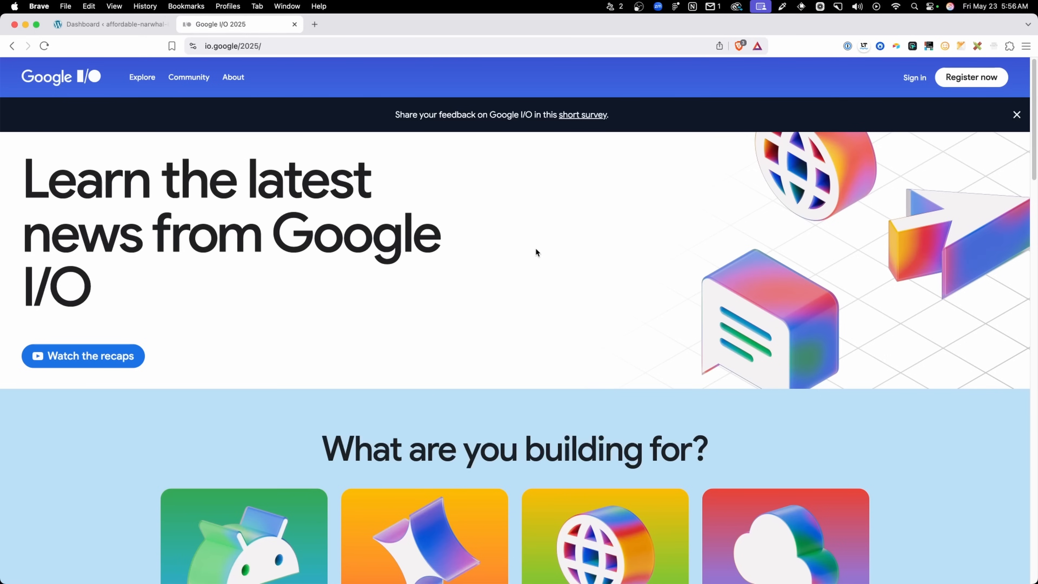
- Inspect the Google I/O page with the developer tools and enlarge the responsive preview to 1569 px wide
right_click(535, 247)
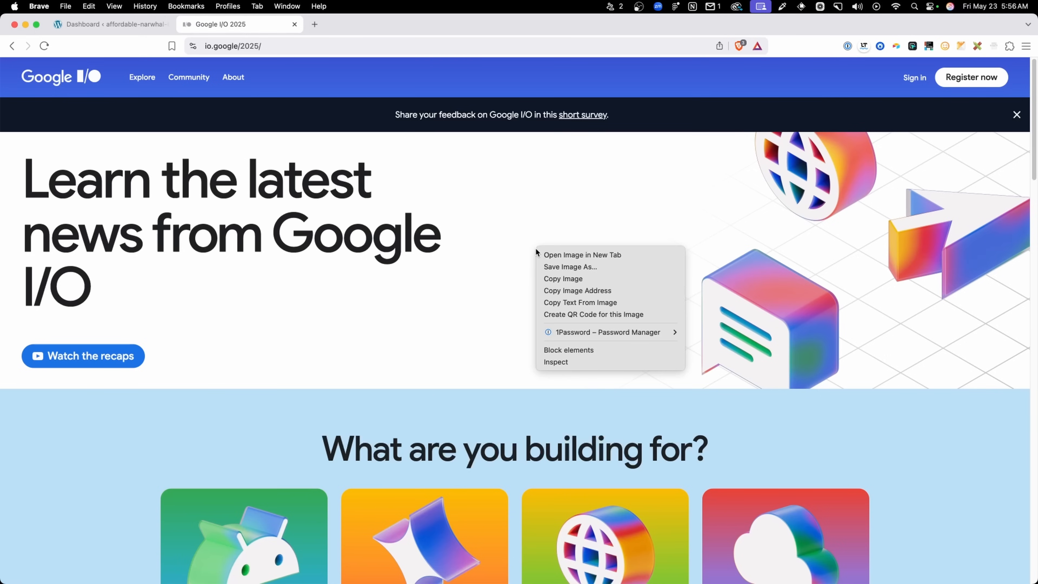
click(556, 359)
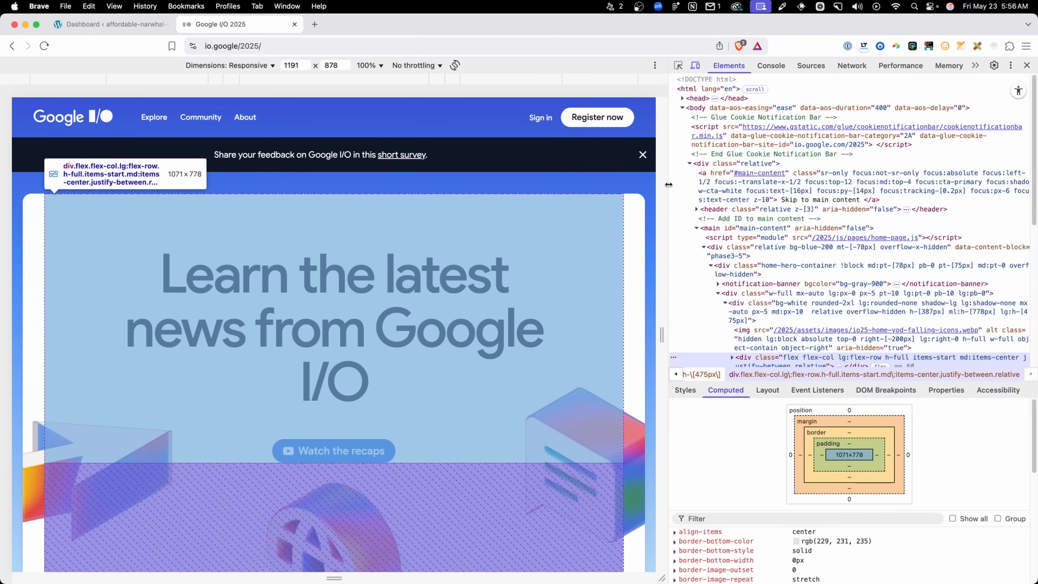
drag(668, 184, 920, 183)
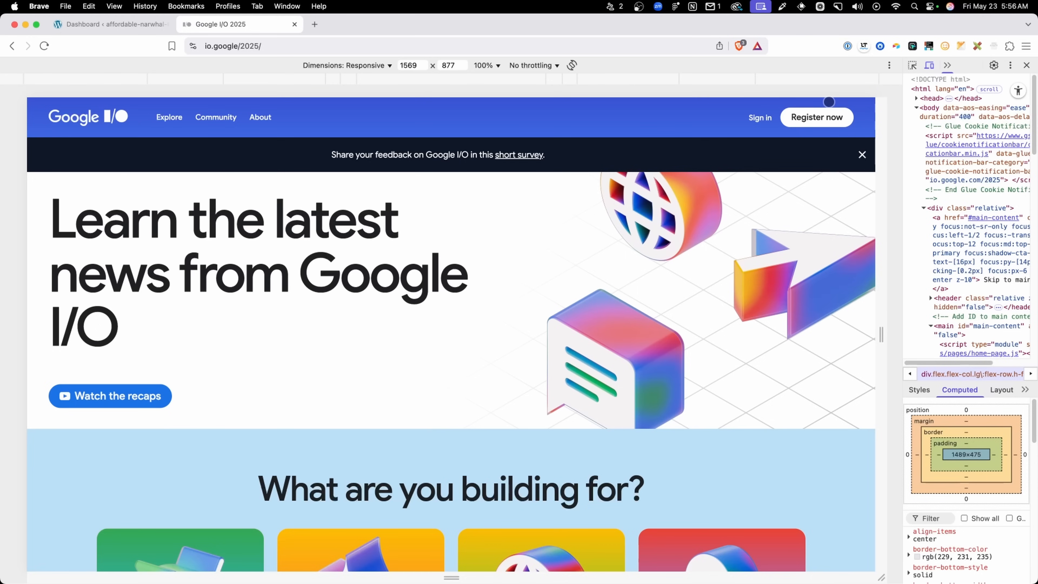
- Compare the header layouts by resizing the preview to 751, 825 and 761 px wide, and open the mobile menu
drag(887, 114, 662, 128)
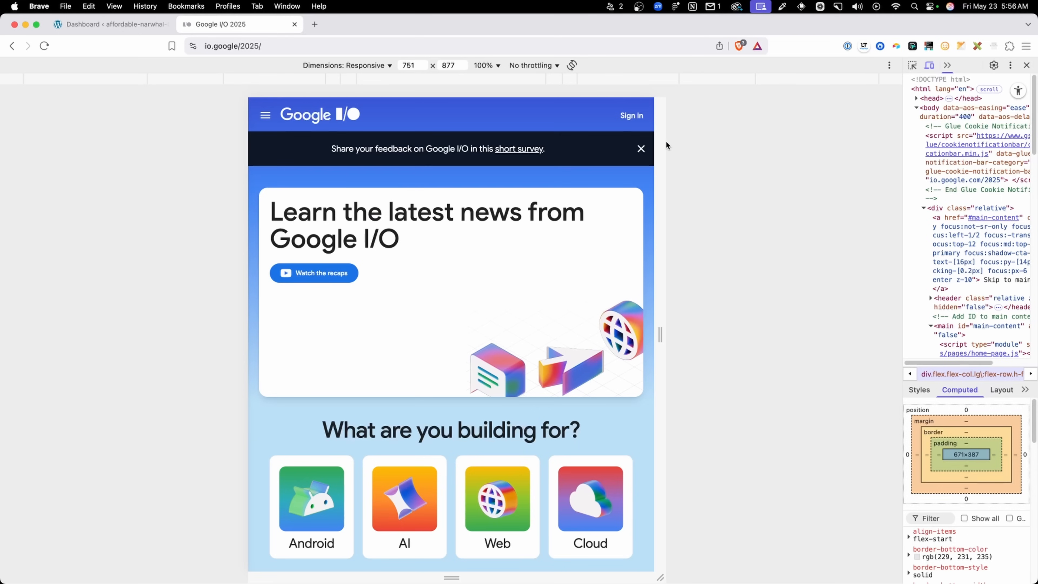
drag(665, 140, 686, 141)
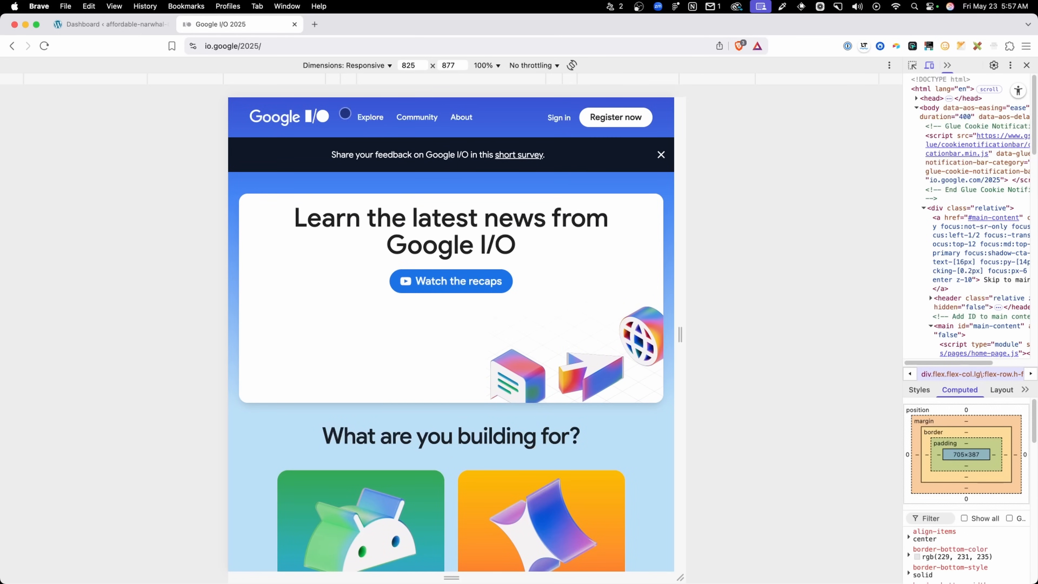
drag(680, 171, 662, 170)
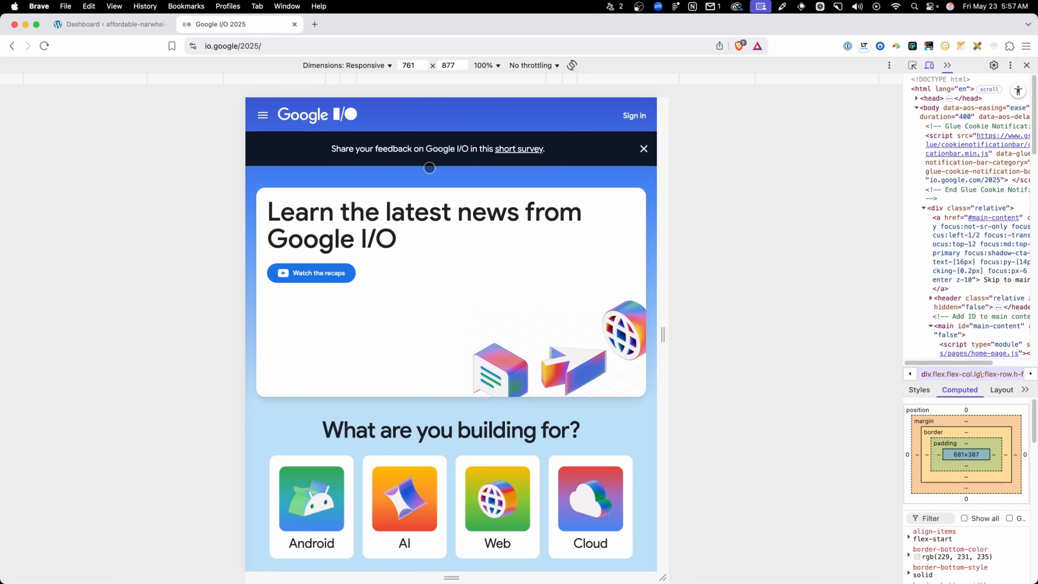
click(262, 116)
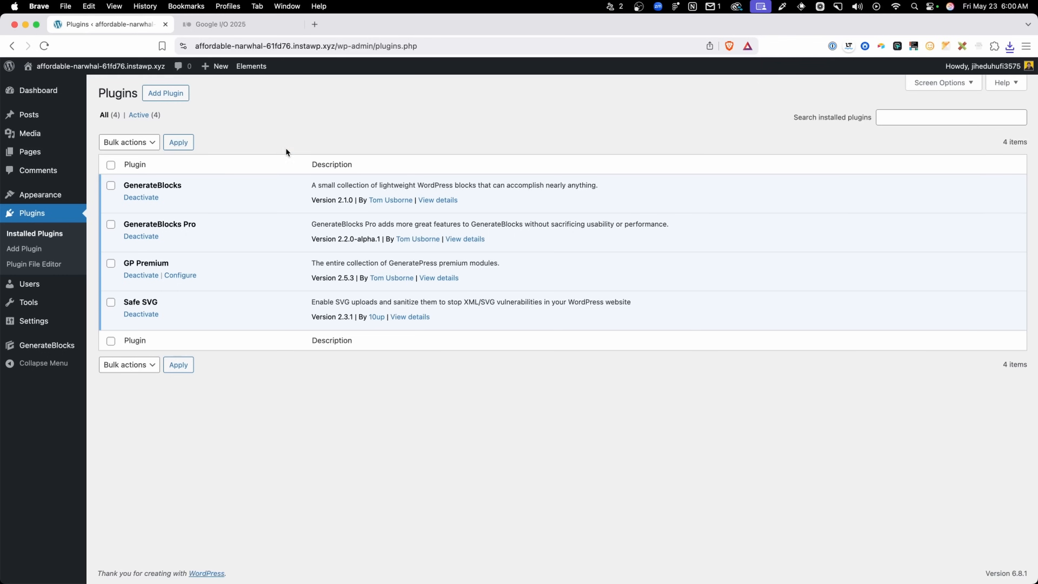
- Create a new GeneratePress element of type Block on the WordPress site
click(262, 68)
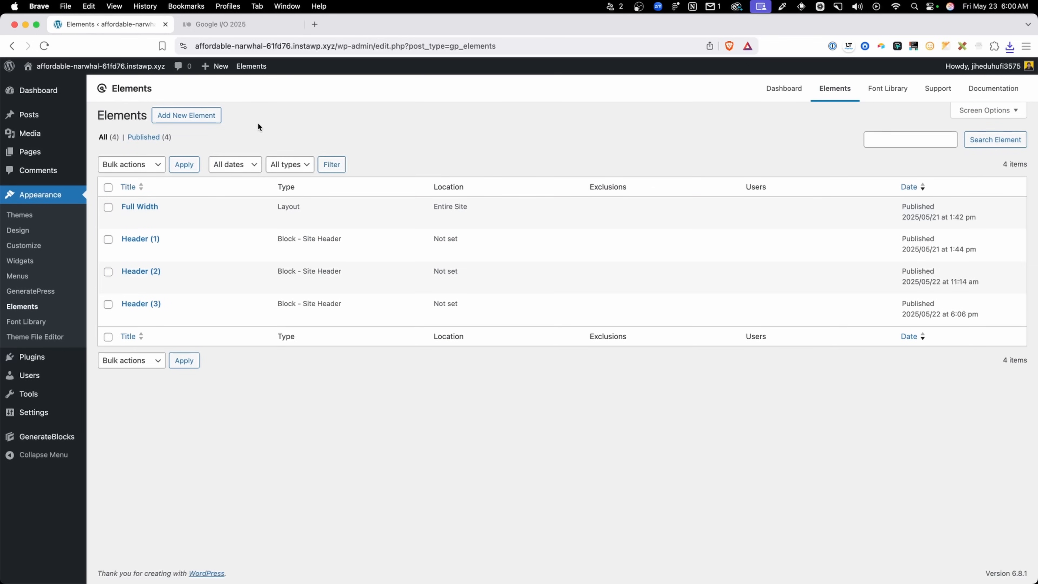
click(185, 115)
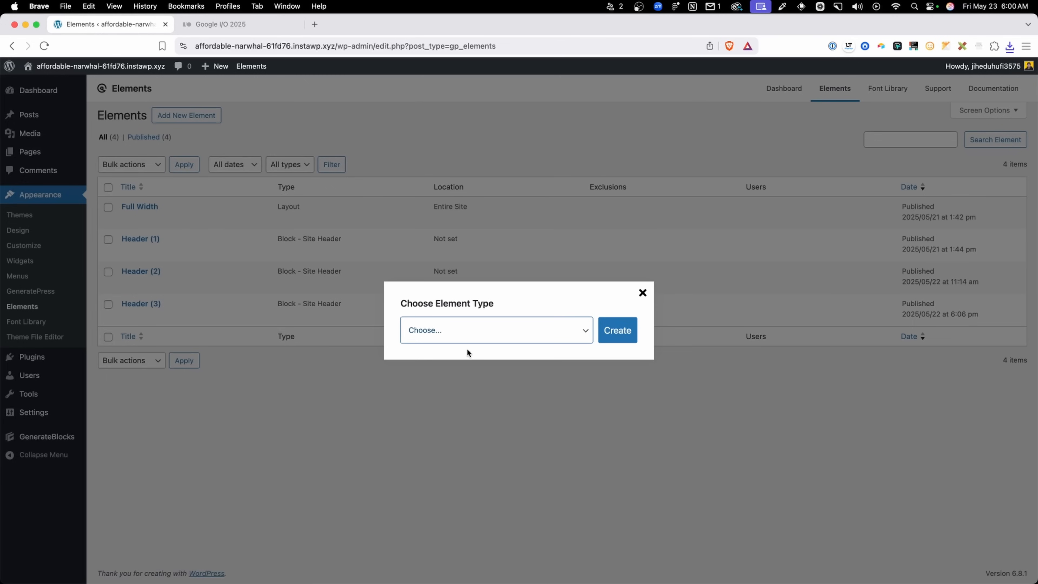
click(459, 332)
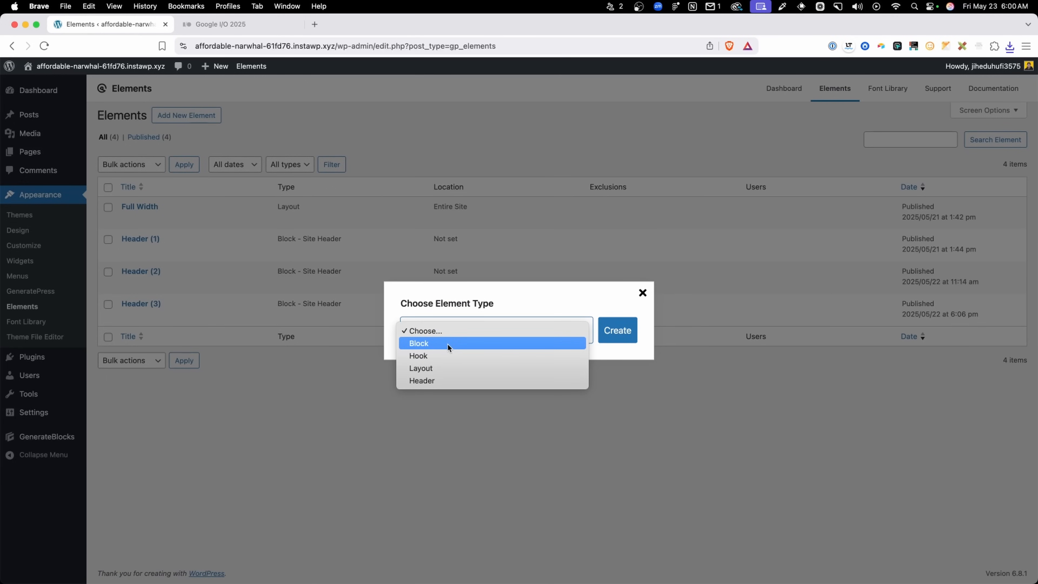
click(447, 343)
click(608, 344)
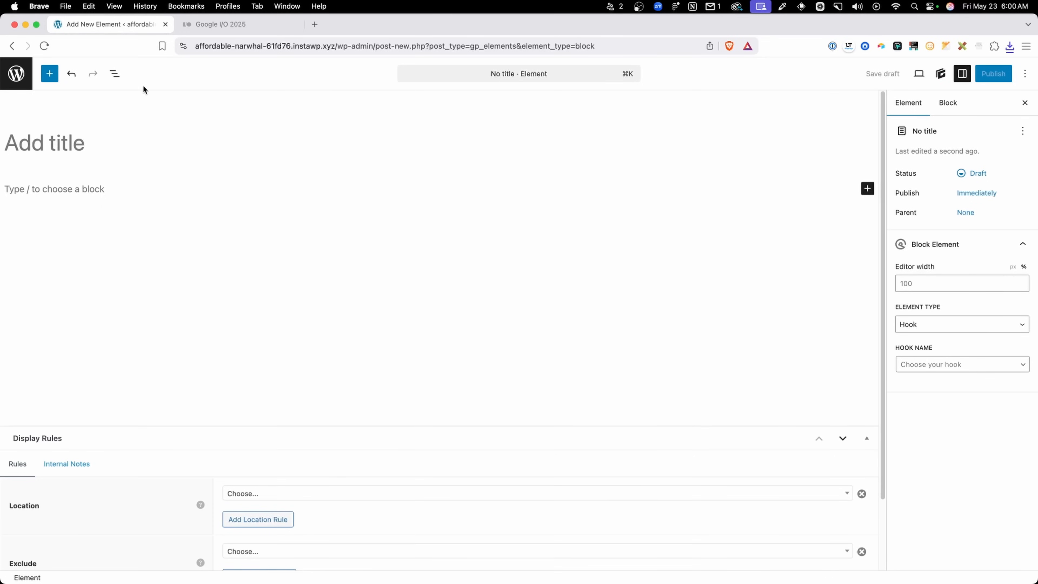
- View the site's current front-end header in a separate browser tab, and return to the new element's editor
super+click(18, 73)
click(223, 25)
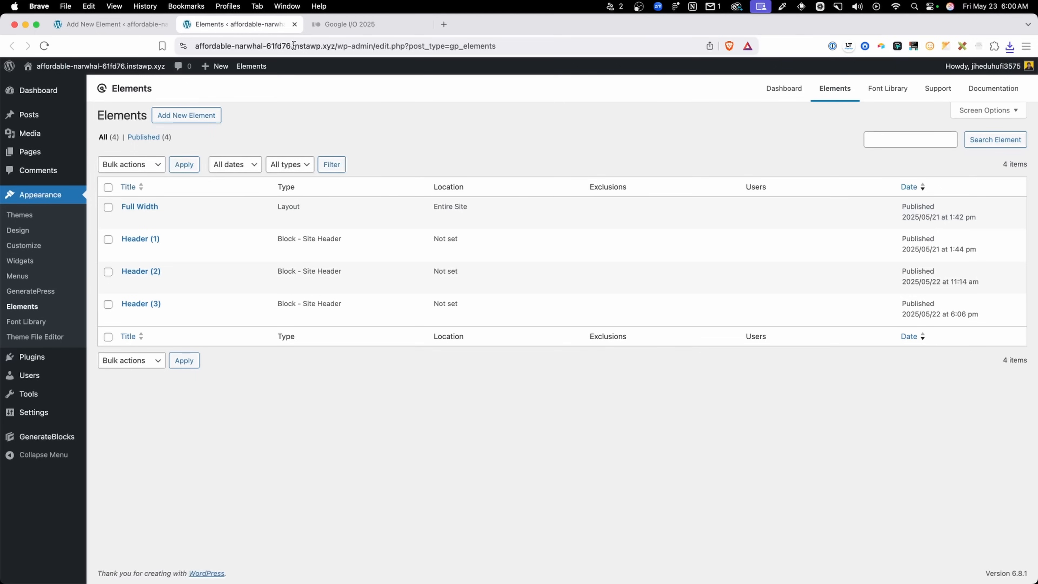
click(821, 92)
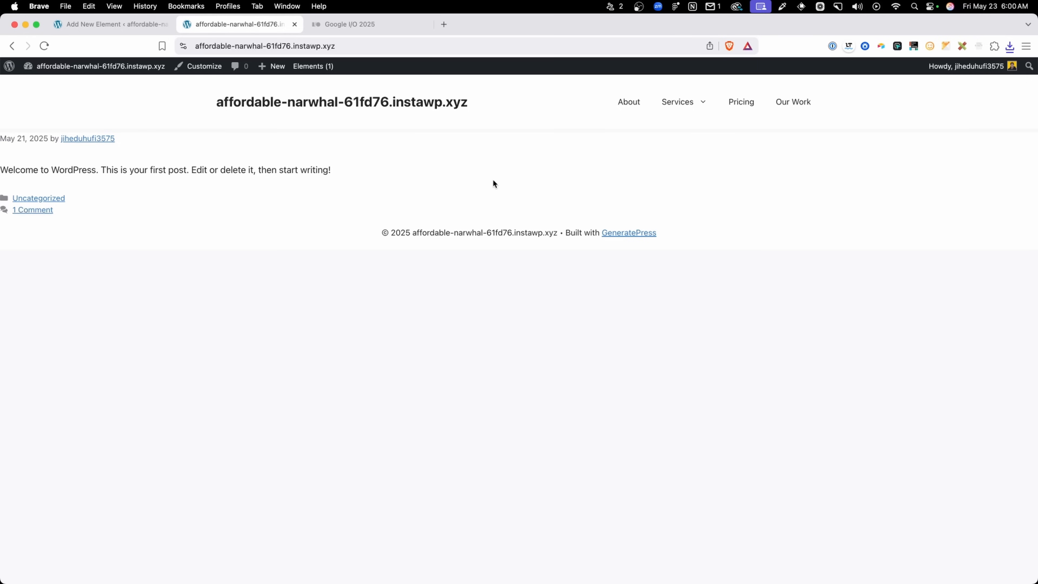
click(294, 24)
click(87, 24)
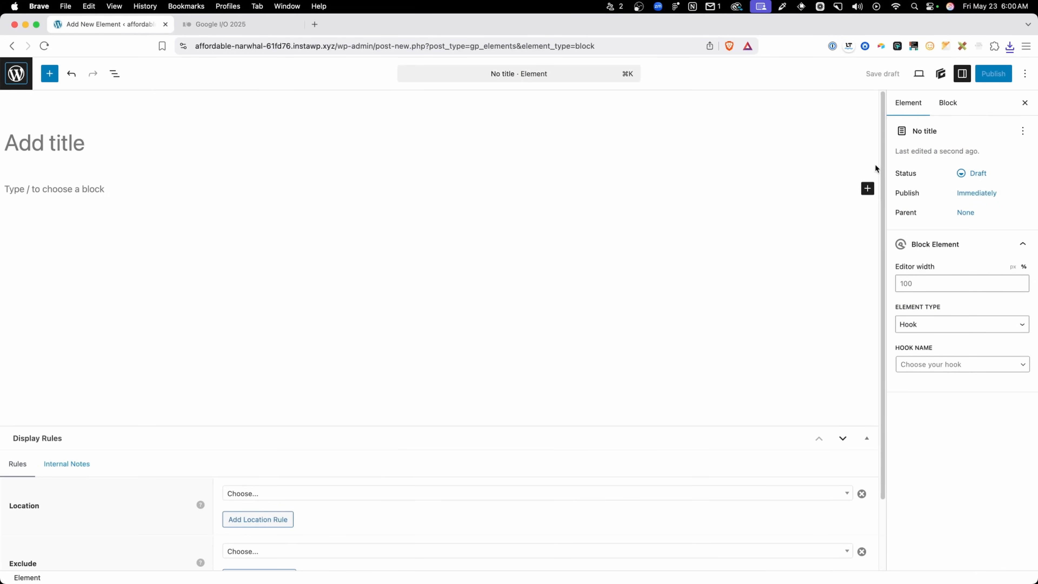
- Title the element "Google I/O header" and set its element type to Site Header
click(171, 146)
text(Goog)
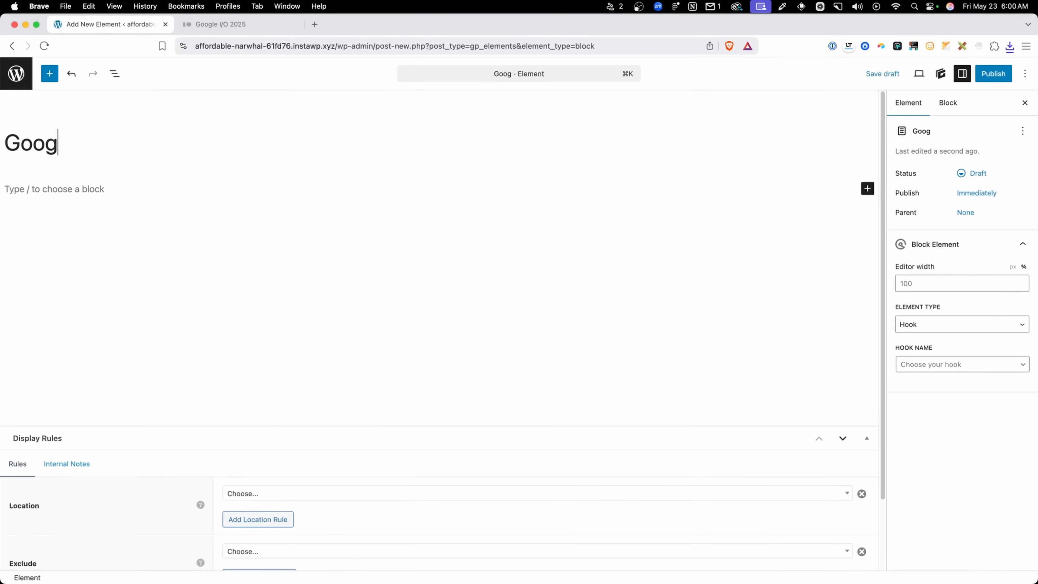
text(le I/O header)
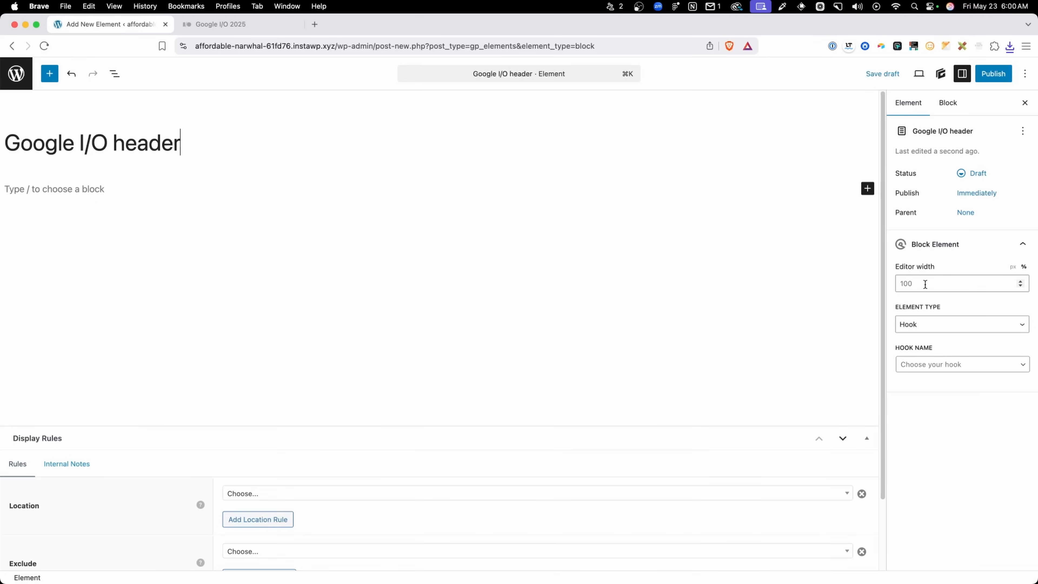
click(947, 324)
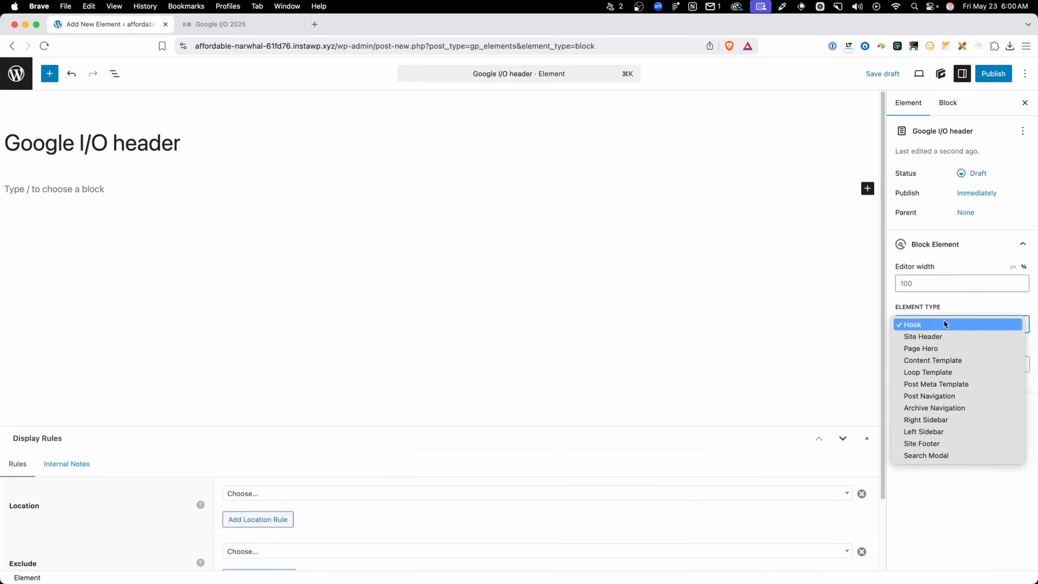
click(936, 336)
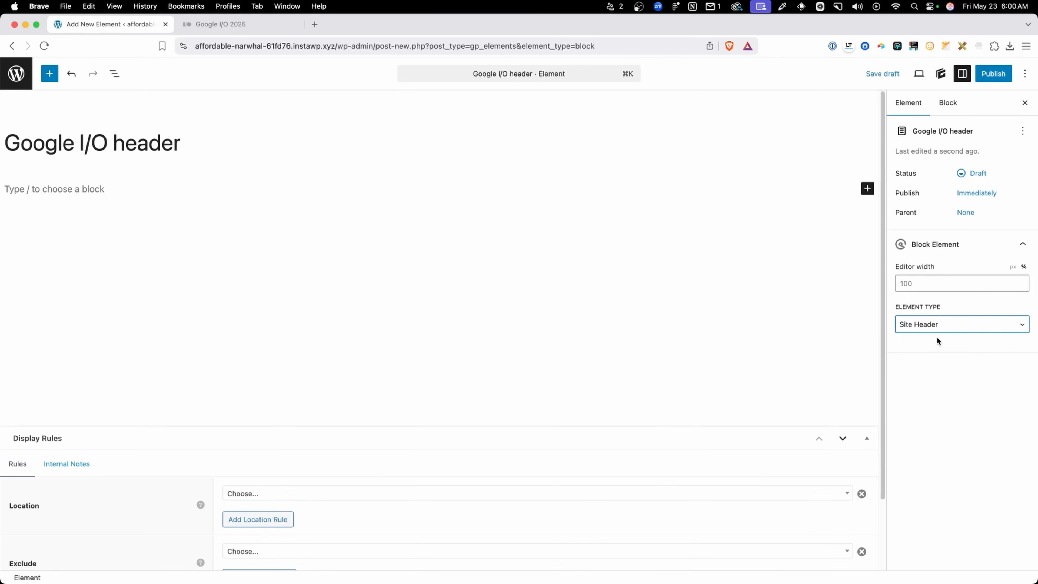
- Set the element's display location rule to Entire Site
scroll(325, 476, down, 4)
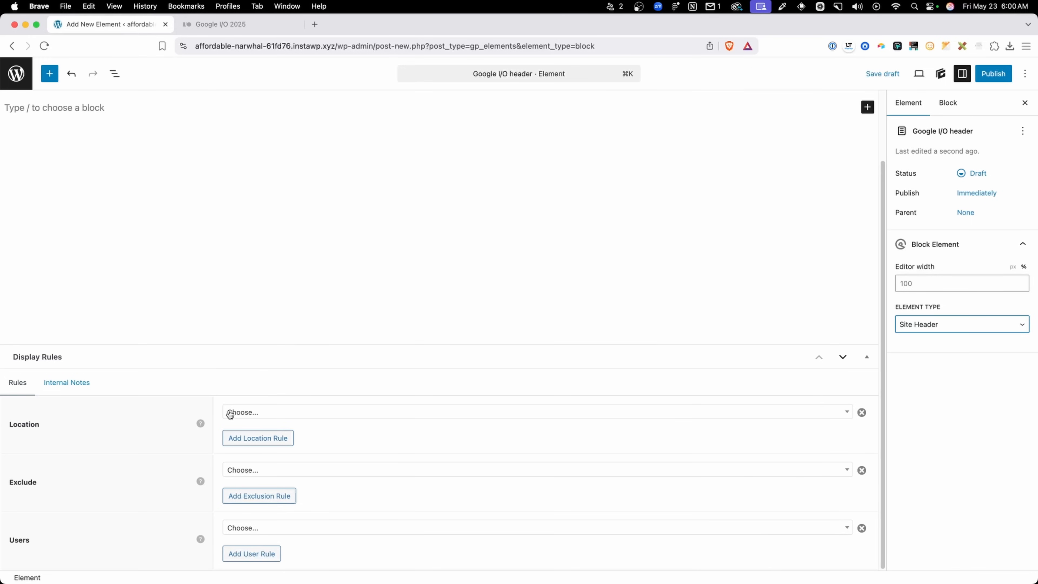
click(244, 413)
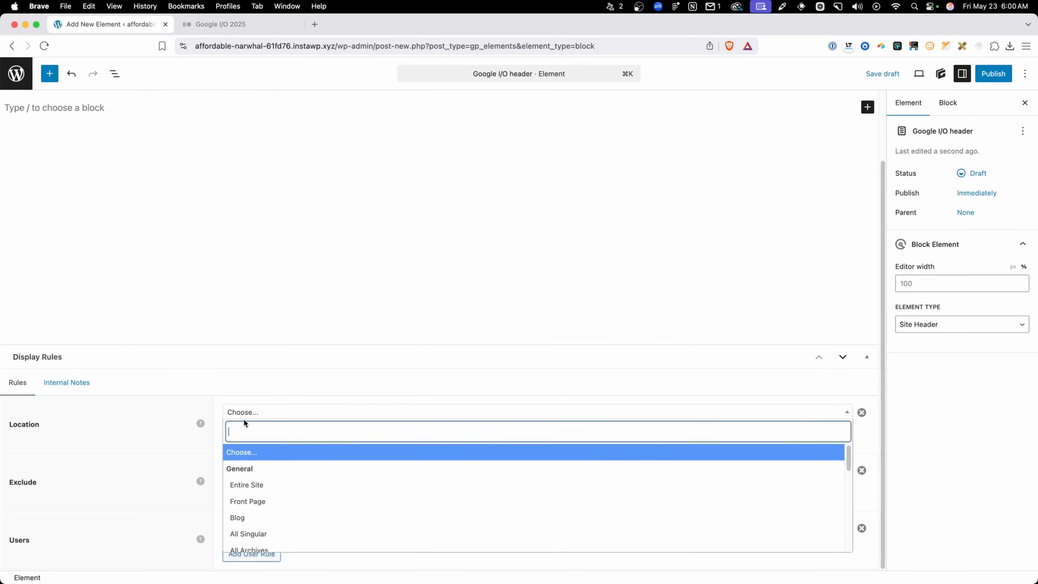
click(267, 484)
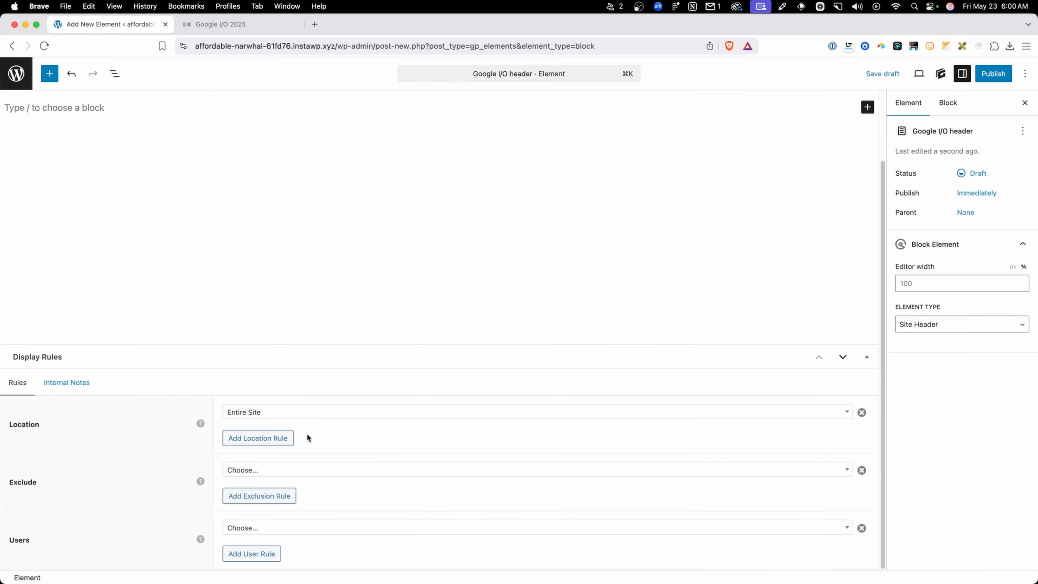
- Insert a Site Header block into the element's content and show the block list view
scroll(369, 210, up, 2)
click(175, 189)
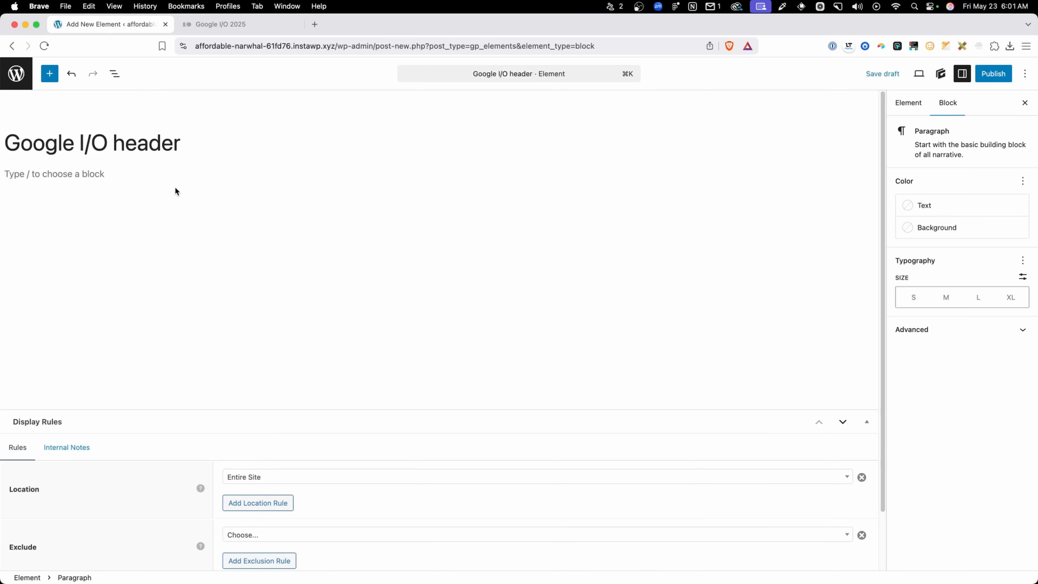
text(/site)
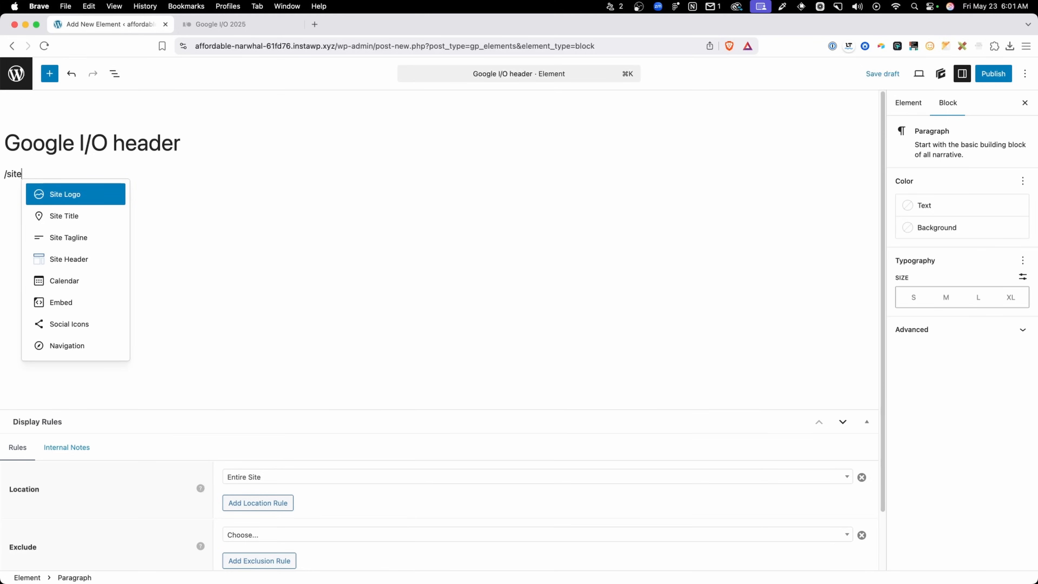
click(86, 266)
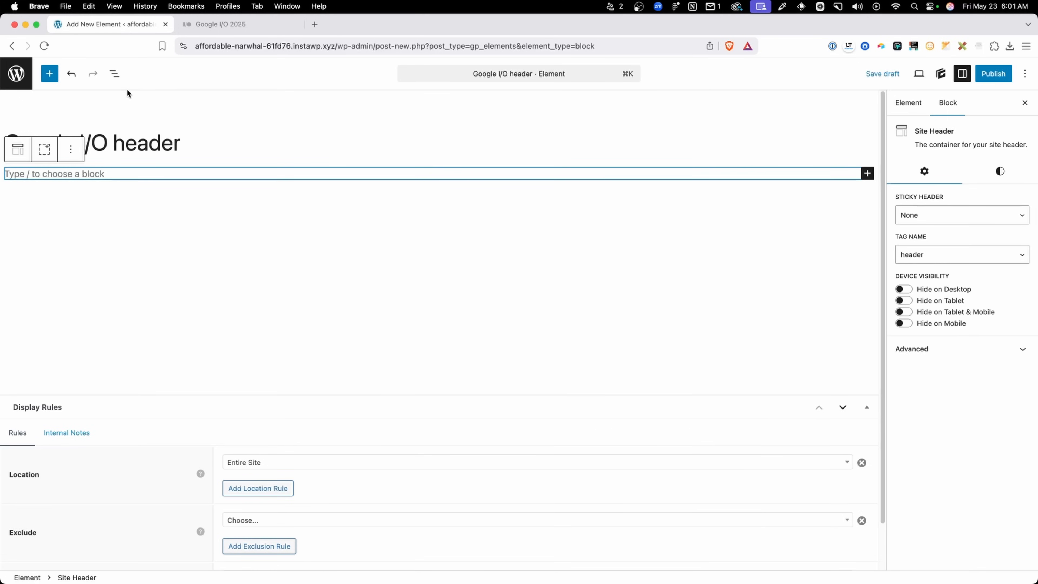
click(115, 73)
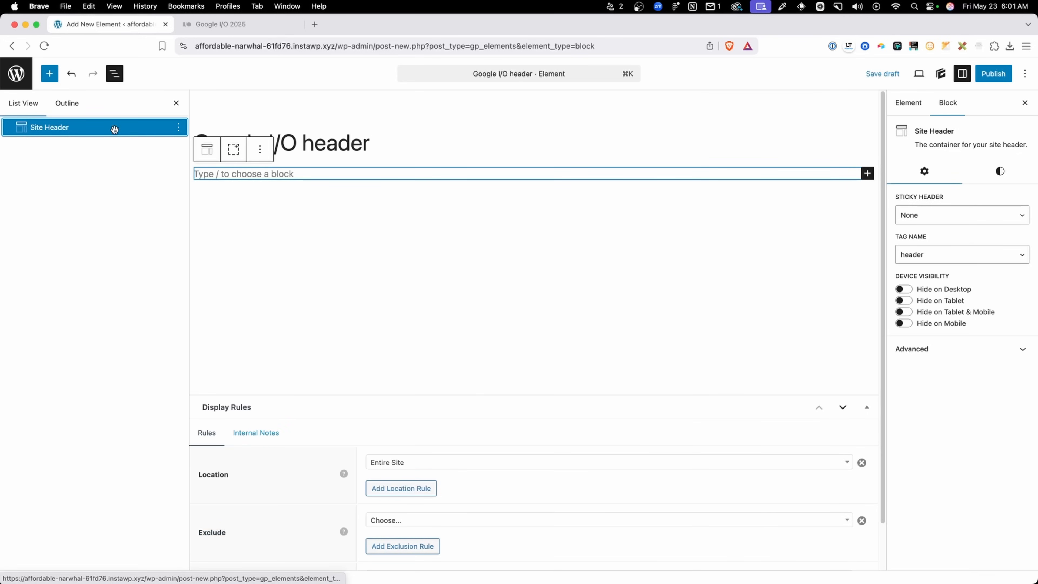
- Review the sticky header options available for the Site Header block
click(921, 213)
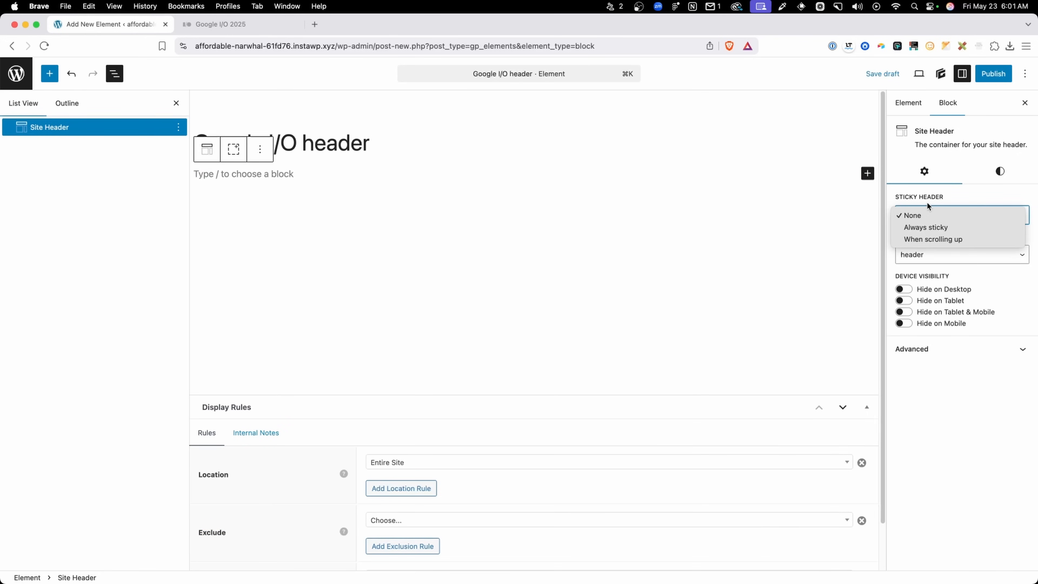
click(927, 203)
click(927, 210)
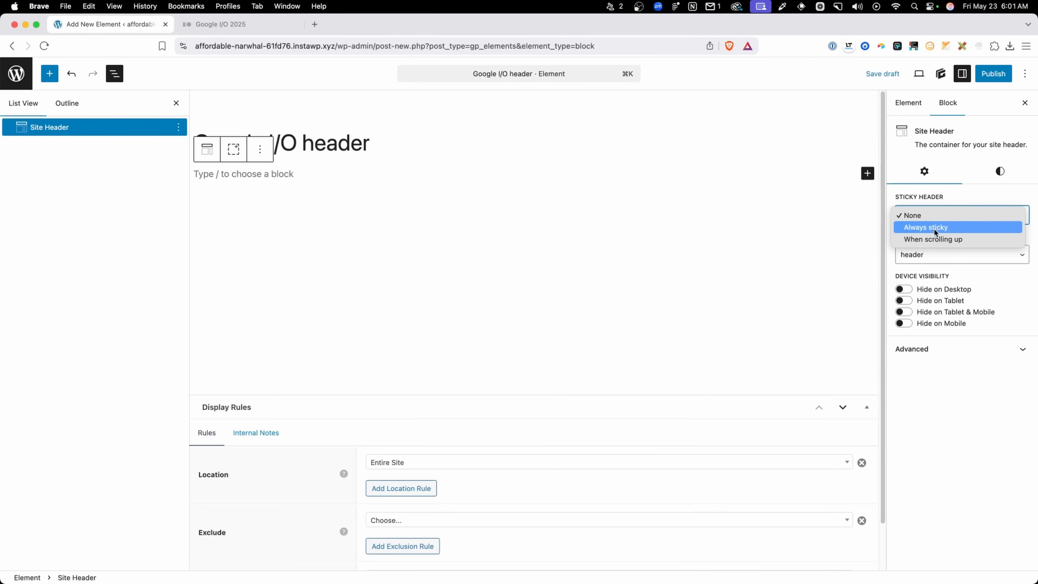
click(945, 203)
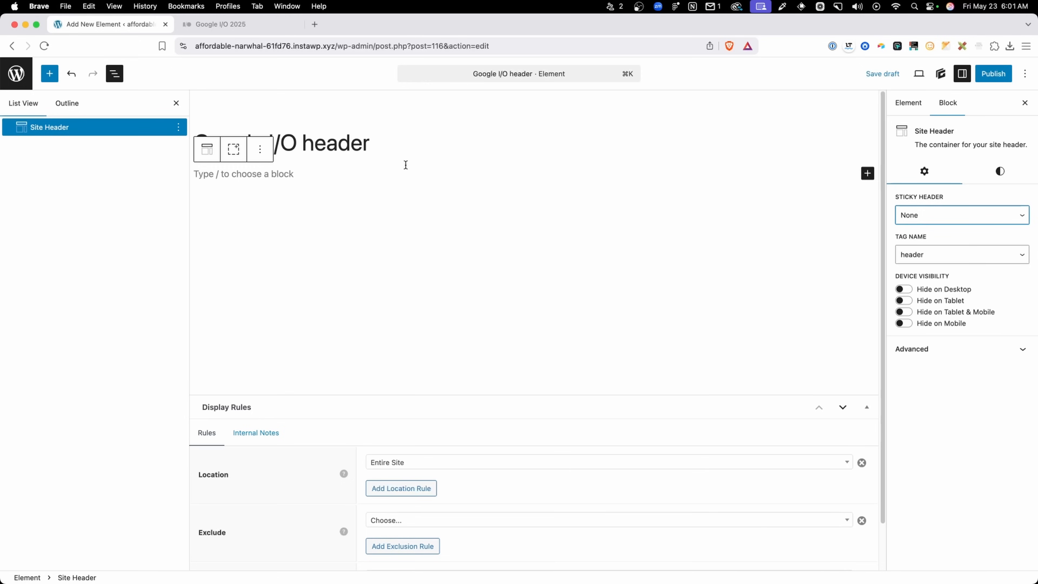
- Set the Site Header block's background color to the blue accent color, var(--accent)
click(999, 171)
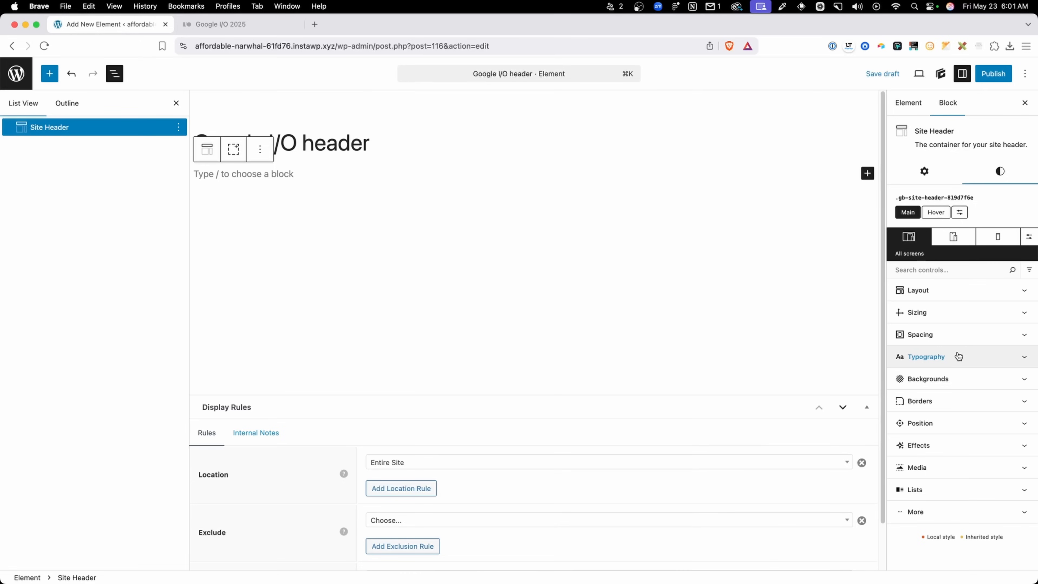
click(958, 377)
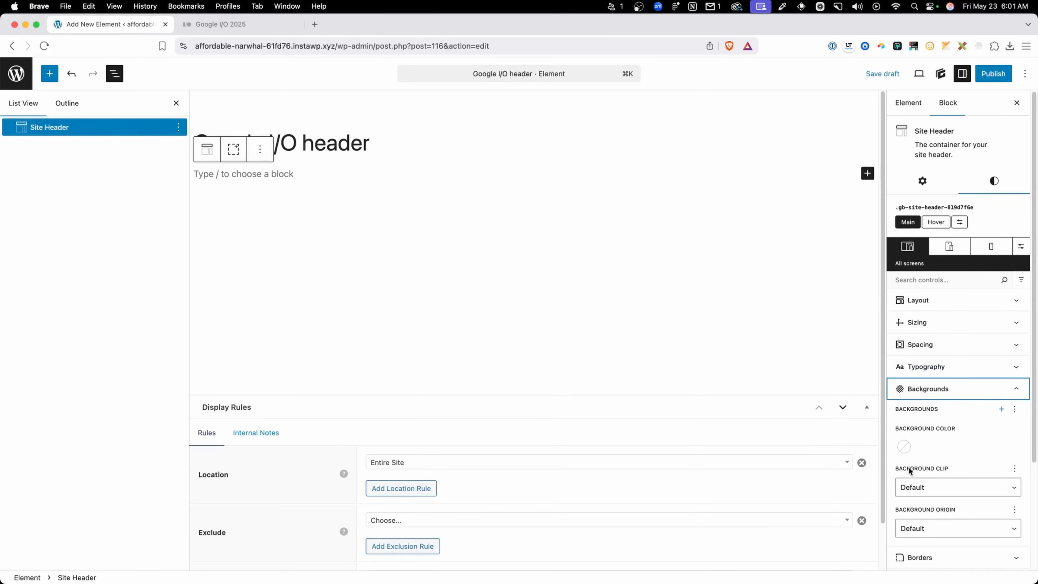
click(904, 447)
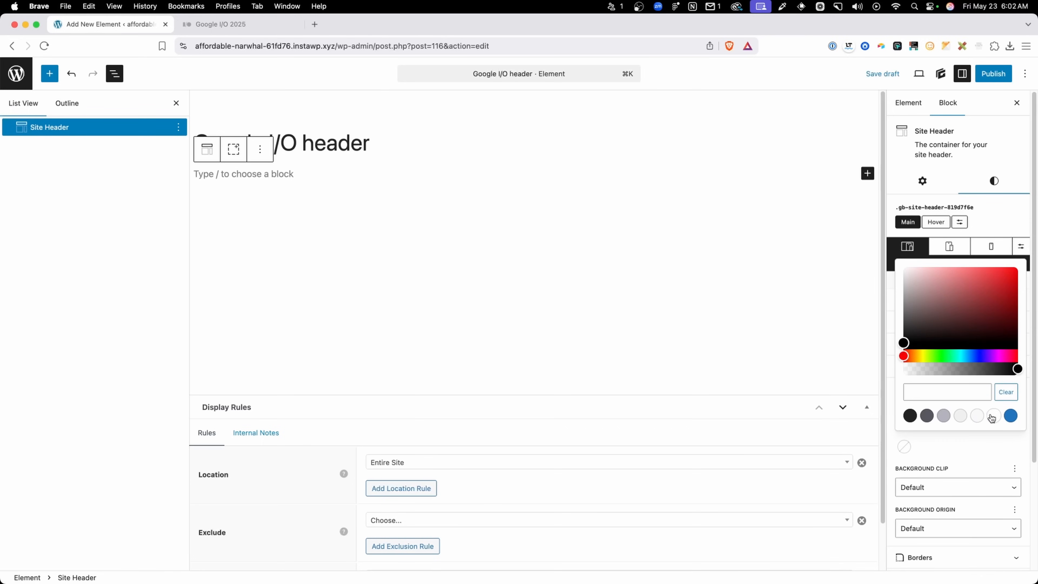
click(1011, 416)
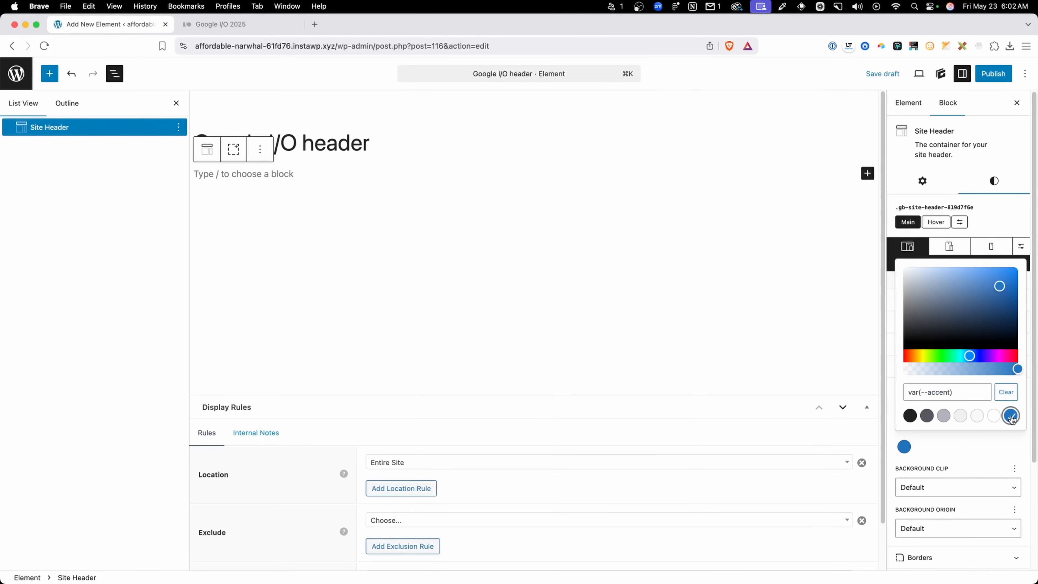
click(995, 439)
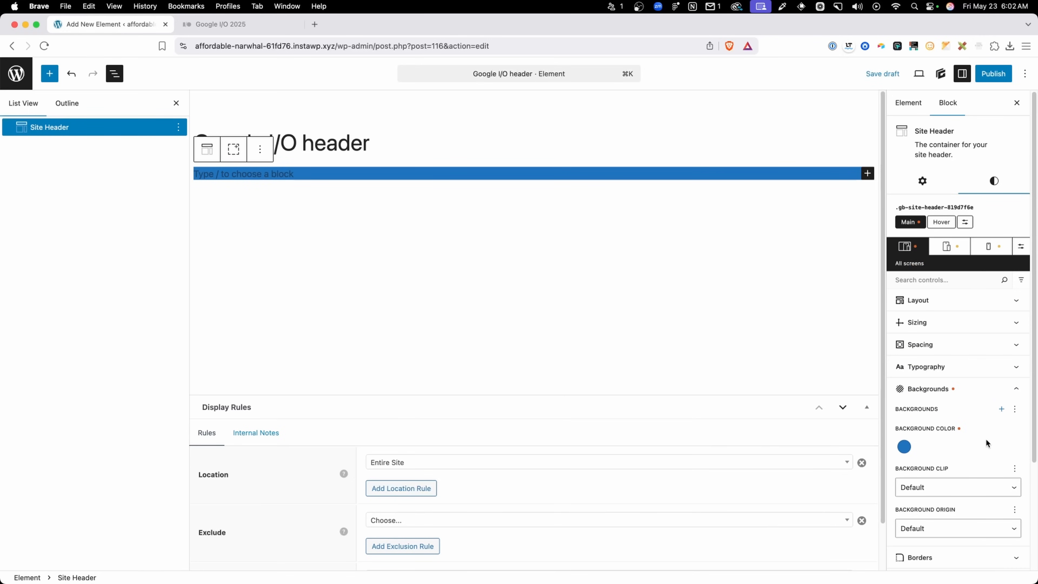
- Set the Site Header block's text color to white, var(--base-3)
click(946, 366)
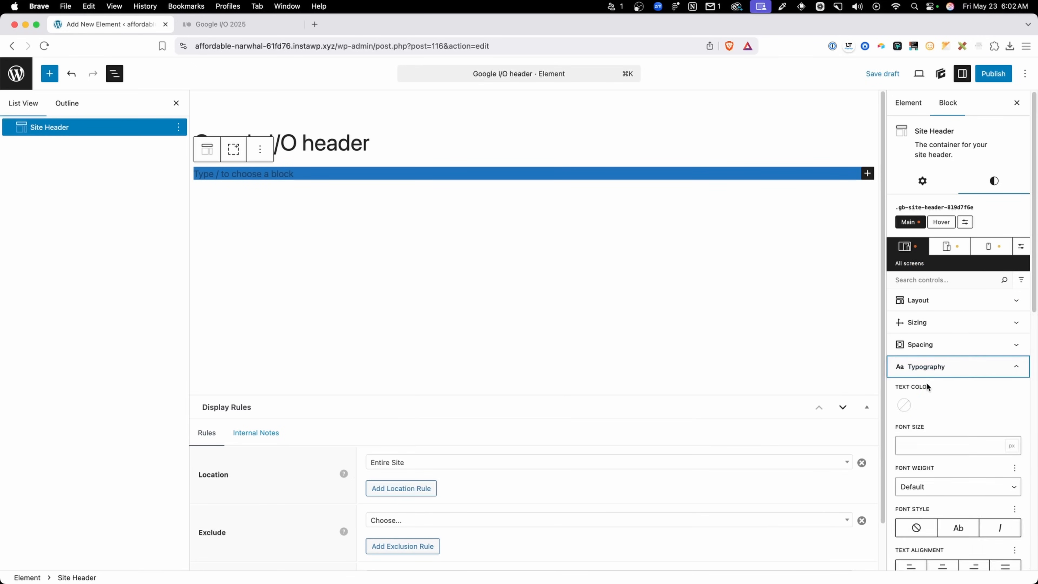
click(904, 405)
click(994, 373)
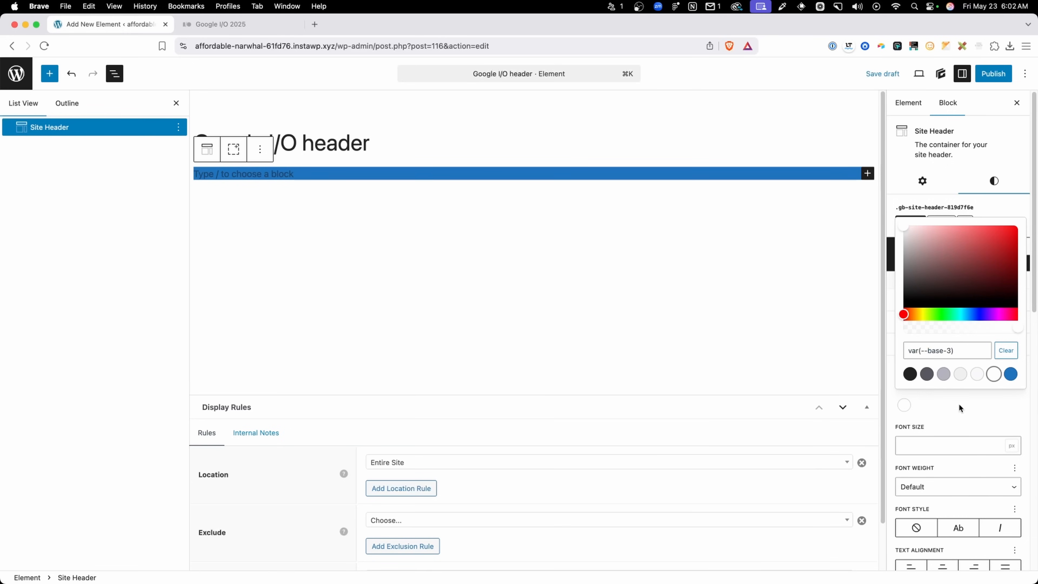
- Set the Site Header's padding to 16 px top and bottom, and the copied clamp() value from 1rem to 1.5rem on left and right
click(956, 419)
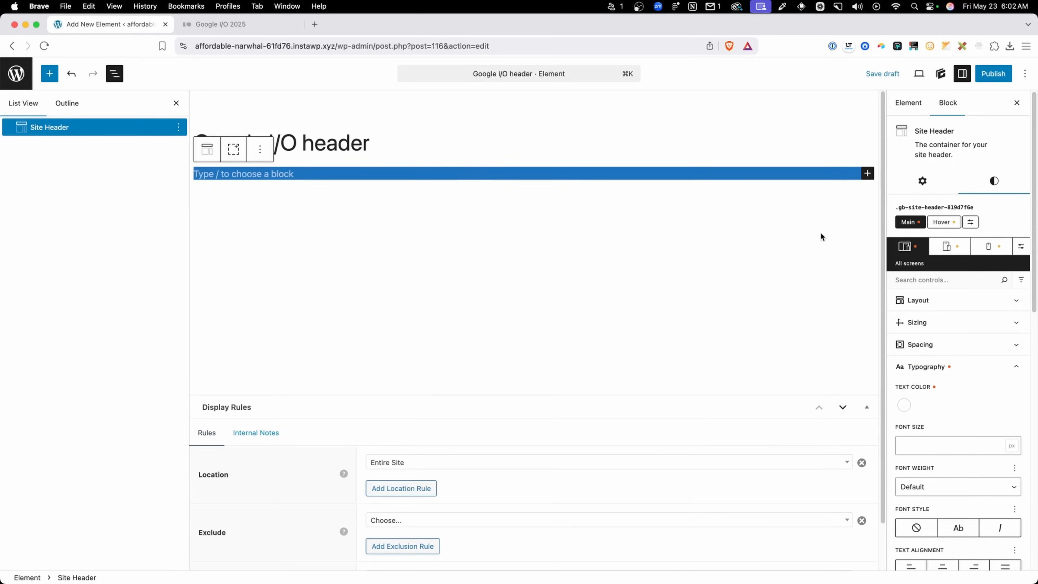
click(938, 346)
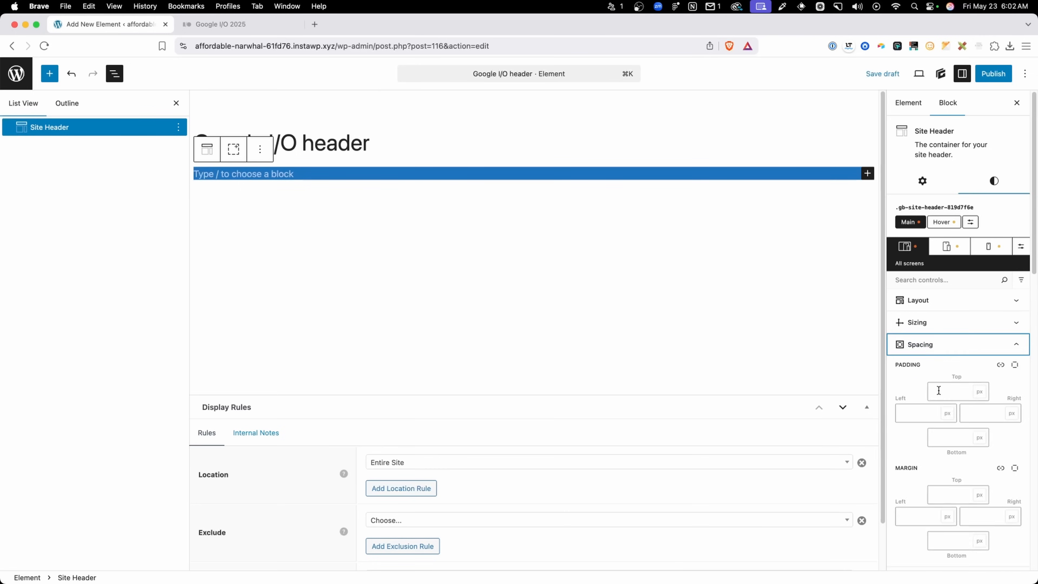
click(957, 390)
text(16)
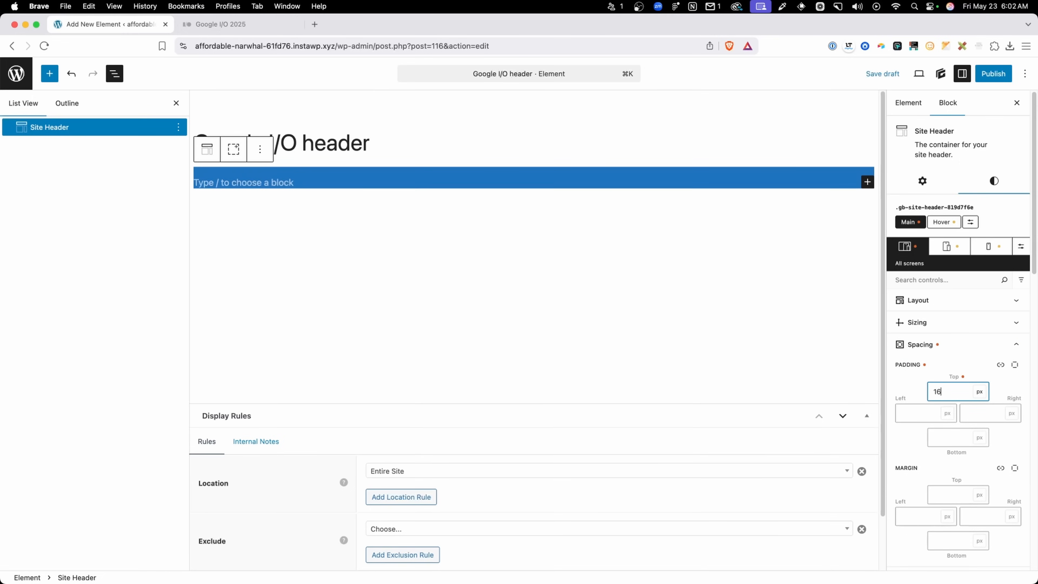
key(Tab)
key(Tab)
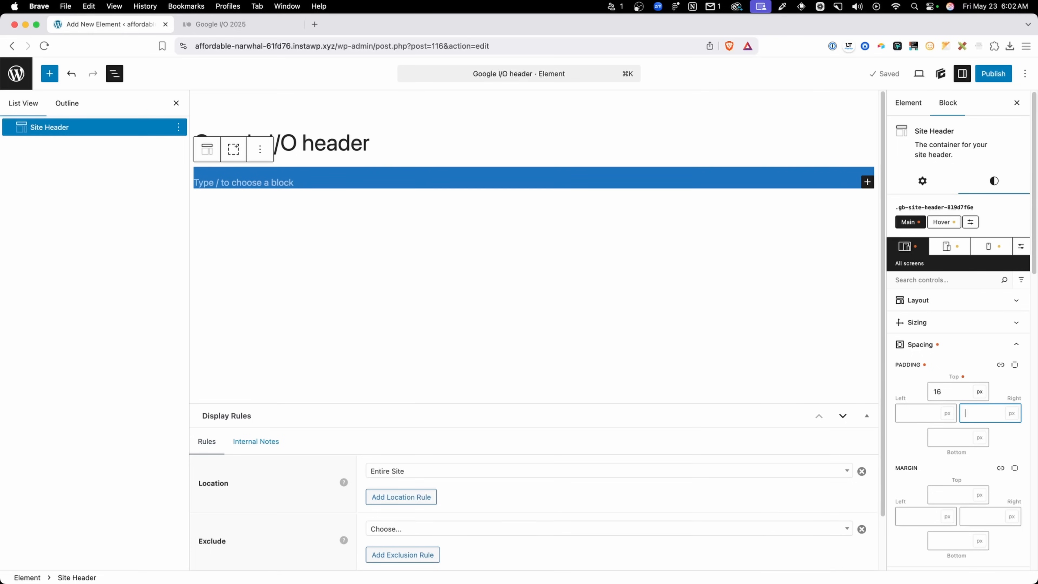
key(super+v)
click(931, 411)
key(super+v)
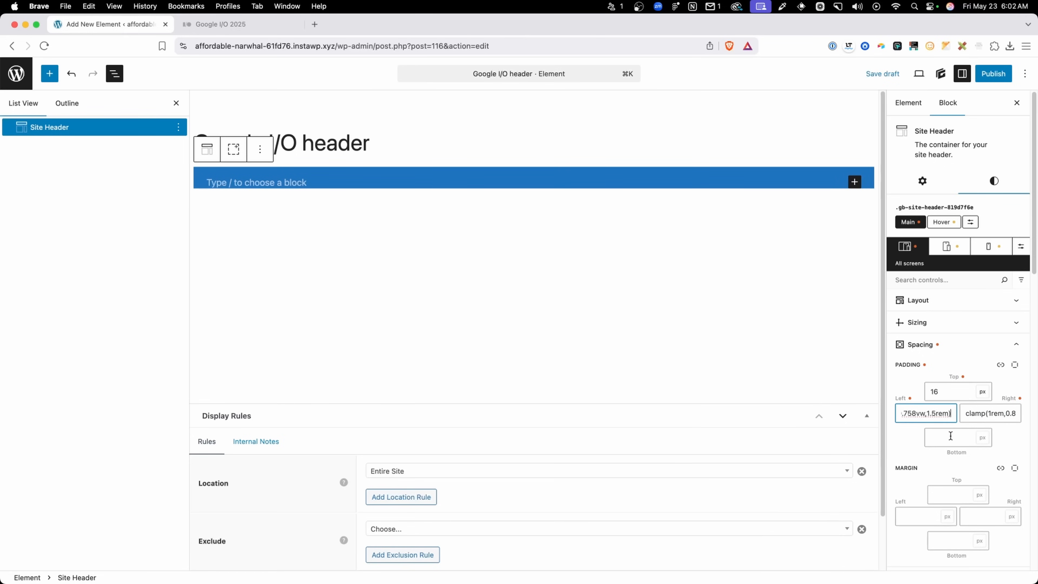
click(950, 435)
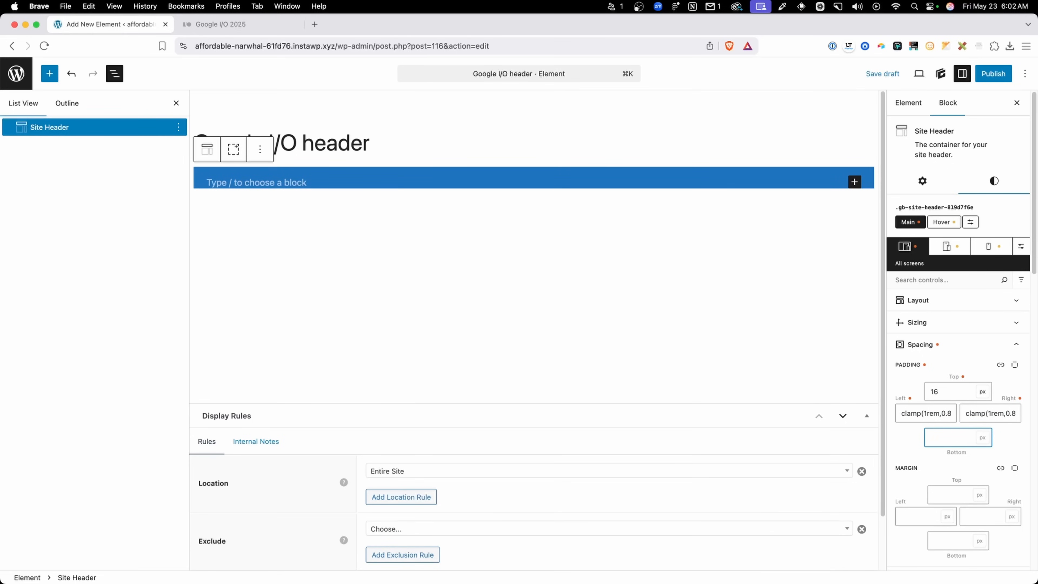
text(16)
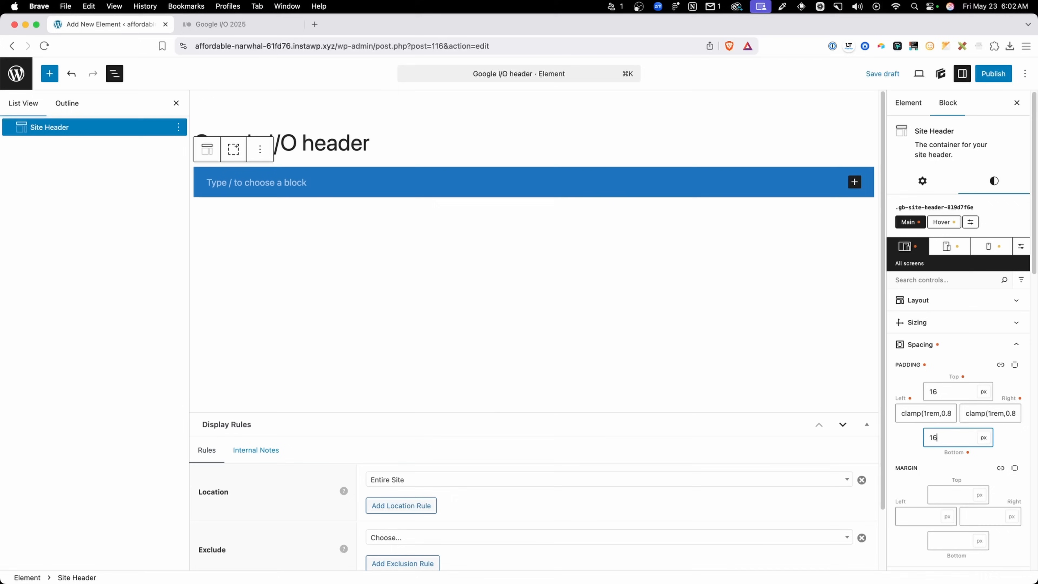
click(939, 369)
- Check the original Google I/O header, then insert a Container inside the Site Header and duplicate it
key(ctrl+Tab)
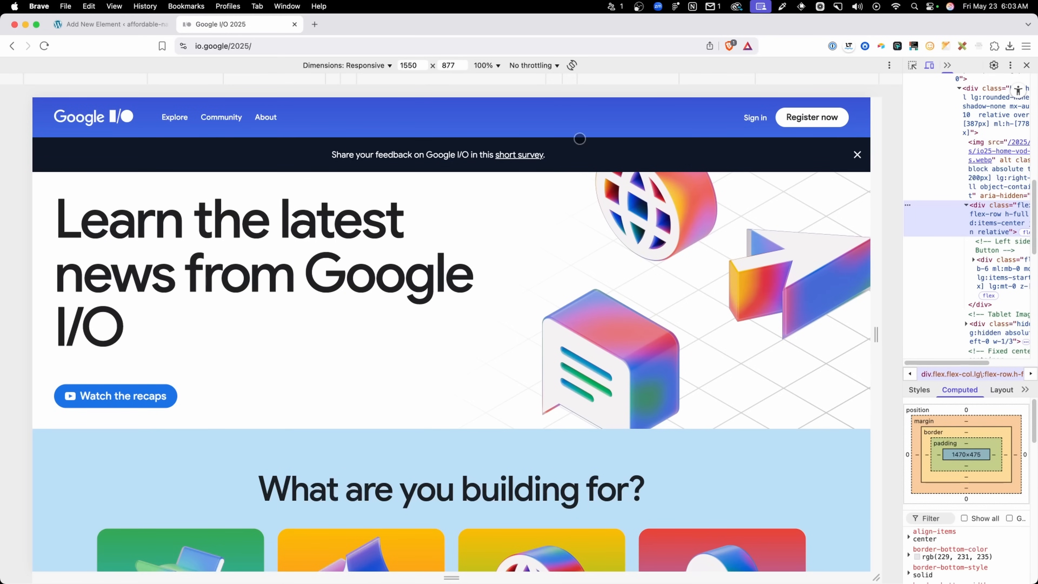
click(135, 26)
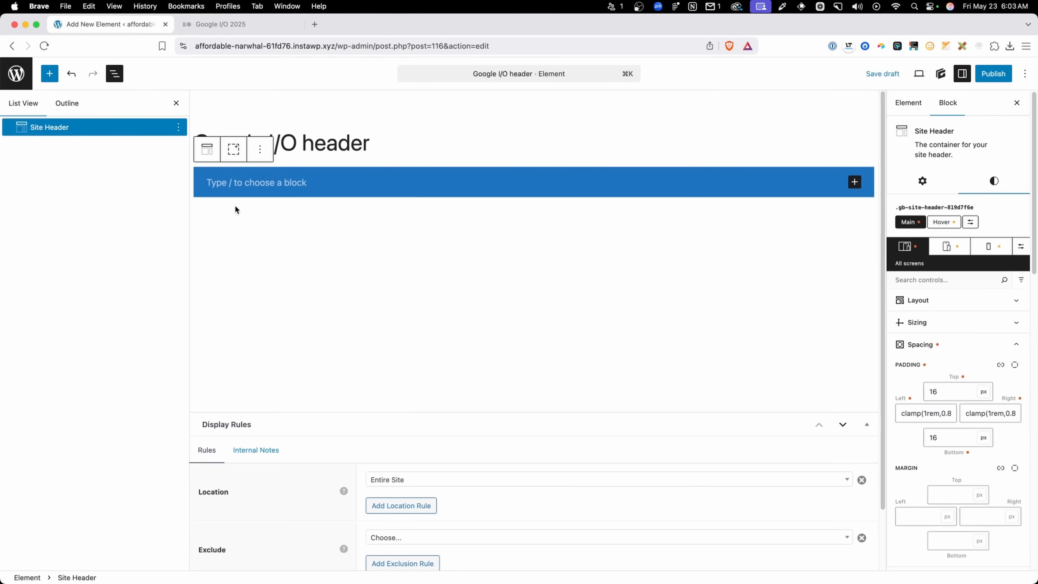
click(232, 182)
text(/con)
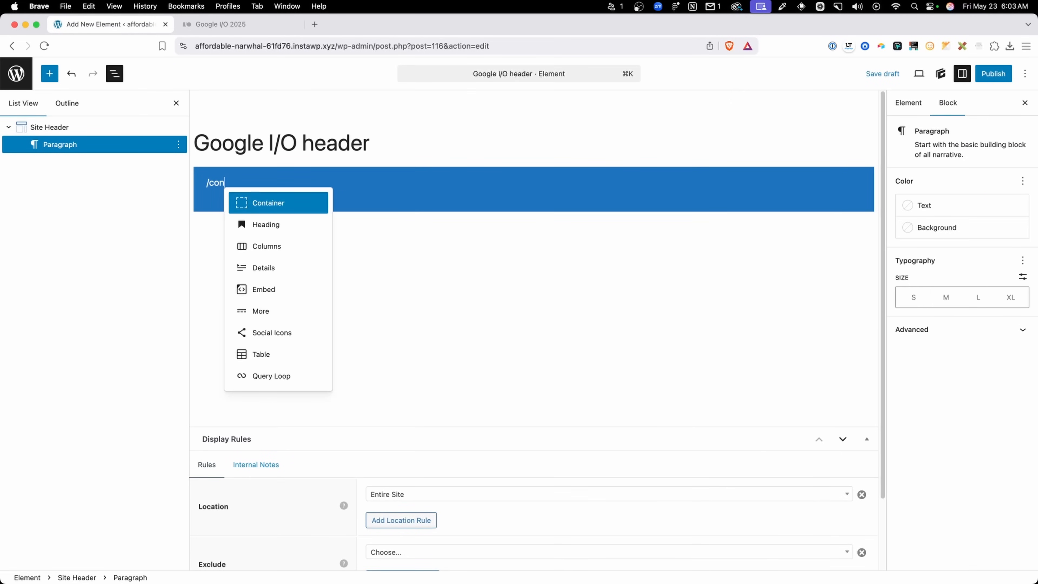
click(252, 205)
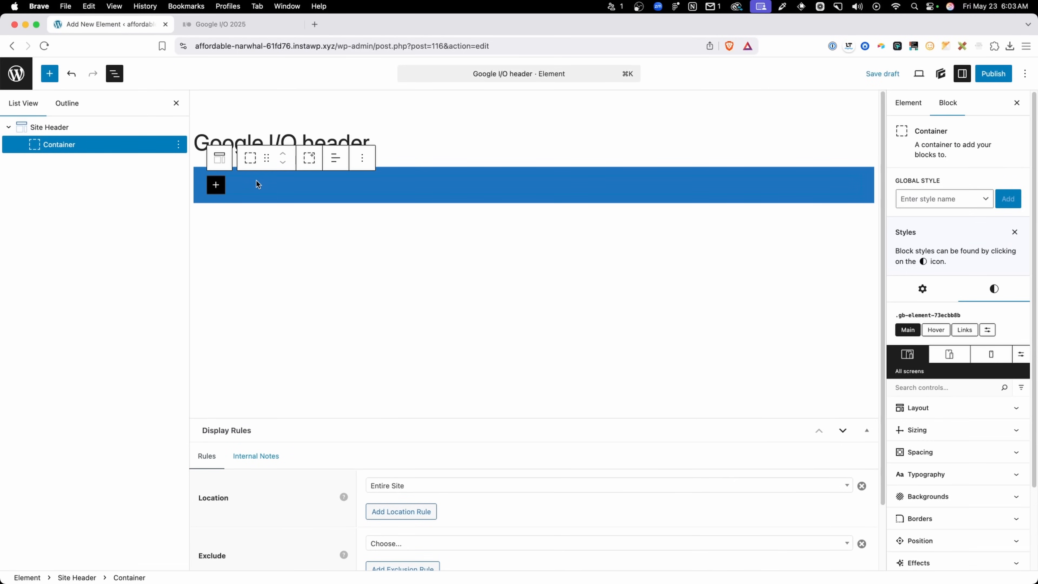
key(super+shift+d)
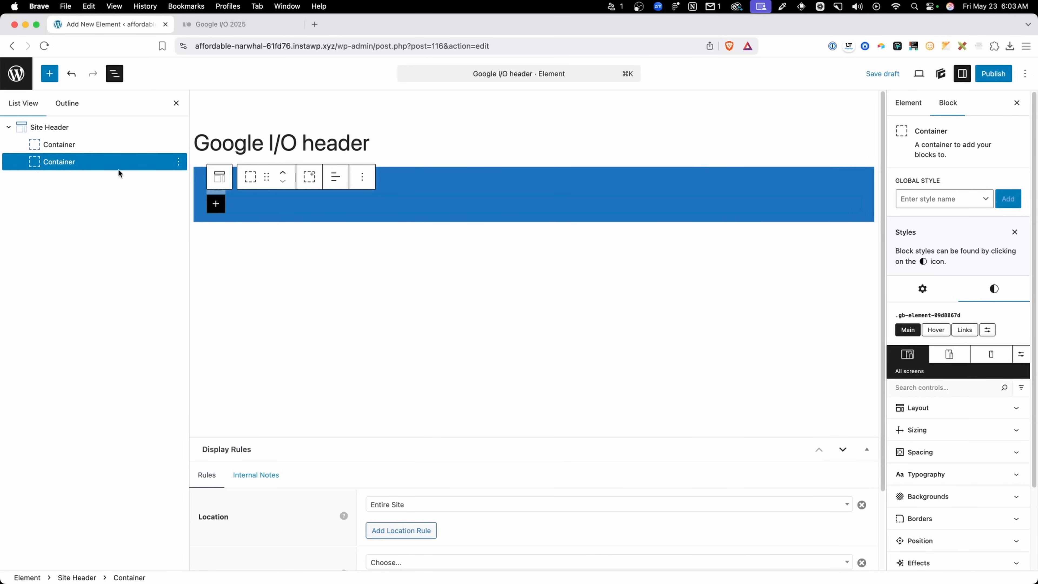
- Set the Site Header's display to Flex and justify its content with space between the two containers
click(94, 130)
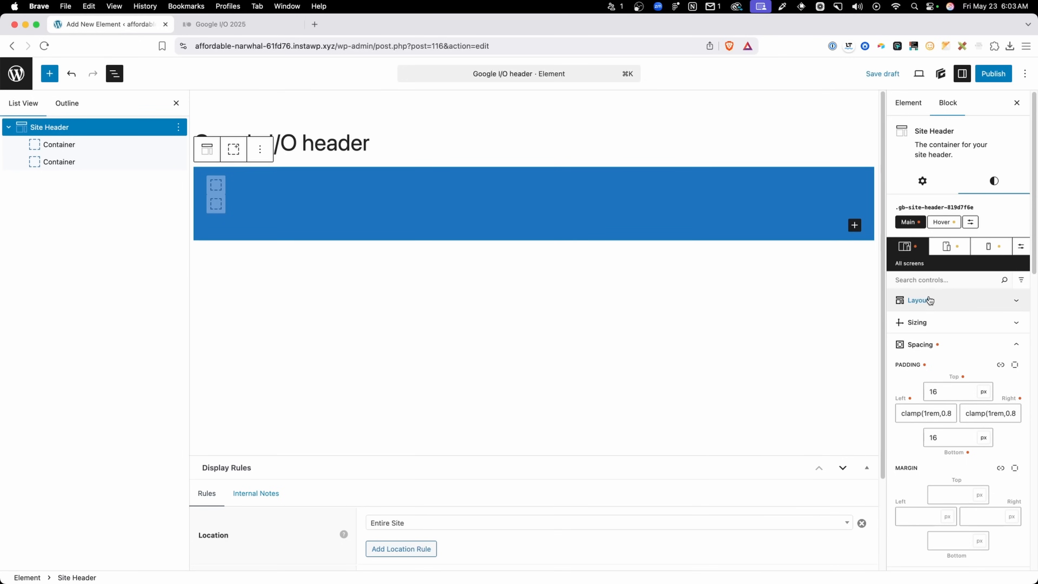
click(918, 300)
click(921, 342)
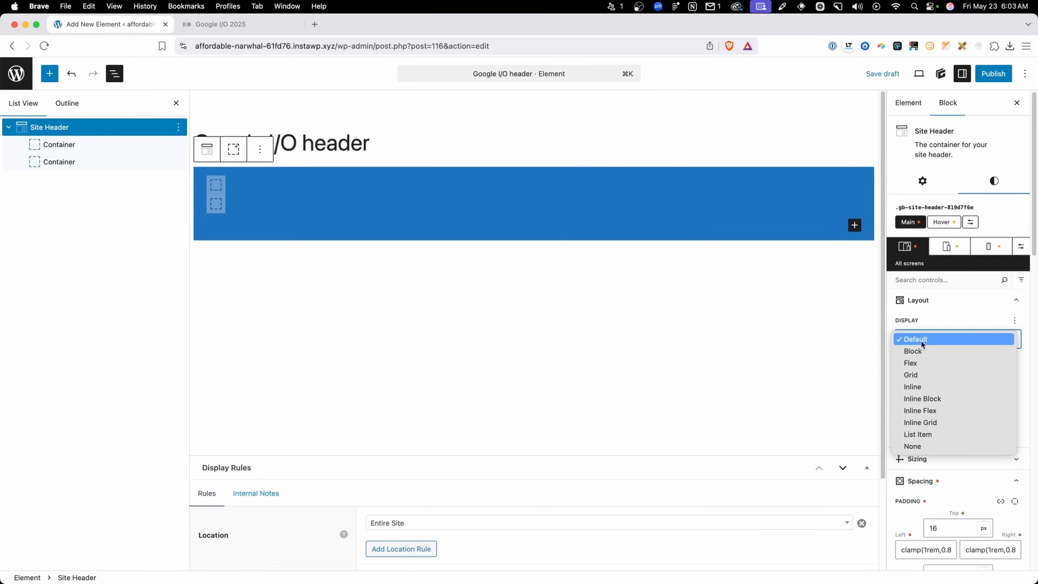
click(927, 360)
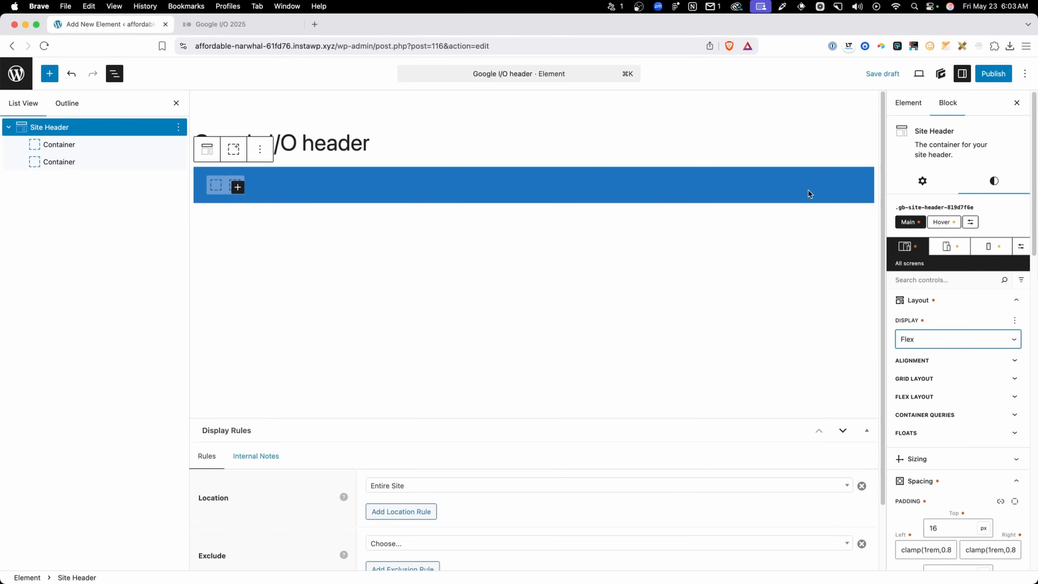
click(927, 362)
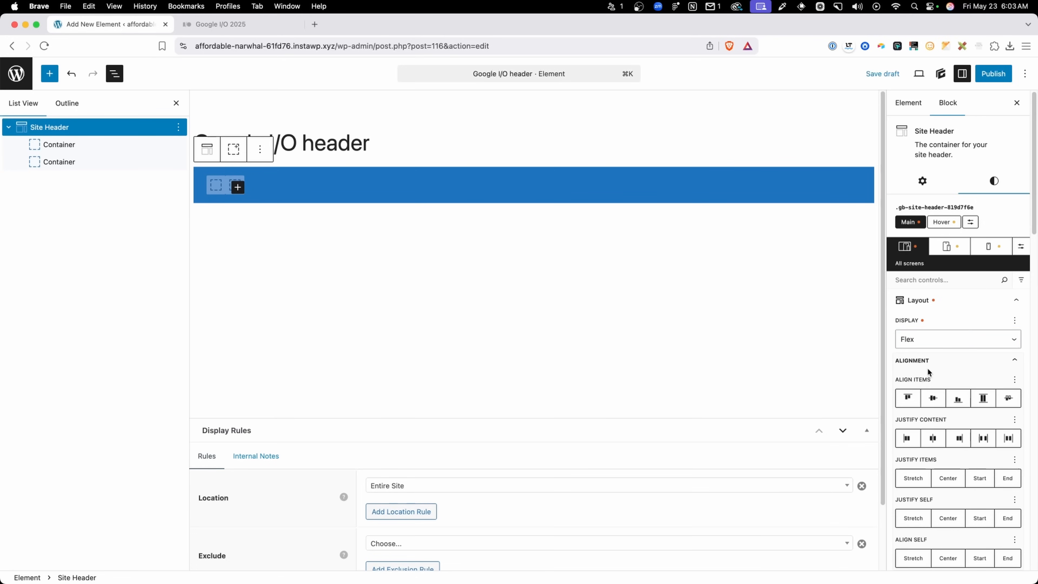
click(981, 438)
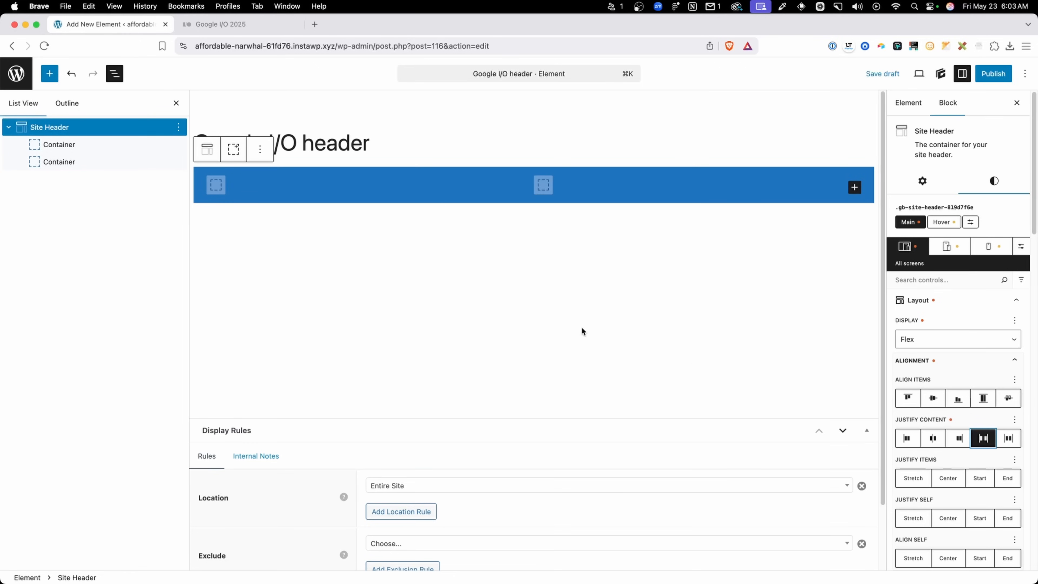
click(401, 141)
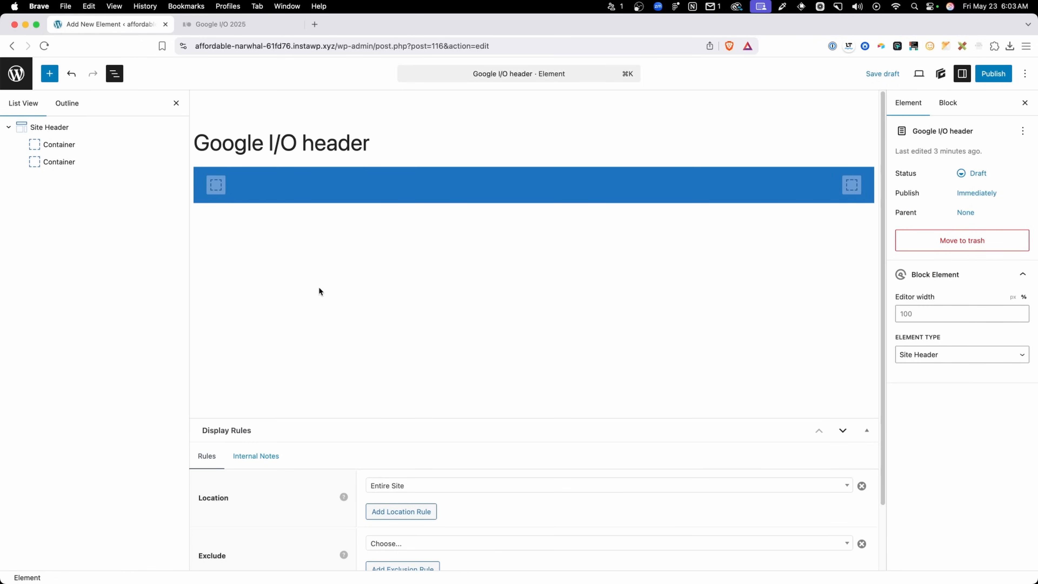
- Compare with the original Google I/O header and insert a nested Container inside the first container
key(ctrl+Tab)
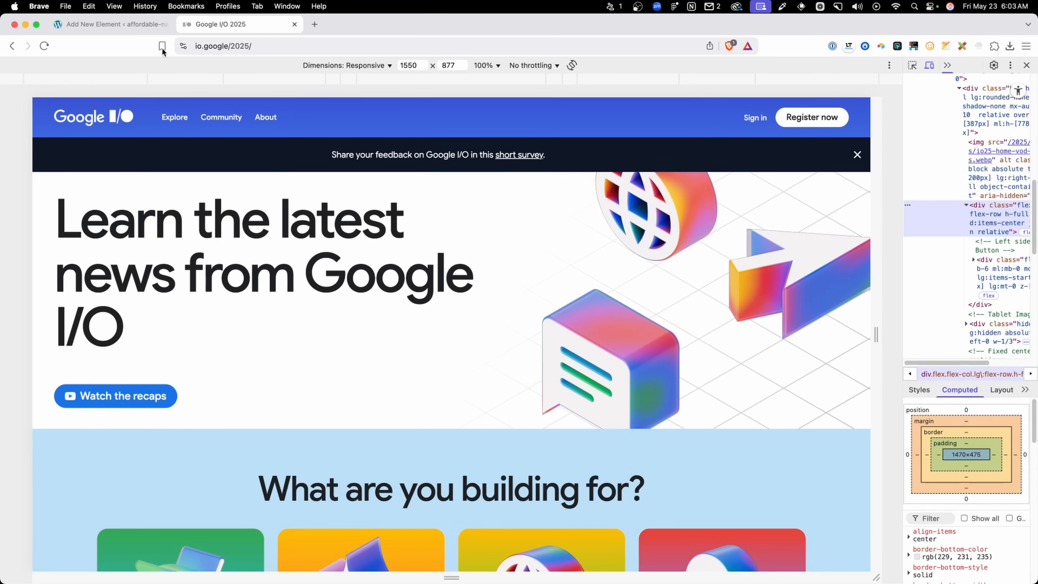
click(148, 25)
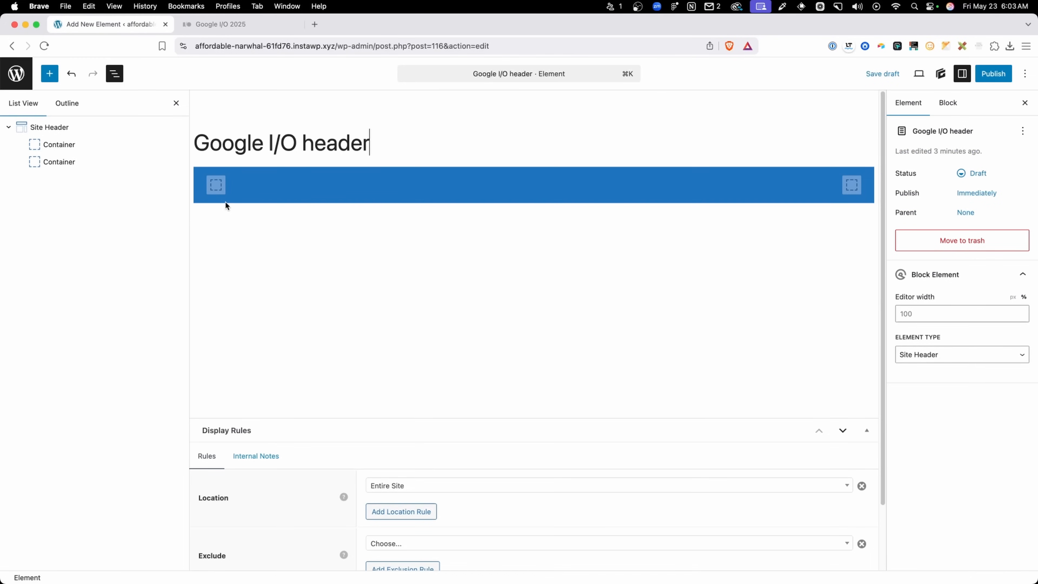
click(217, 186)
click(217, 185)
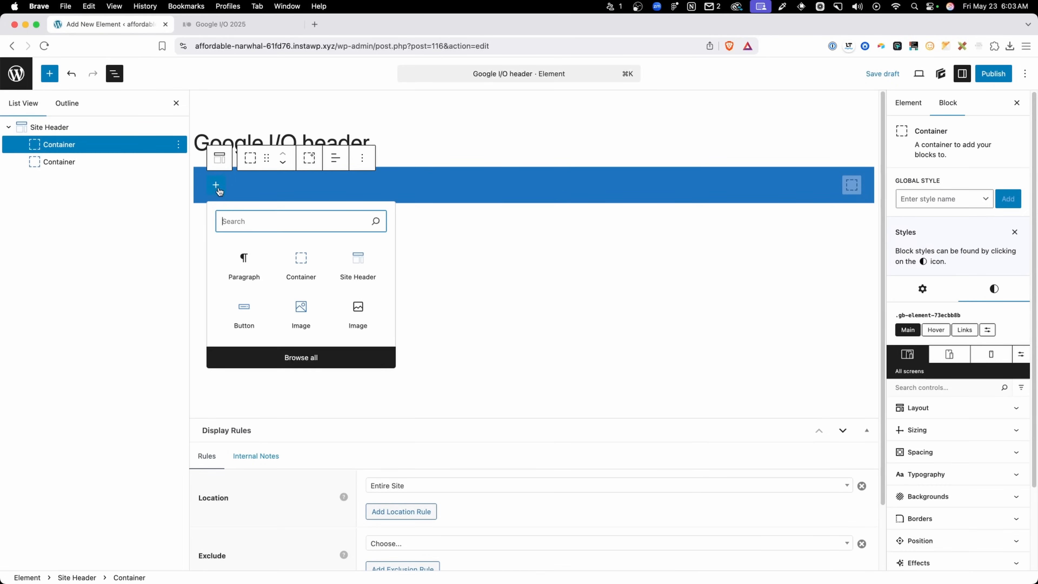
click(302, 268)
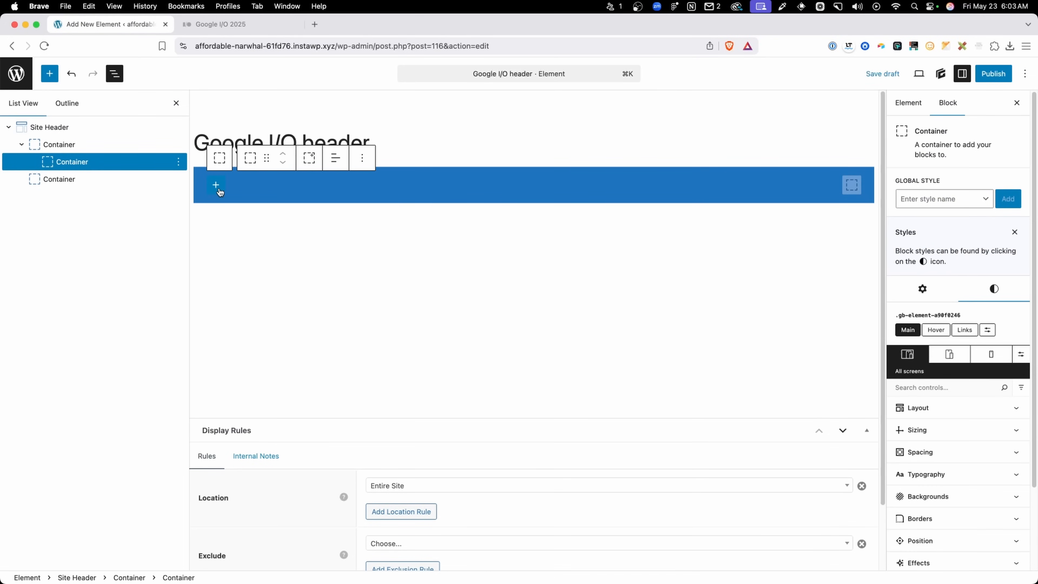
- Add an Image block to the nested container using Logo-white.svg from the media library
click(216, 185)
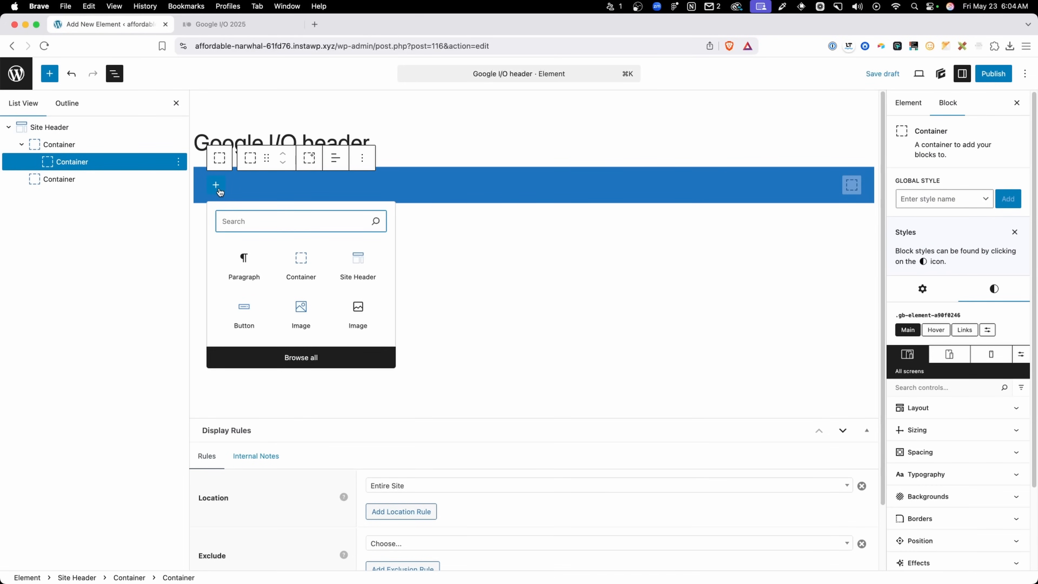
click(298, 305)
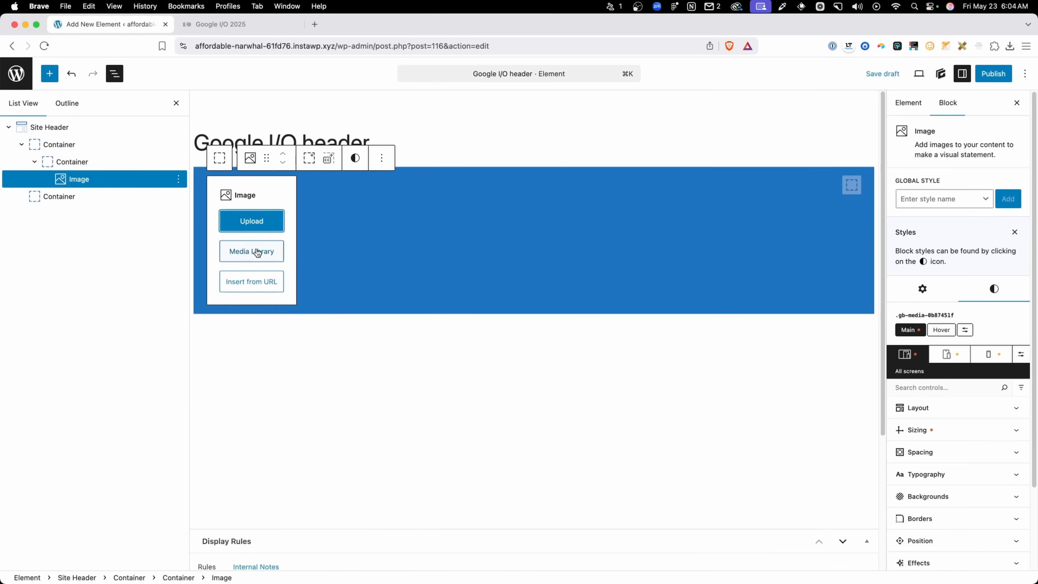
click(261, 252)
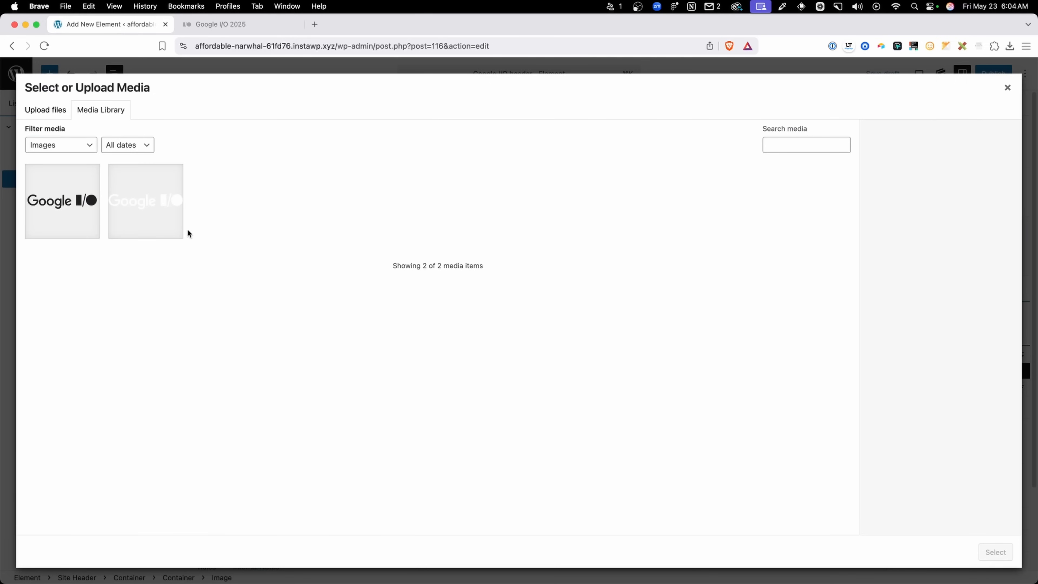
click(140, 201)
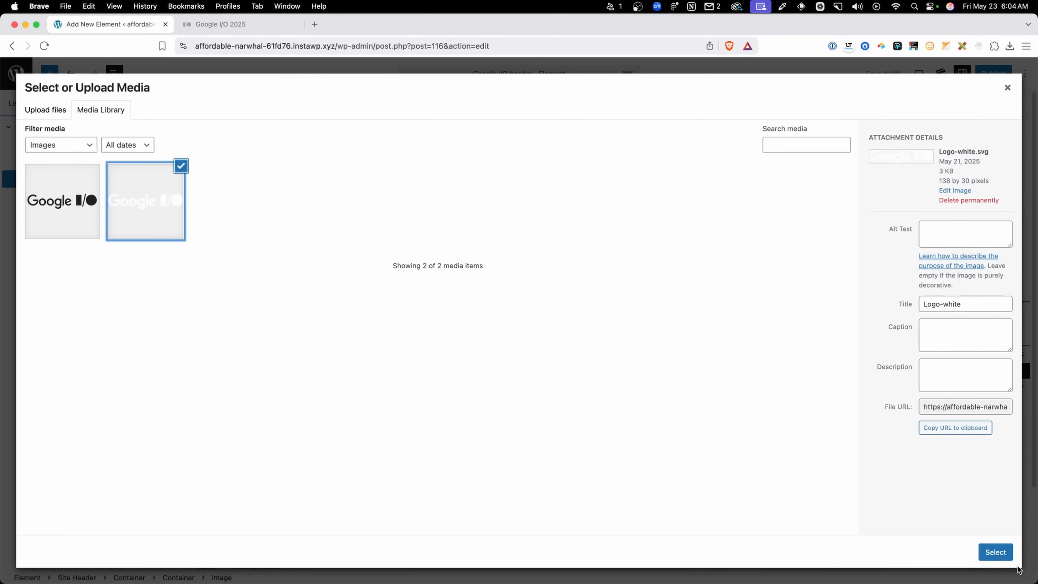
click(996, 557)
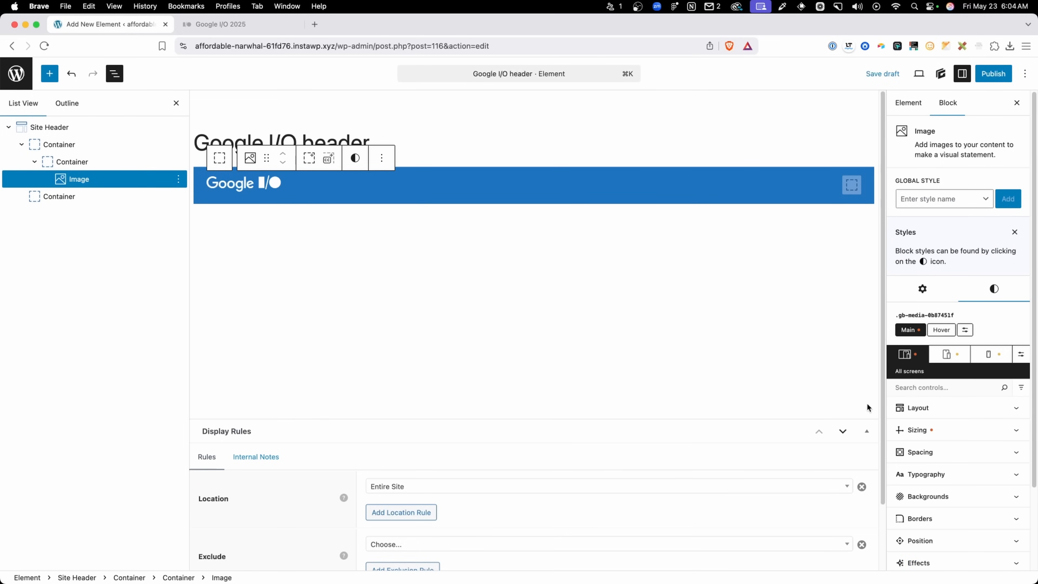
- Set the logo image's display to Block
click(935, 414)
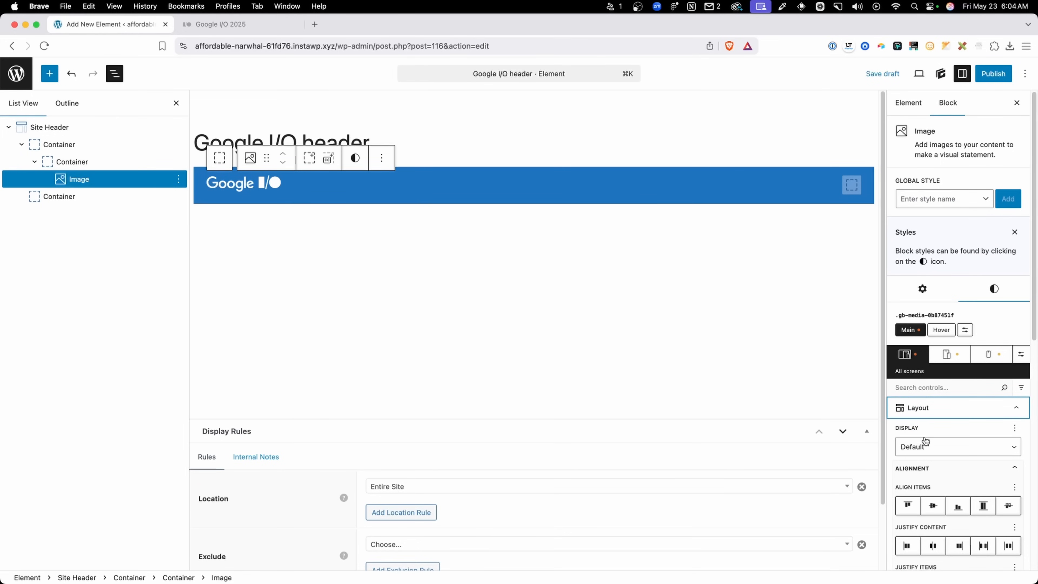
click(924, 447)
click(928, 459)
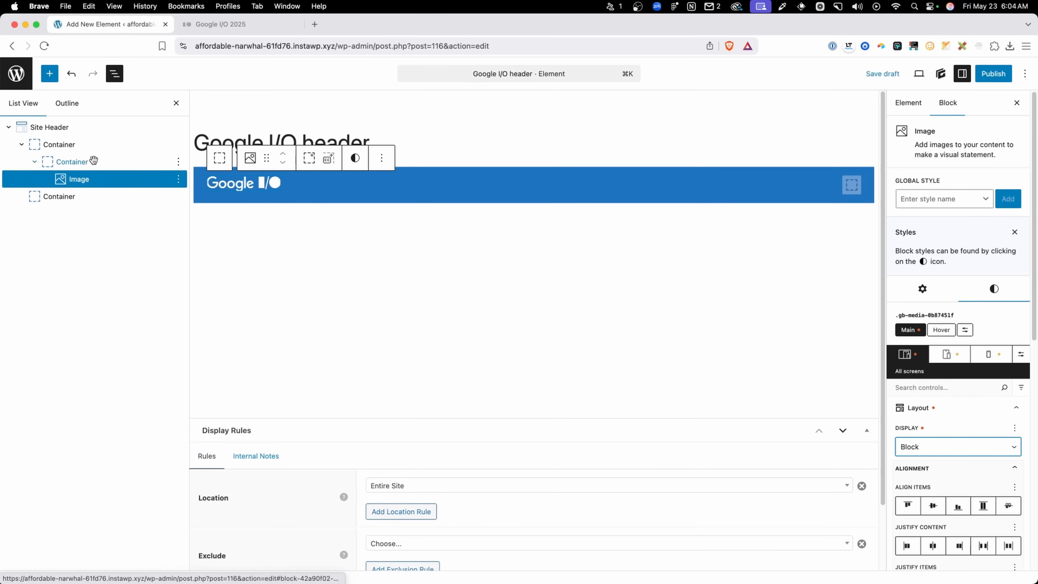
- Rename the first container inside the Site Header as Left
click(81, 143)
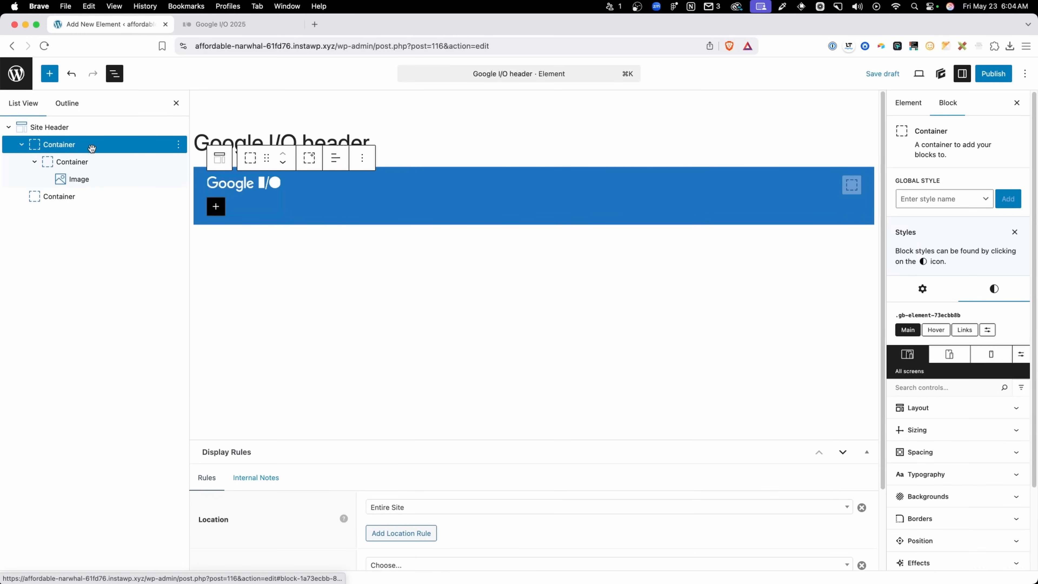
right_click(68, 138)
click(149, 330)
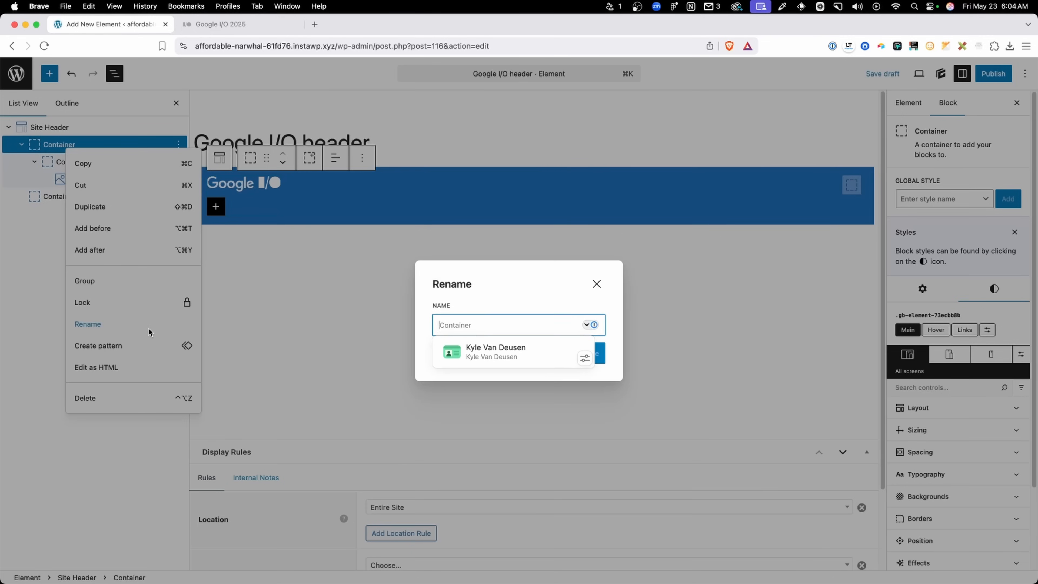
text(Left)
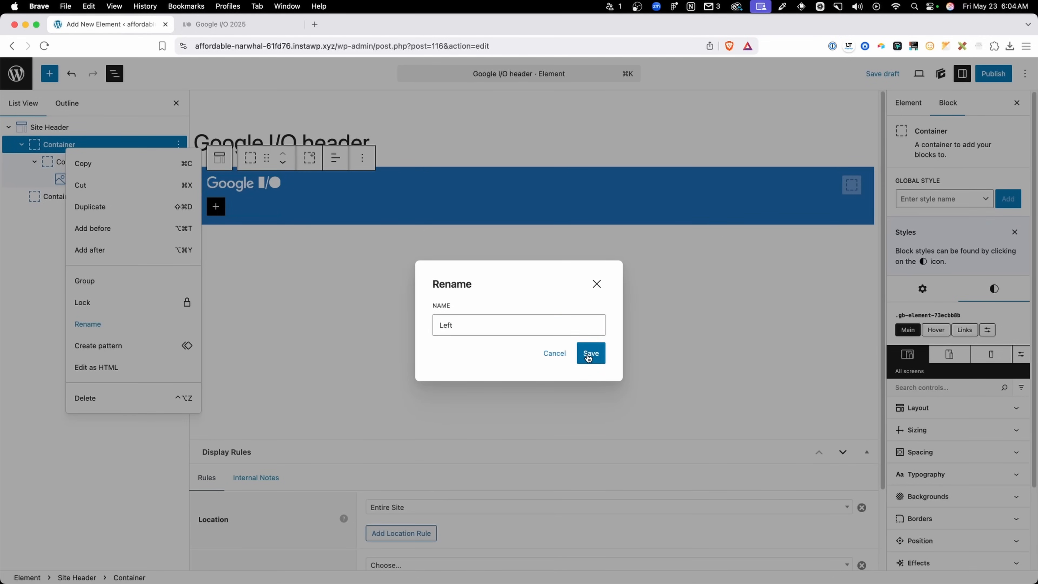
click(592, 352)
- Rename the empty second container as Right and select the nested container holding the logo
click(56, 196)
right_click(54, 195)
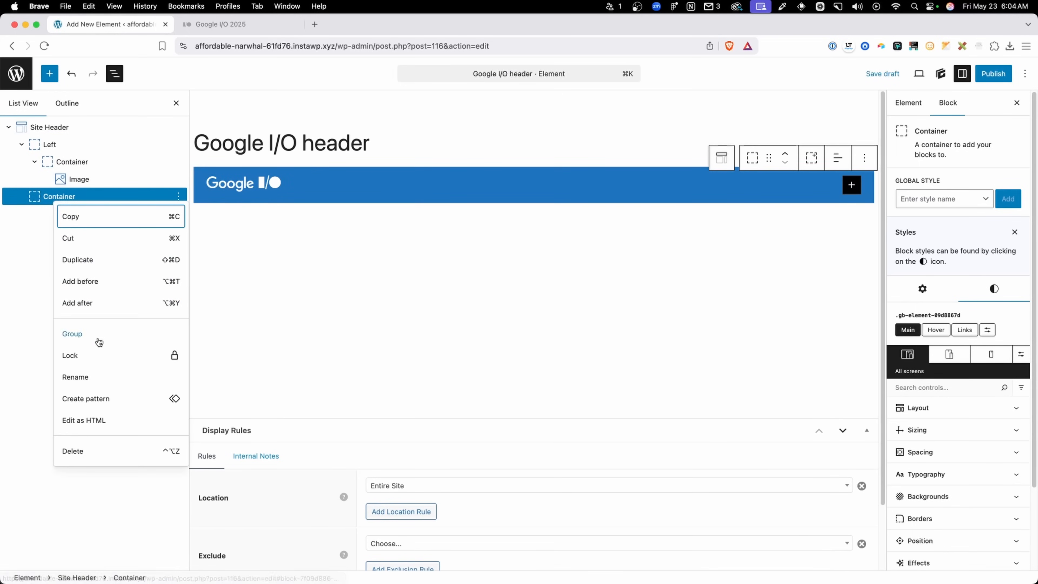
click(100, 376)
text(Right)
key(Return)
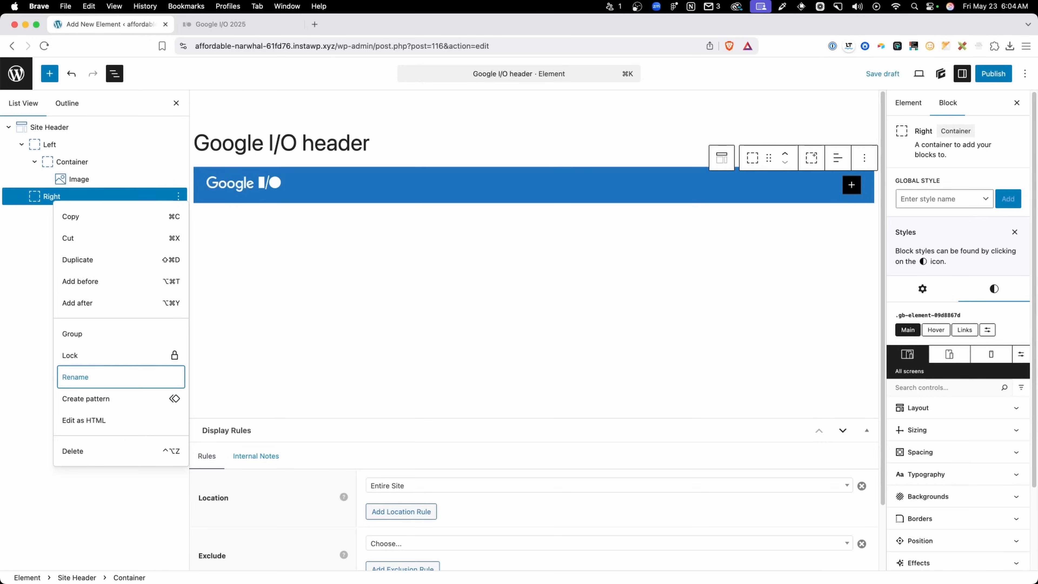
click(102, 161)
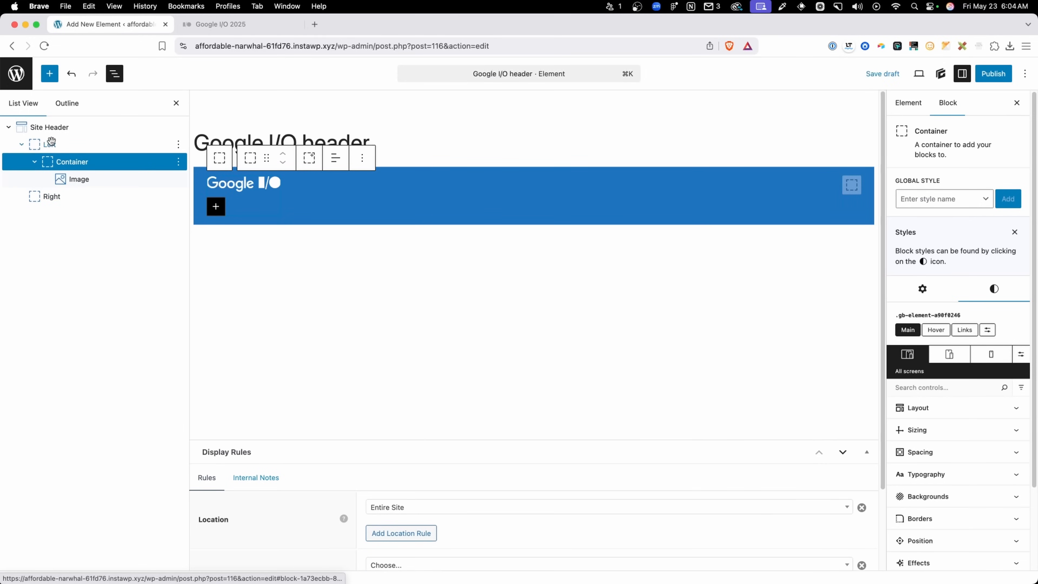
- Add a GenerateBlocks Navigation block inside the Left container, below the logo container
click(49, 144)
click(216, 207)
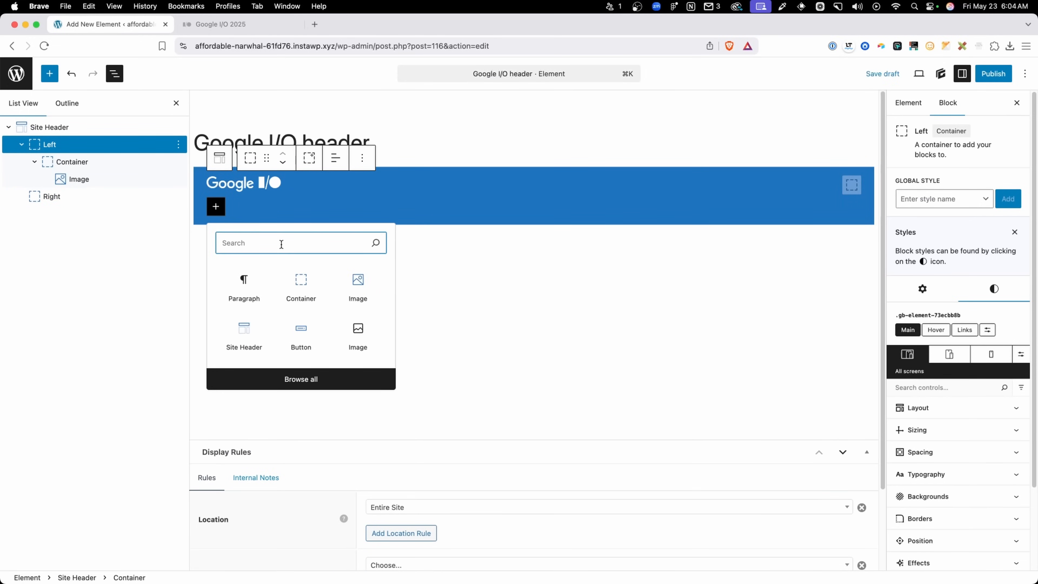
text(nav)
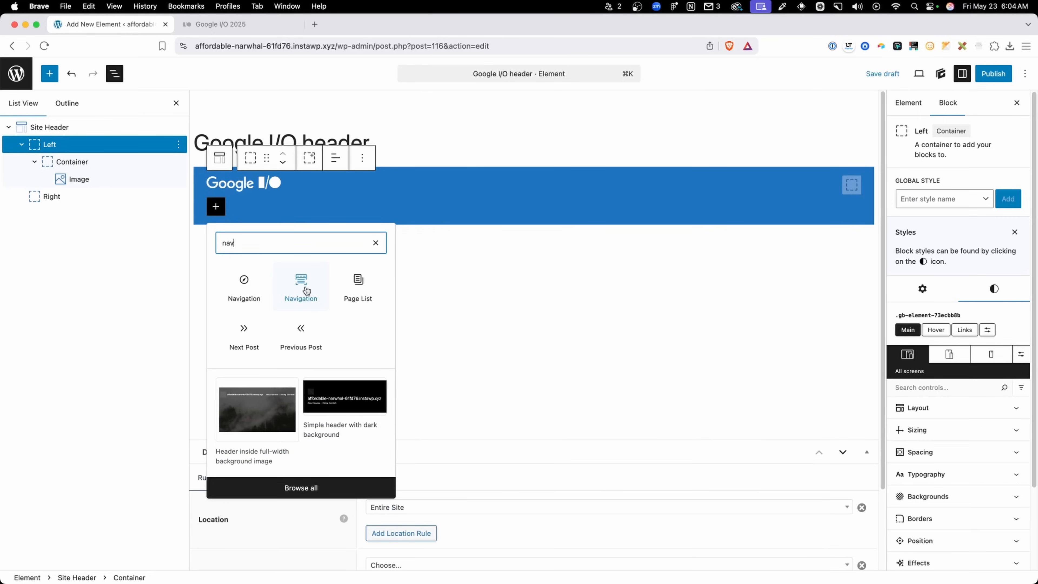
click(306, 290)
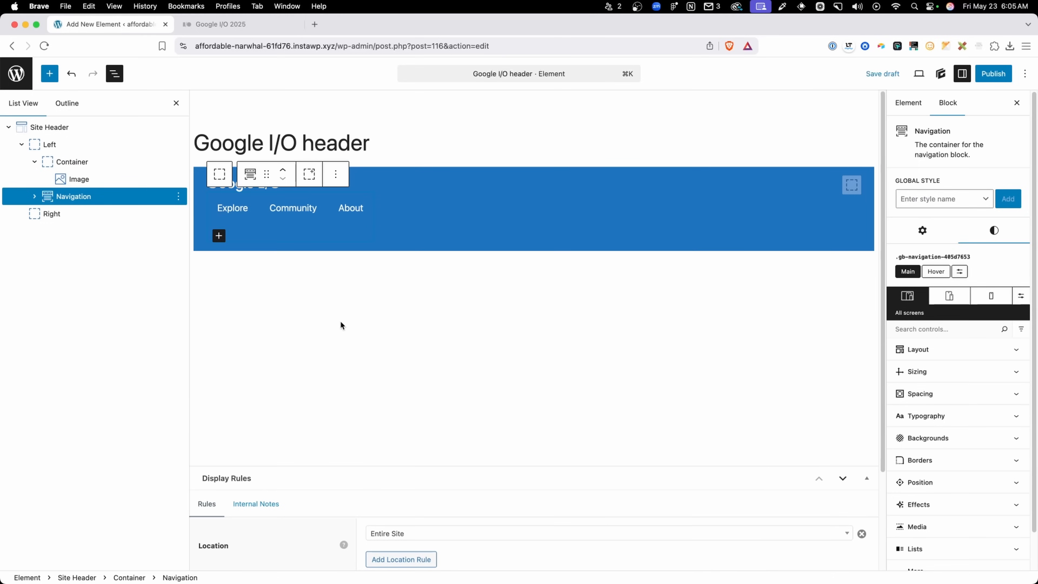
- Try the Primary menu in the Navigation block, then return the menu to Google I/O
click(922, 230)
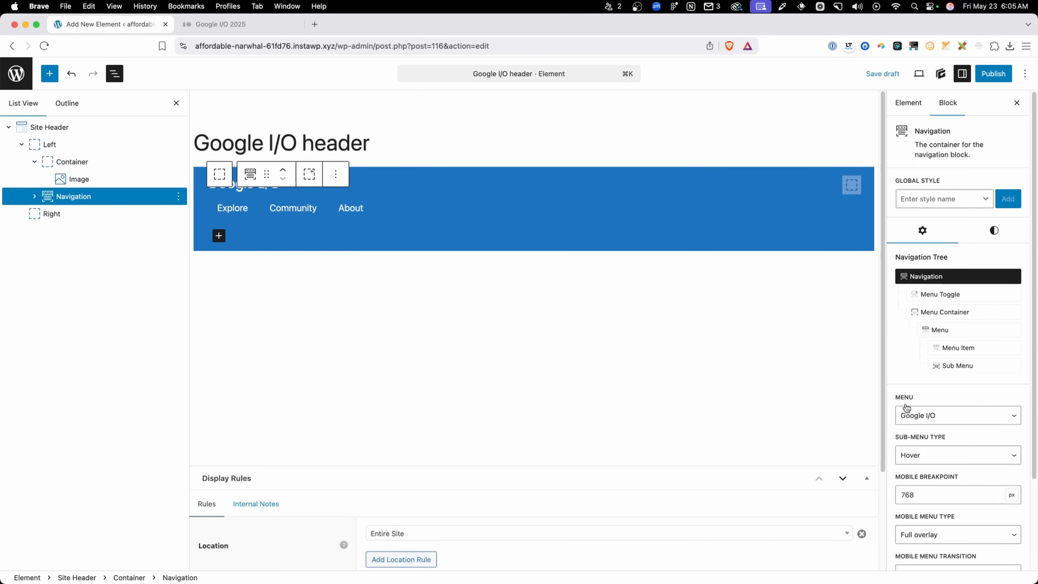
click(934, 423)
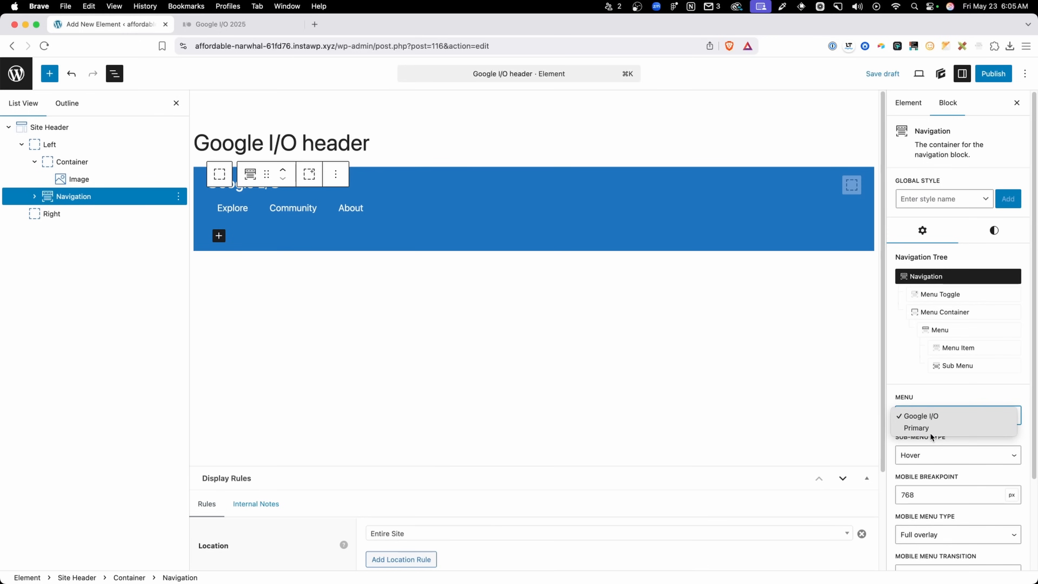
click(931, 430)
click(929, 423)
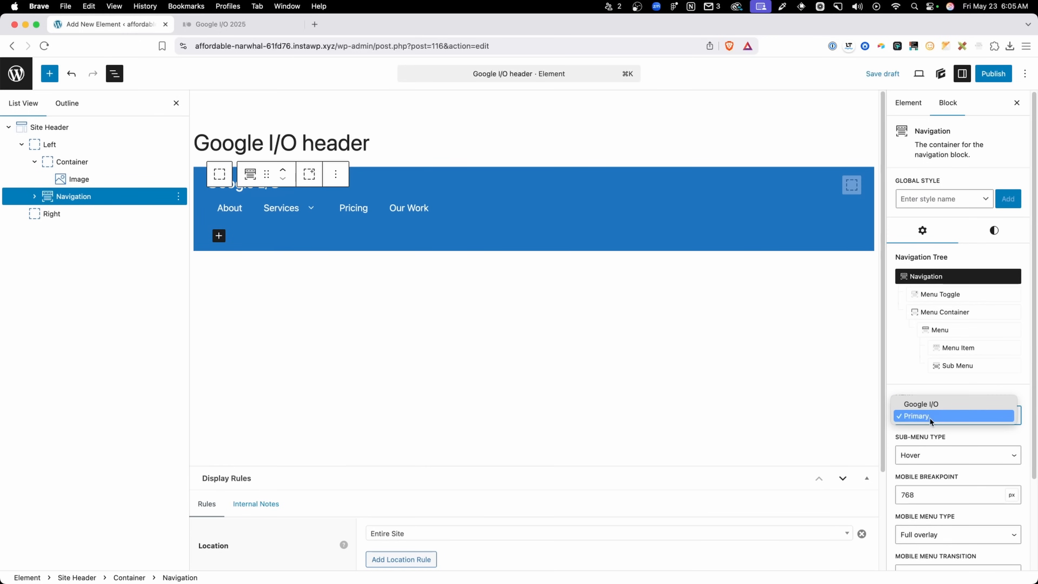
click(931, 405)
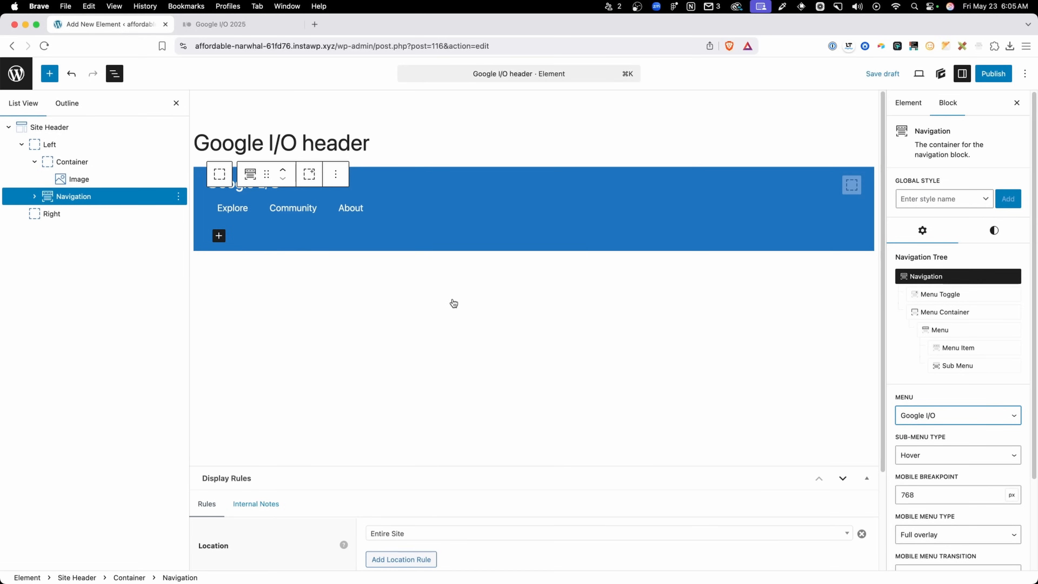
click(391, 141)
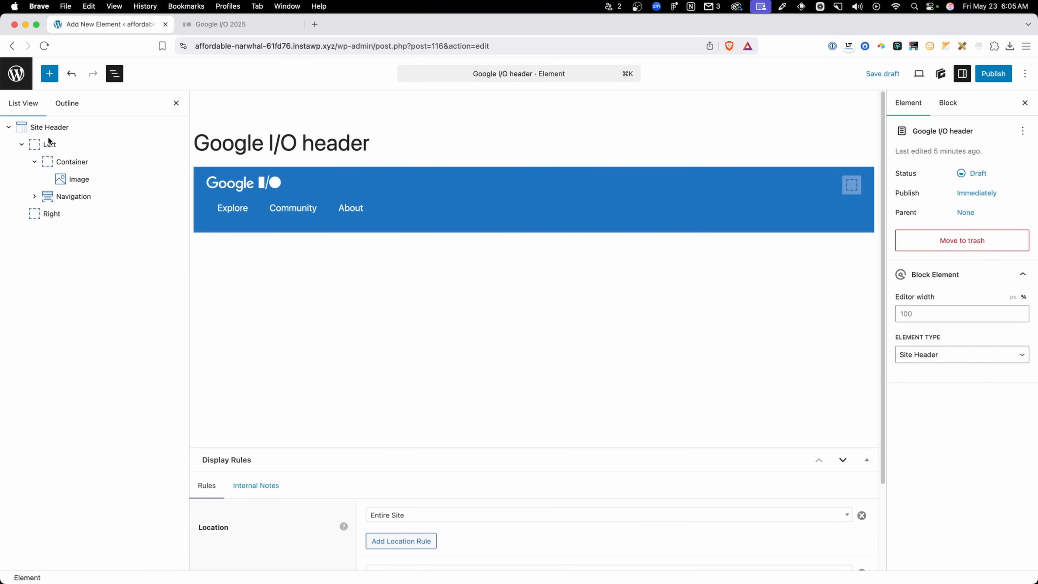
- Set the Left container's display to Flex and align its items to the center
click(62, 142)
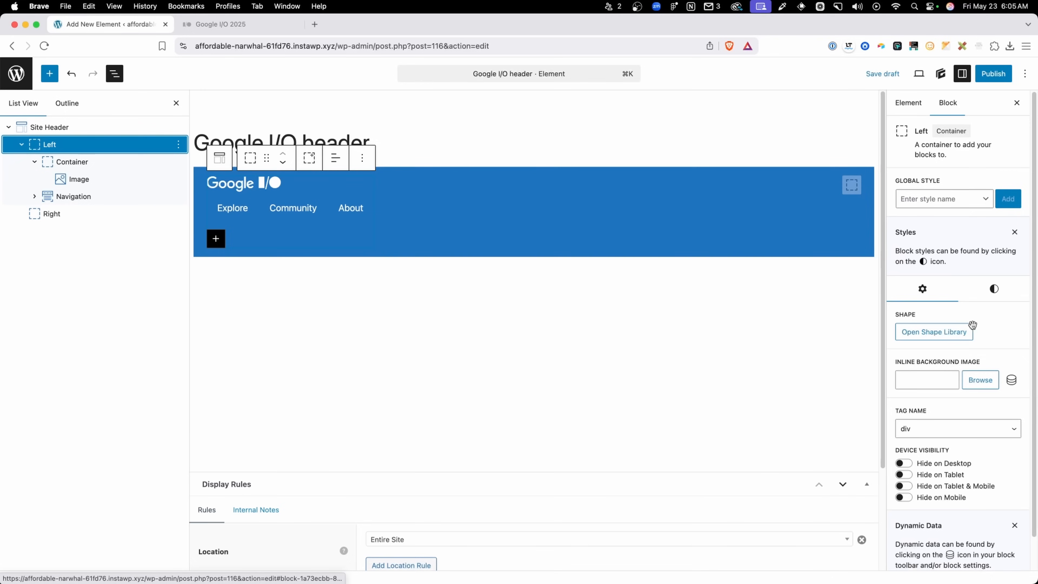
click(986, 300)
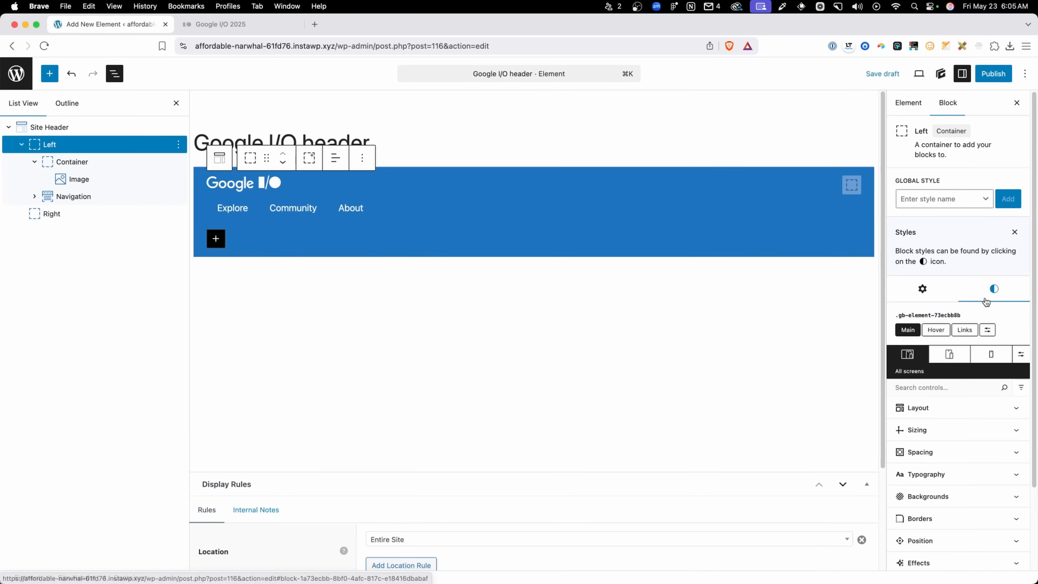
click(937, 408)
click(922, 359)
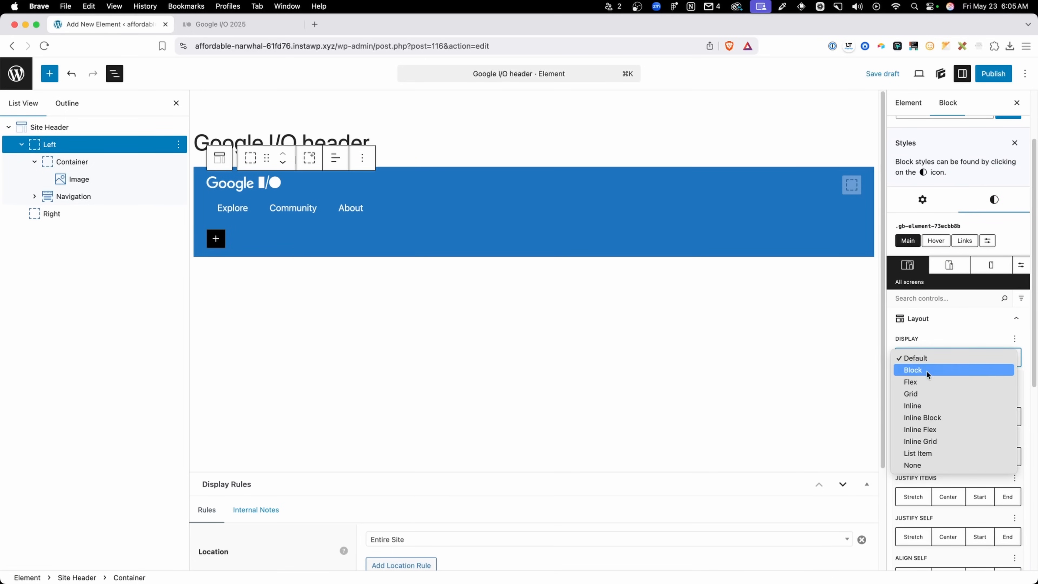
click(925, 379)
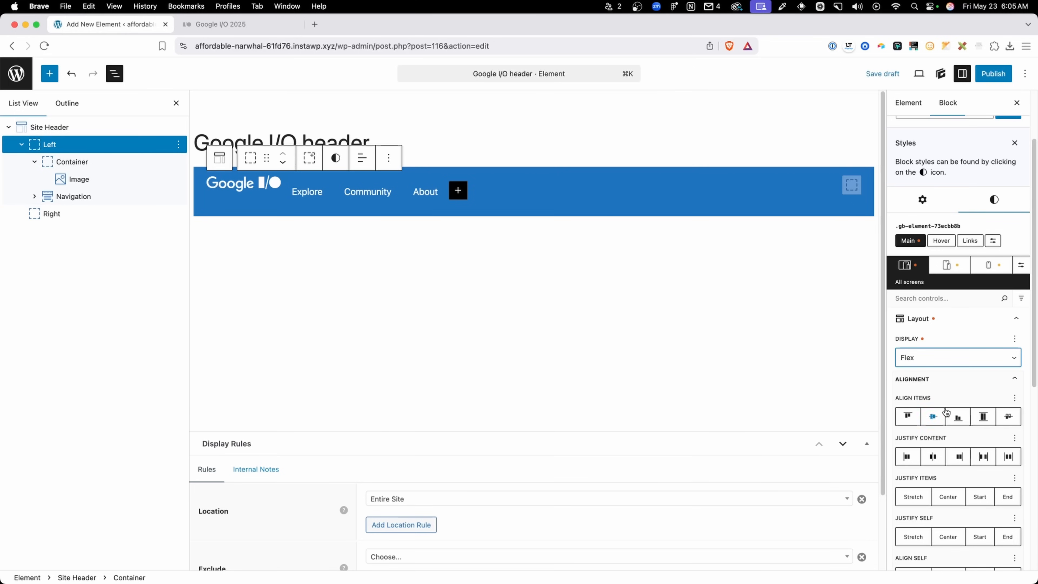
click(933, 417)
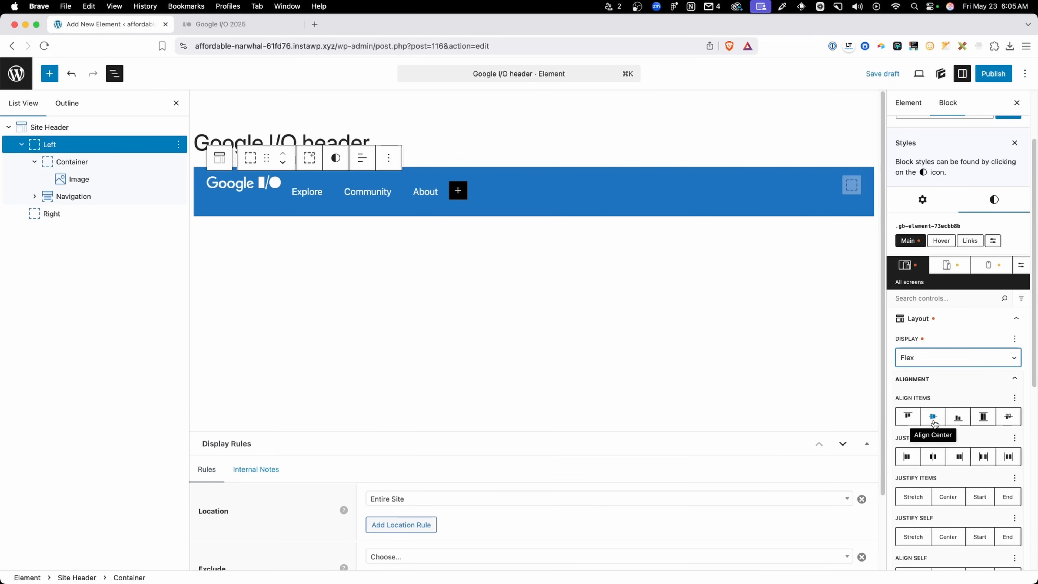
click(933, 419)
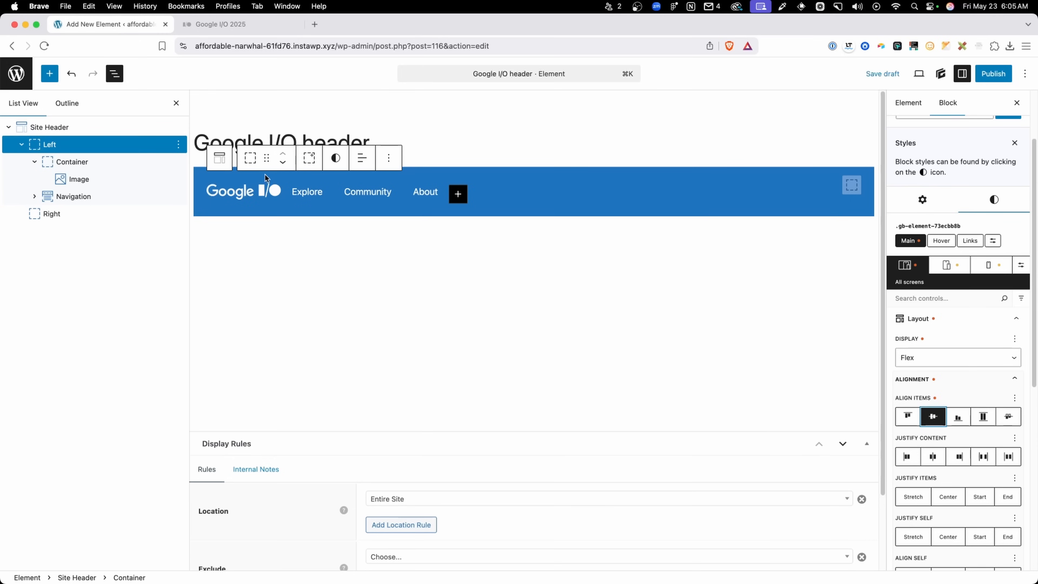
- Give the Left container a 24 px column gap between the logo and the navigation
click(97, 162)
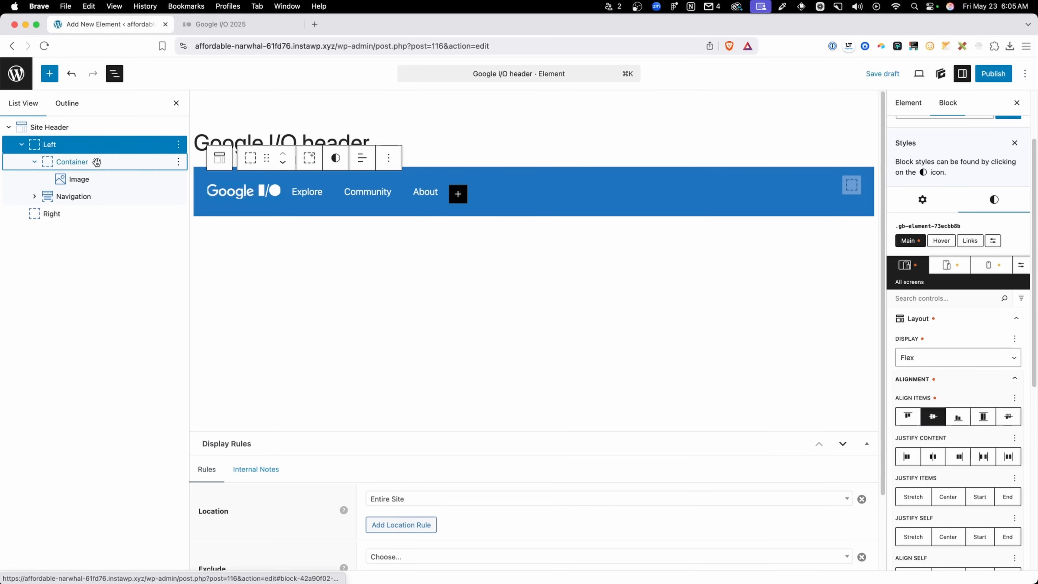
click(107, 197)
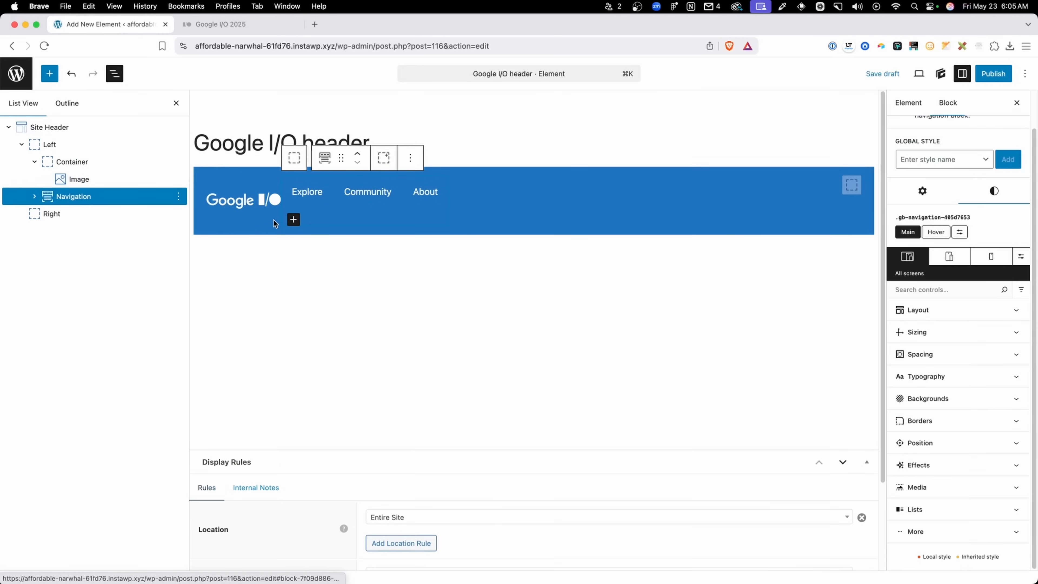
click(92, 148)
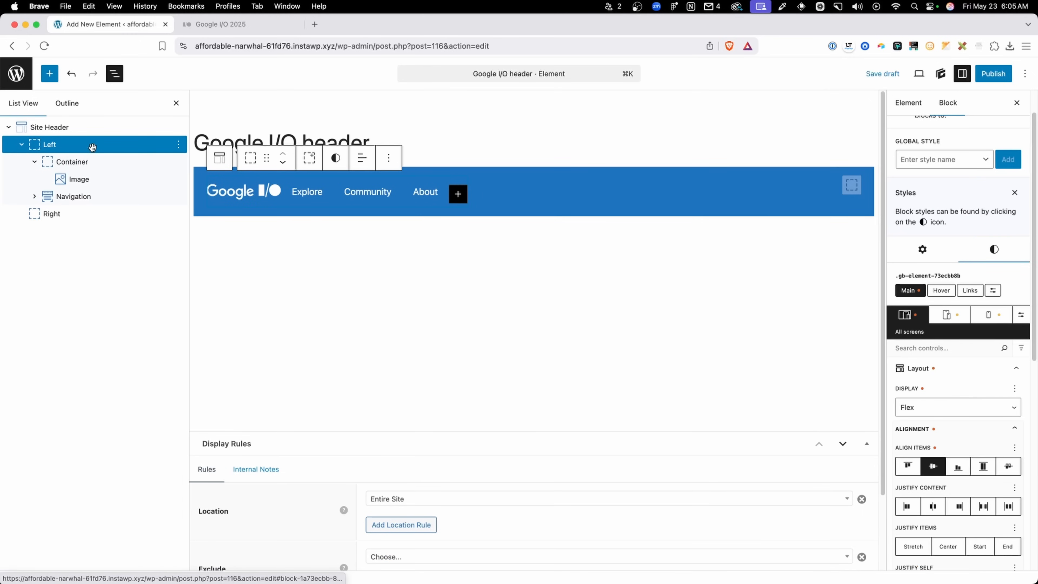
scroll(936, 449, down, 10)
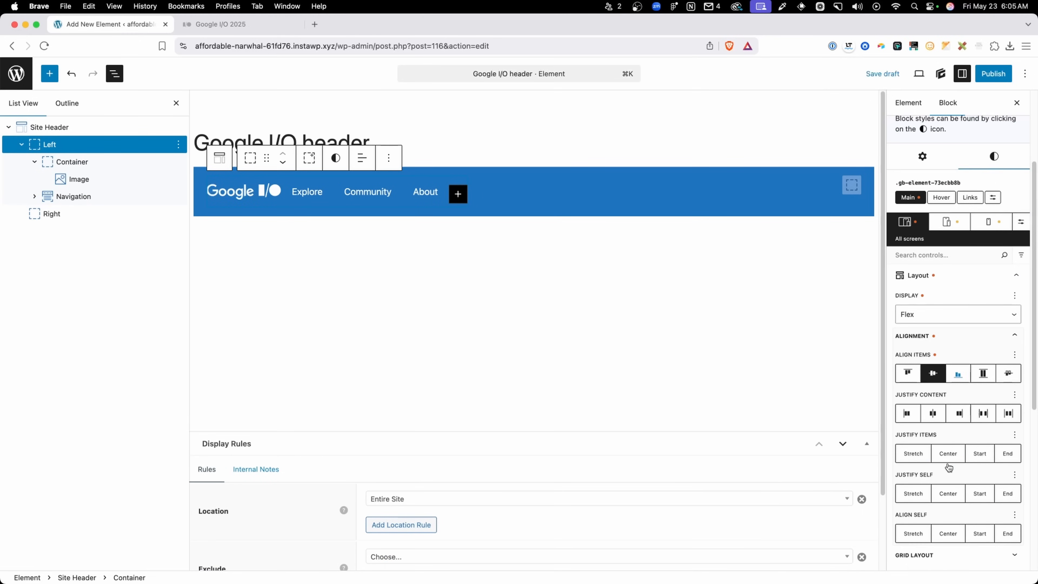
click(907, 398)
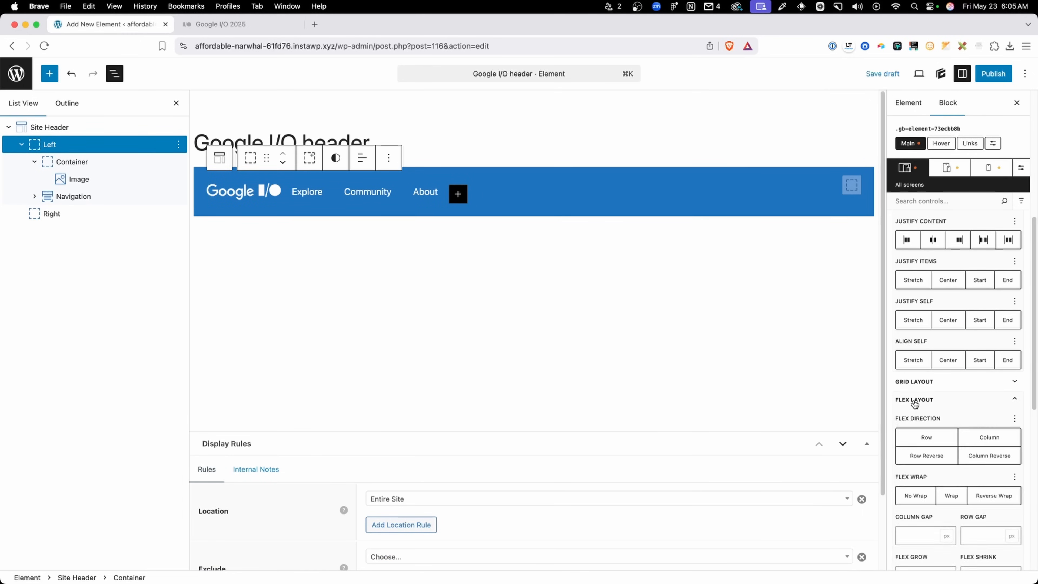
scroll(915, 433, down, 2)
click(915, 475)
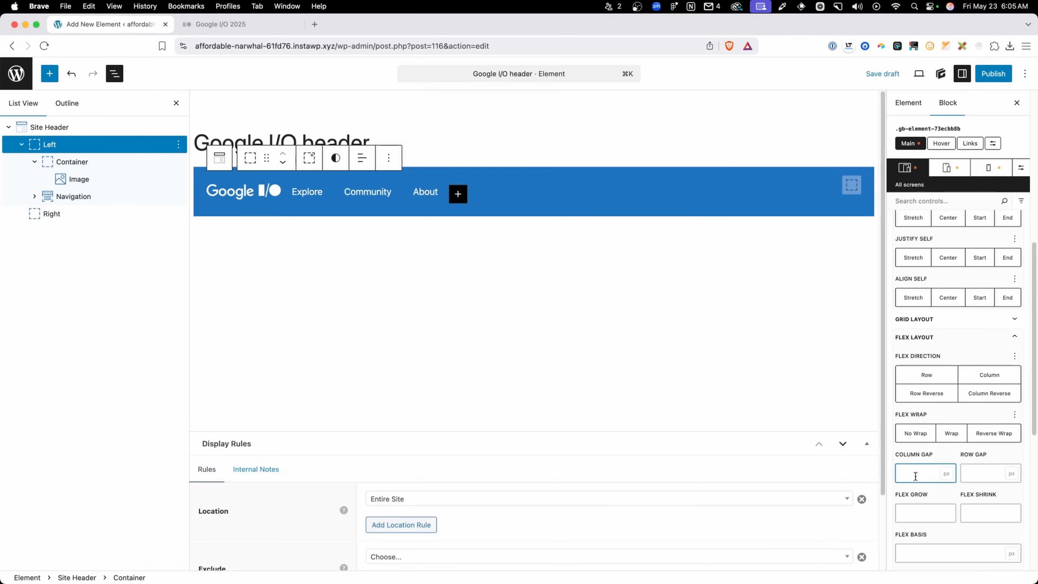
text(24)
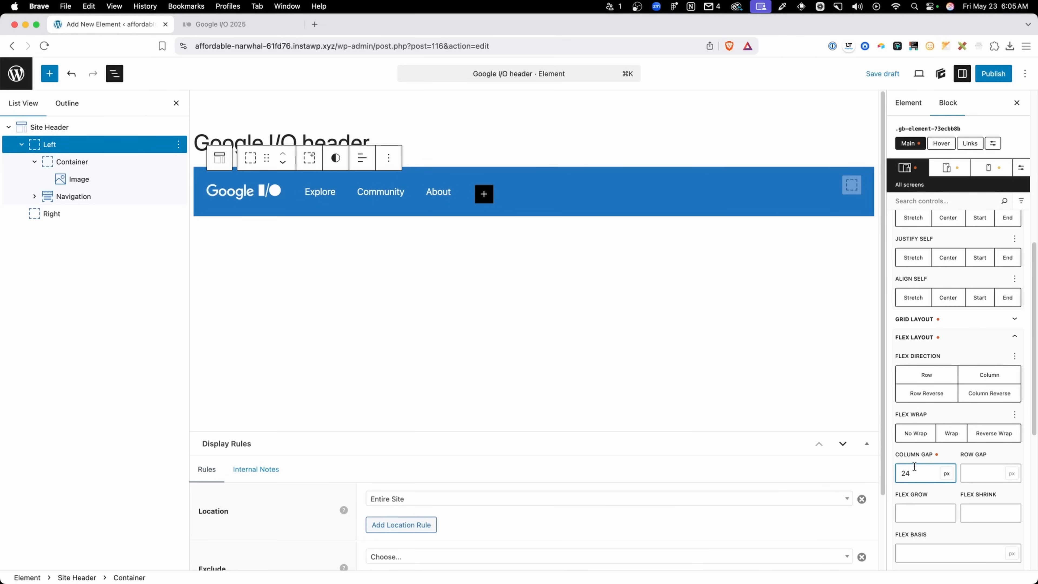
click(644, 294)
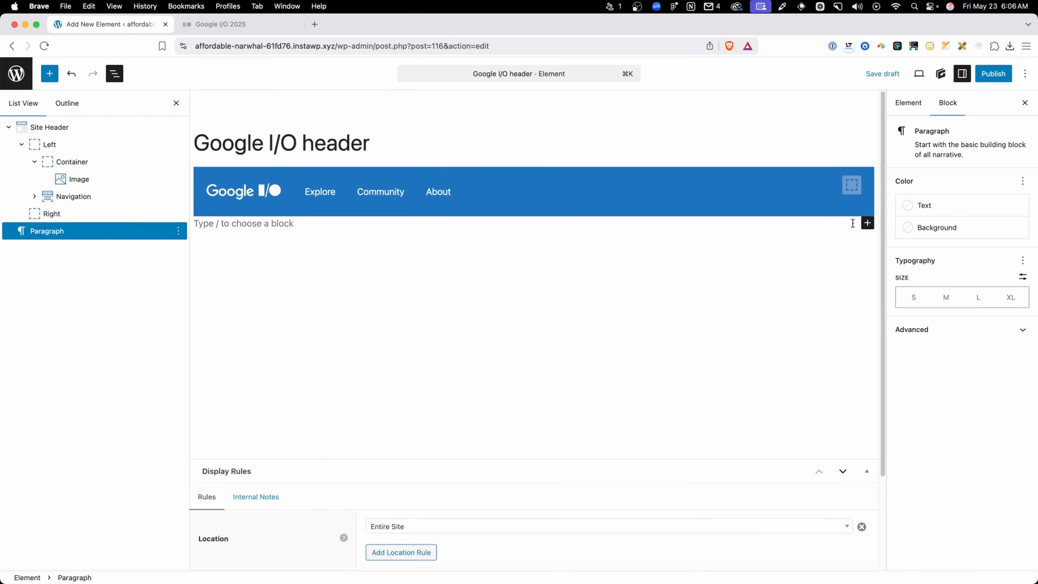
- Add a Button block to the Right container with the text Sign In
click(854, 190)
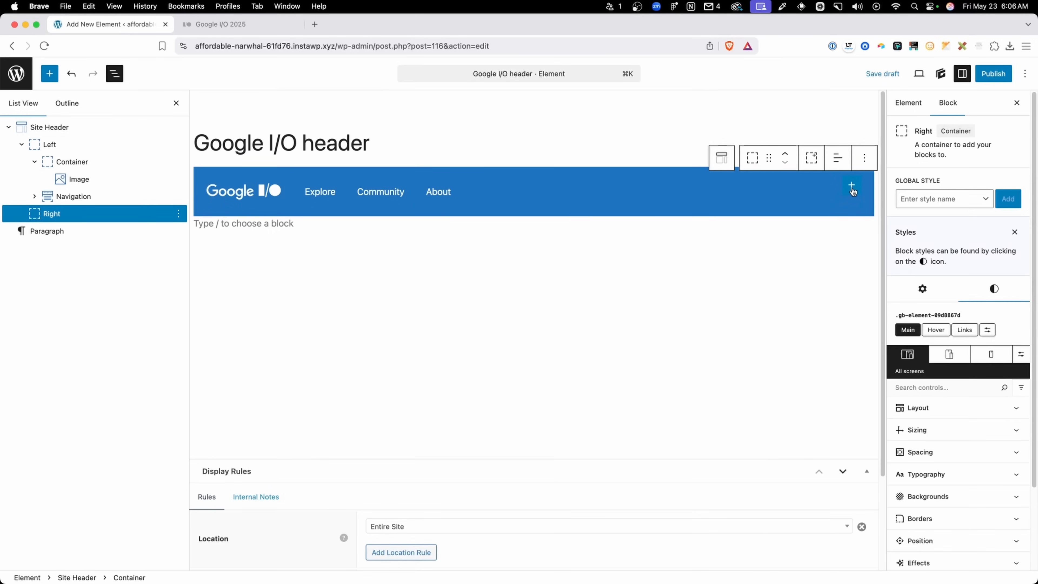
click(852, 191)
click(936, 316)
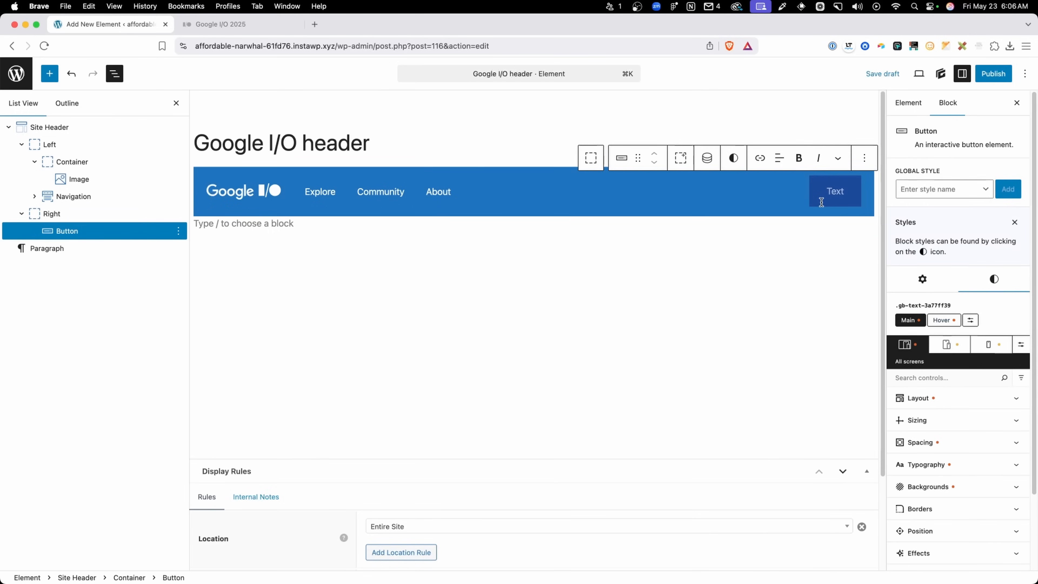
text(Sign In)
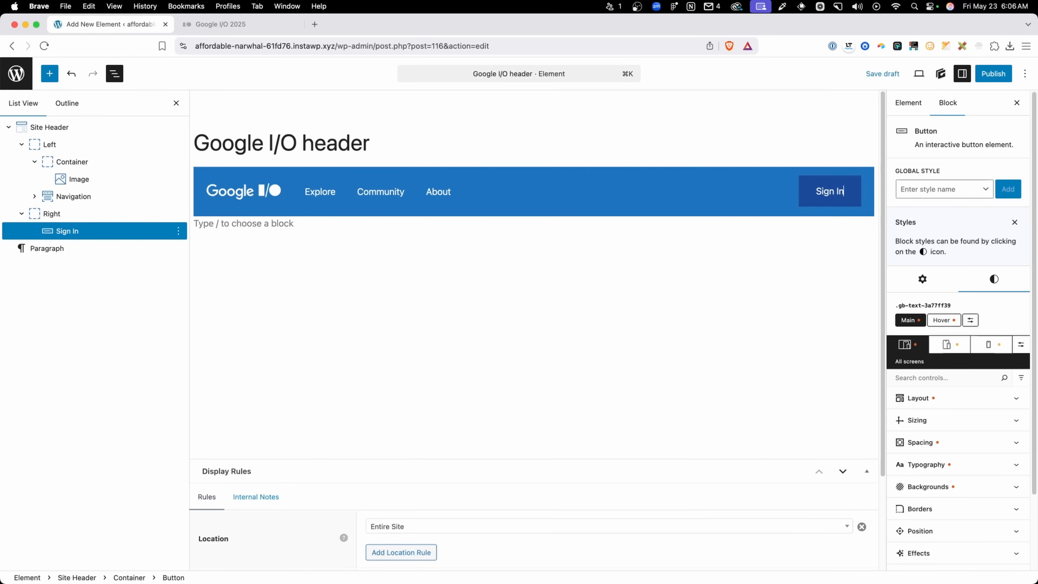
- Duplicate the Sign In button and relabel the first of the two as Register Now, placing it after Sign In
key(super+shift+d)
double_click(836, 189)
key(Up)
key(super+a)
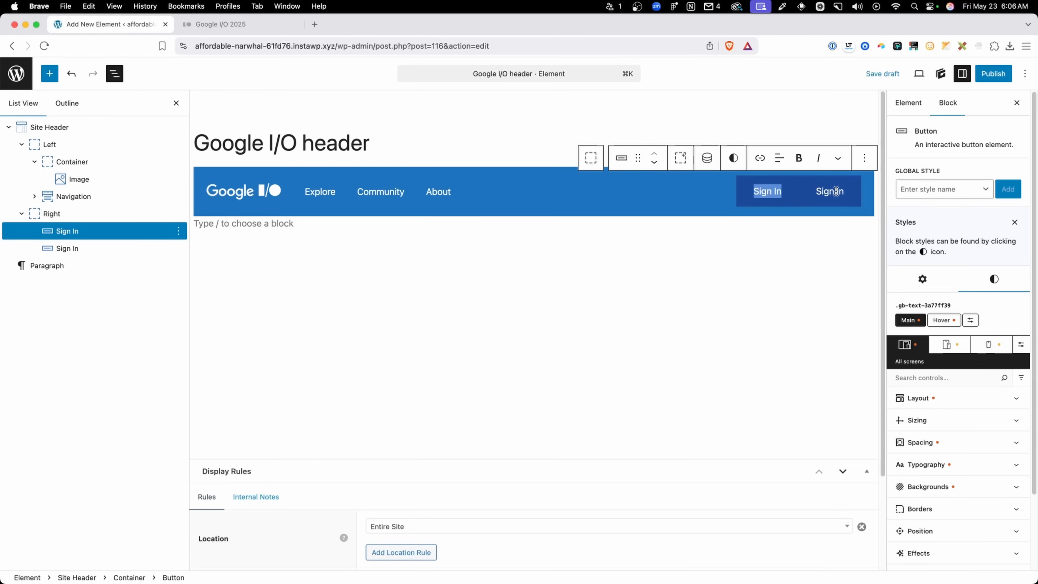
text(Righ)
key(BackSpace)
key(BackSpace)
key(BackSpace)
text(egister Now)
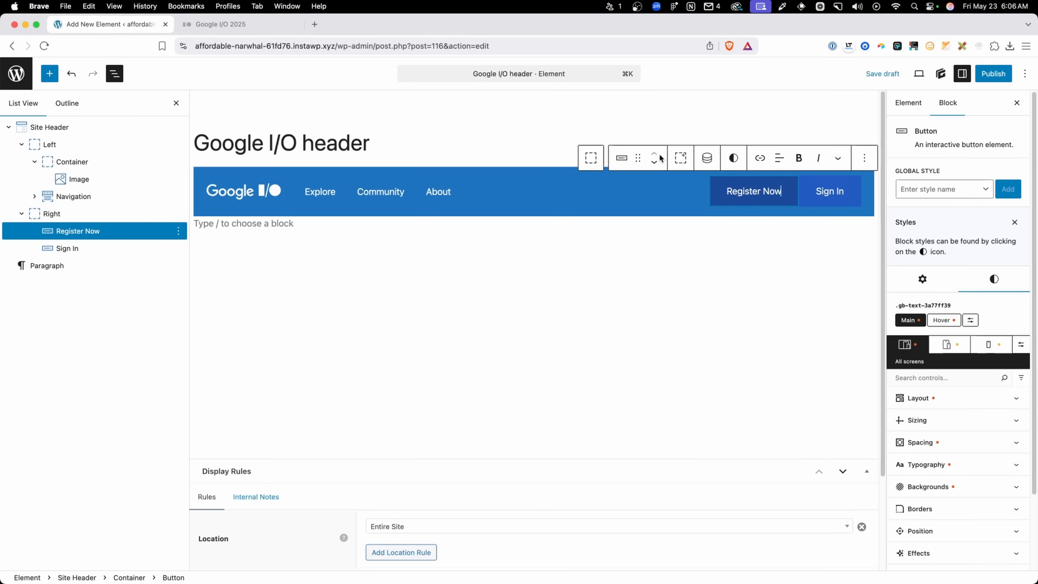
click(654, 163)
- Make the Sign In button's background color fully transparent
click(738, 191)
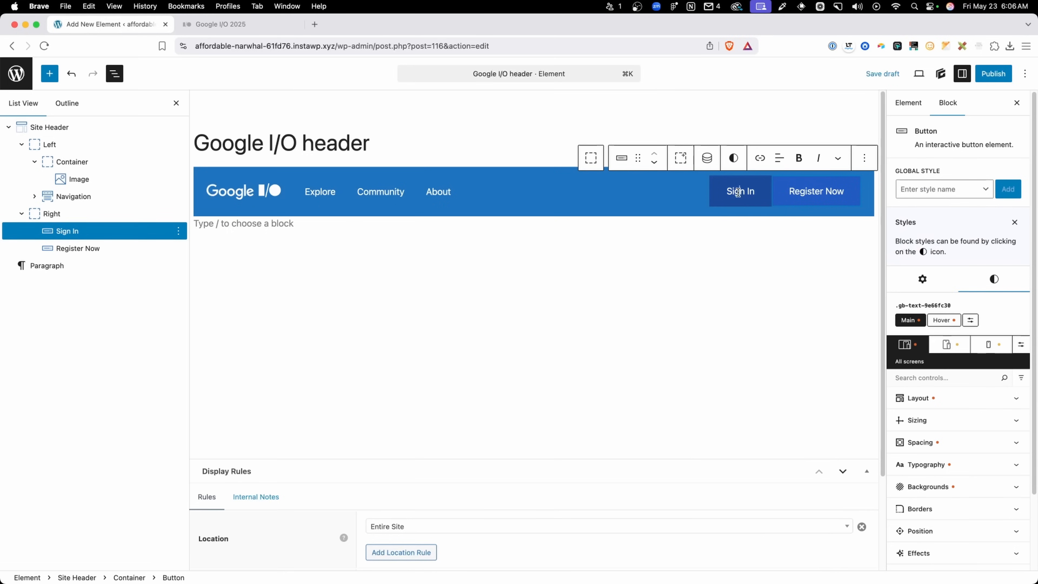
click(937, 487)
scroll(952, 450, down, 2)
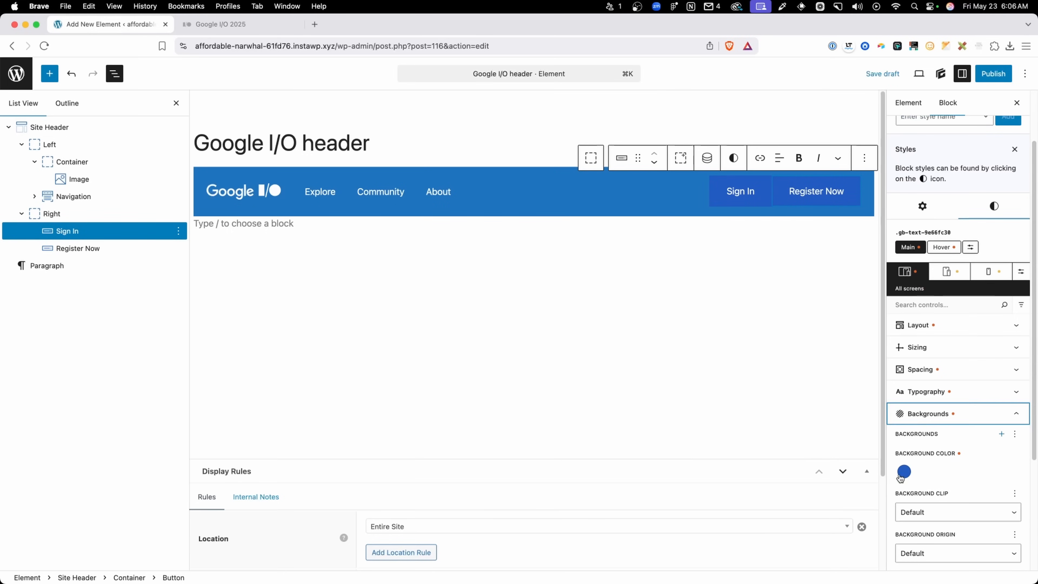
click(904, 471)
drag(1015, 394, 865, 396)
click(935, 475)
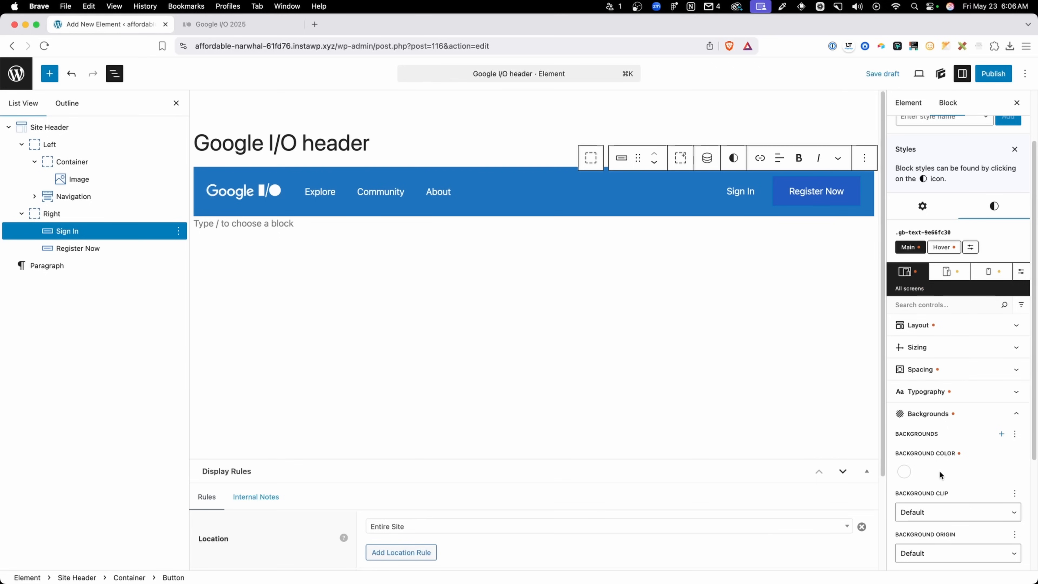
- Set the Sign In button's text color to the theme color var(--base-3)
click(922, 396)
click(907, 431)
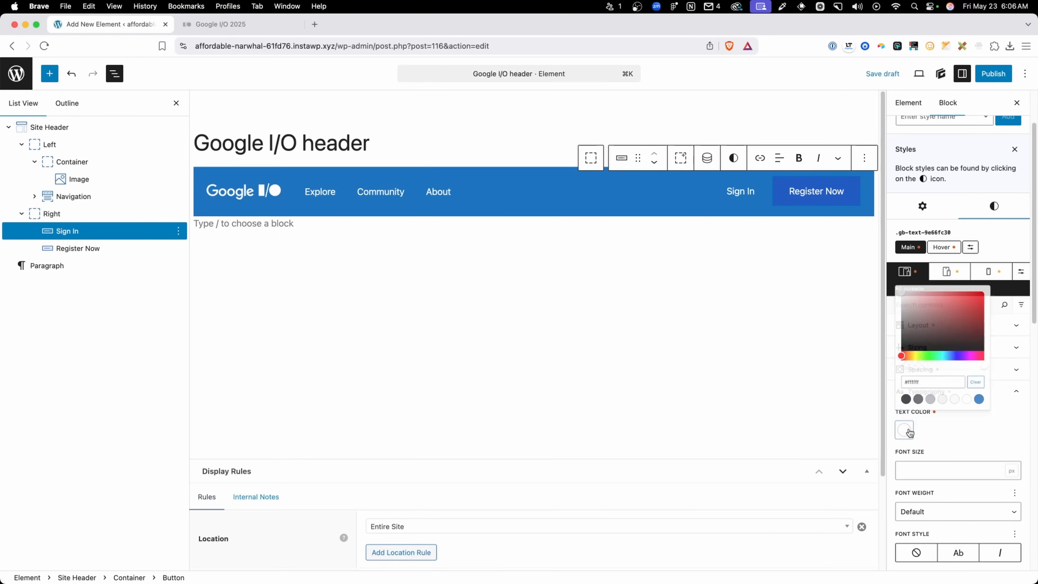
click(993, 398)
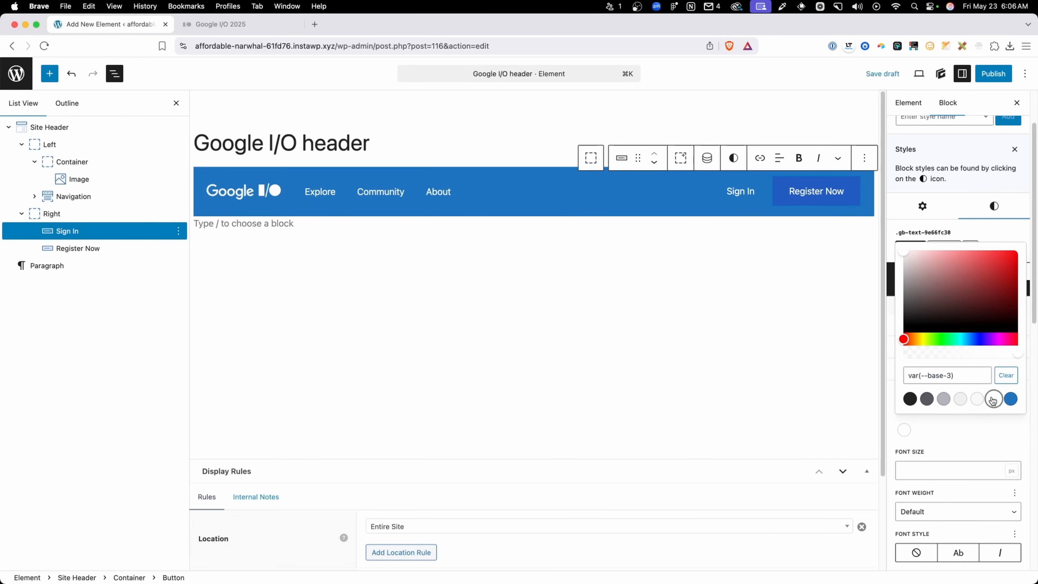
click(976, 450)
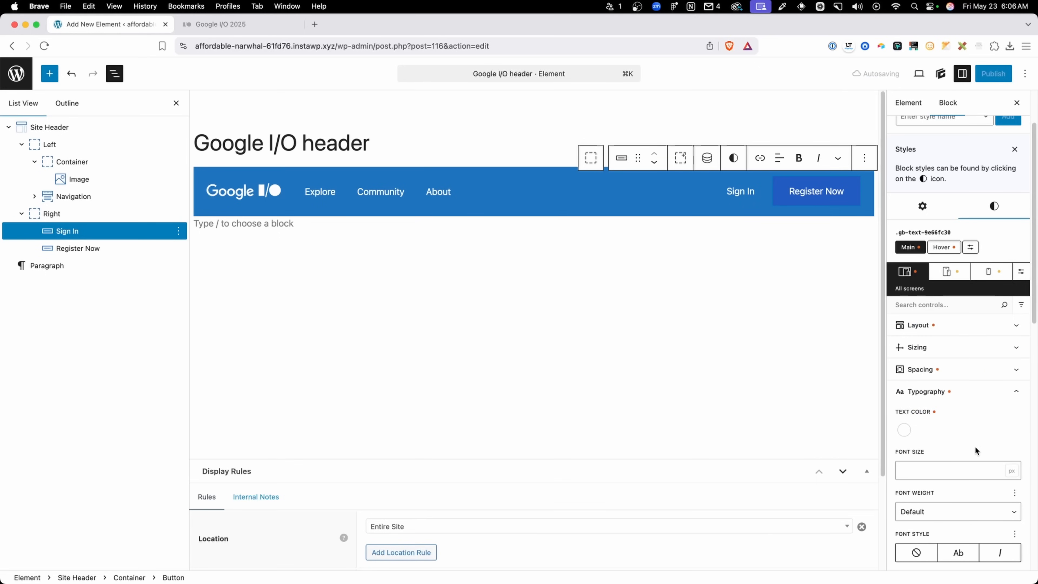
- Make the Sign In button's hover background color fully transparent and check its hover text color
click(938, 247)
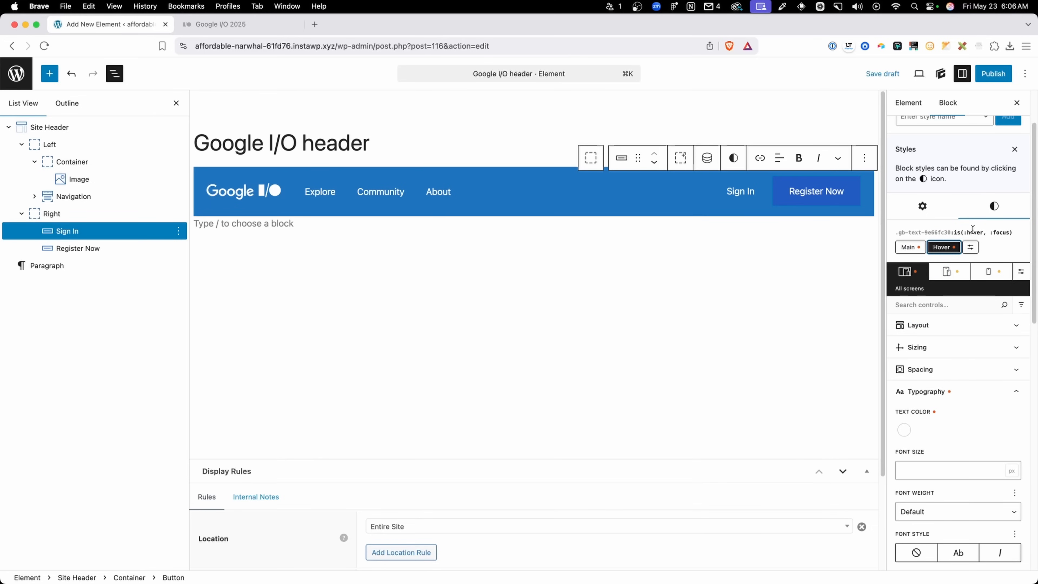
scroll(939, 441, down, 10)
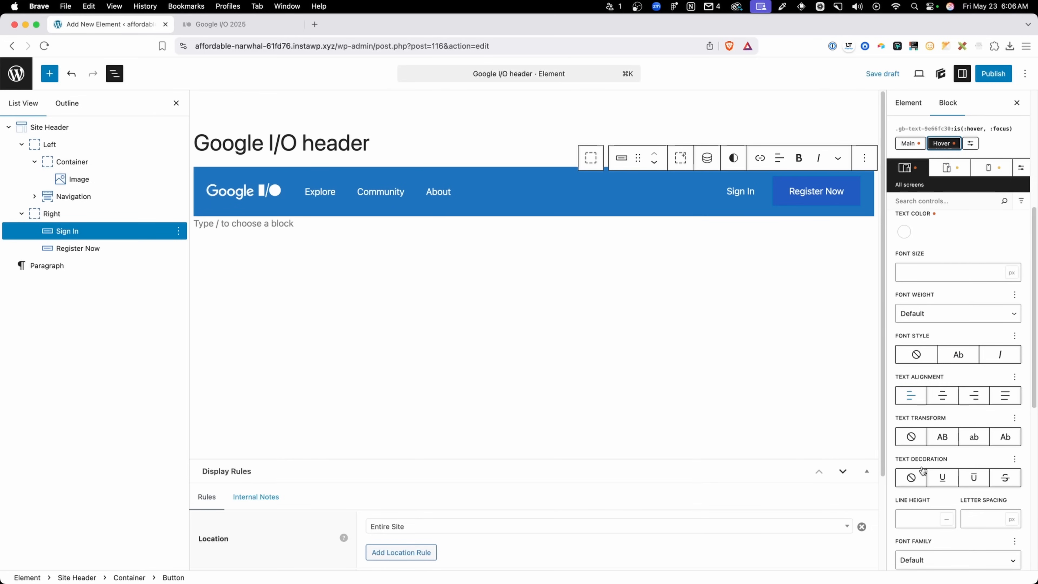
scroll(925, 468, down, 5)
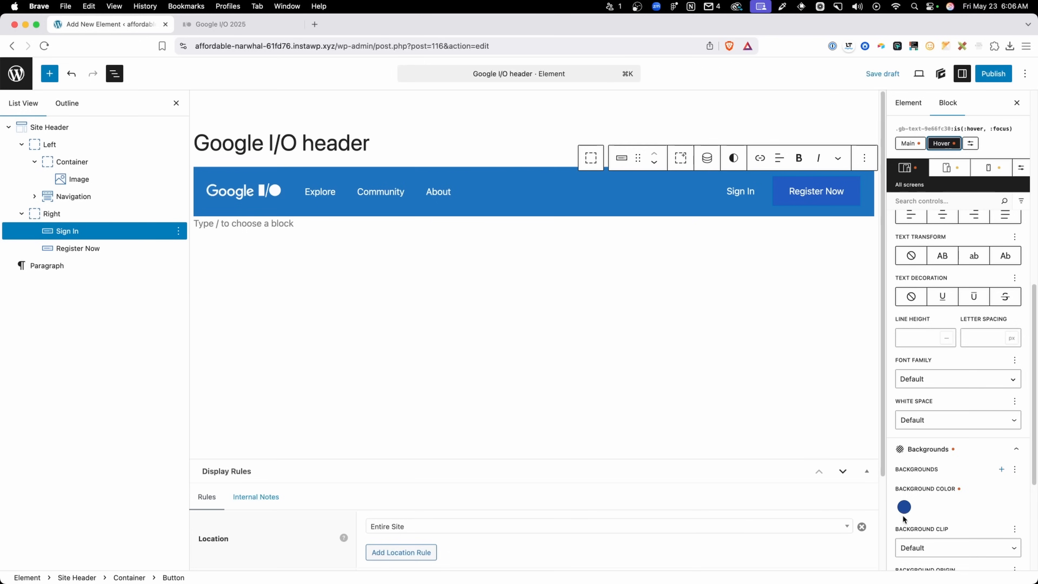
click(904, 506)
drag(997, 430, 871, 434)
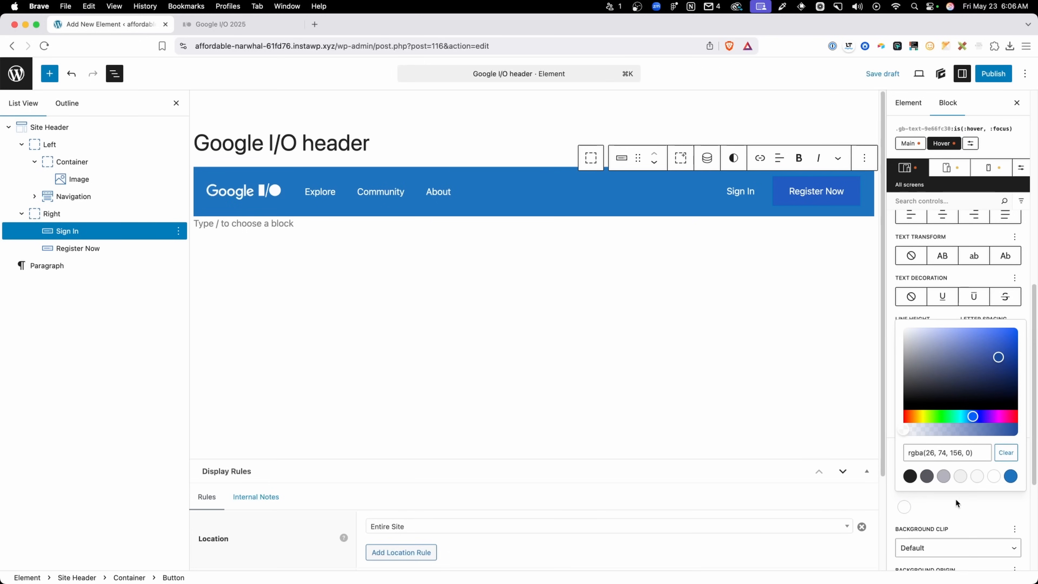
click(960, 507)
scroll(962, 508, up, 6)
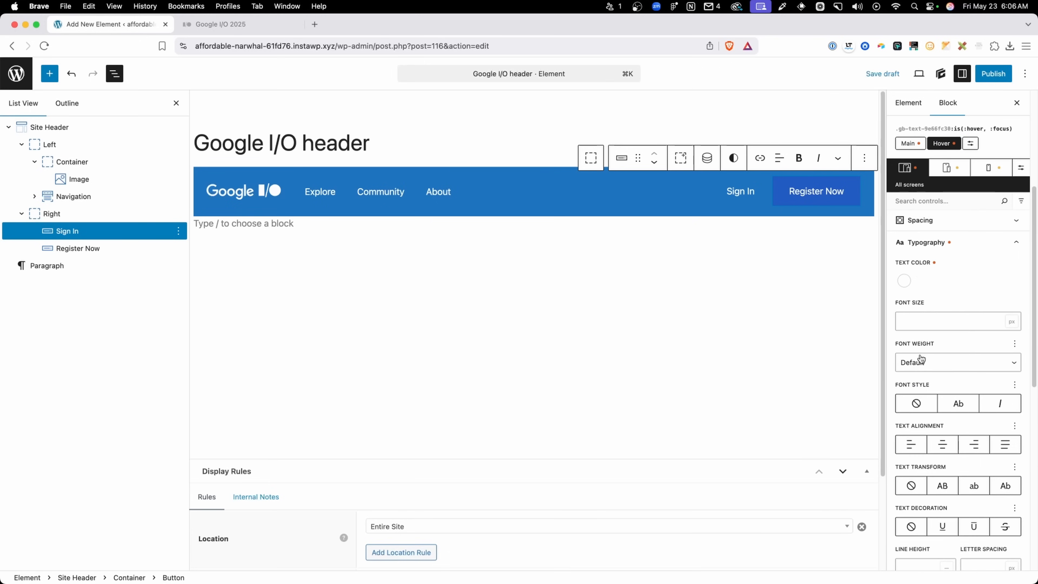
click(902, 281)
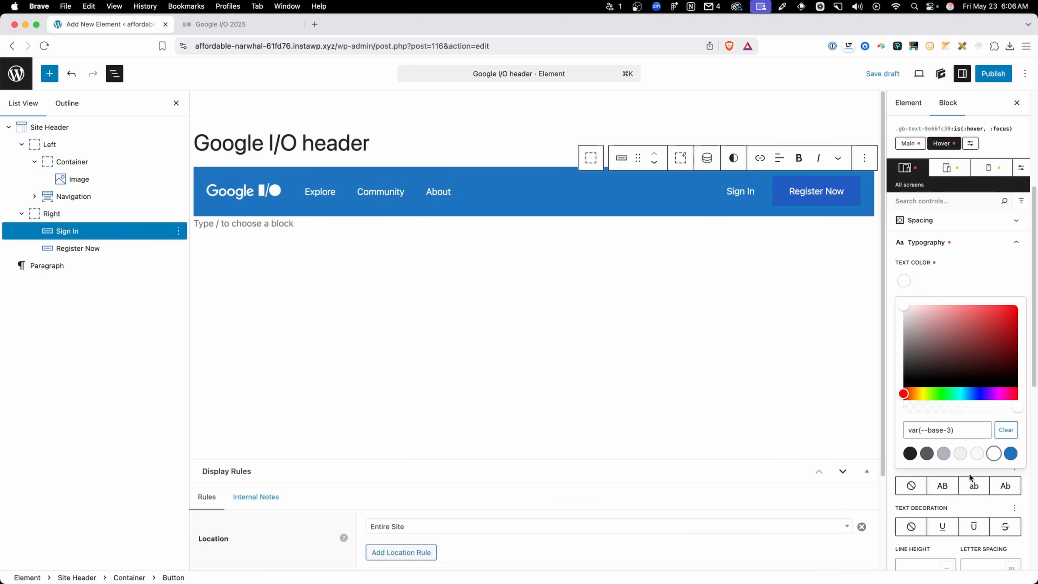
click(948, 282)
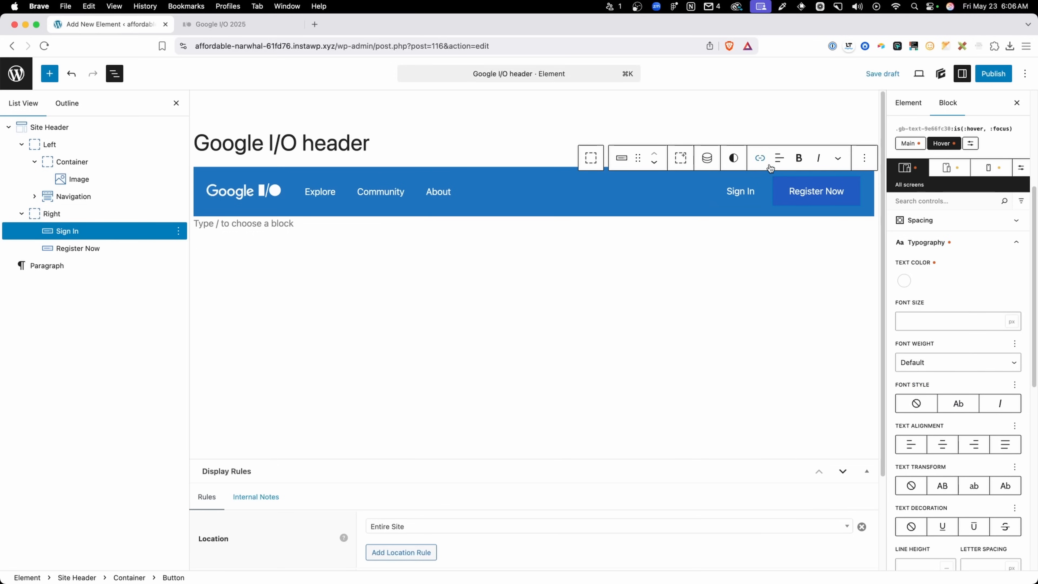
- Link the Sign In button to the placeholder URL #
click(759, 158)
text(#)
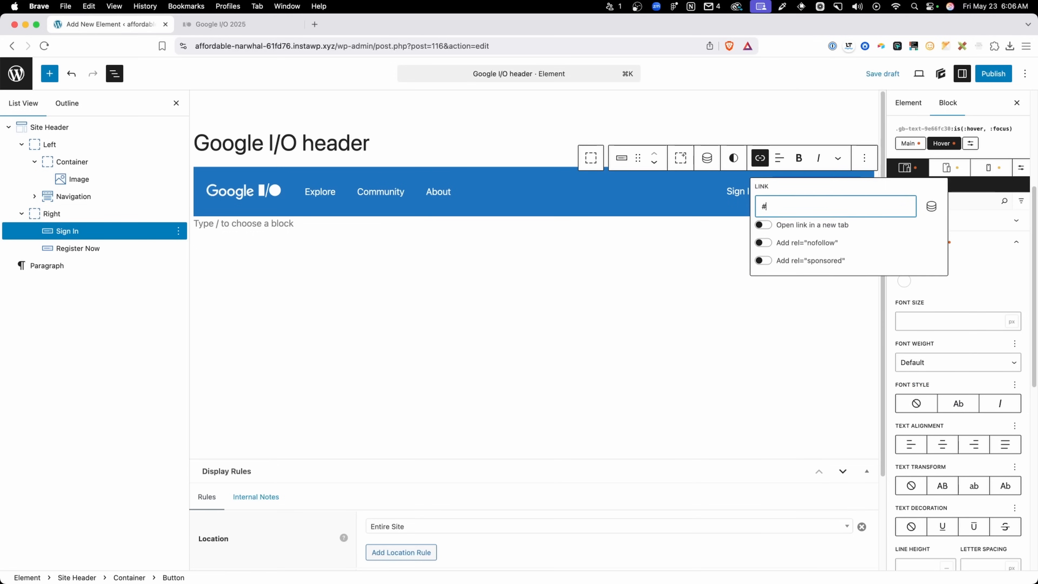
click(735, 235)
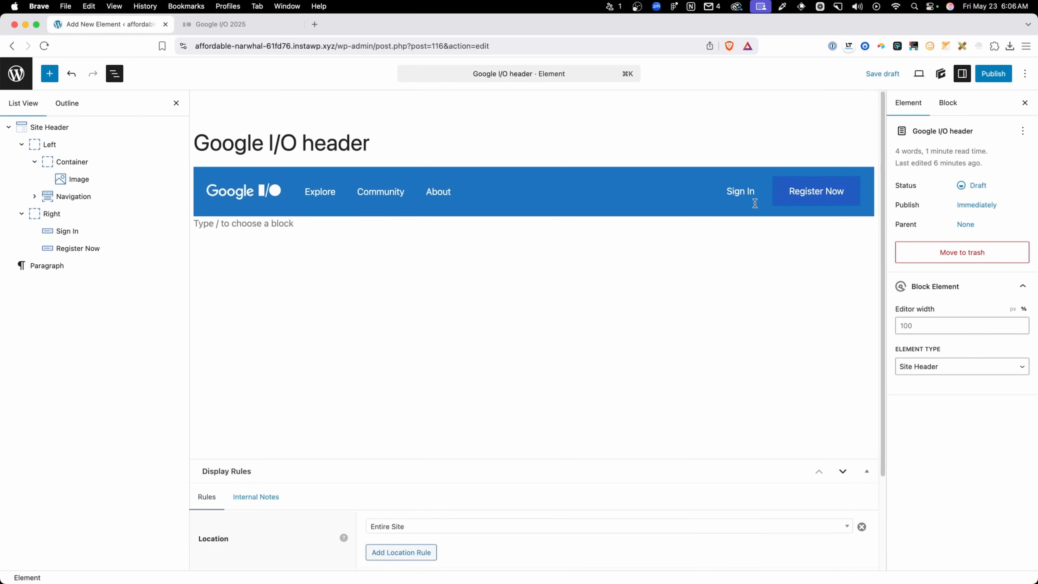
- Set the Register Now button's background color to the theme color var(--base-3)
click(804, 197)
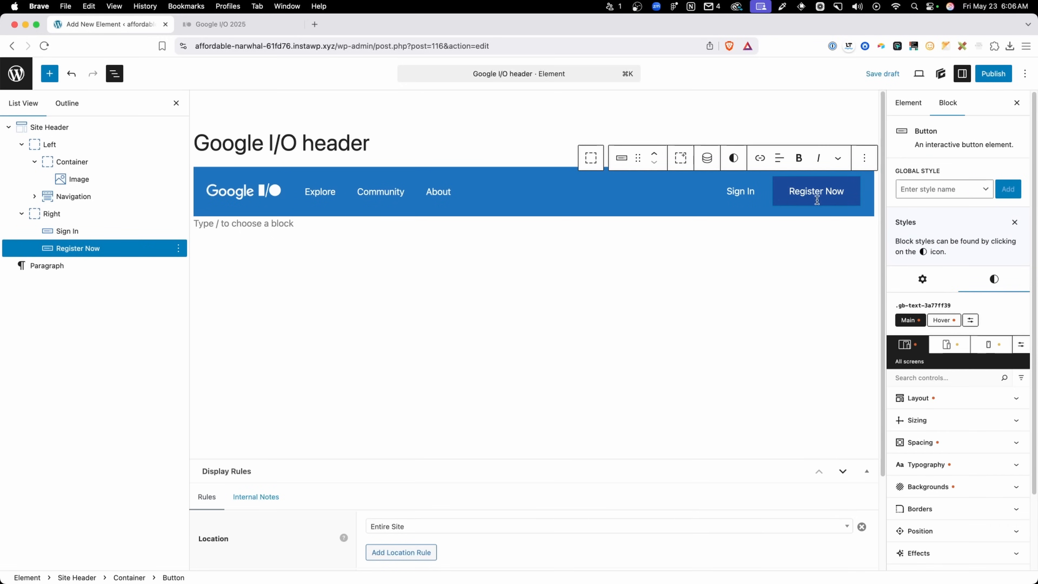
scroll(947, 428, down, 3)
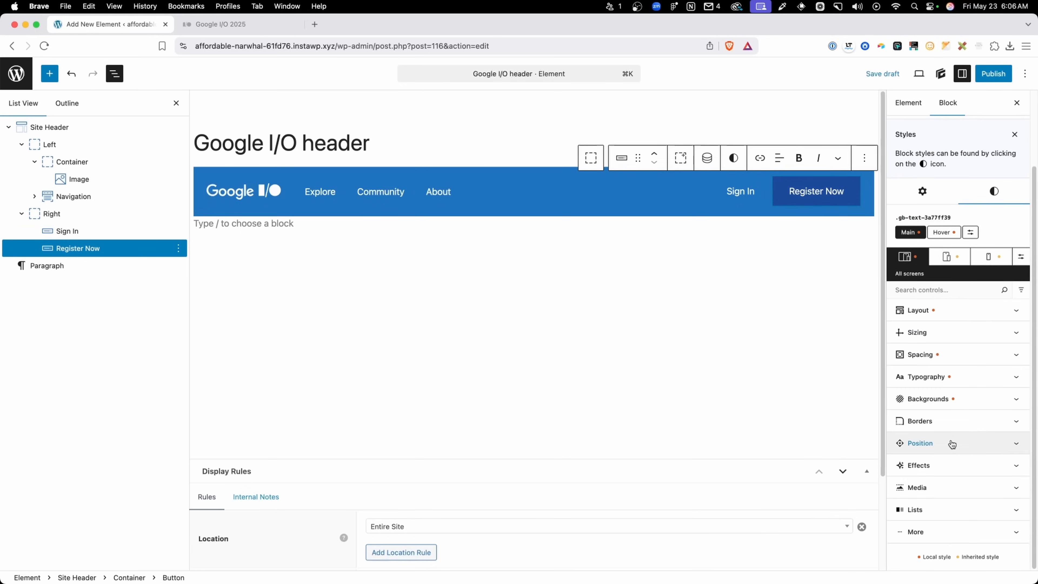
click(928, 398)
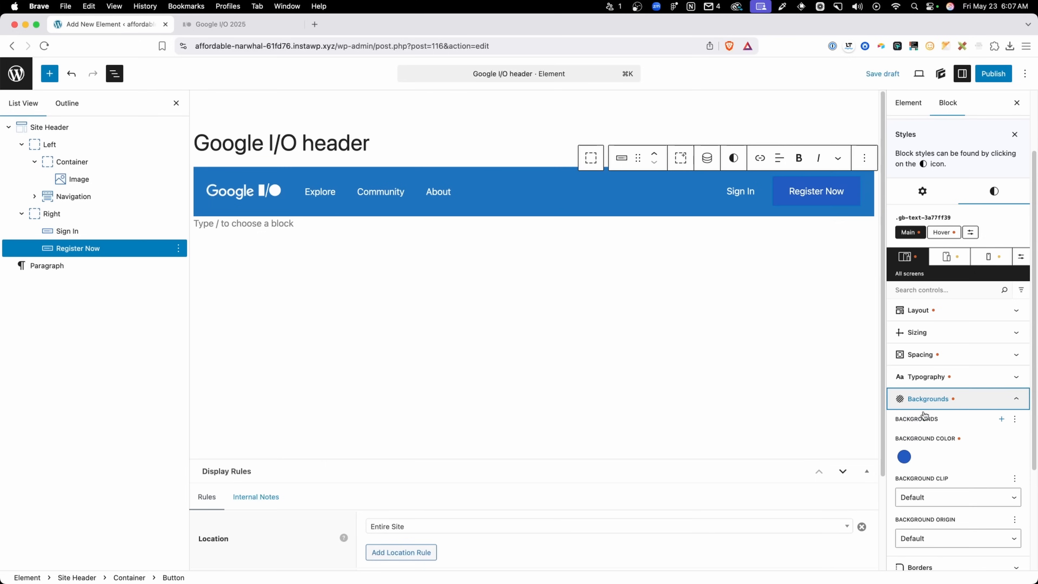
click(905, 456)
click(993, 426)
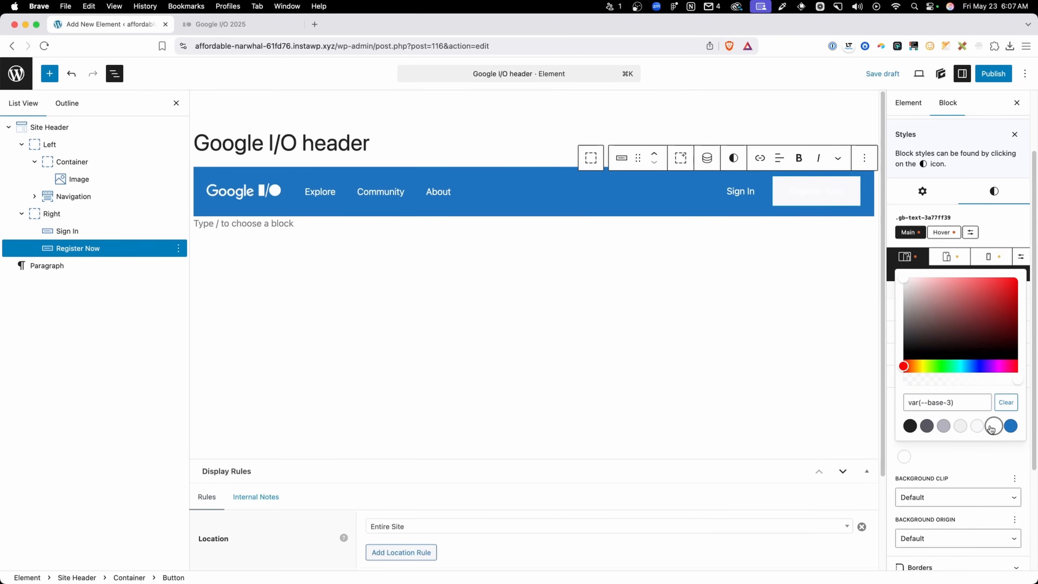
click(971, 476)
- Set the Register Now button's text color to the theme color var(--contrast)
click(930, 383)
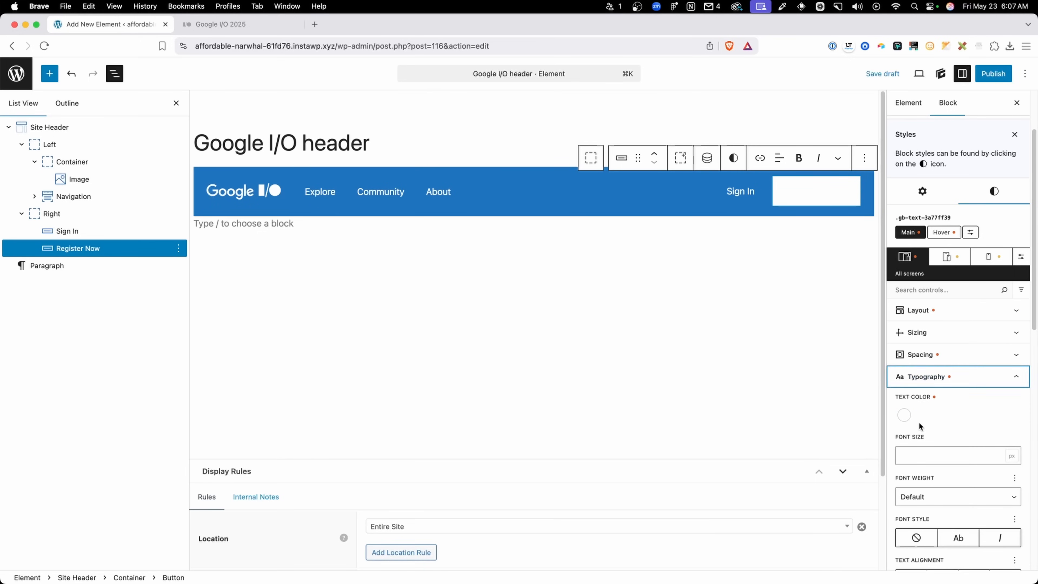
click(902, 416)
click(909, 384)
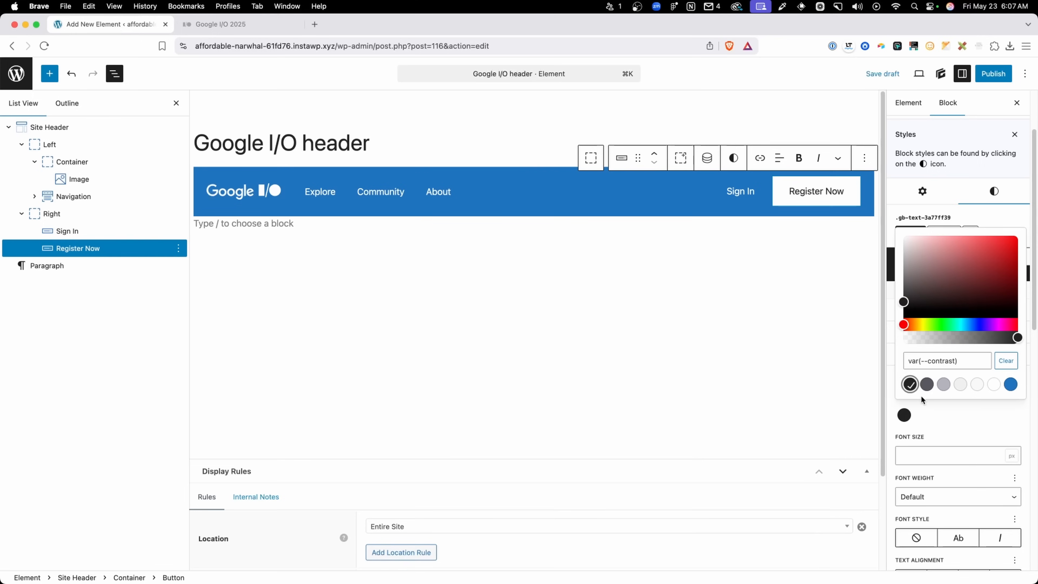
click(937, 417)
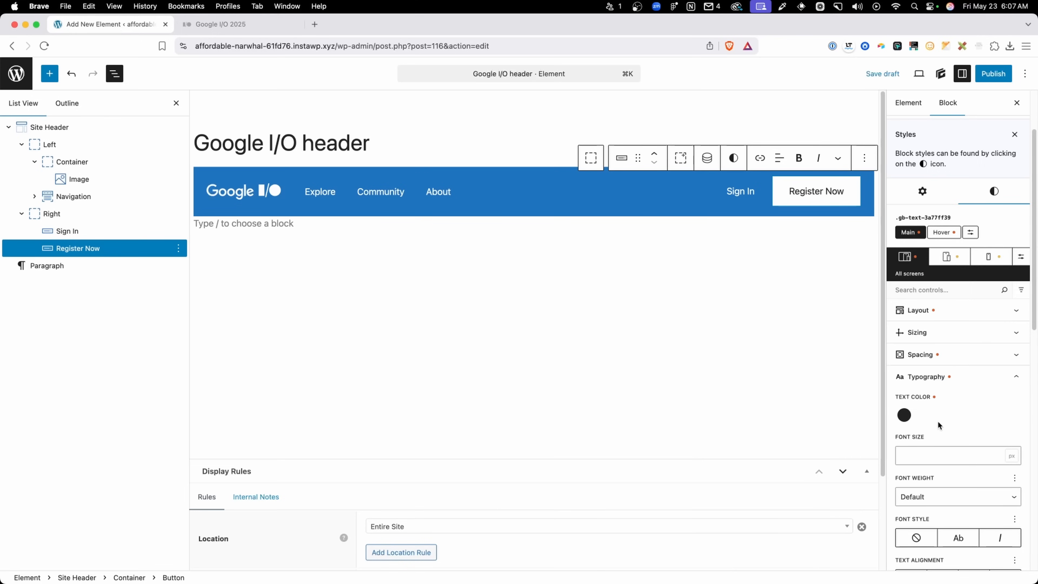
- Round all corners of the Register Now button with a linked border radius of 100vw
scroll(937, 420, down, 10)
scroll(945, 441, down, 8)
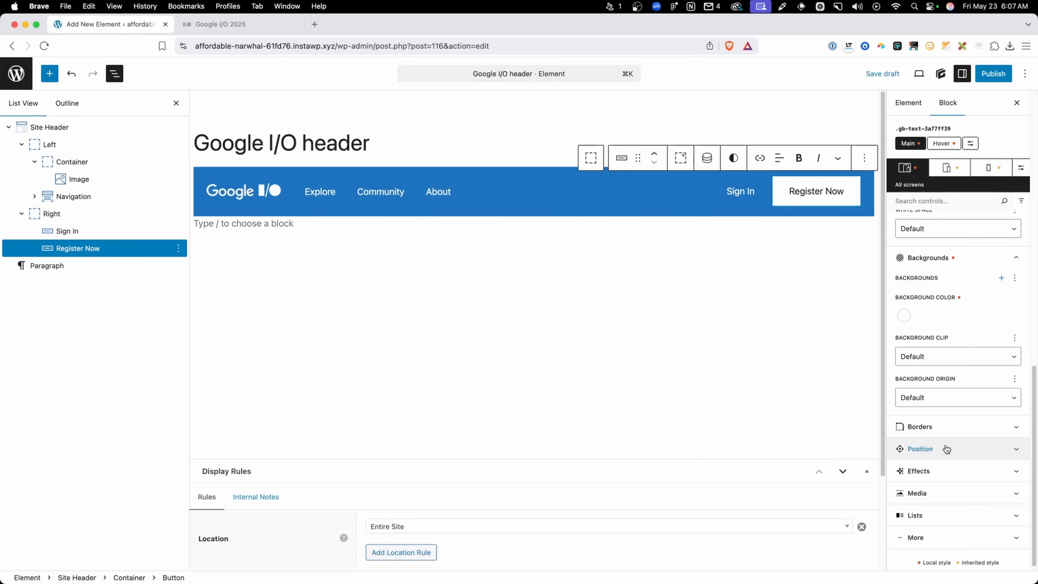
click(939, 434)
scroll(938, 432, down, 3)
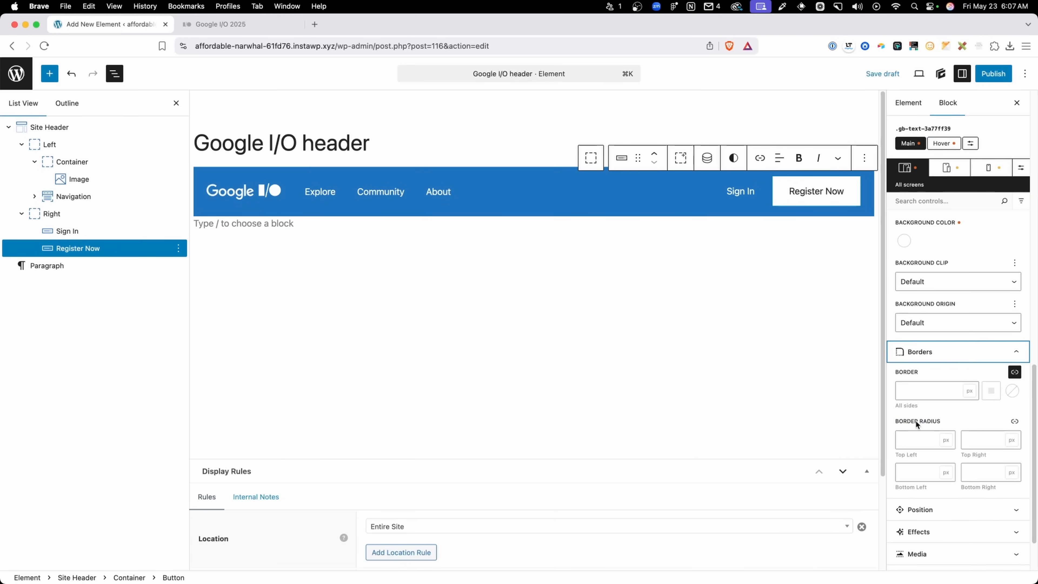
click(1014, 420)
click(940, 436)
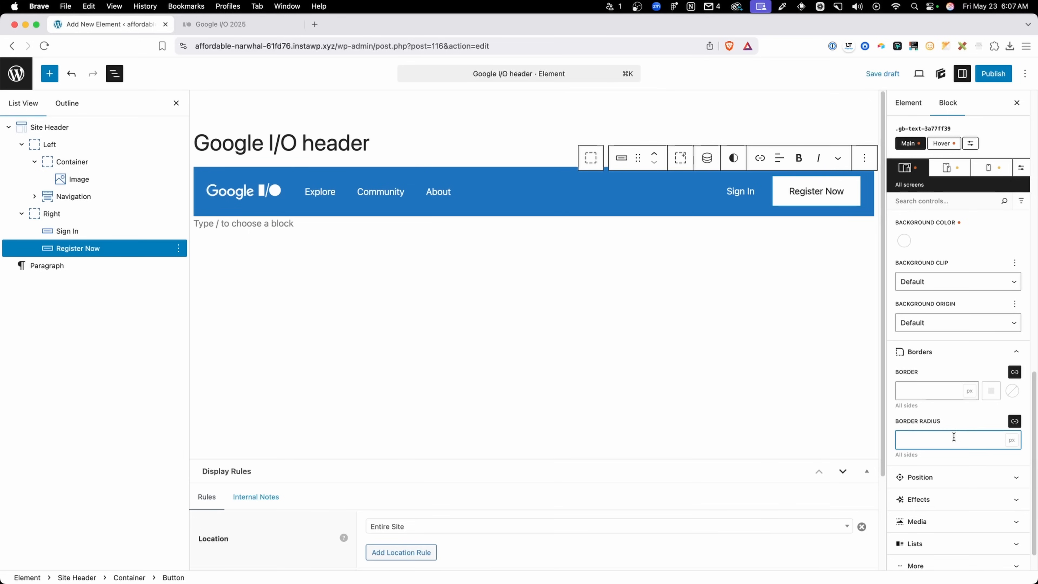
text(100vw)
click(659, 266)
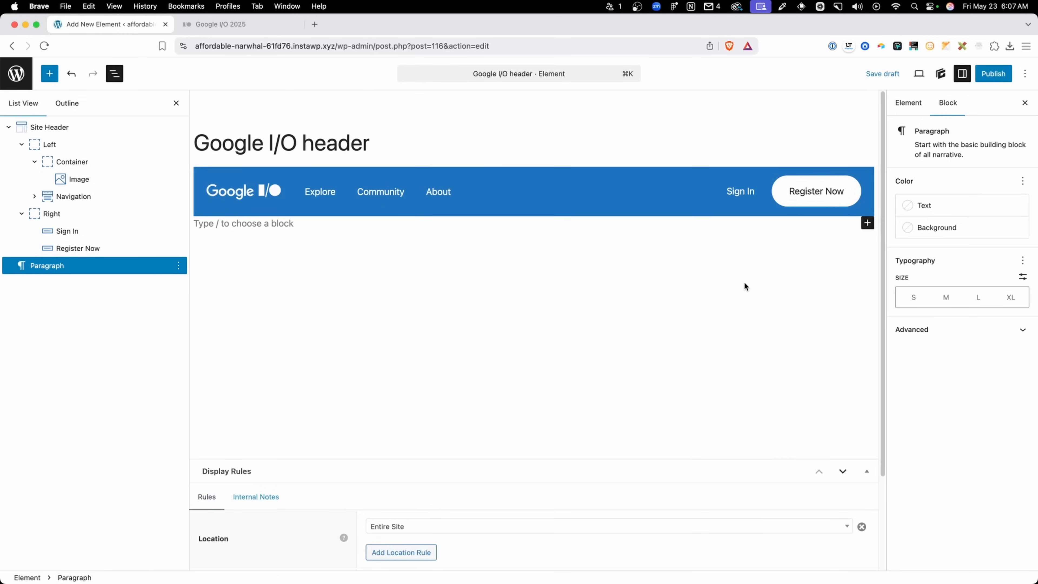
- Compare with the Google I/O page's buttons and set .5em top and 1.5em right padding on Sign In and Register Now together
click(265, 25)
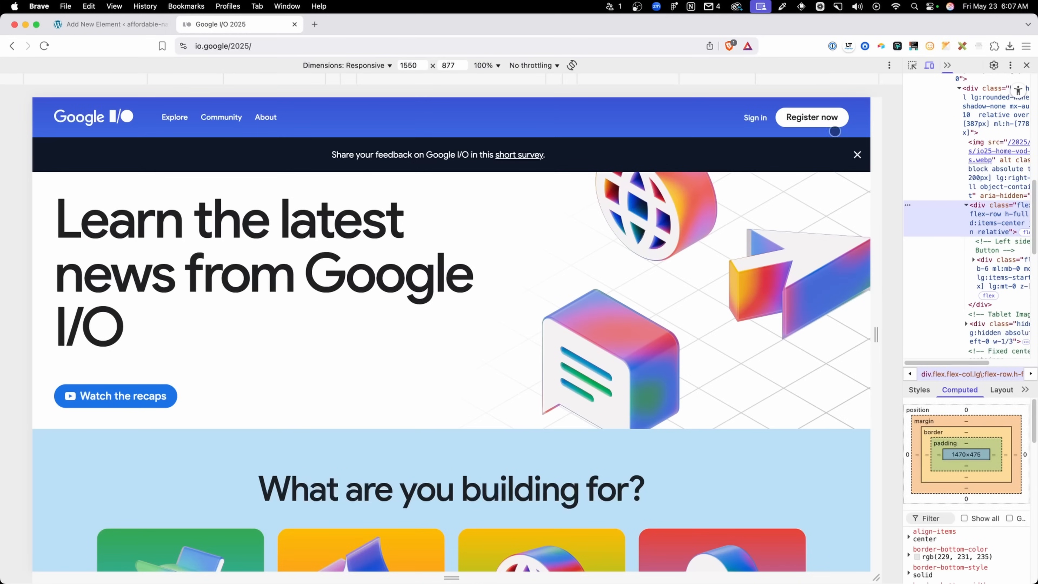
click(96, 27)
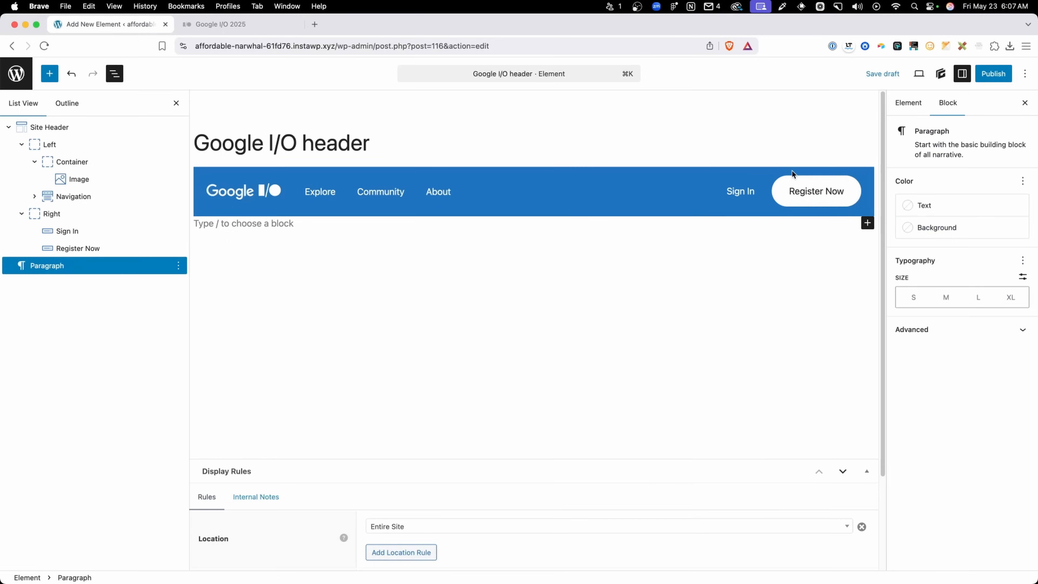
click(800, 192)
shift+click(750, 193)
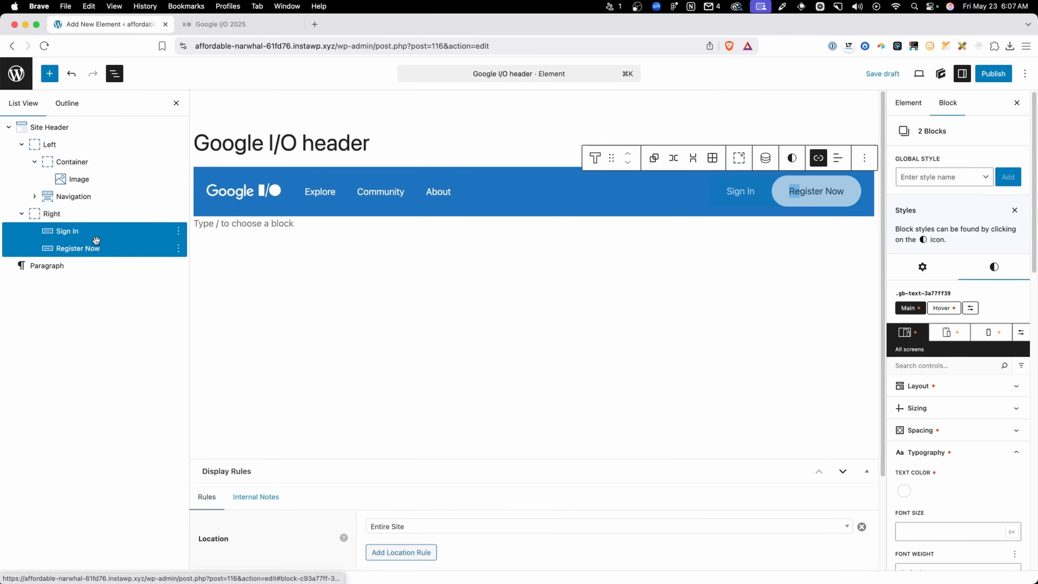
click(938, 428)
scroll(940, 428, down, 4)
click(961, 288)
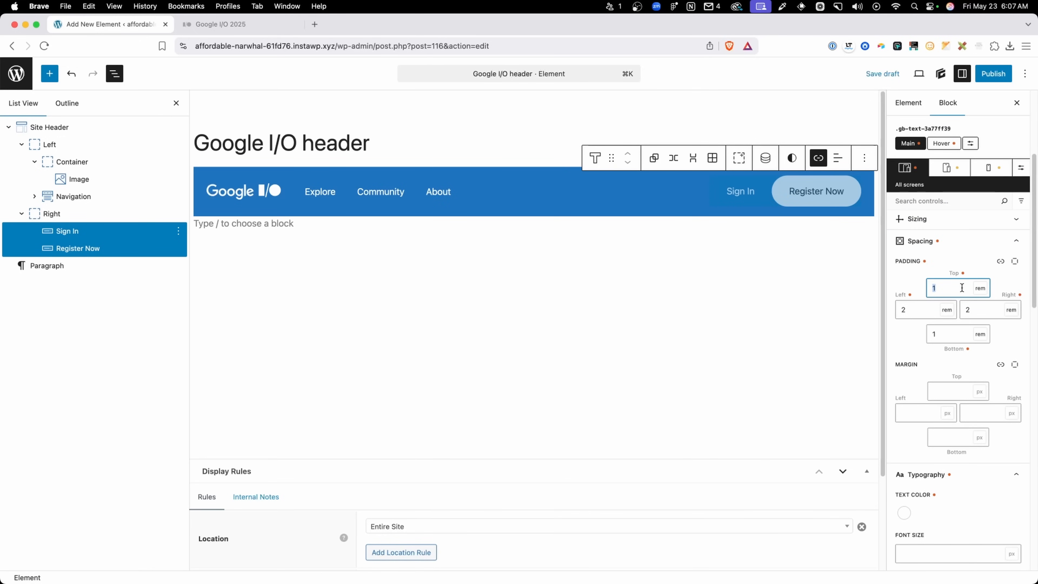
text(.5em)
key(Tab)
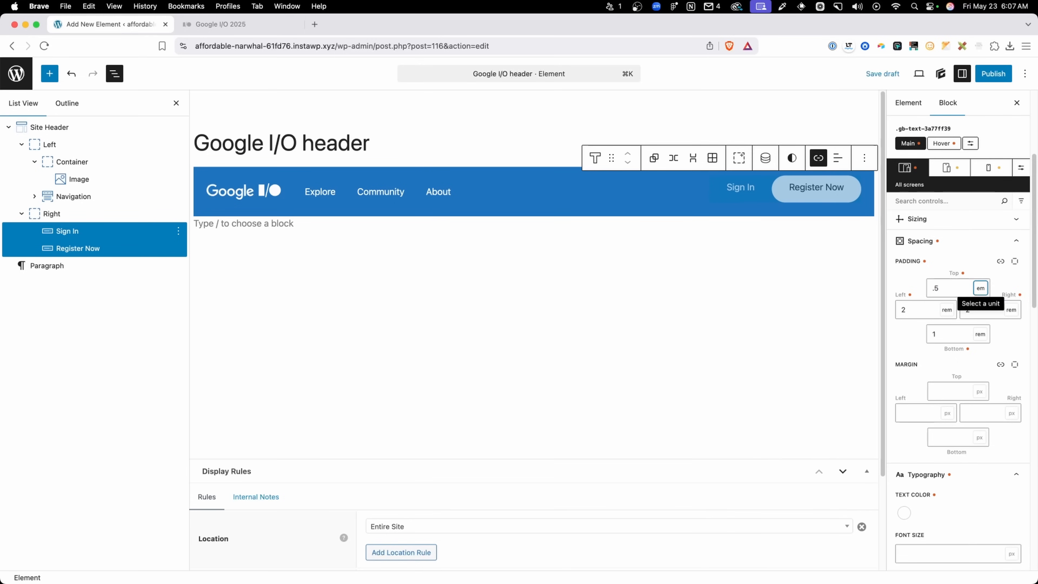
key(Tab)
key(Tab)
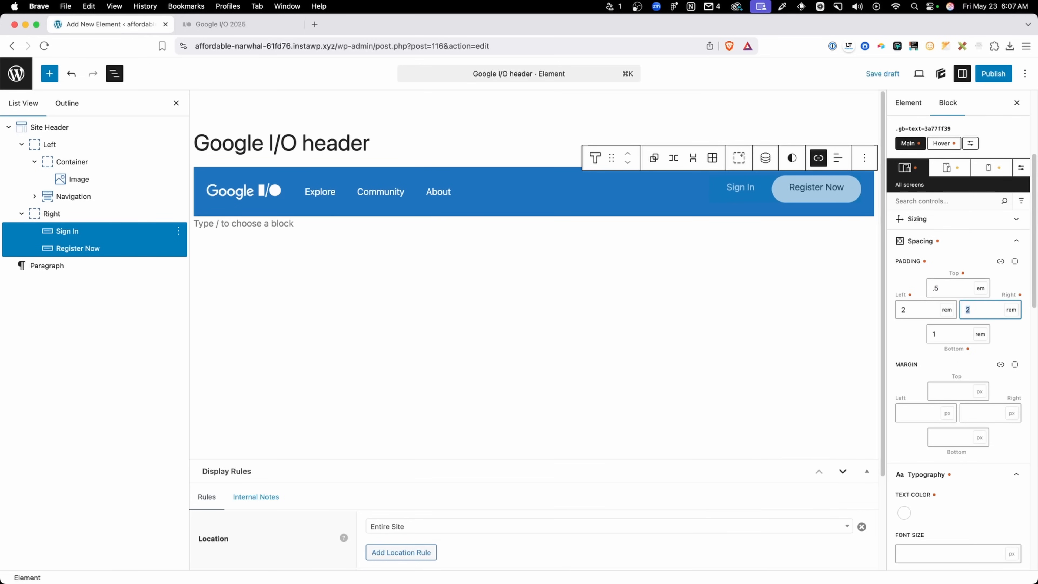
text(1.5em)
key(Tab)
key(Tab)
key(Tab)
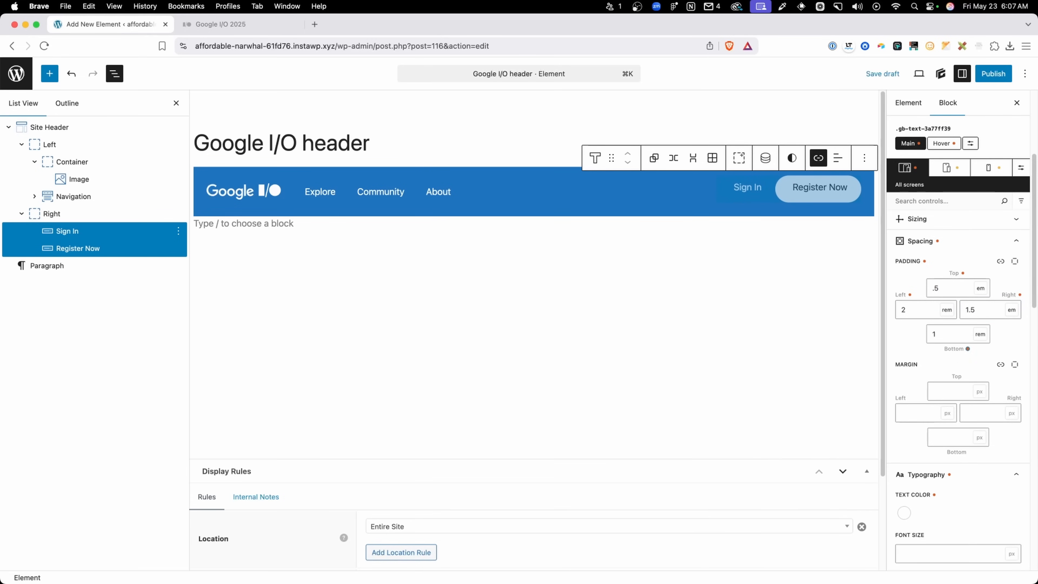
- Set the bottom padding of both selected buttons to .5em and their left padding to 1.5em
text(.5)
text(em)
key(Tab)
key(Tab)
key(Tab)
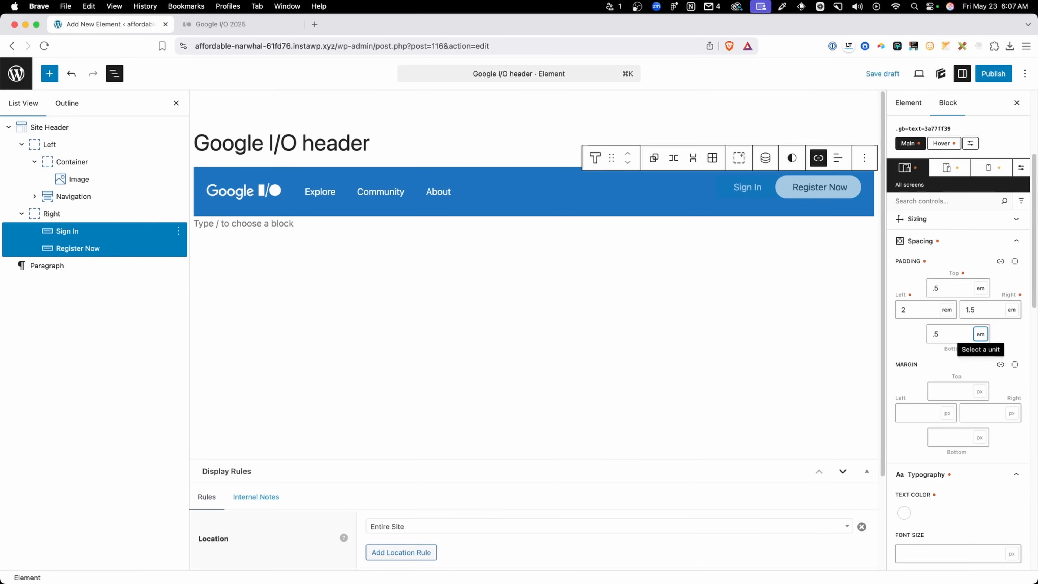
text(1.5em)
key(Tab)
click(402, 230)
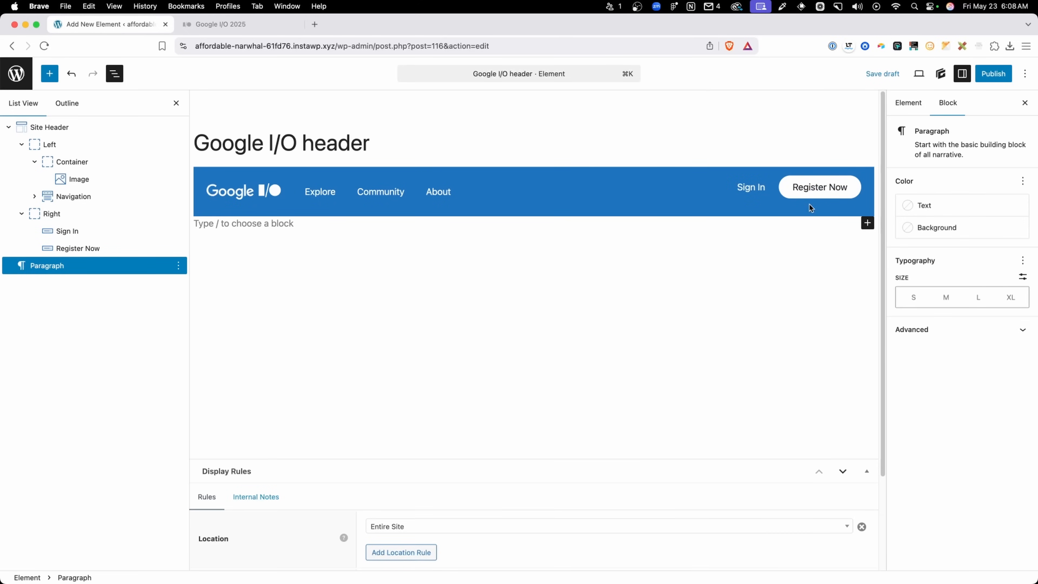
- Set the Register Now button's hover background color to the black theme color var(--contrast)
click(808, 195)
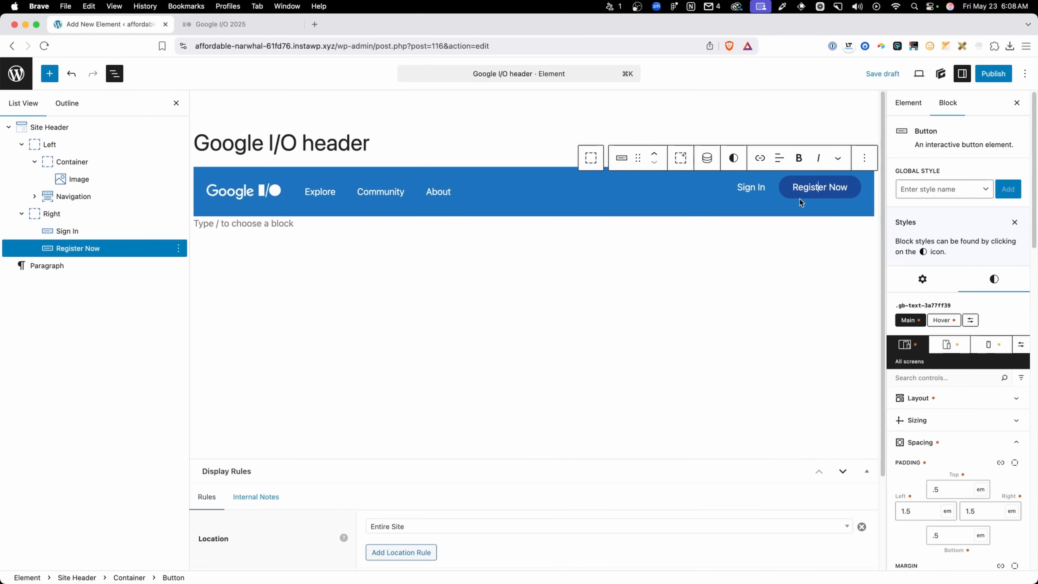
click(944, 320)
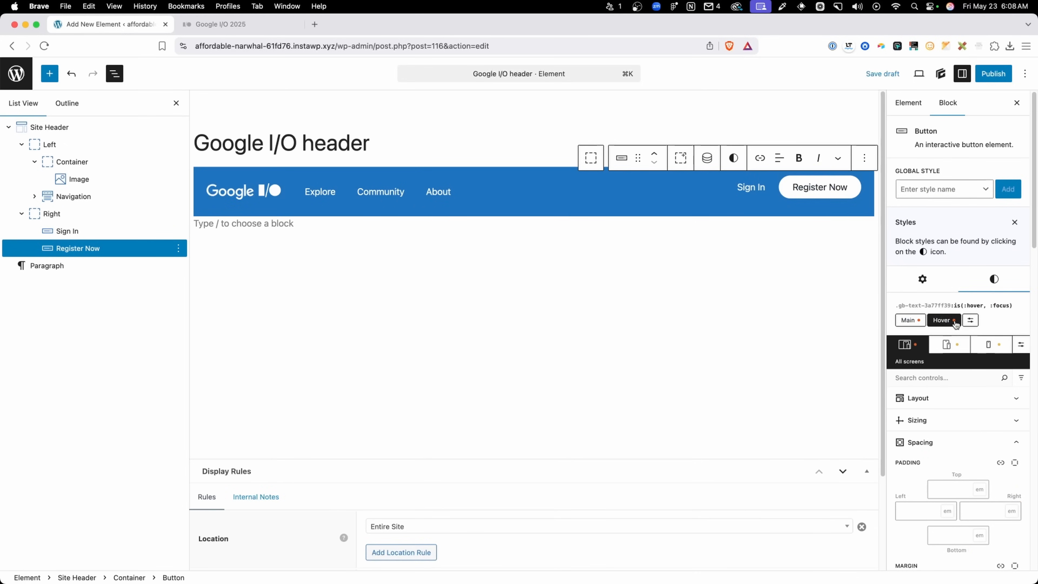
scroll(956, 368, down, 5)
scroll(932, 453, down, 10)
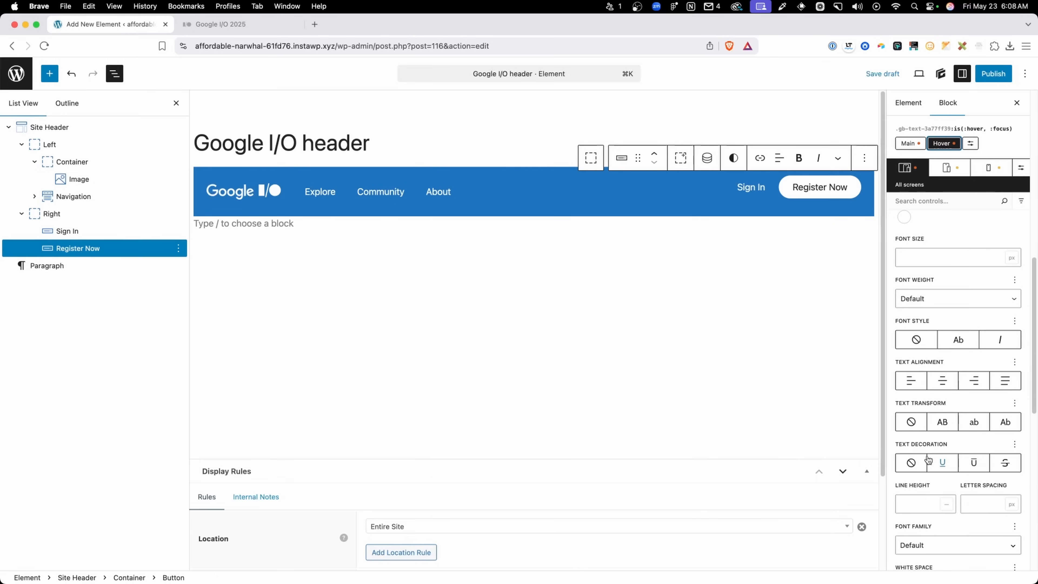
click(904, 467)
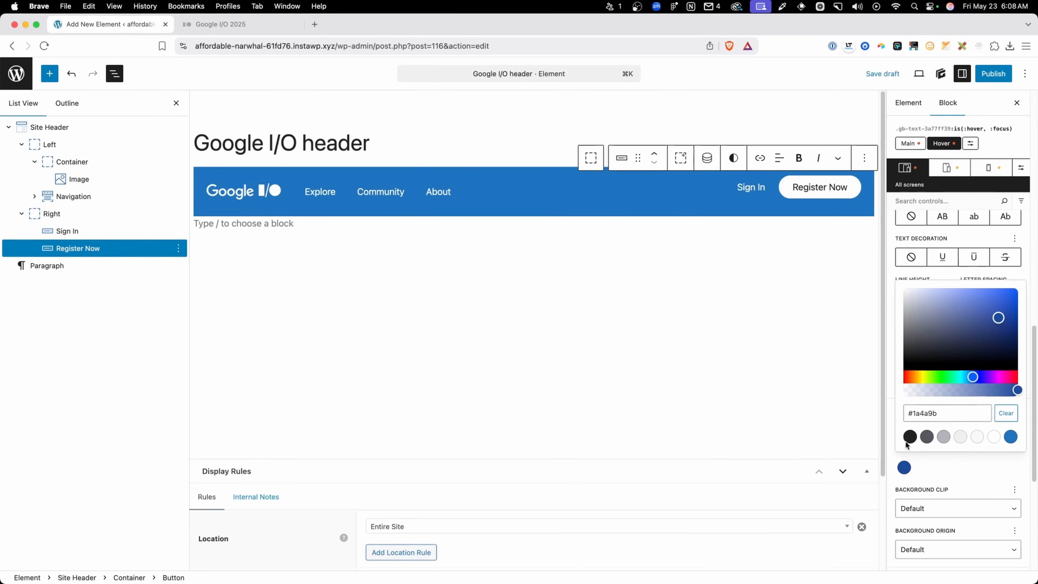
click(910, 437)
- Choose the theme color var(--base-3) as the Register Now button's hover text color
scroll(925, 286, up, 7)
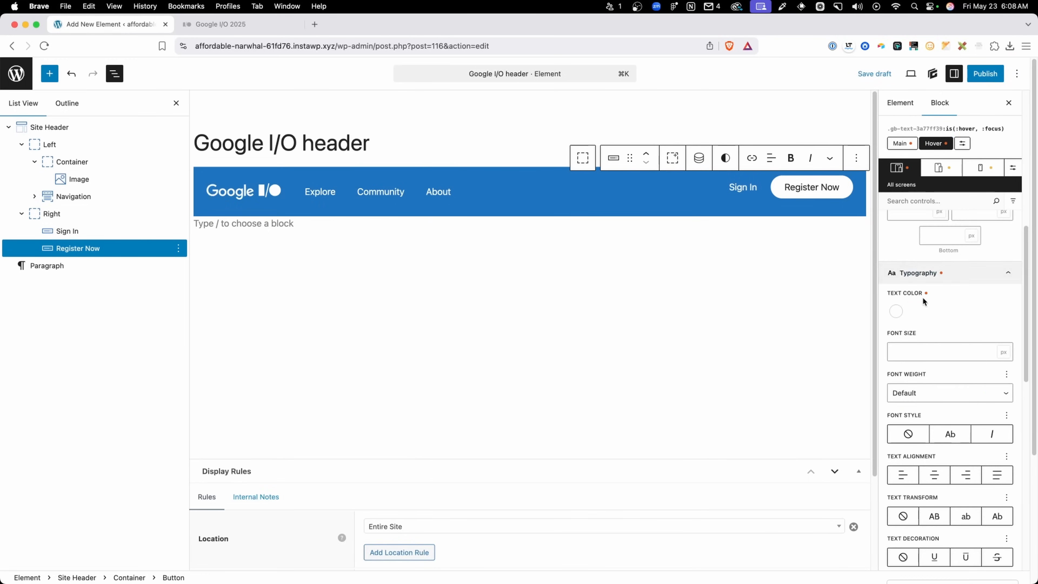
click(903, 311)
click(992, 485)
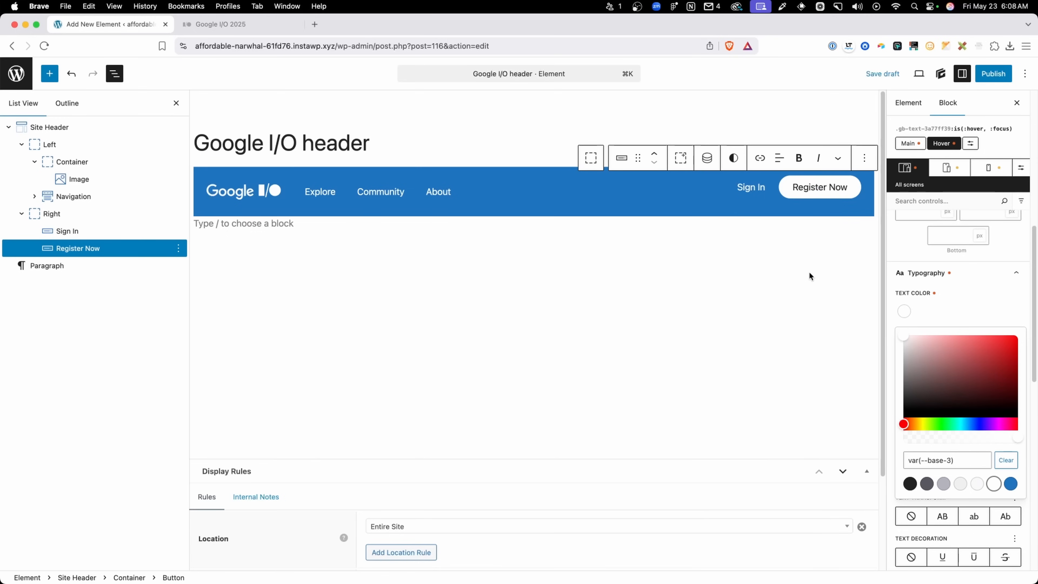
- Add a transition to the Register Now button's main state with a 0.25s duration and Ease-in-out timing function
key(Escape)
scroll(943, 294, up, 10)
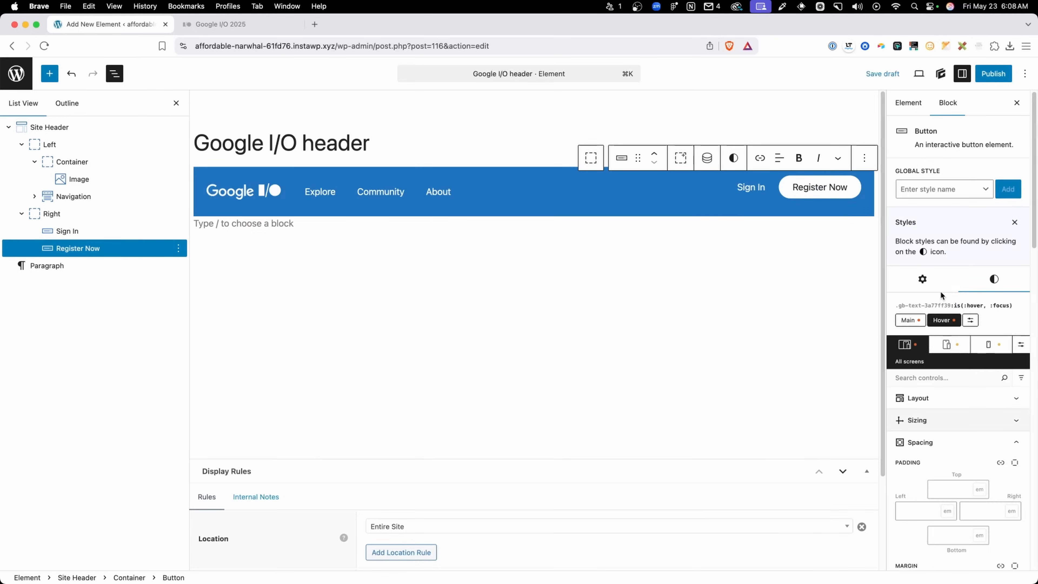
click(917, 320)
scroll(964, 421, down, 10)
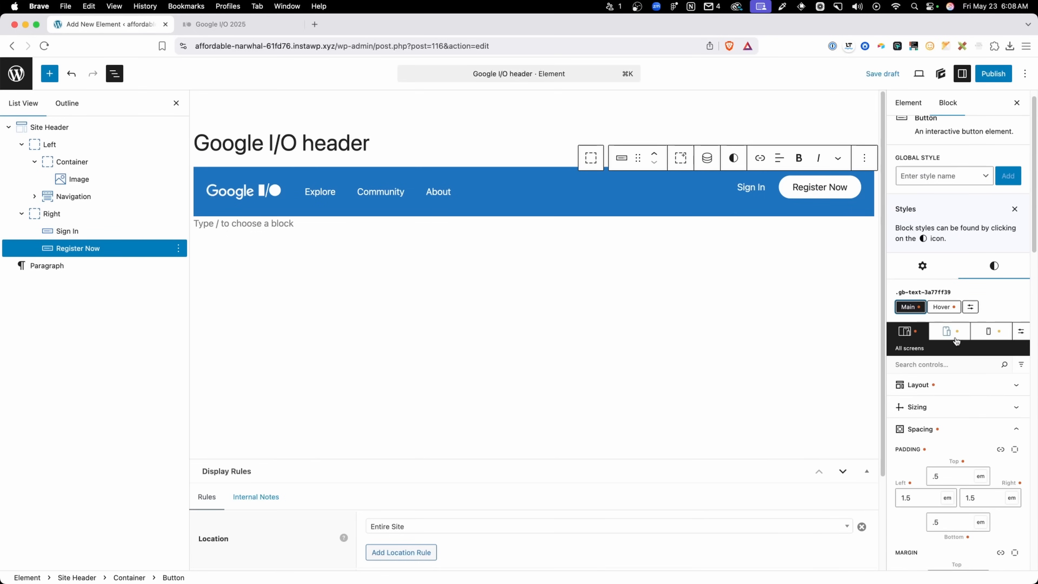
scroll(964, 423, down, 5)
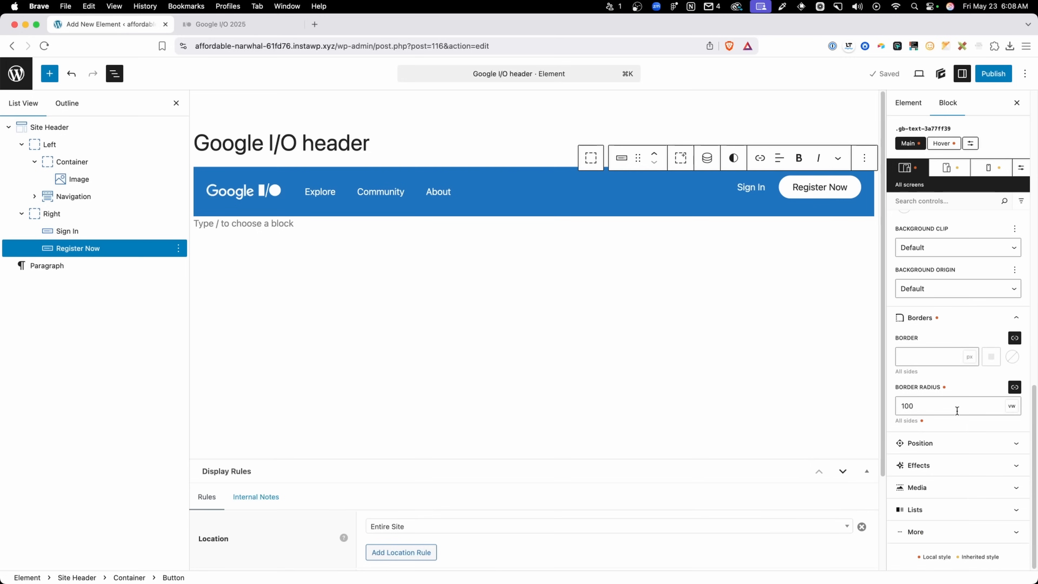
click(947, 464)
scroll(954, 409, down, 5)
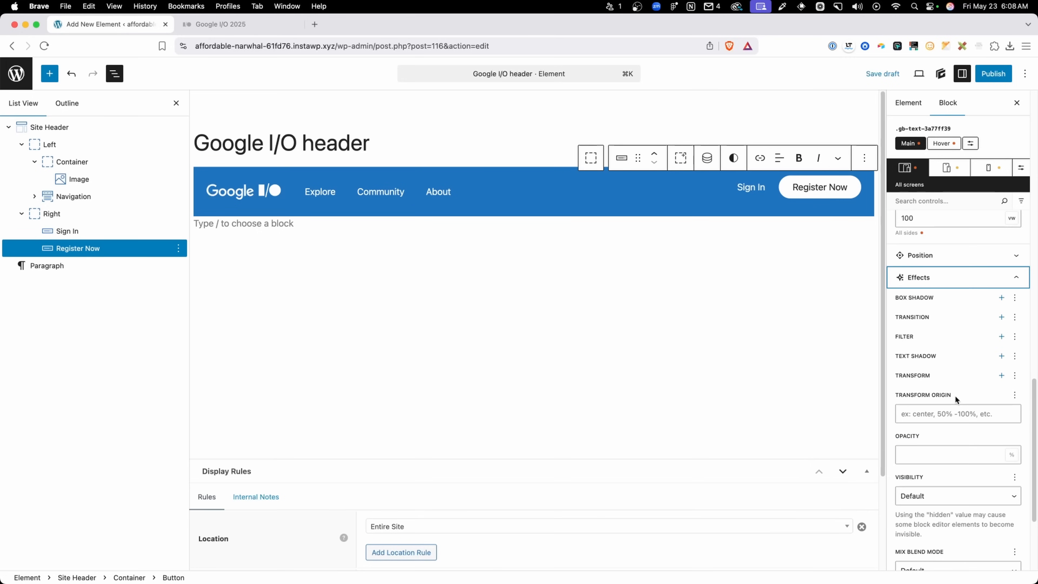
click(1000, 318)
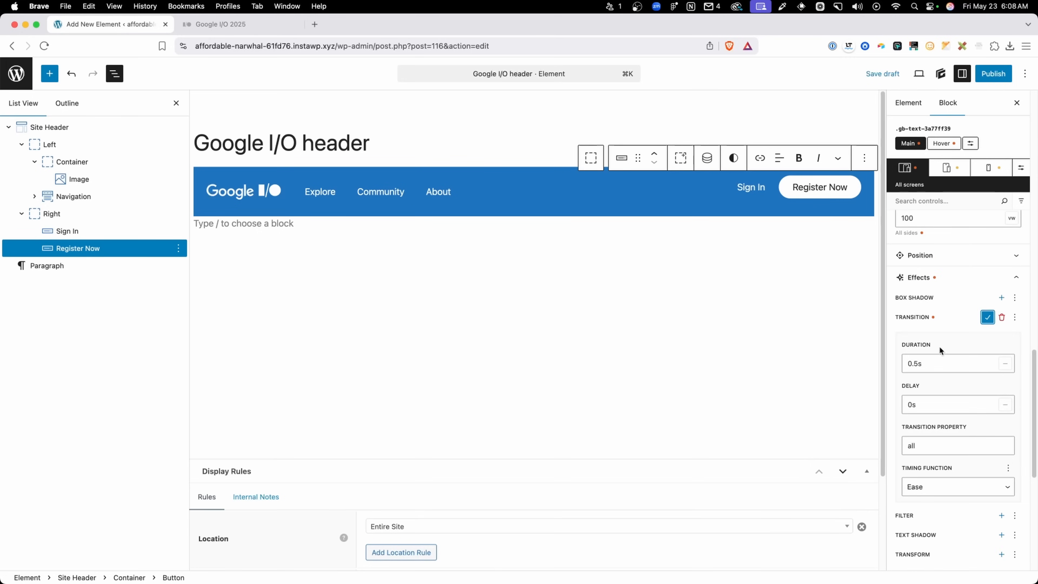
click(914, 363)
click(922, 486)
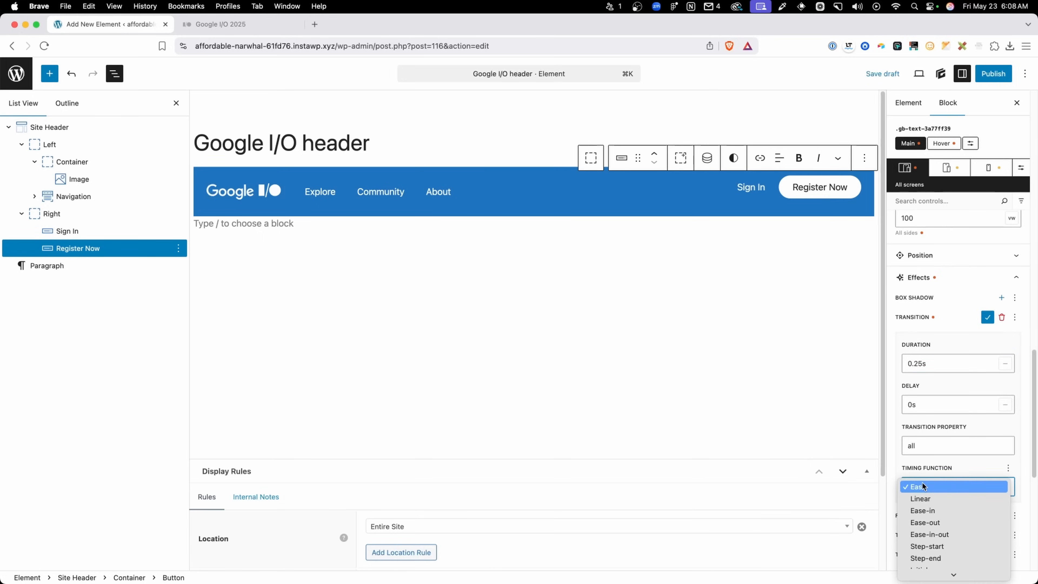
click(956, 535)
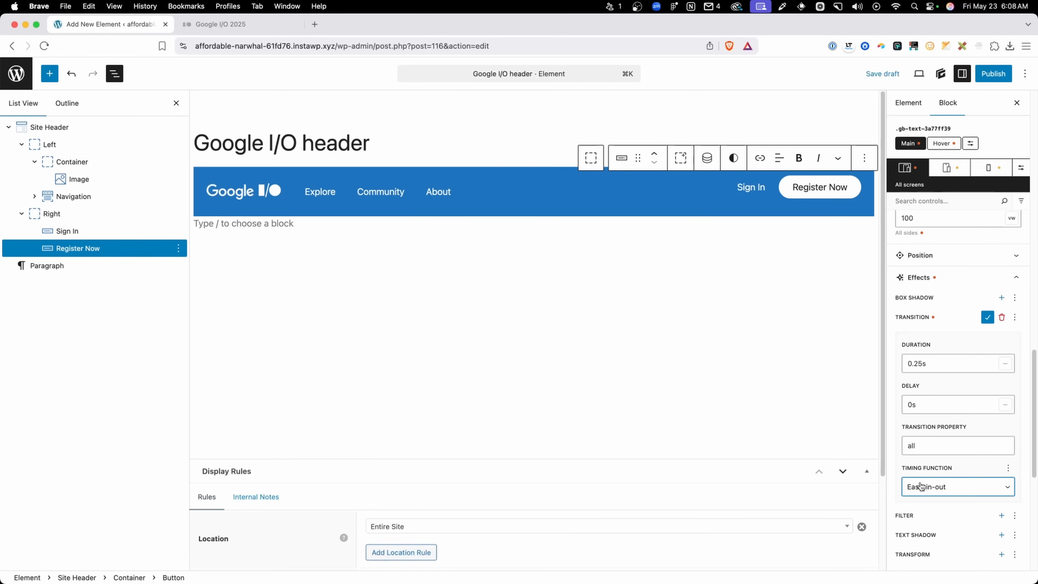
click(987, 317)
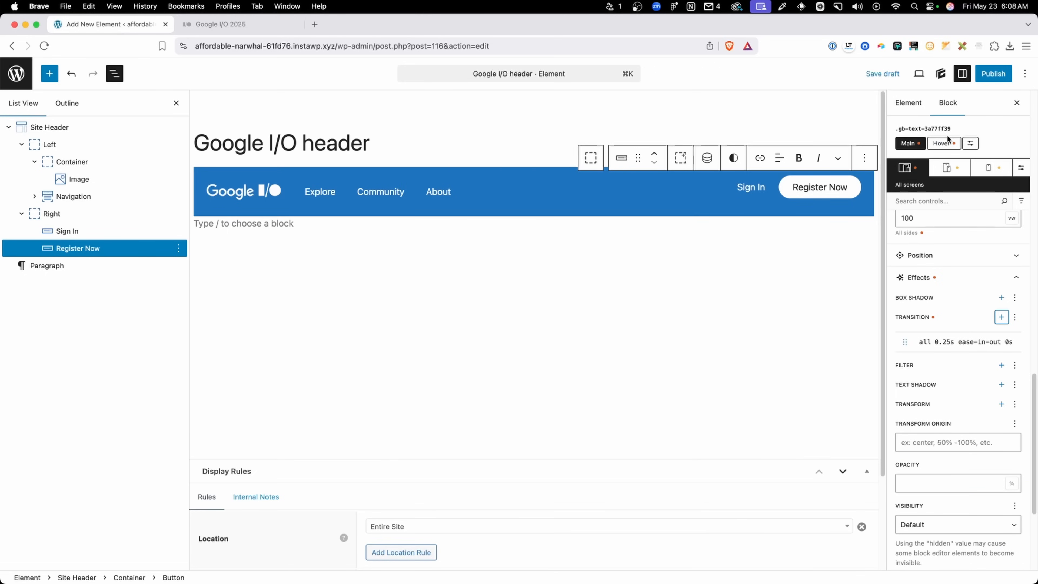
- Add a box shadow to the Register Now button's hover state, using a mostly transparent dark contrast color
click(943, 143)
scroll(938, 376, down, 1)
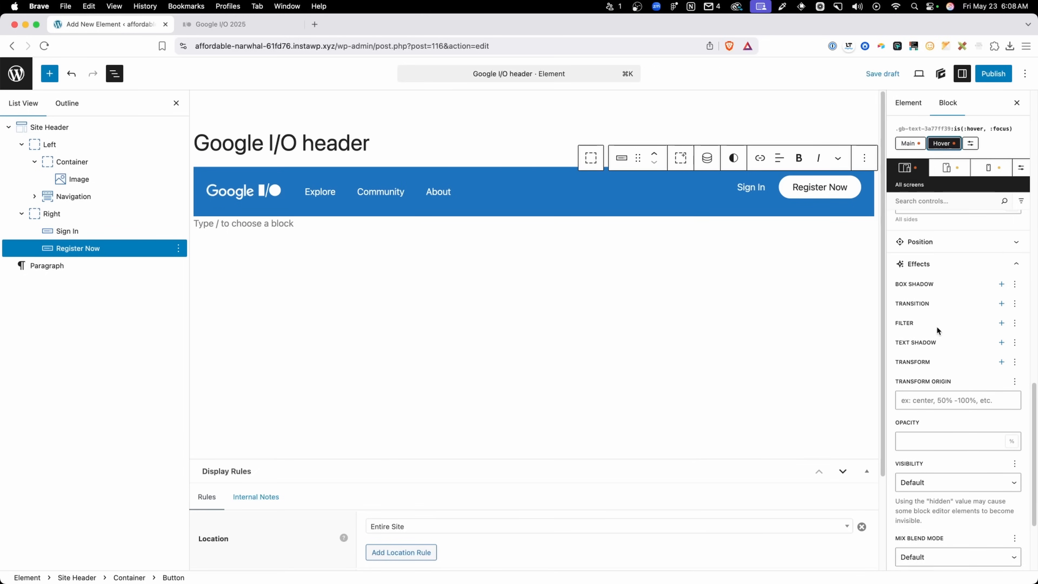
click(1000, 284)
click(1002, 314)
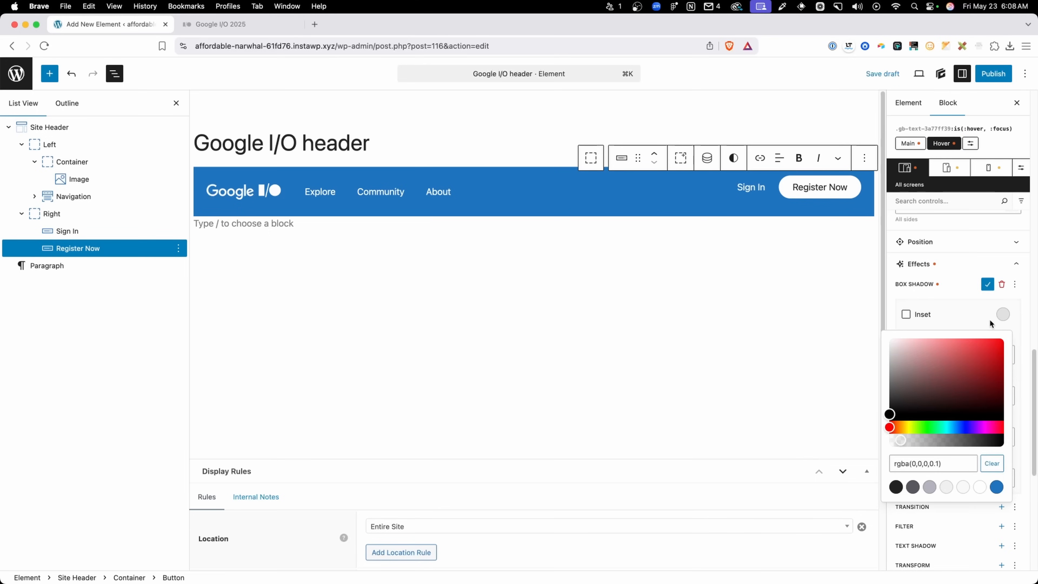
click(896, 486)
click(914, 441)
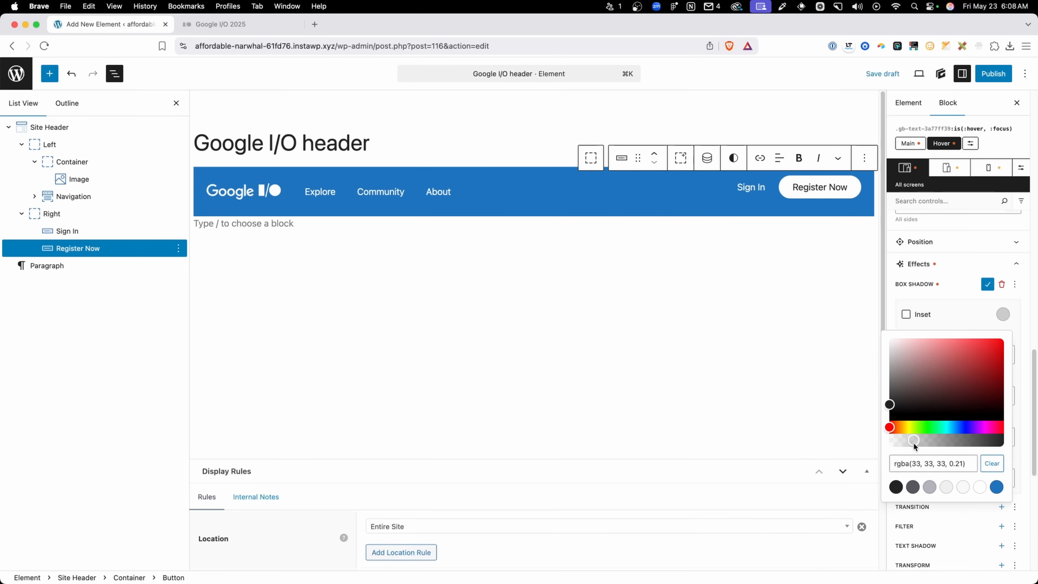
drag(915, 445, 917, 445)
click(958, 318)
- Set the hover box shadow's X-offset to 0, Y-offset to 4 px, blur to 10 px and spread to 0
double_click(952, 355)
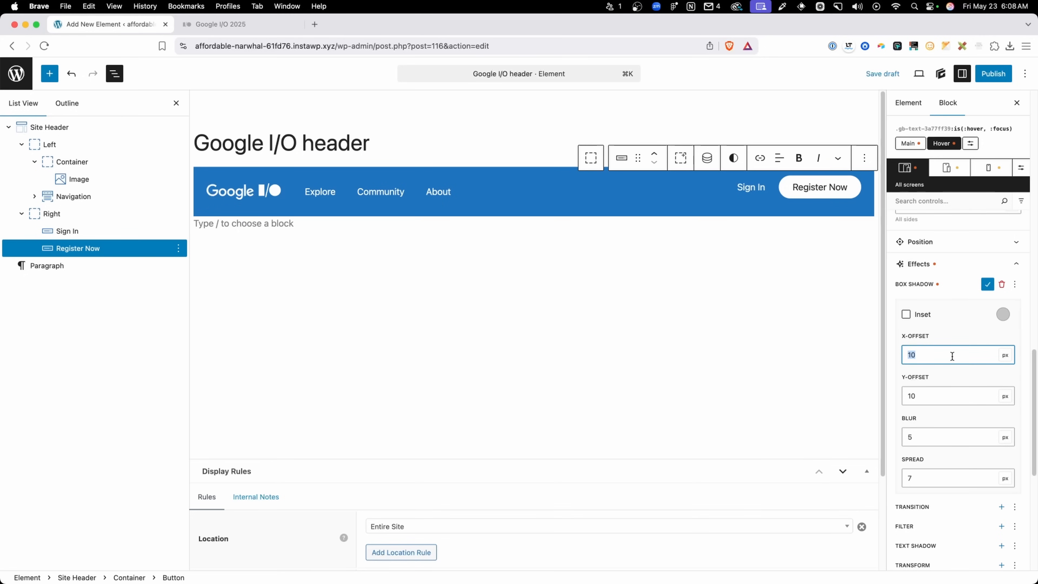
key(Tab)
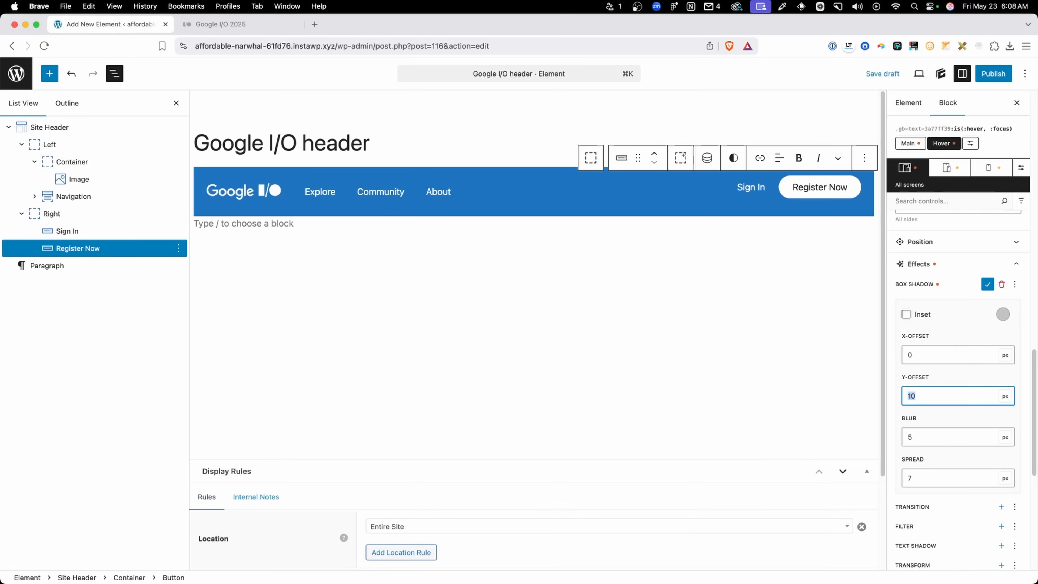
text(4)
key(Tab)
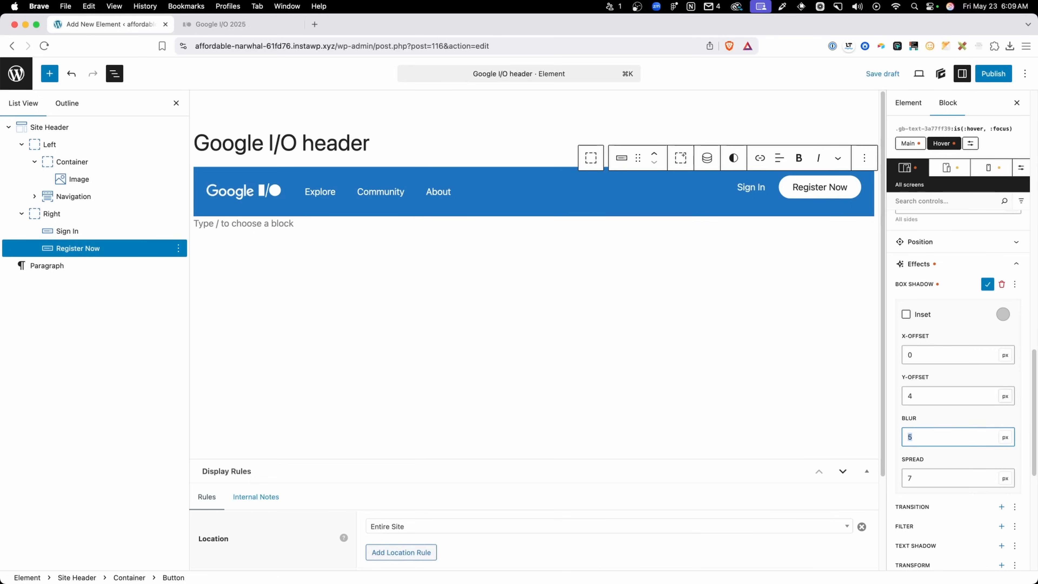
text(10)
key(Tab)
text(0)
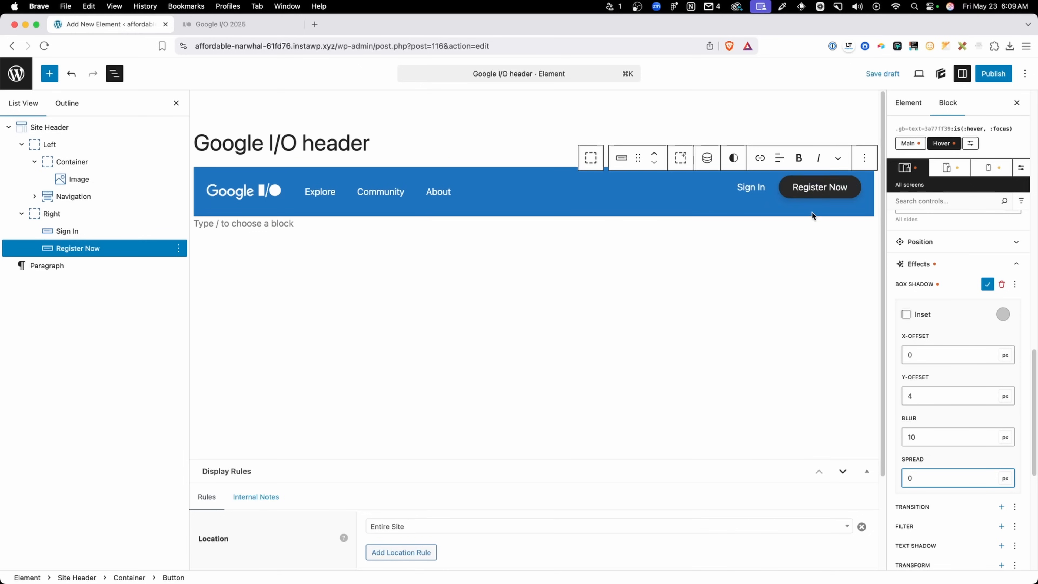
- Compare with the Google I/O page's Register now button and set the Register Now button's hover background color to white
click(255, 27)
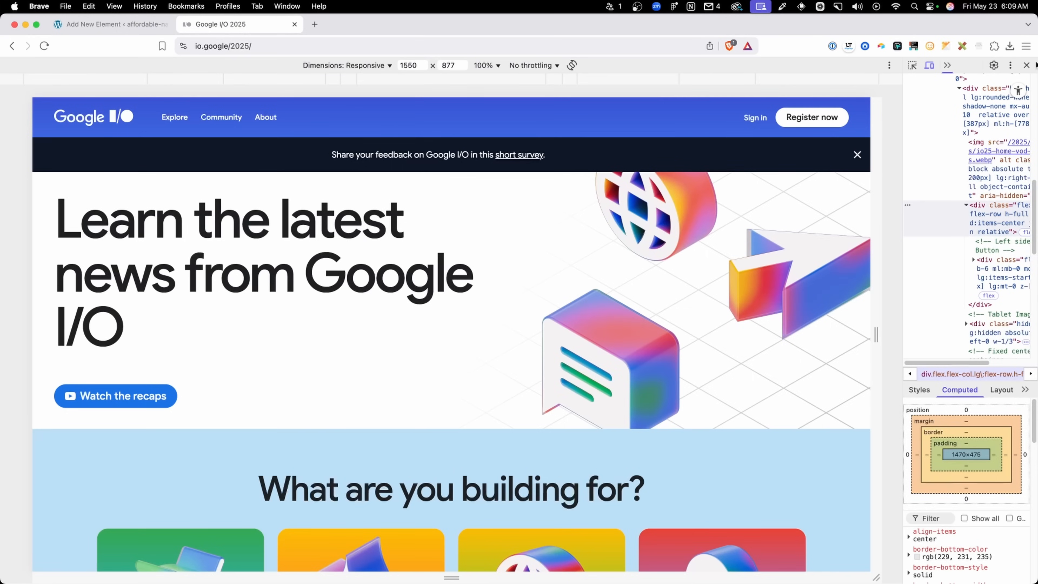
click(1026, 65)
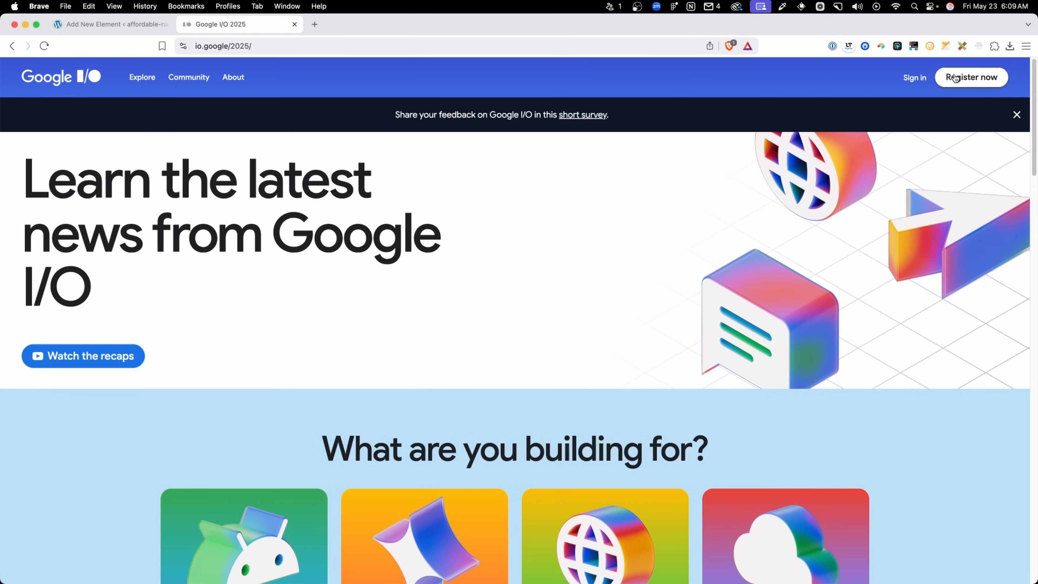
click(134, 26)
click(830, 189)
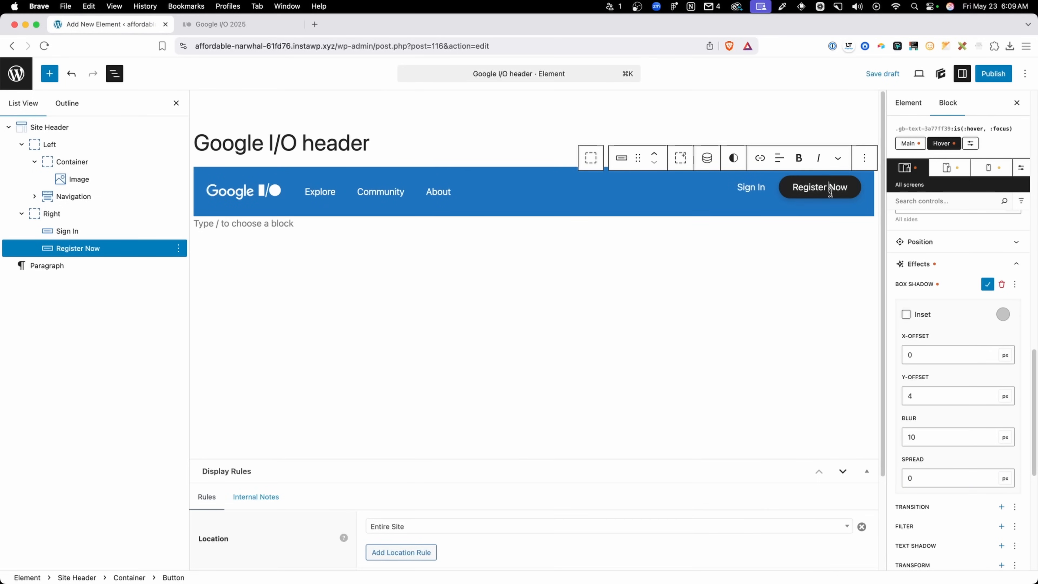
scroll(969, 210, up, 10)
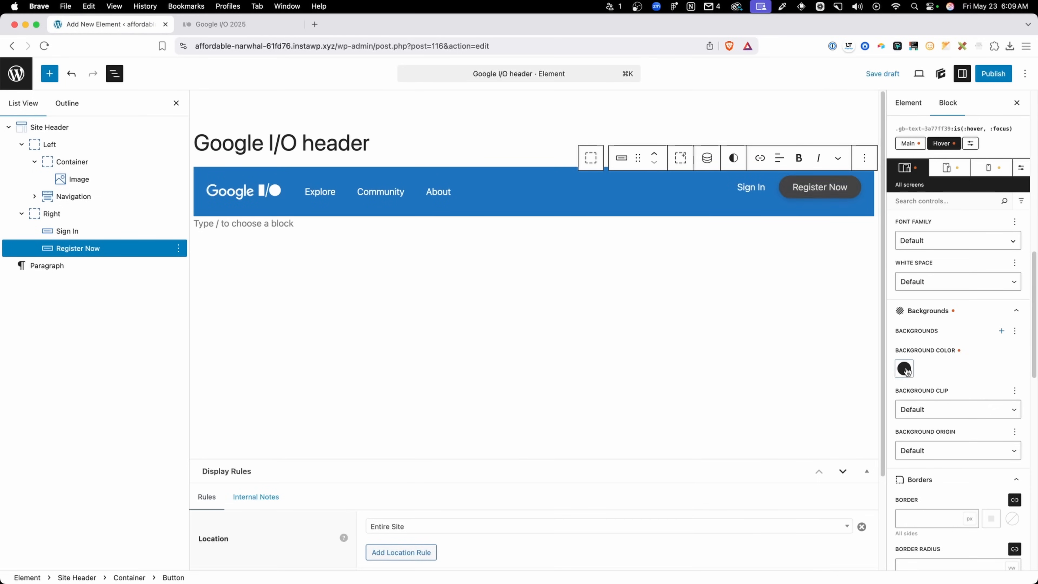
click(903, 369)
click(965, 362)
scroll(939, 335, up, 10)
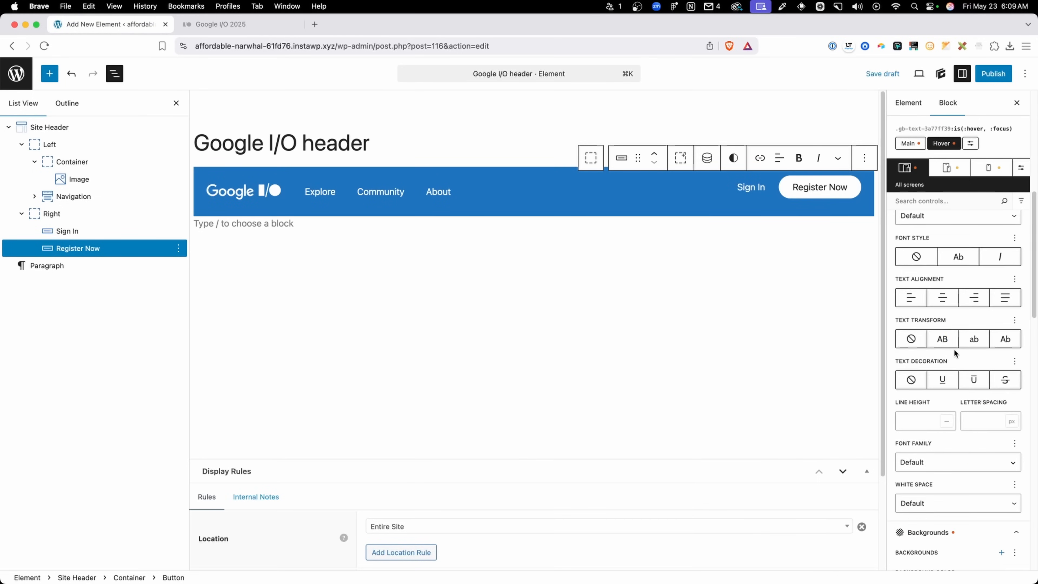
- Set the Register Now button's hover text color to var(--contrast) and save the draft
click(905, 357)
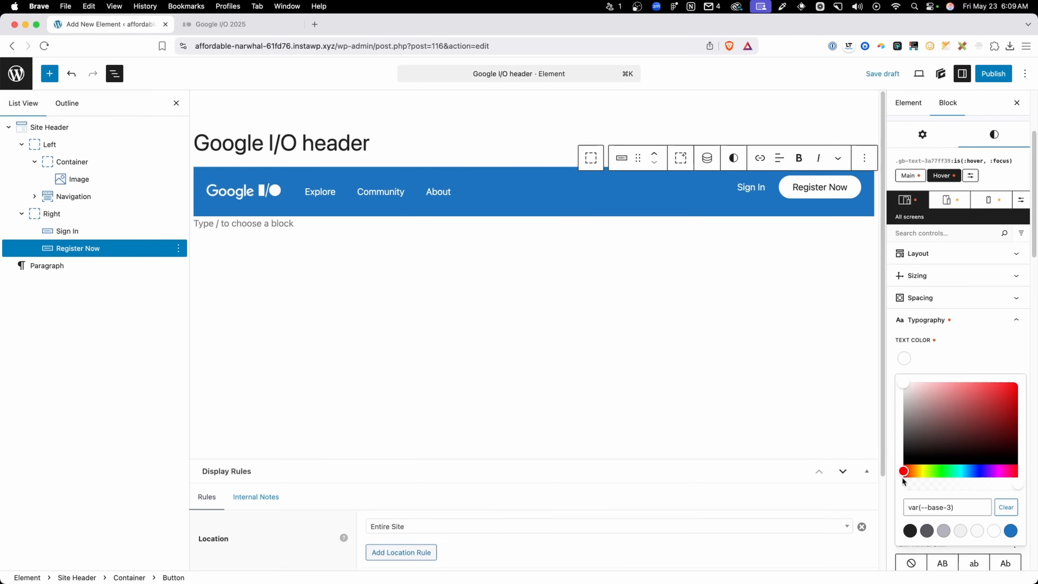
click(911, 531)
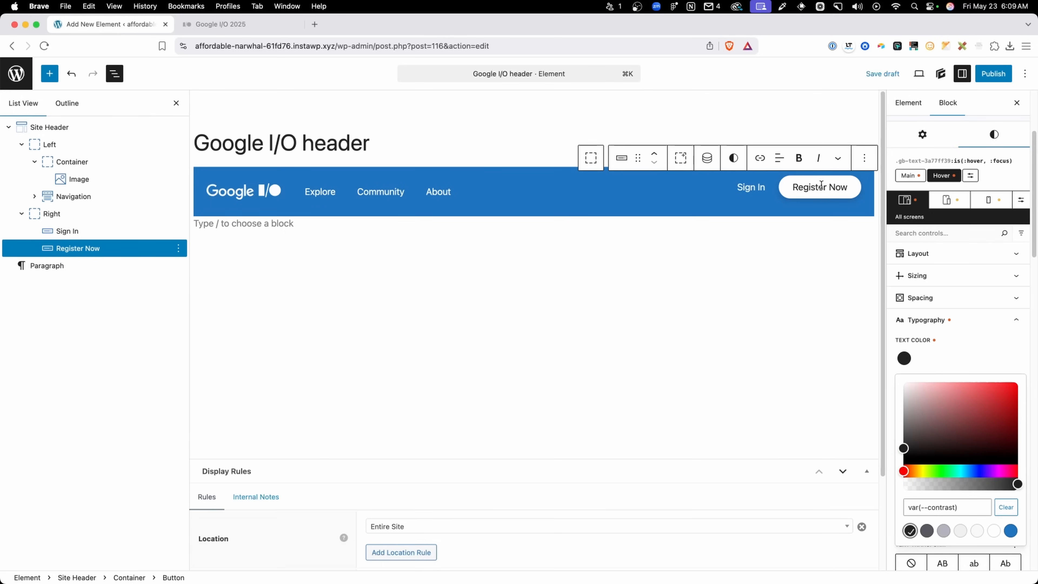
key(super+s)
click(783, 282)
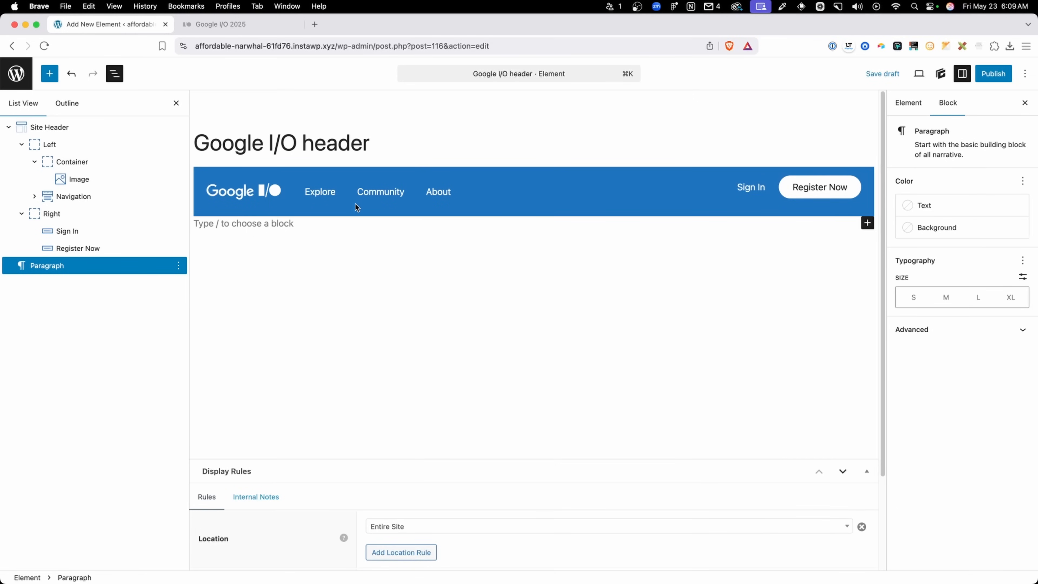
- Set the Site Header's Align Items to center and publish the Google I/O header element
click(75, 130)
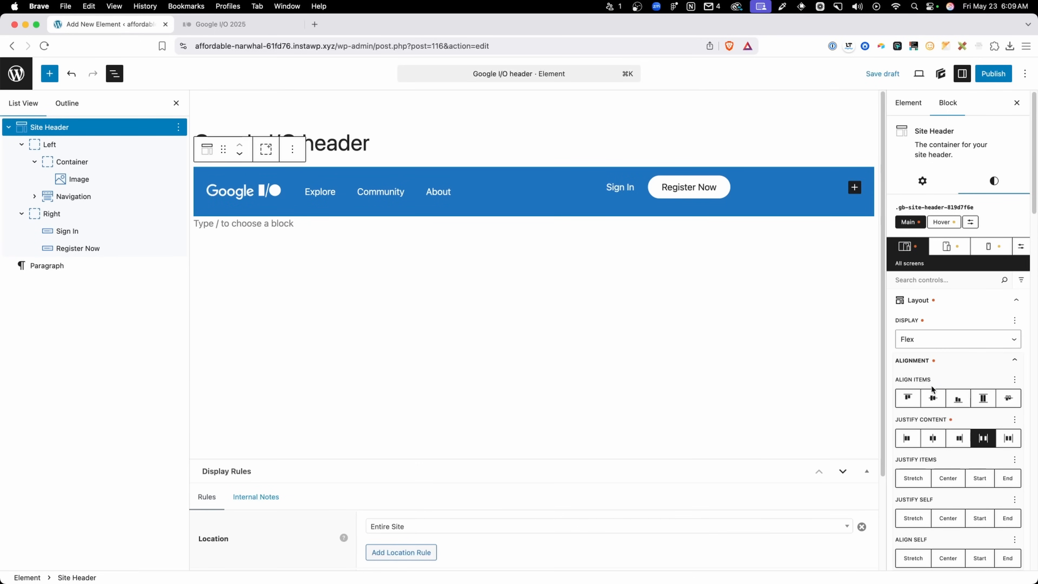
click(931, 398)
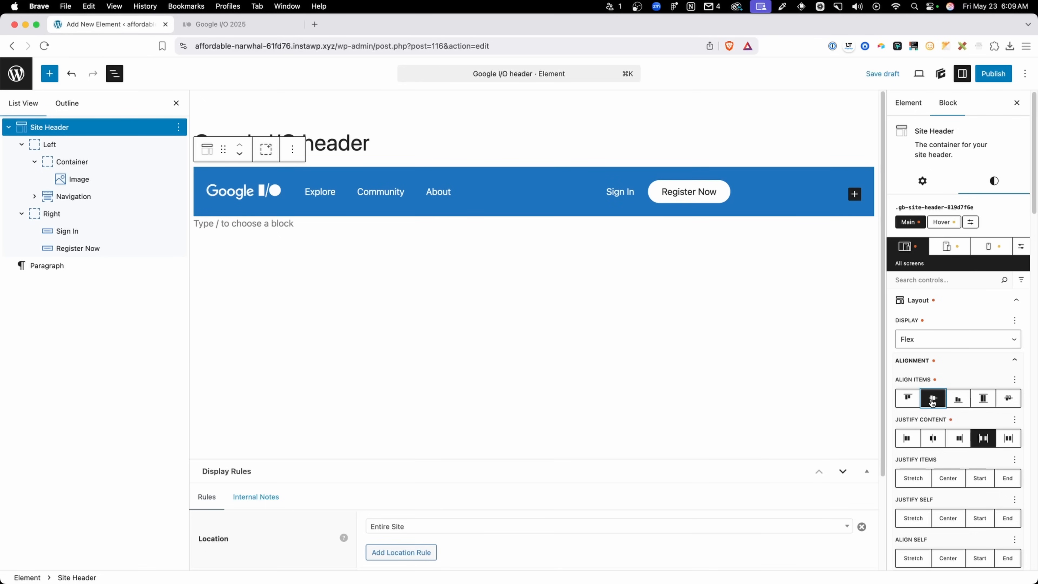
click(545, 277)
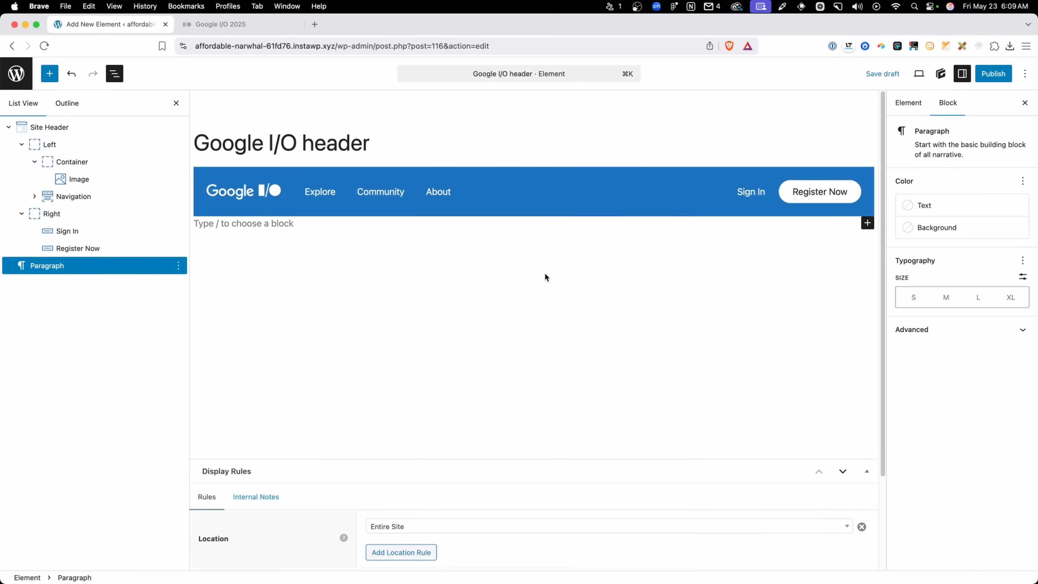
click(993, 73)
click(992, 73)
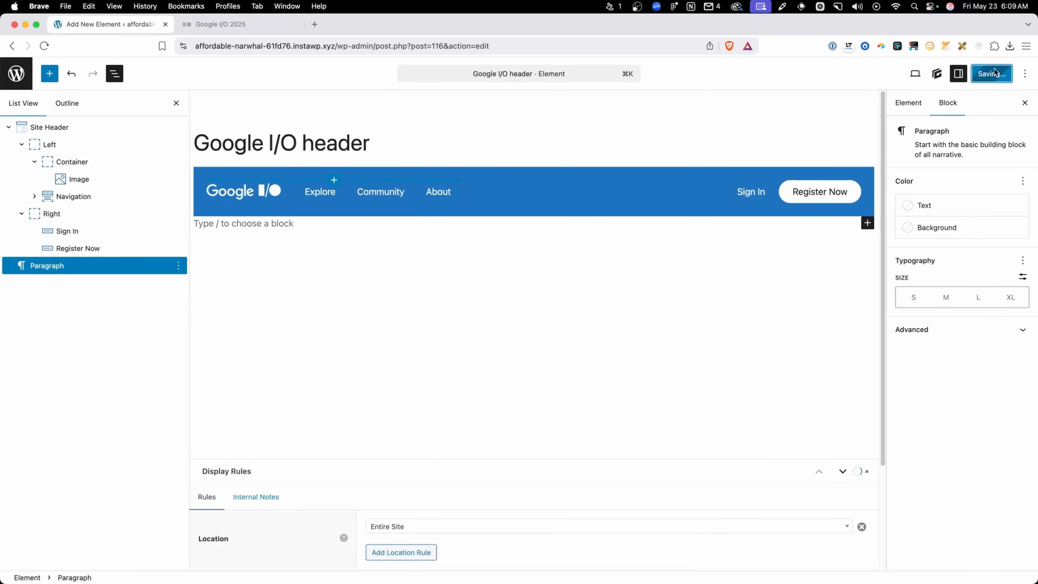
- Open the site's home page in a new browser tab placed between the editor and the Google I/O page
double_click(322, 46)
drag(249, 49, 183, 49)
key(cmd+c)
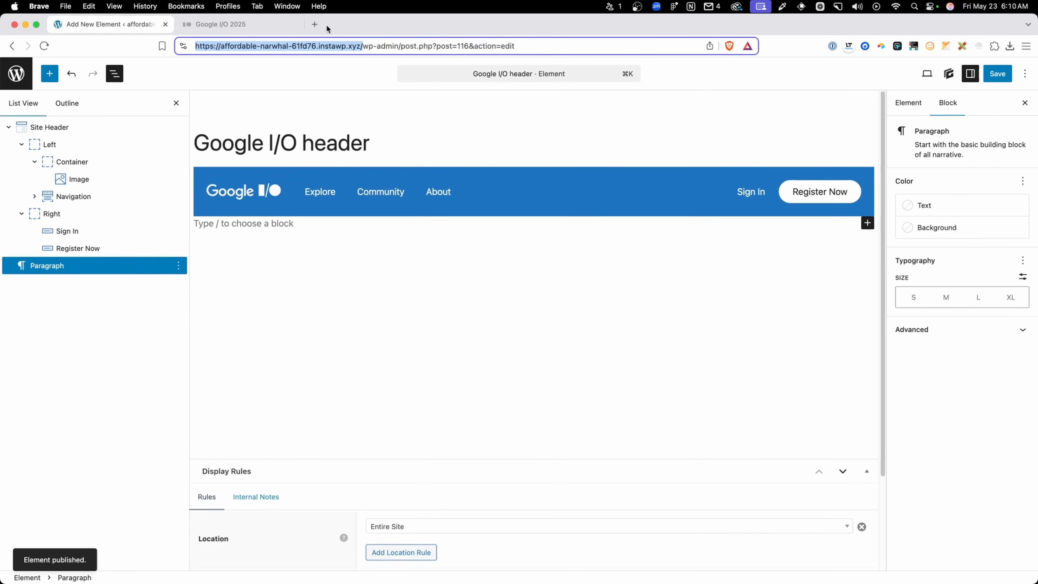
click(315, 25)
drag(349, 23, 215, 27)
click(230, 44)
key(cmd+v)
key(Return)
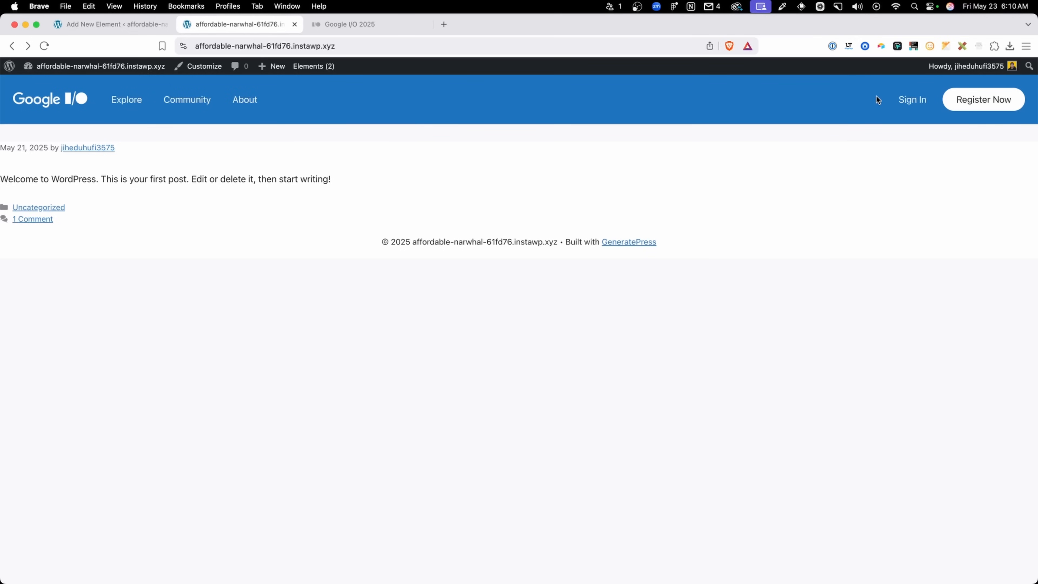
- Compare the published header with the original Google I/O page and return to the element editor
click(347, 25)
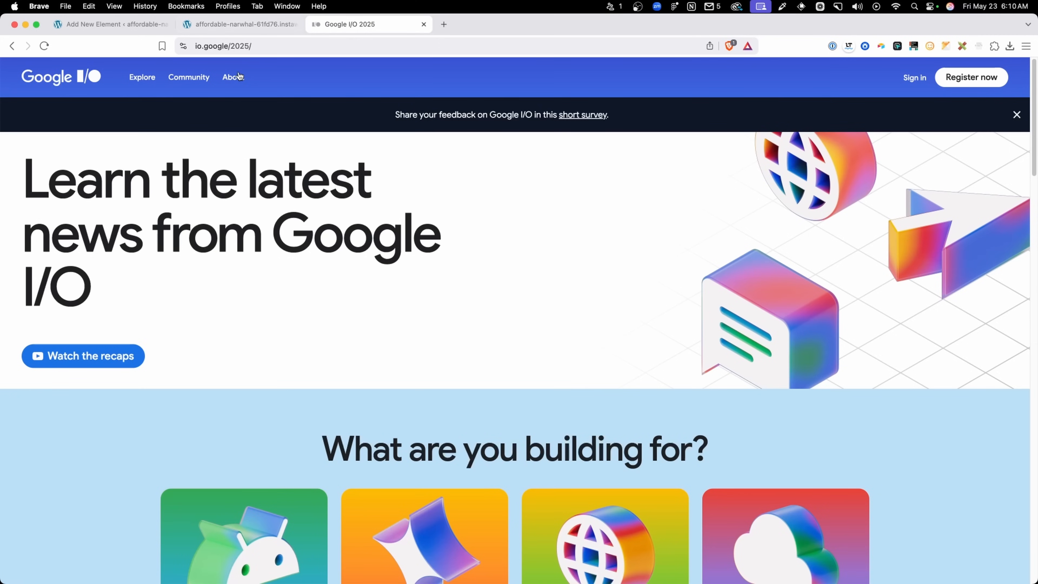
click(235, 27)
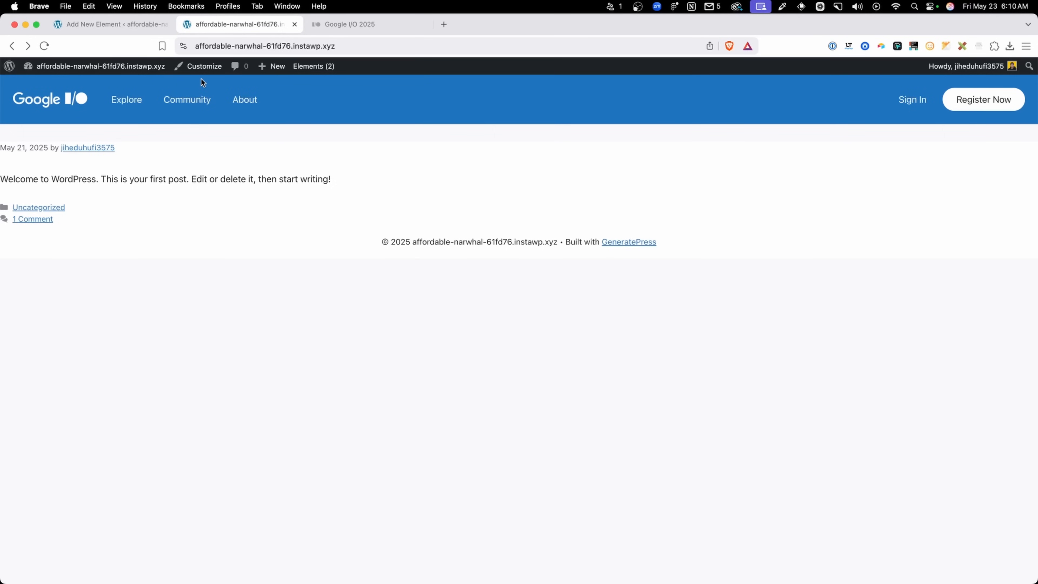
click(145, 25)
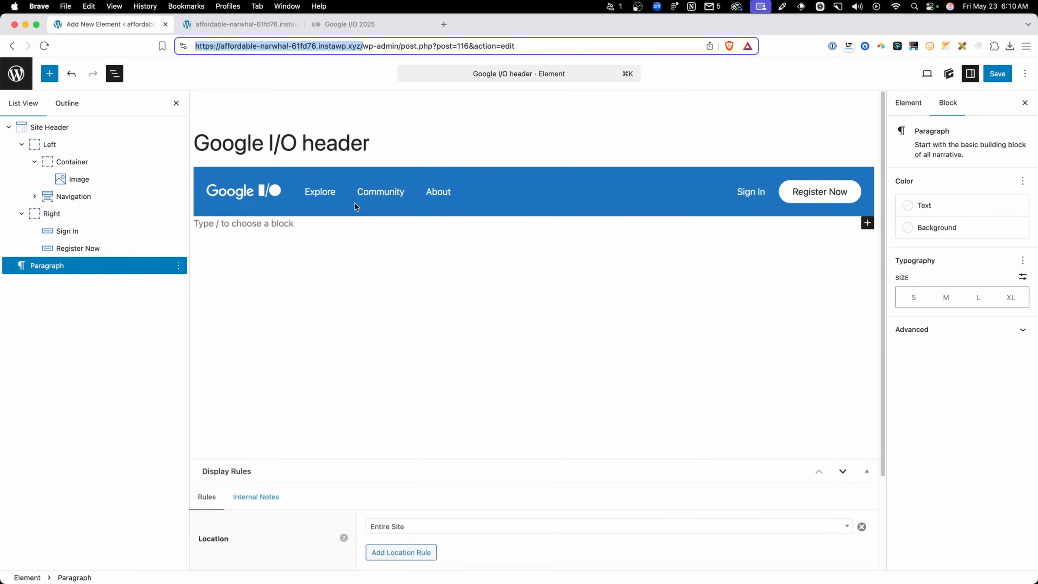
- Set the navigation Menu Item's font size to 1 rem and its font weight to 600
click(35, 196)
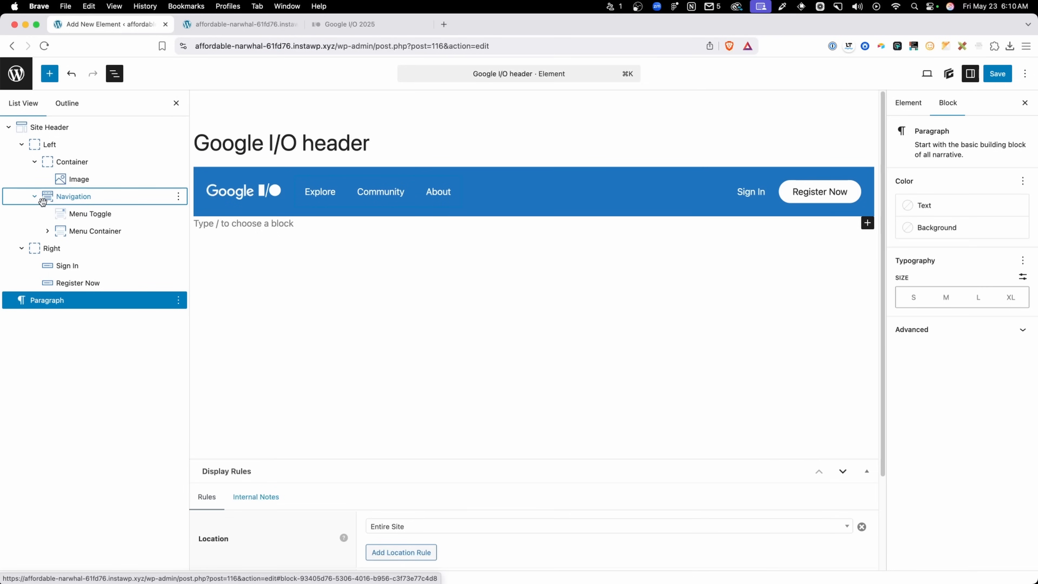
click(48, 231)
click(61, 248)
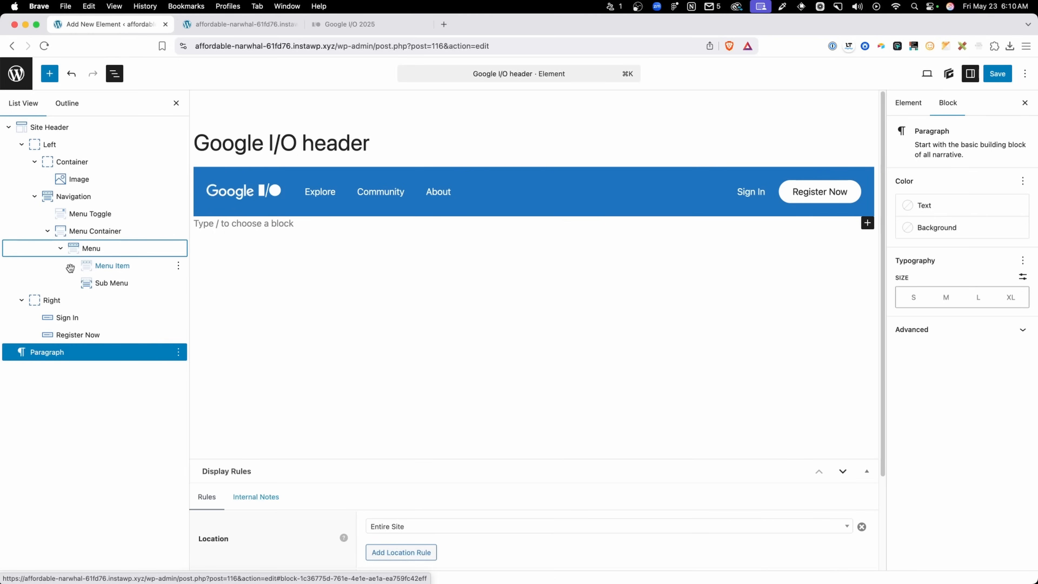
click(115, 267)
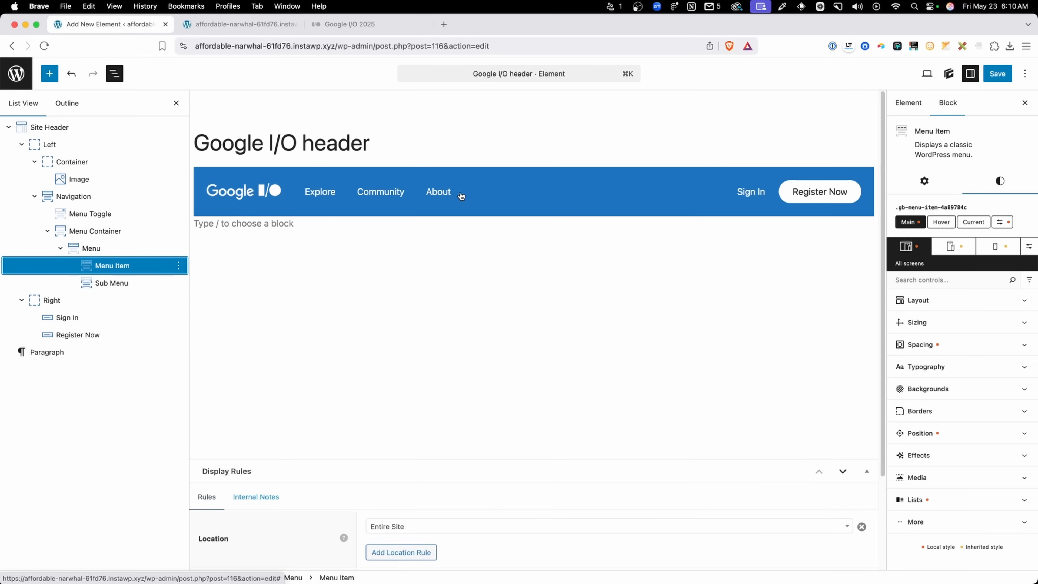
click(903, 366)
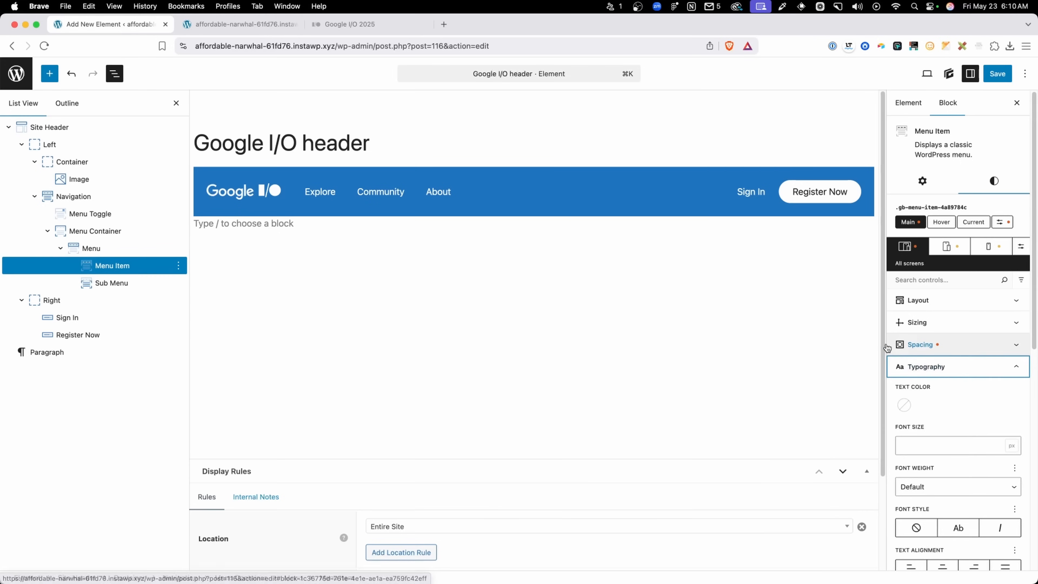
scroll(947, 354, down, 3)
click(936, 362)
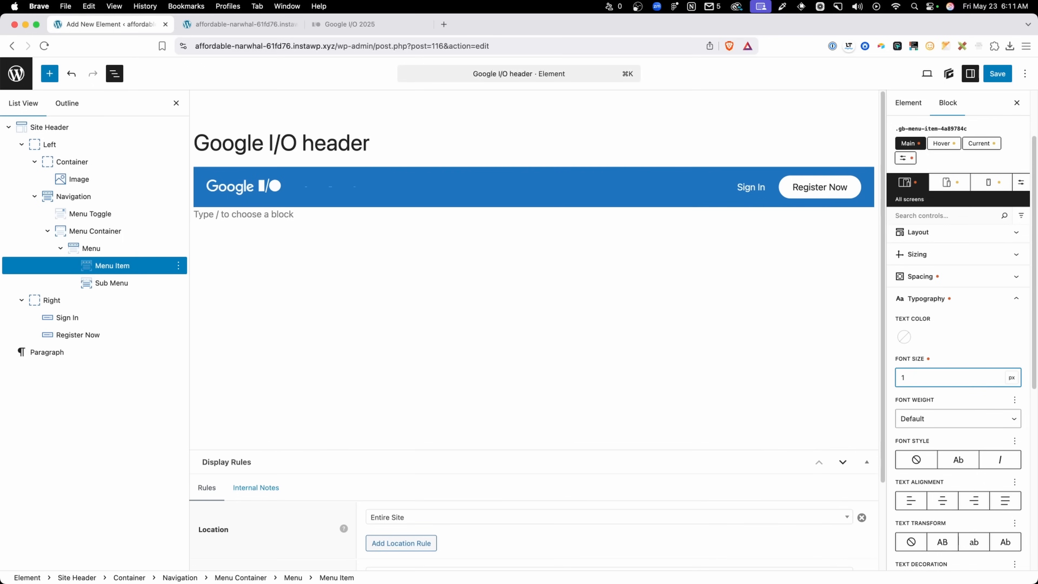
key(Tab)
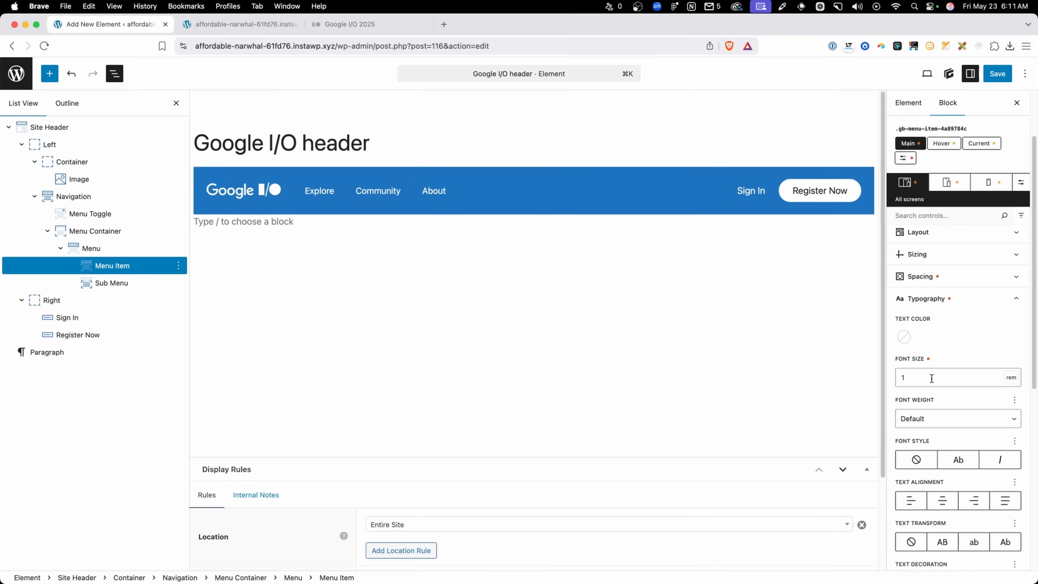
scroll(927, 388, down, 1)
click(921, 399)
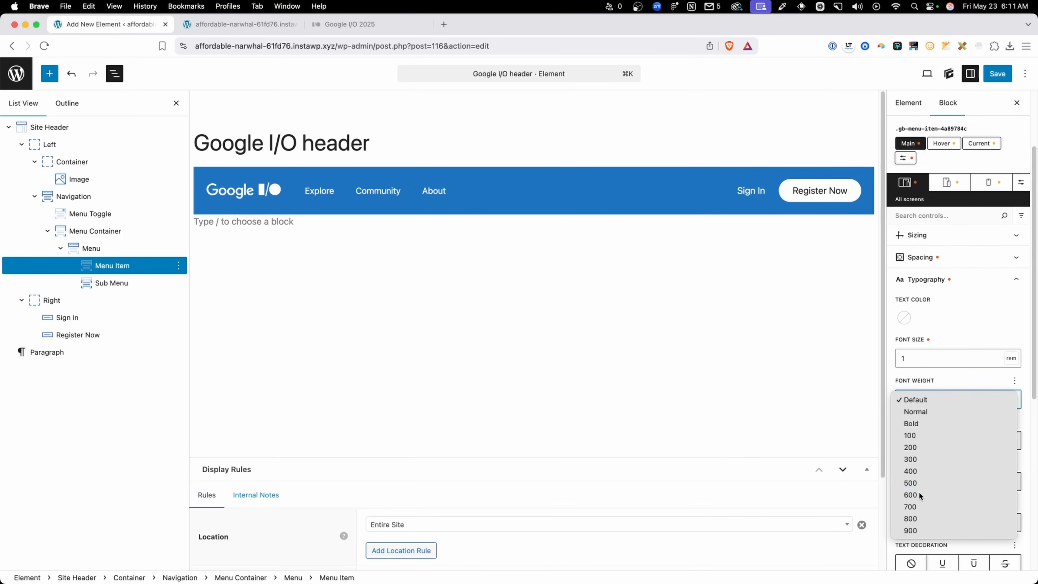
click(910, 494)
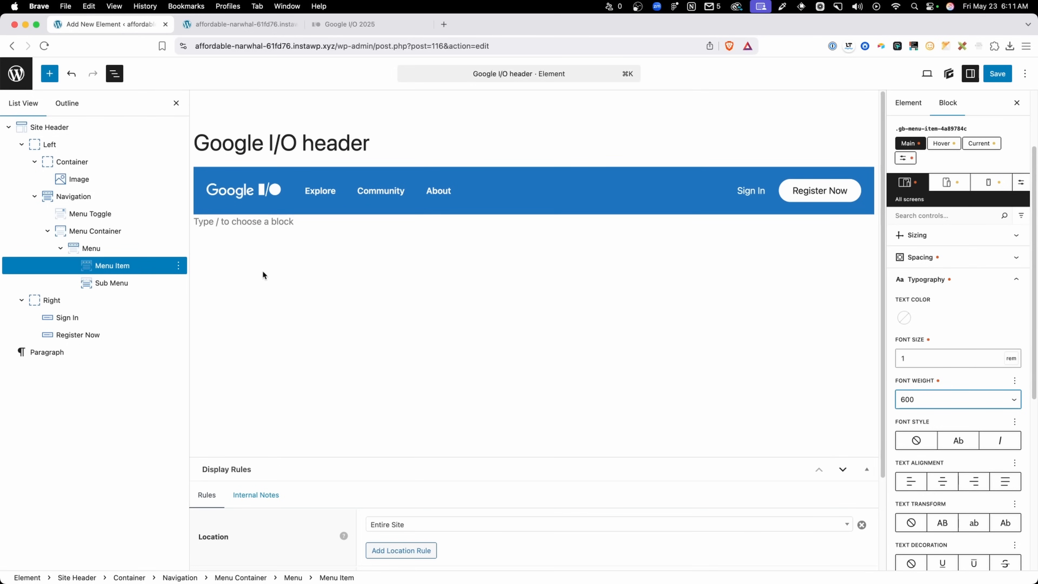
- Give the Sign In and Register Now buttons together a 1 rem font size and 600 font weight, and save the element
click(77, 317)
shift+click(122, 333)
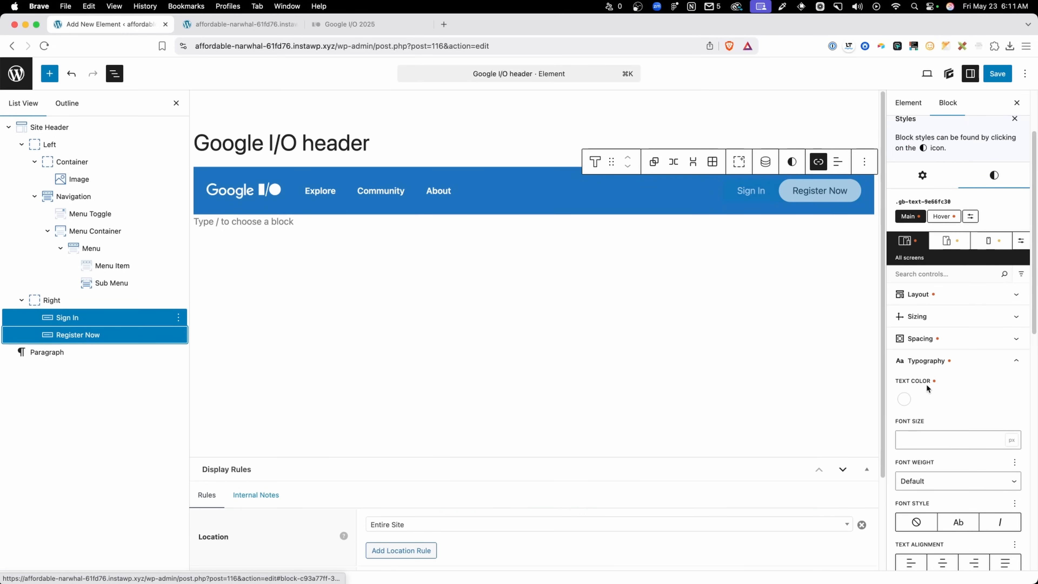
click(925, 390)
text(1)
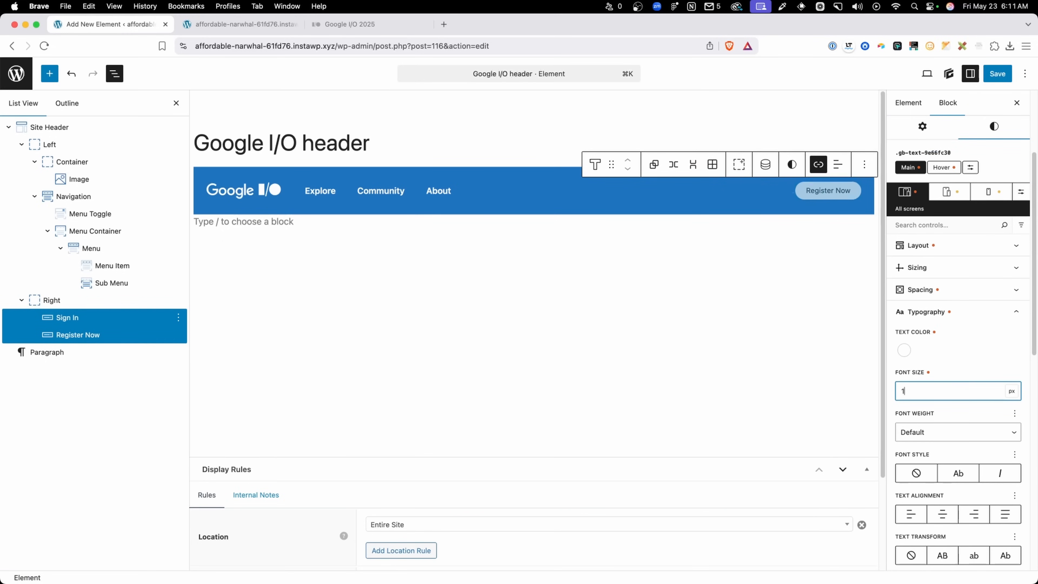
text(rem)
click(921, 432)
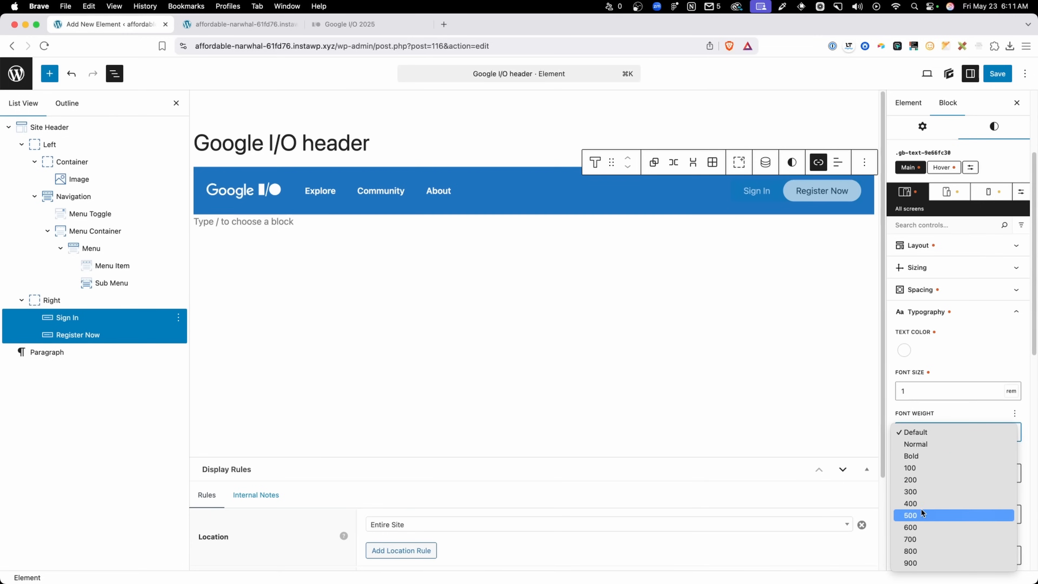
click(914, 526)
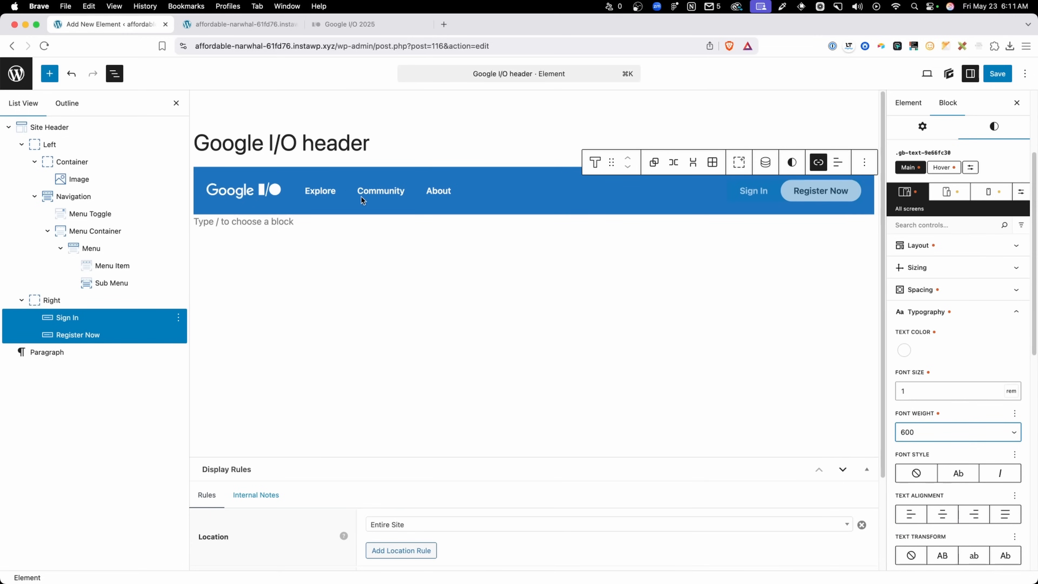
click(468, 242)
key(super+s)
- Reload the site's home page to check the updated header typography
click(252, 25)
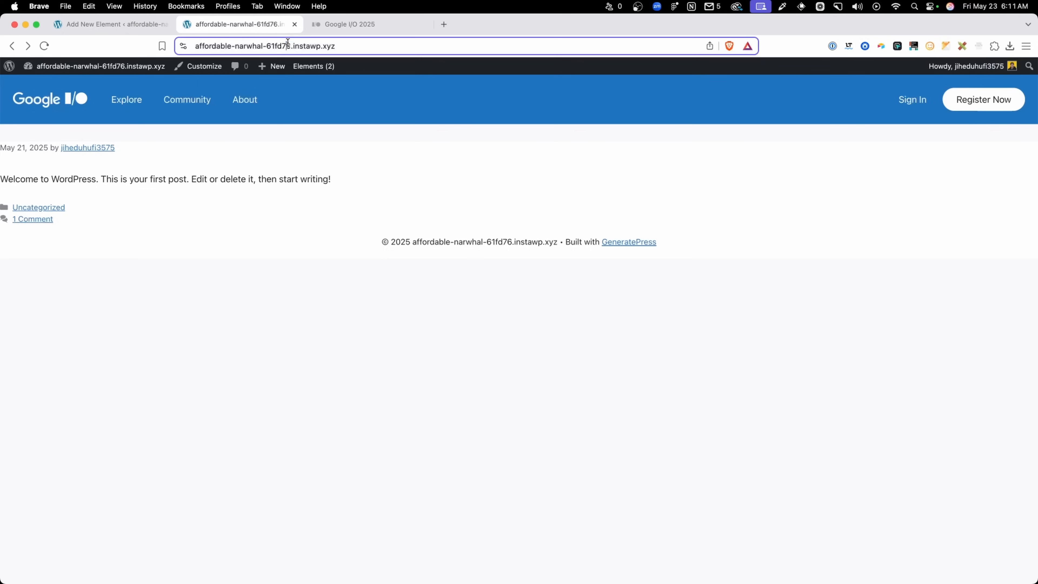
click(287, 43)
key(Return)
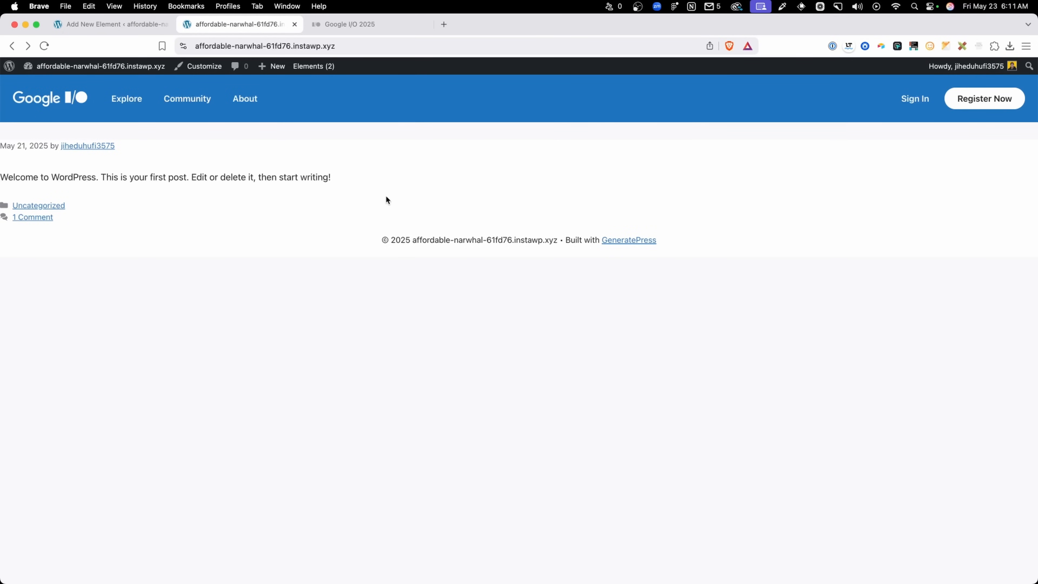
- Inspect the home page in a responsive preview narrowed to 608 px, and open and close the header's mobile menu
right_click(386, 194)
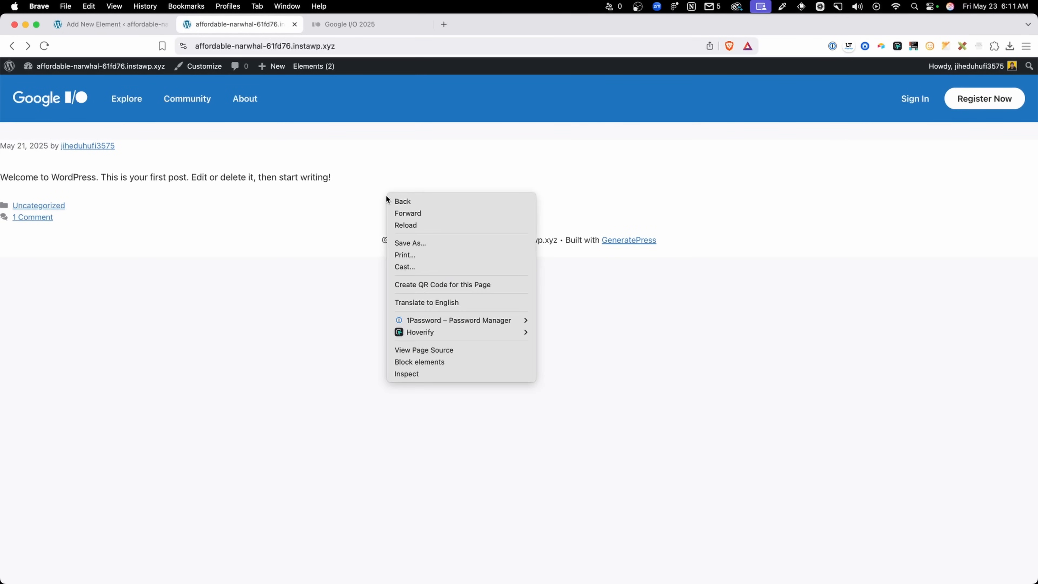
click(431, 372)
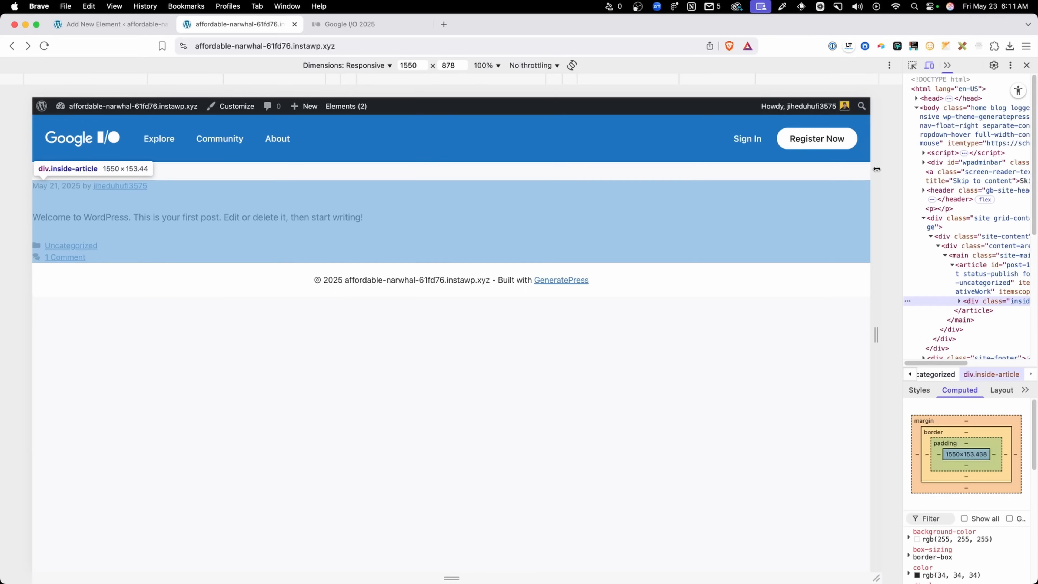
drag(875, 172, 615, 173)
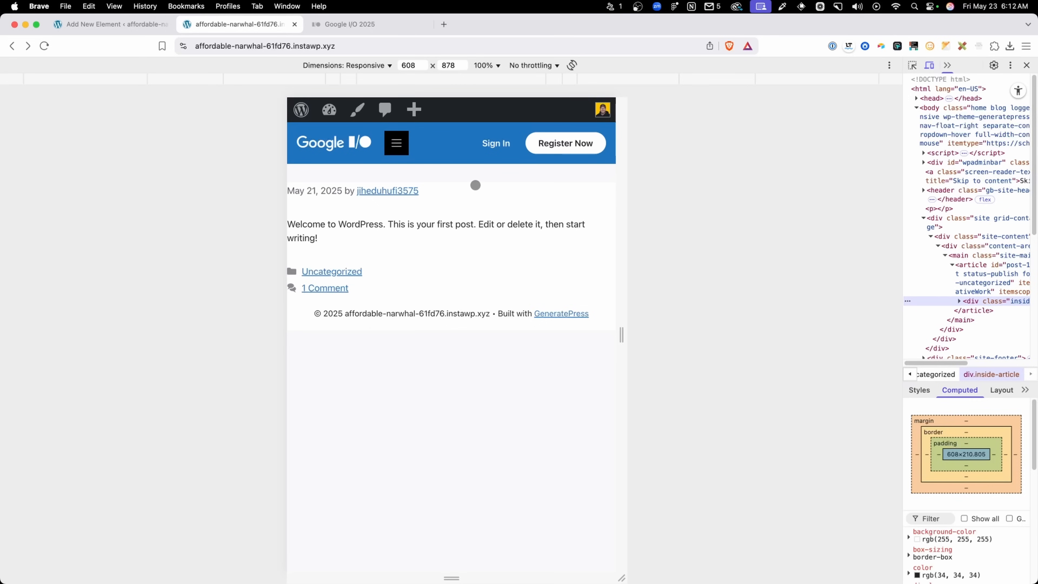
click(396, 143)
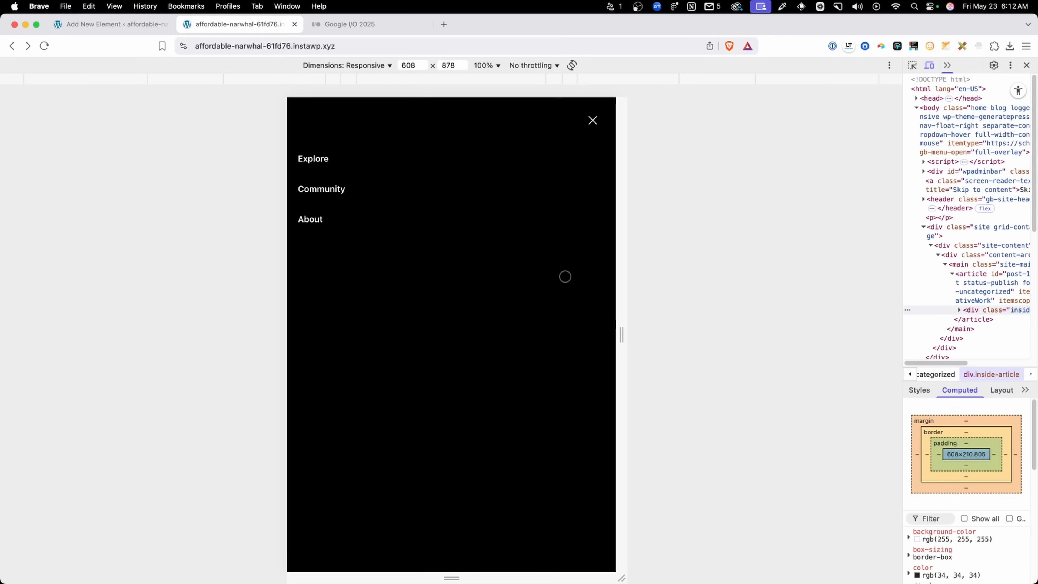
click(592, 118)
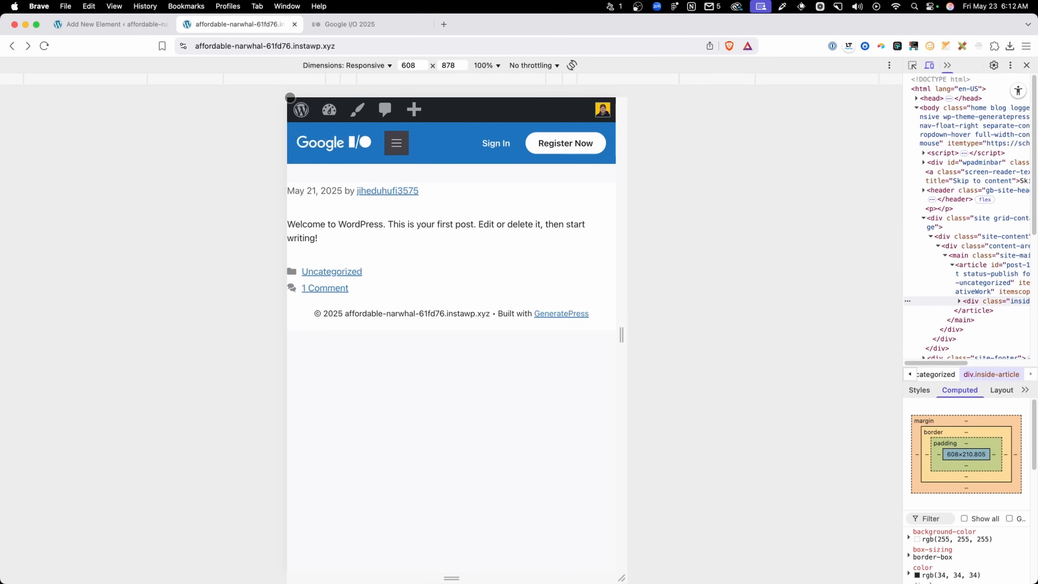
- Hide the Register Now button on mobile by setting its Display to None in the element editor, and save
click(114, 23)
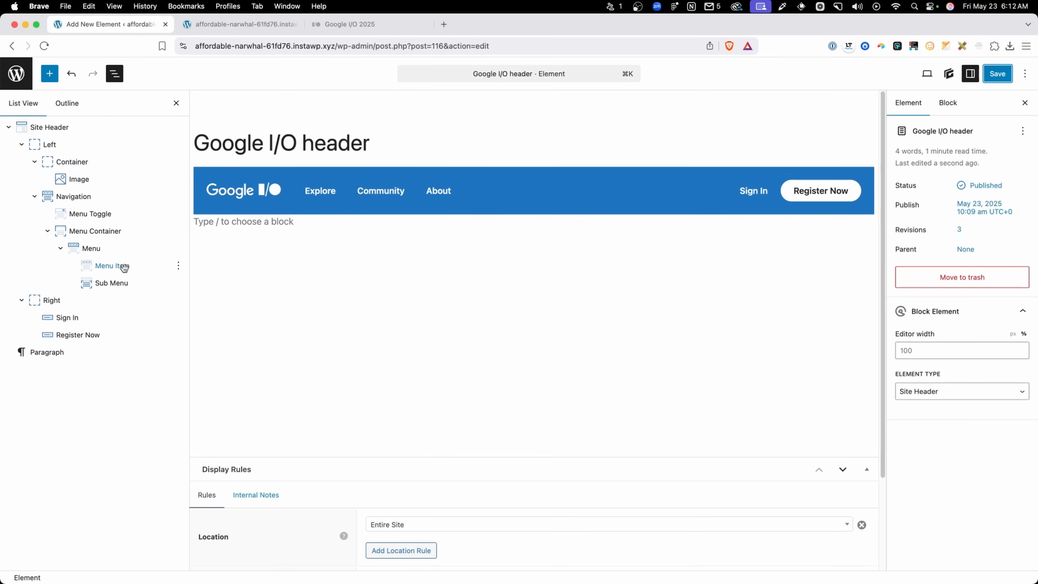
click(816, 190)
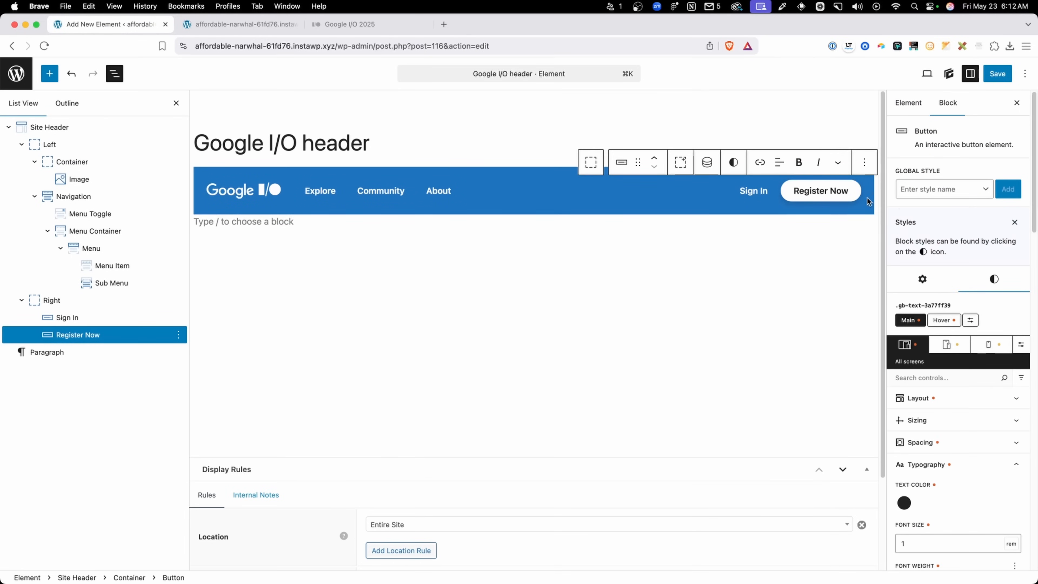
click(985, 346)
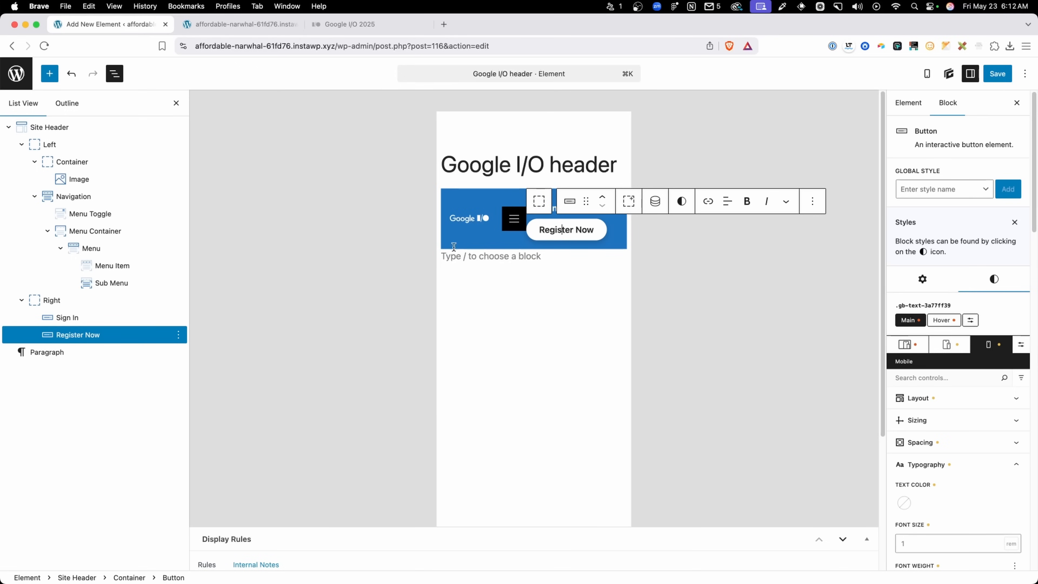
click(953, 400)
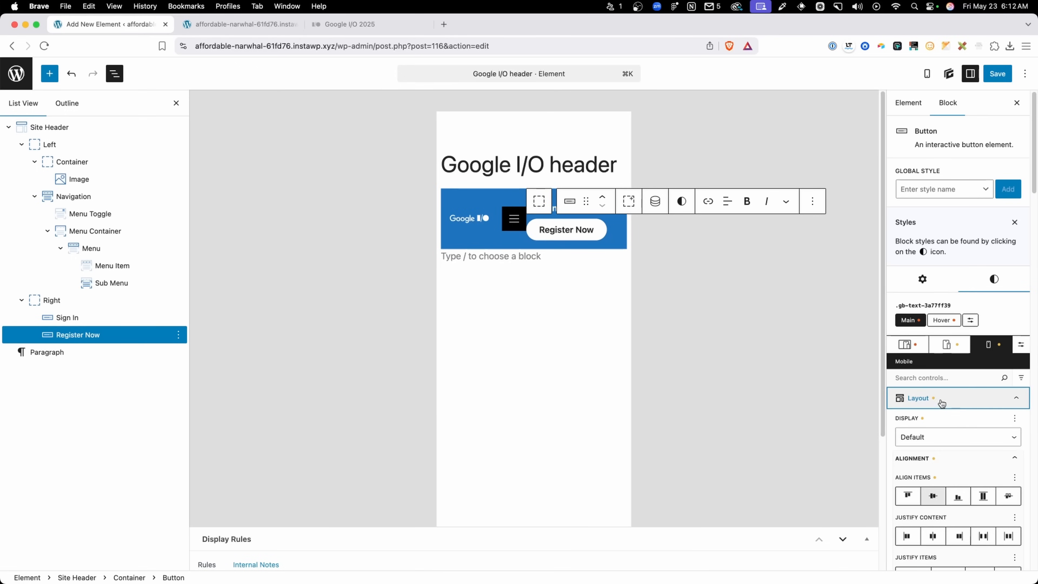
click(928, 440)
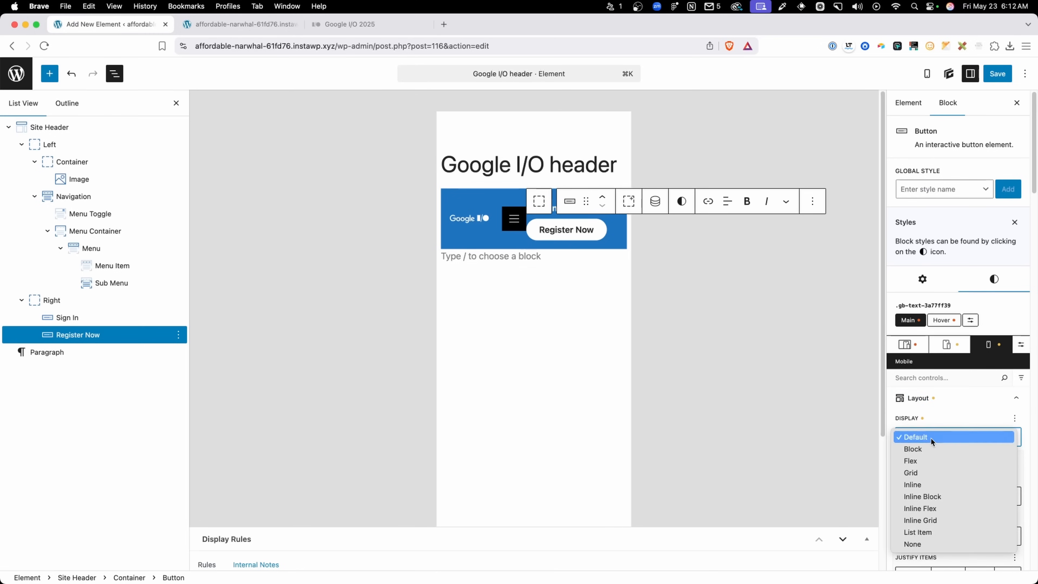
click(924, 544)
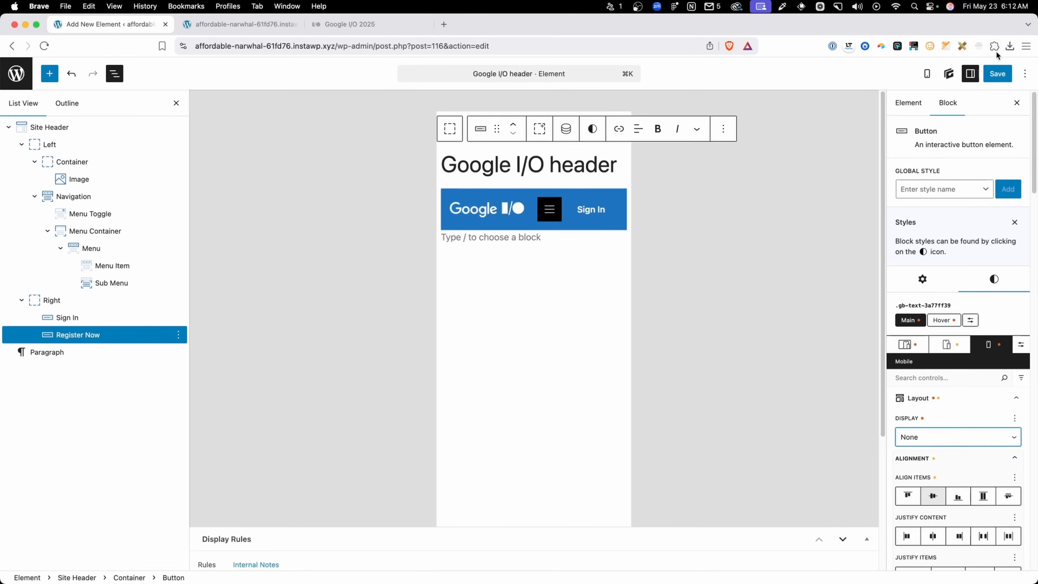
click(996, 70)
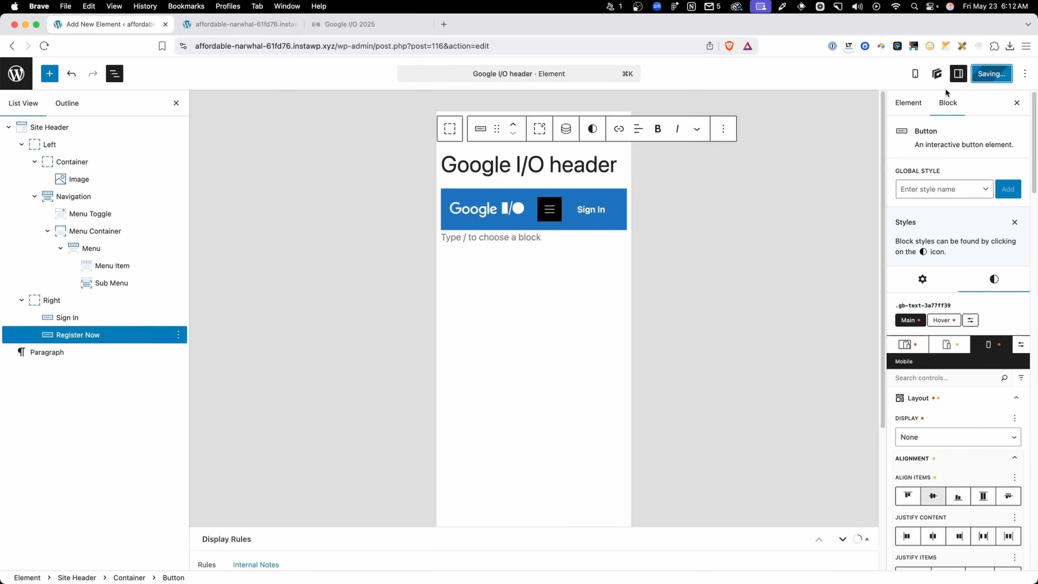
- Reload the home page and check the mobile header in the responsive preview, widening it to 618 px
click(239, 24)
click(281, 45)
key(Return)
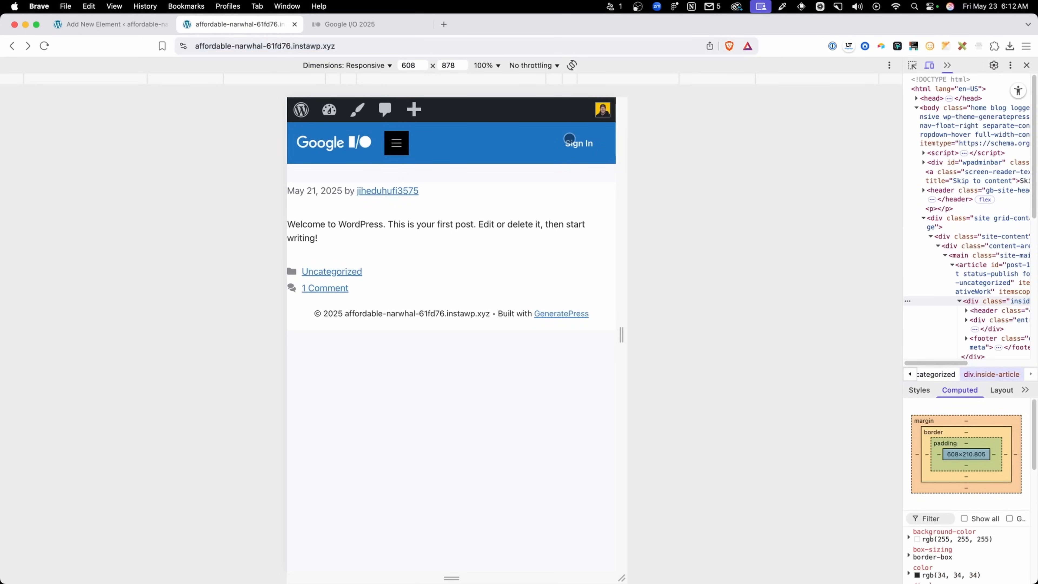
mouse_move(618, 145)
mouse_down()
mouse_move(675, 146)
mouse_move(558, 143)
mouse_move(716, 144)
mouse_move(621, 144)
mouse_up()
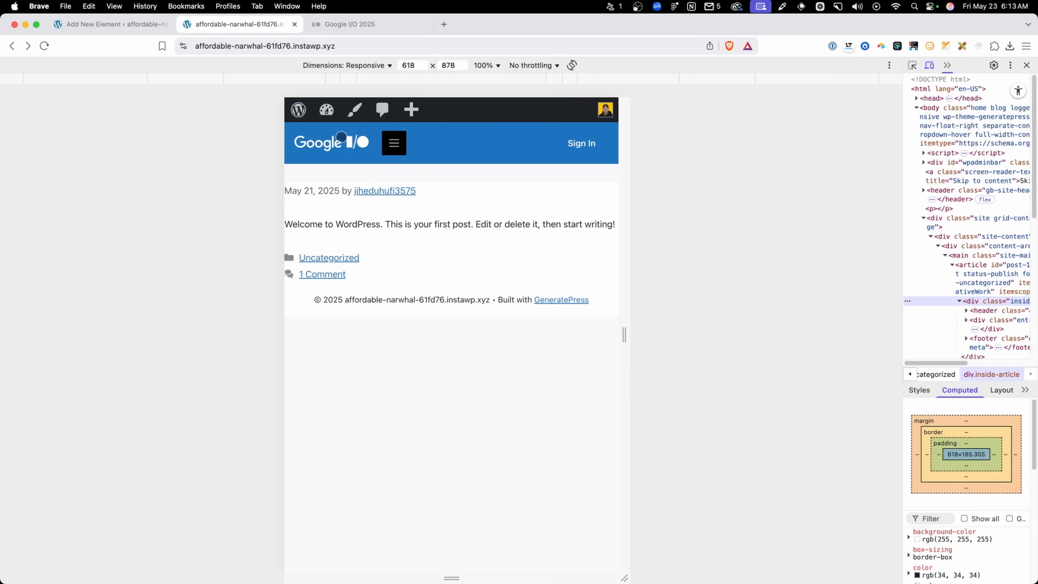
- Back in the element editor, set the Navigation block's flex Order to -1 for mobile, placing the menu toggle before the logo
click(115, 22)
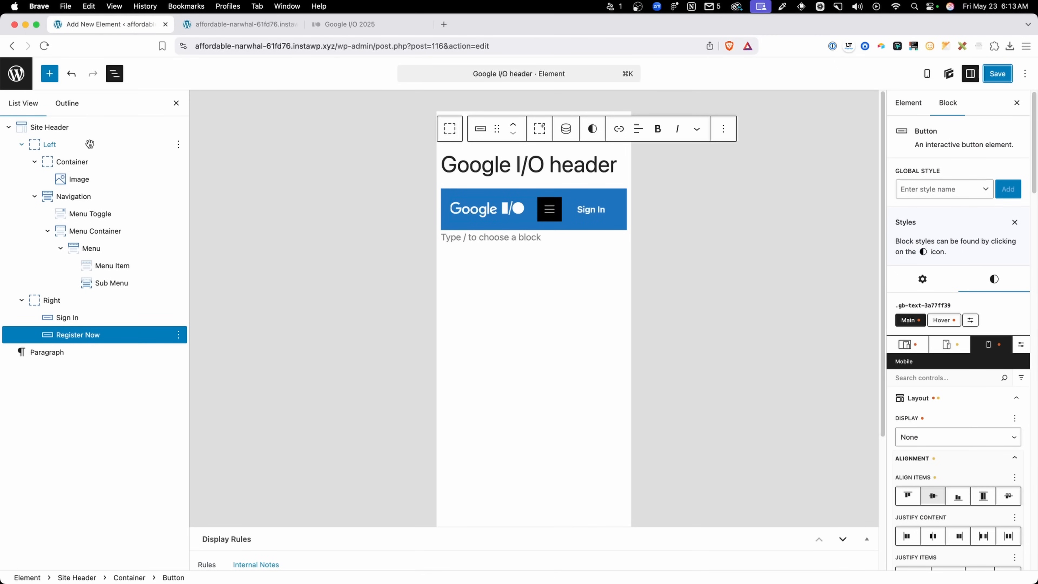
click(47, 145)
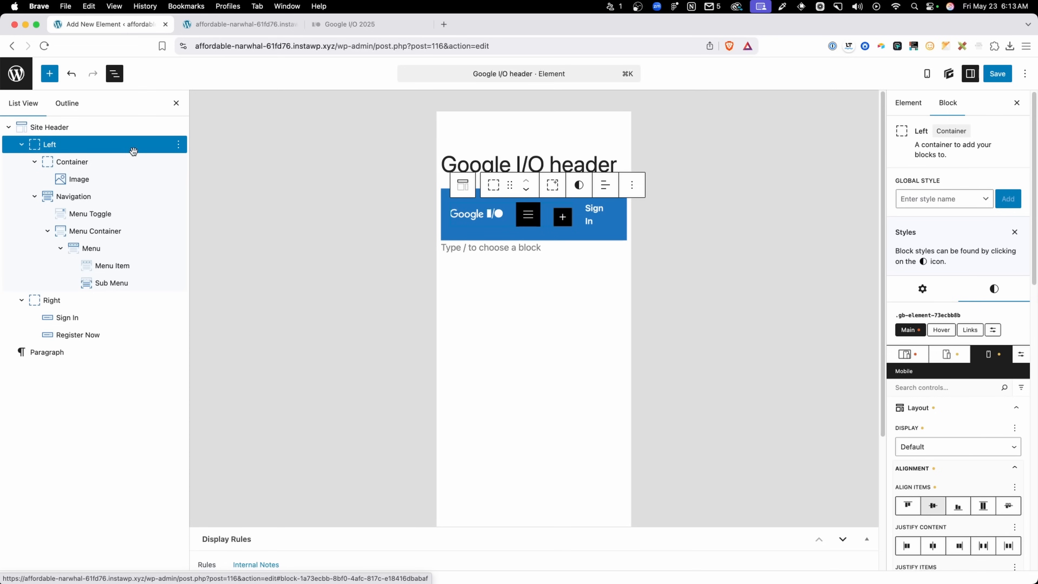
click(110, 197)
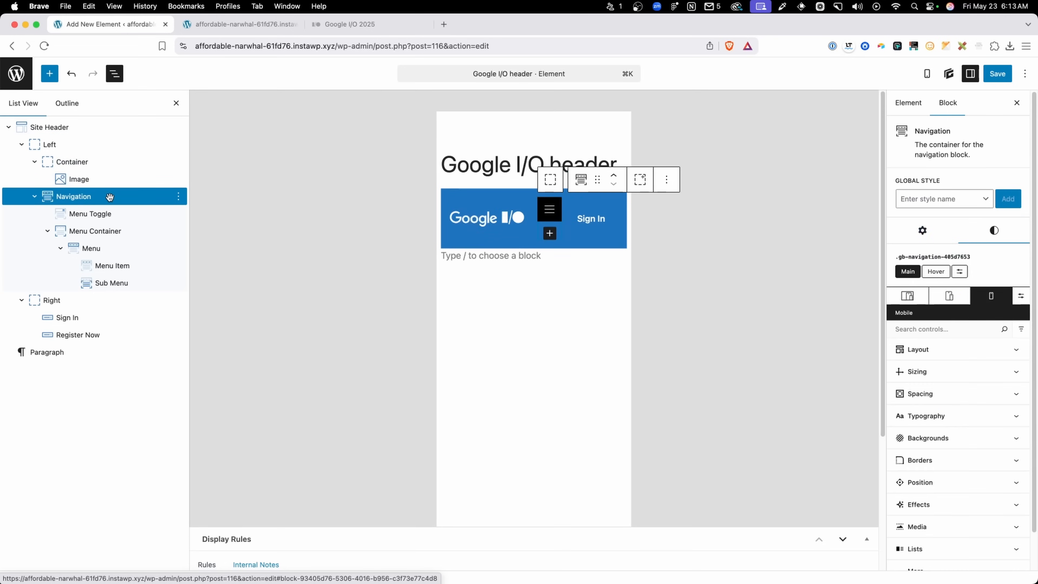
click(934, 358)
scroll(933, 360, down, 6)
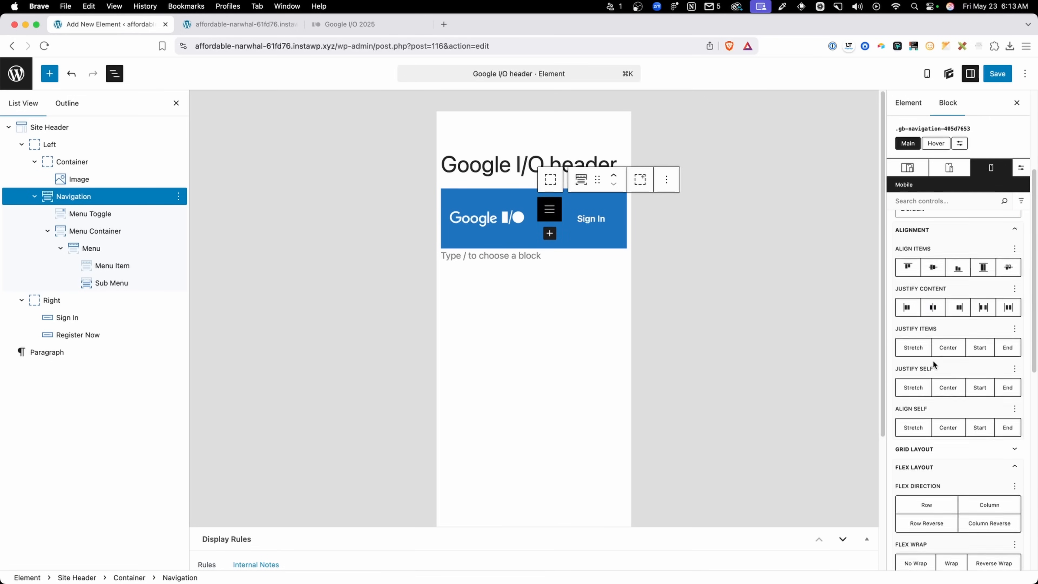
scroll(920, 472, down, 4)
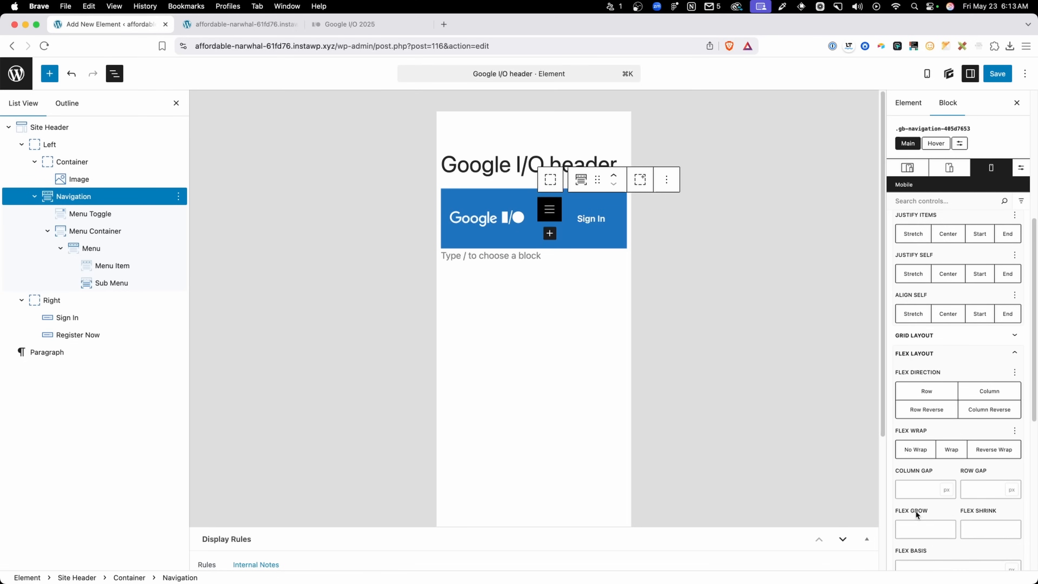
scroll(932, 525, down, 4)
click(915, 435)
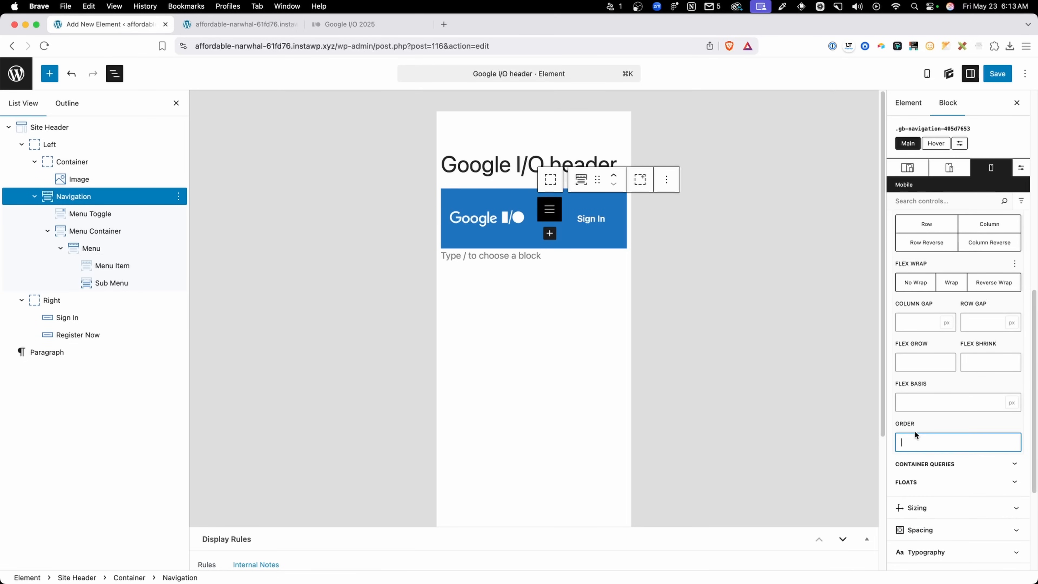
text(-1)
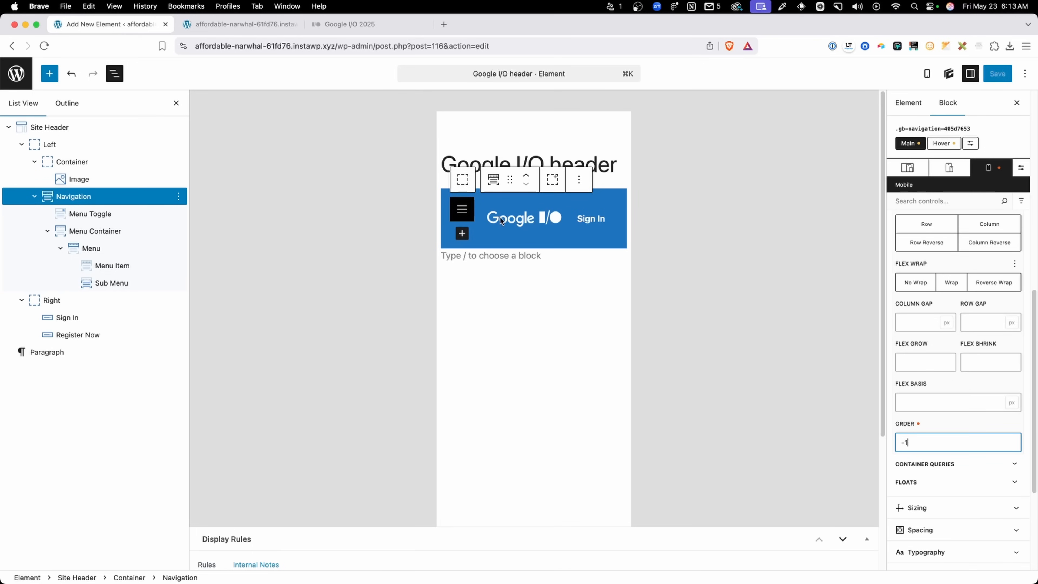
- Save the element, then reload the home page and narrow its responsive preview to 514 px to check the mobile header
key(super+s)
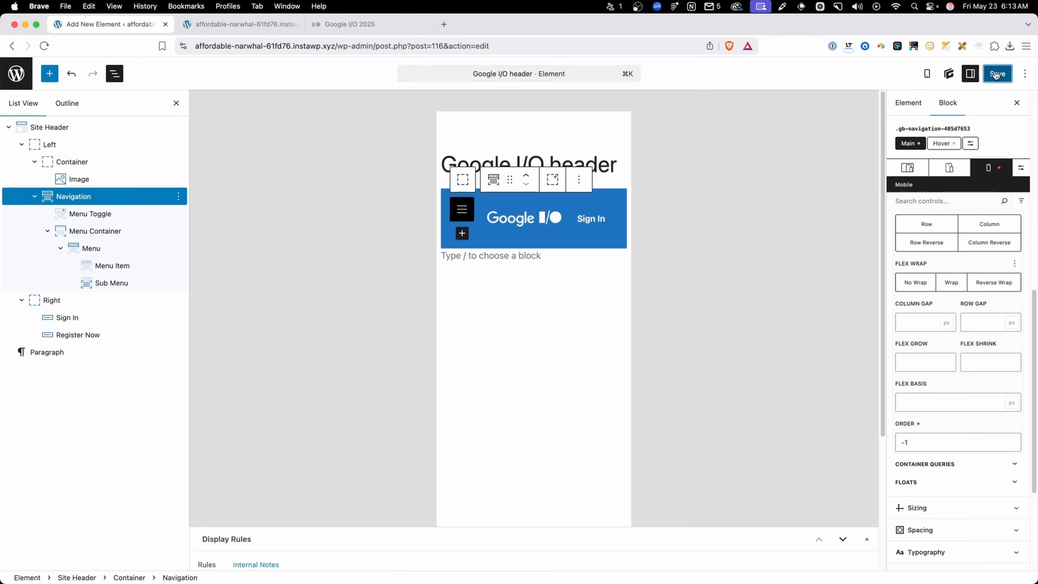
click(251, 23)
click(258, 46)
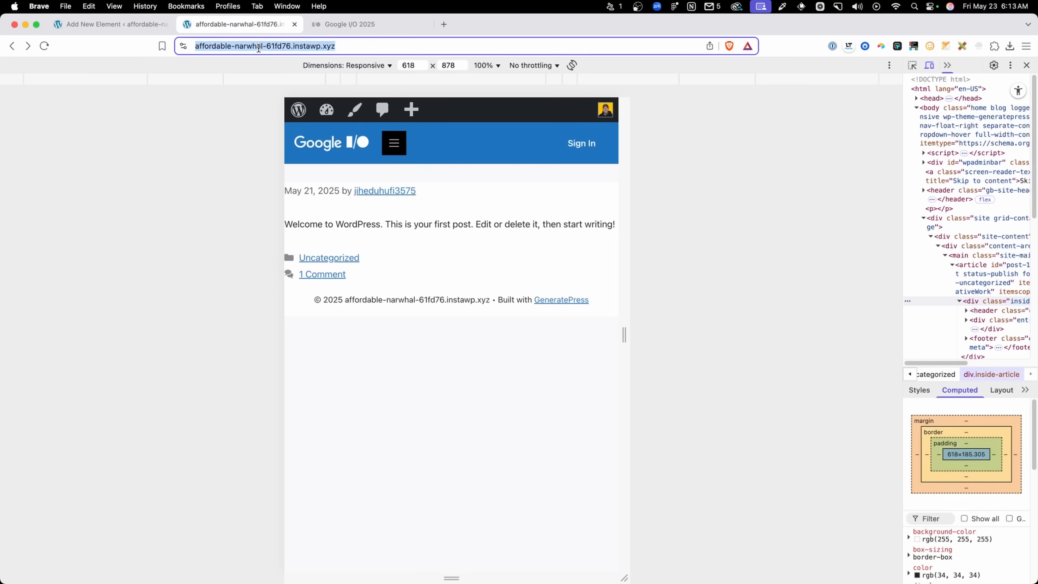
key(Return)
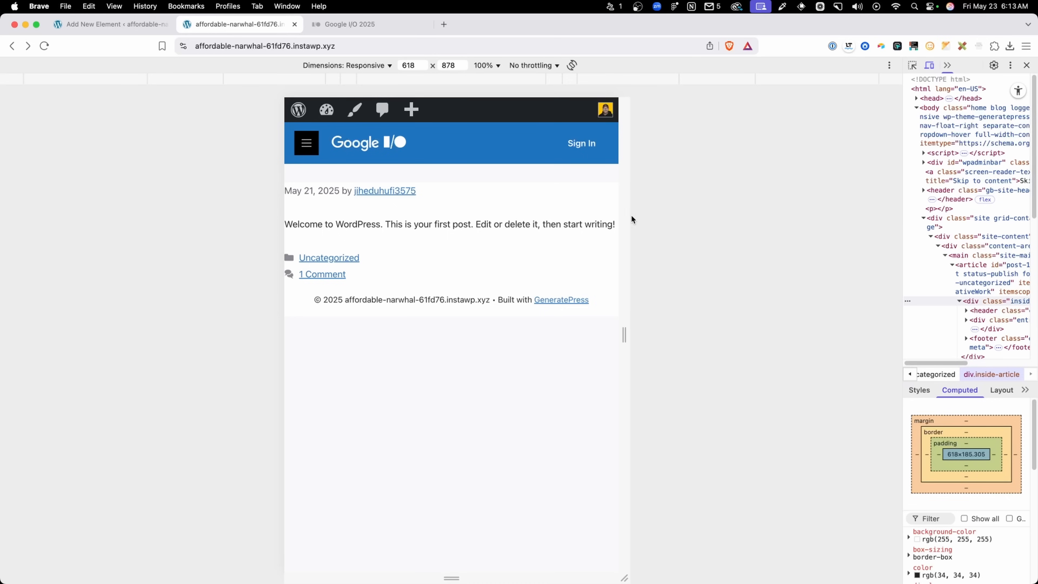
drag(625, 211, 596, 208)
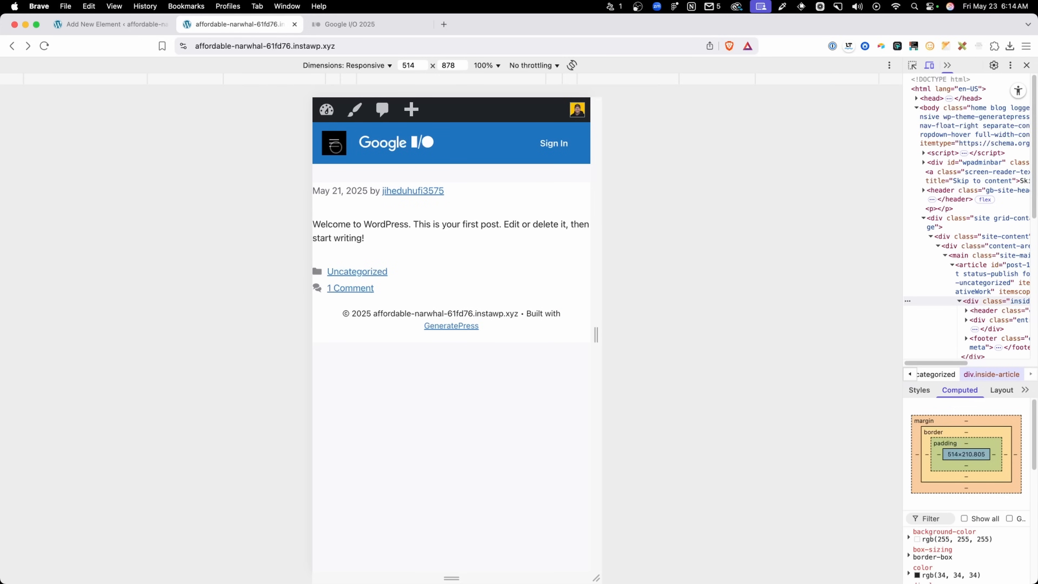
- Inspect the Google I/O 2025 reference page in the responsive preview to examine its mobile header
click(347, 24)
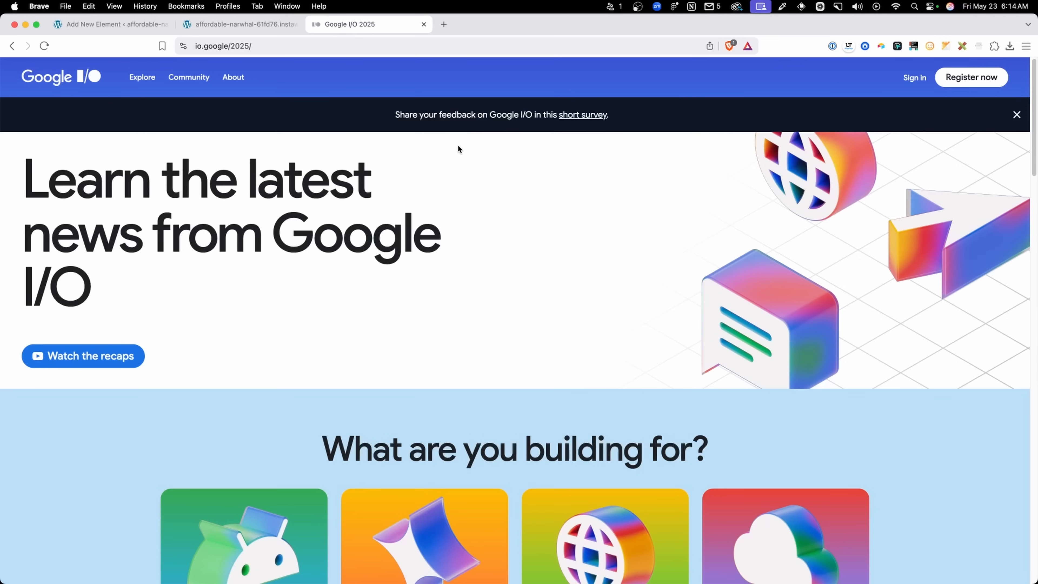
right_click(429, 166)
click(460, 284)
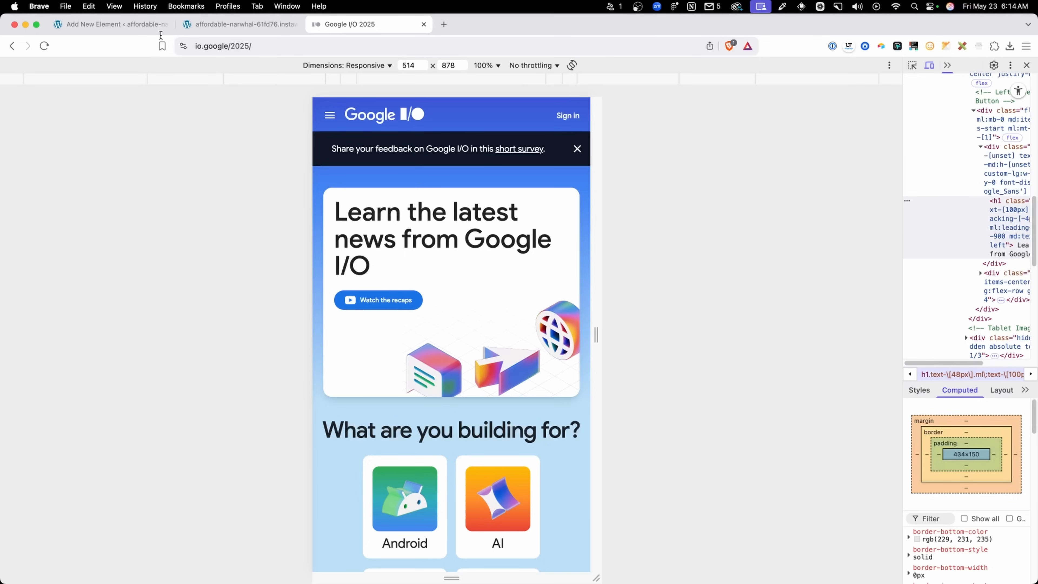
- Back in the element editor, set the Menu Toggle's mobile background color to fully transparent, rgba(0, 0, 0, 0)
click(108, 23)
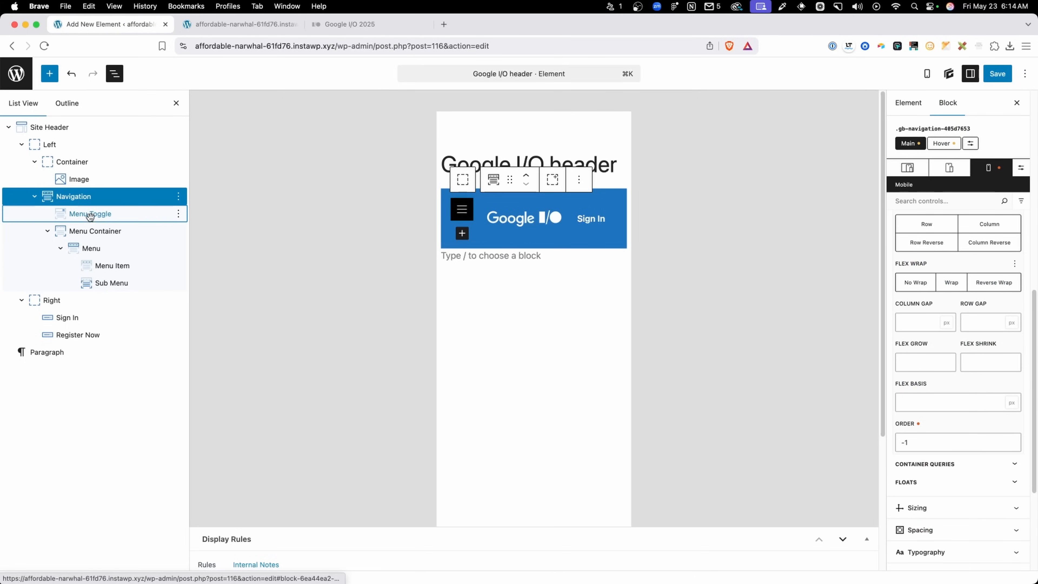
click(99, 218)
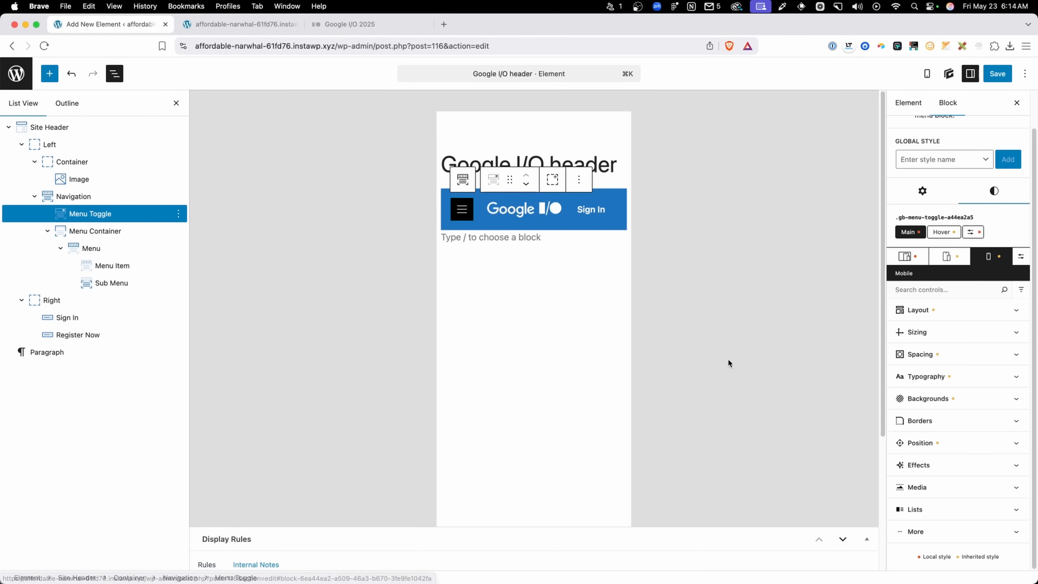
click(949, 403)
scroll(948, 403, down, 2)
click(908, 370)
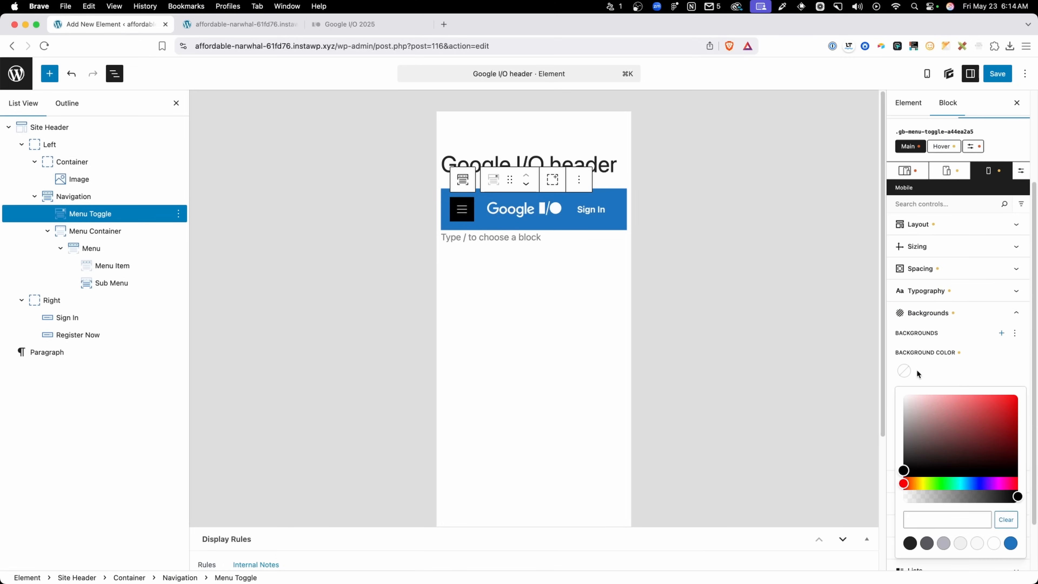
drag(969, 498, 900, 501)
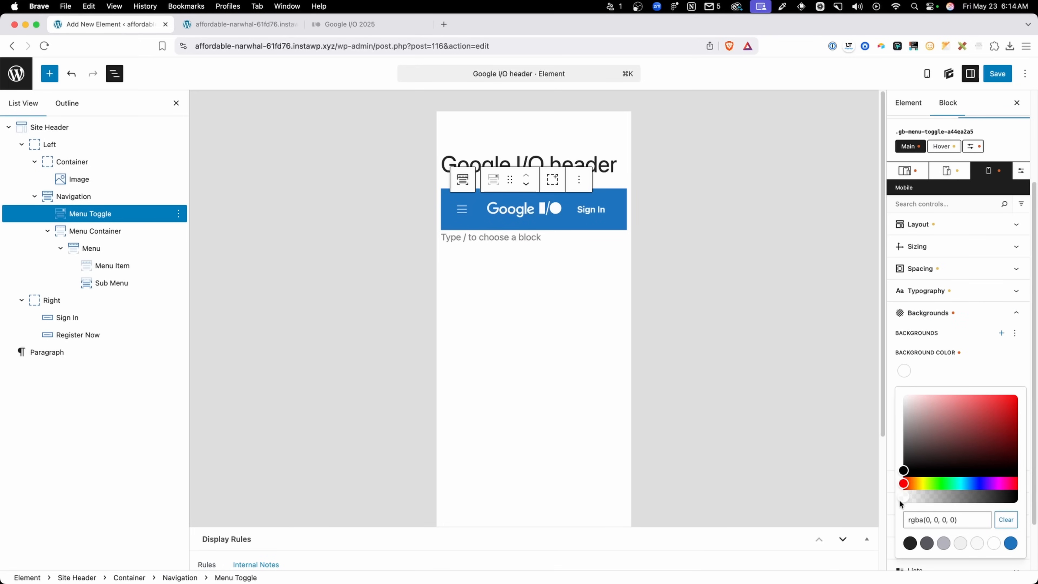
click(937, 374)
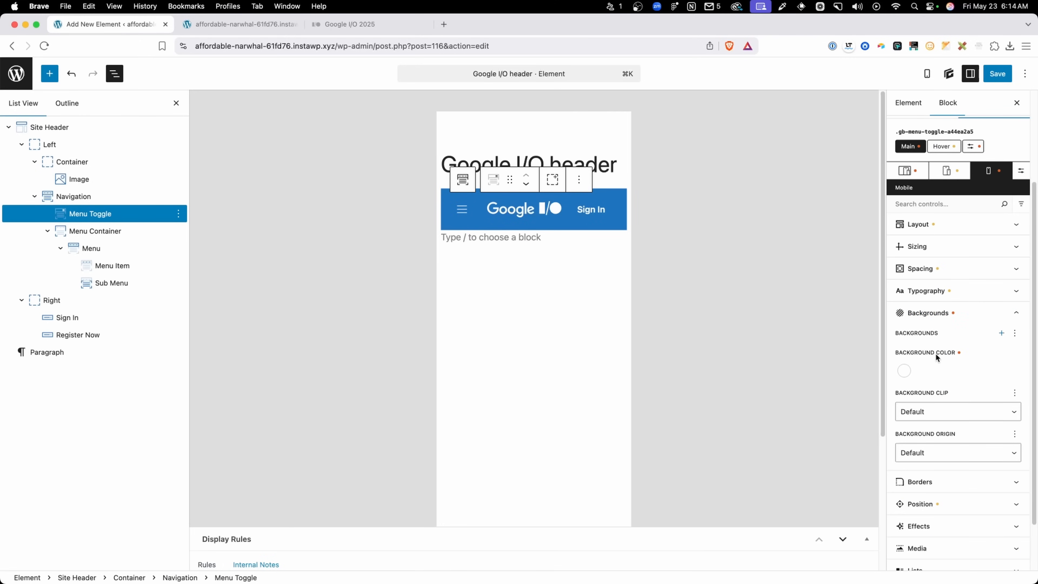
- Set the Menu Toggle's mobile text color to white and save the element
click(929, 293)
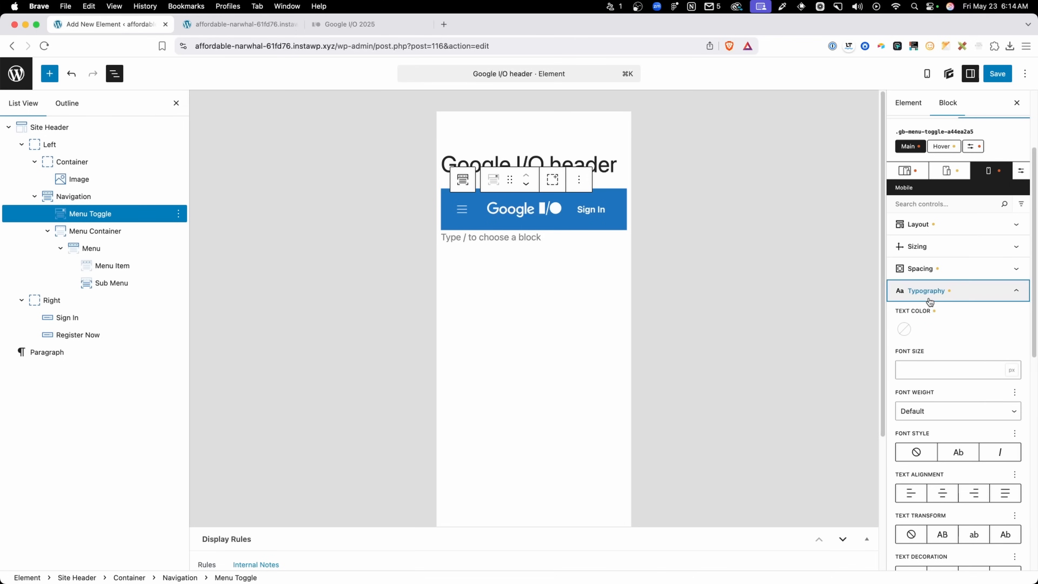
click(900, 328)
click(995, 502)
click(957, 338)
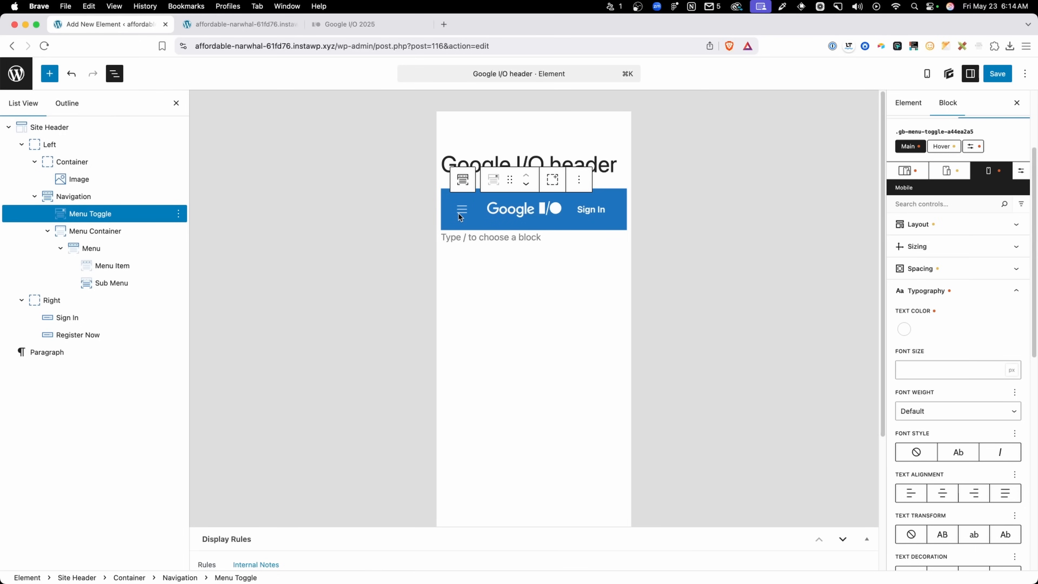
click(997, 74)
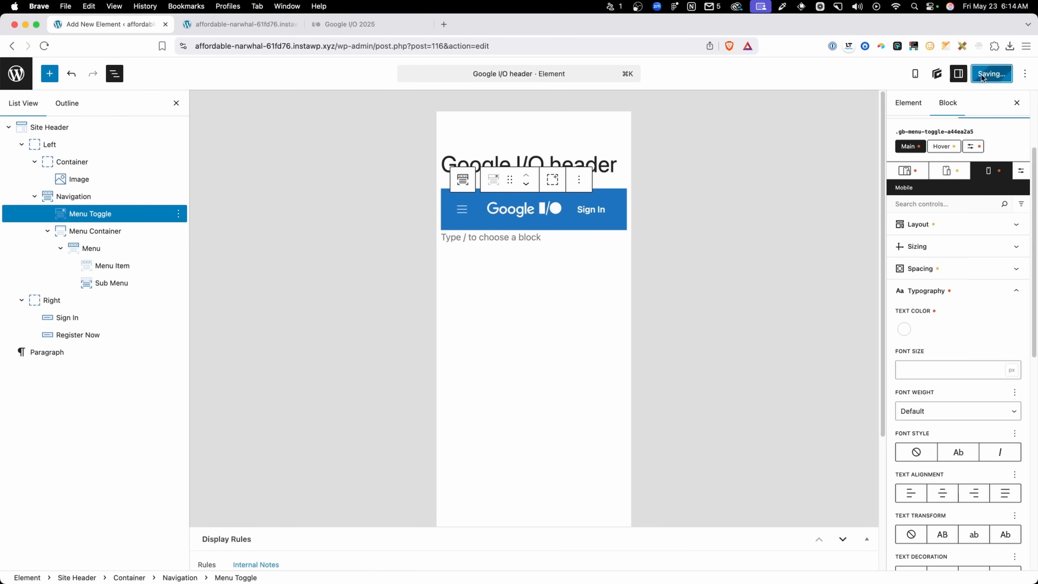
- Reload the home page and open and close the mobile menu to check the toggle's appearance
click(239, 24)
click(265, 47)
key(Return)
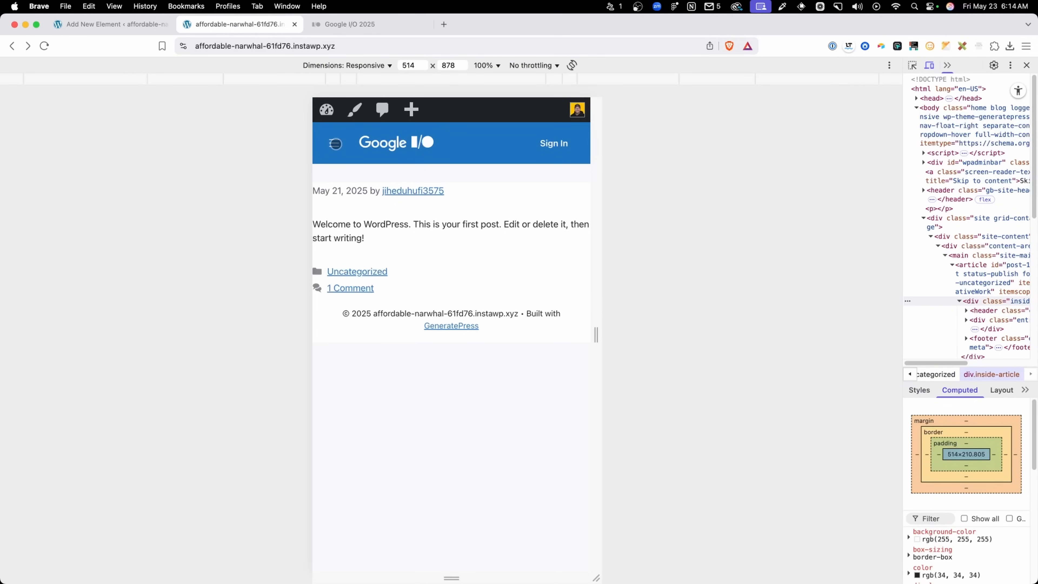
click(337, 146)
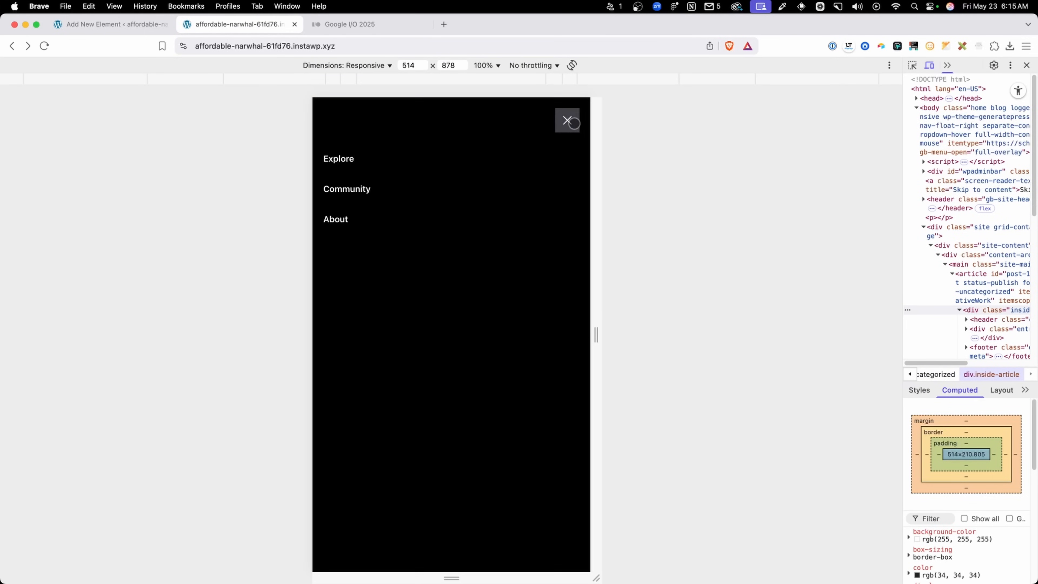
click(567, 120)
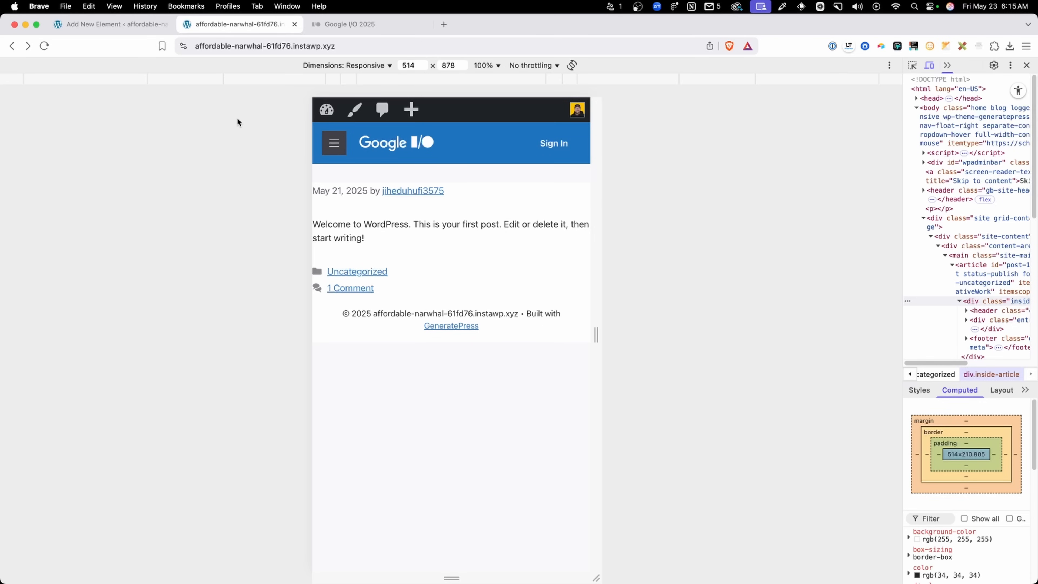
- In the element editor, make all three of the Menu Toggle's background color states fully transparent, rgba(0, 0, 0, 0)
click(124, 24)
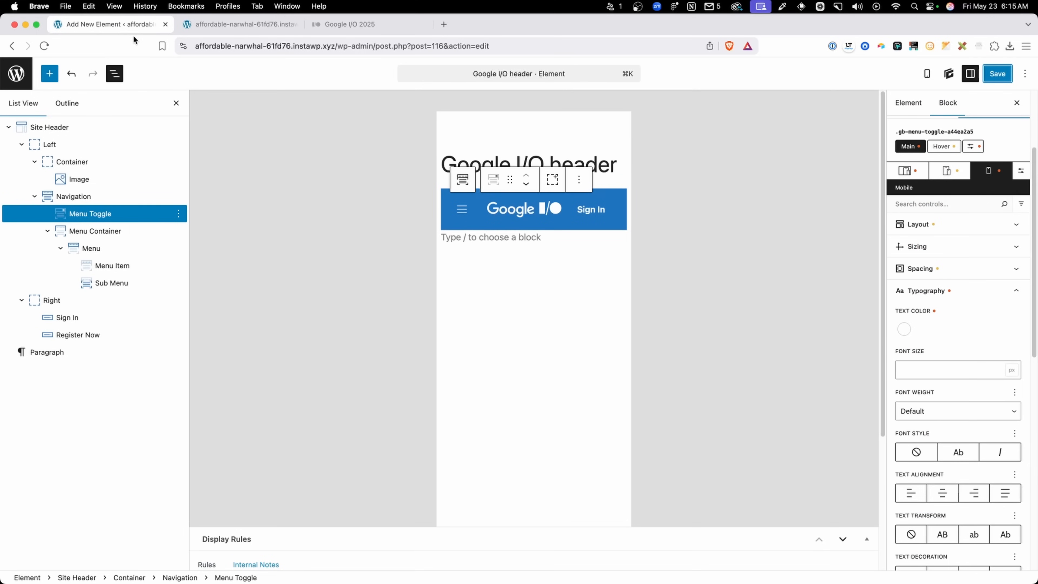
click(113, 214)
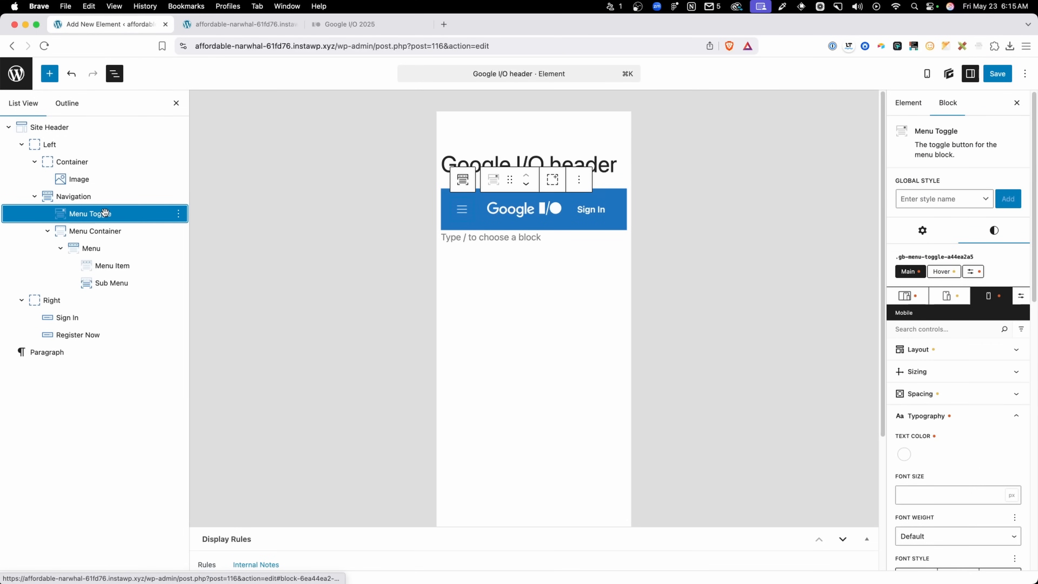
click(919, 231)
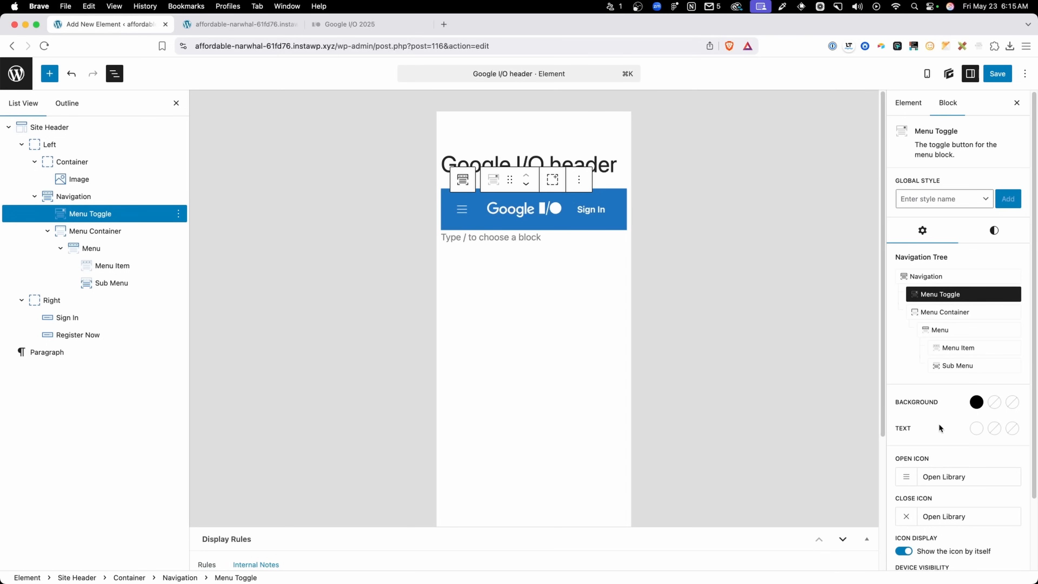
click(994, 230)
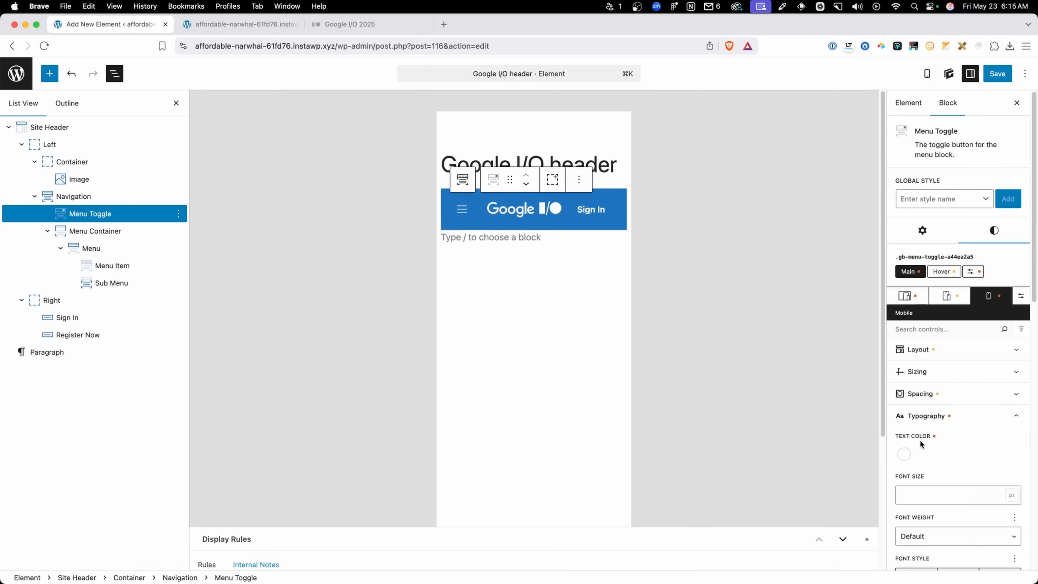
scroll(932, 452, down, 10)
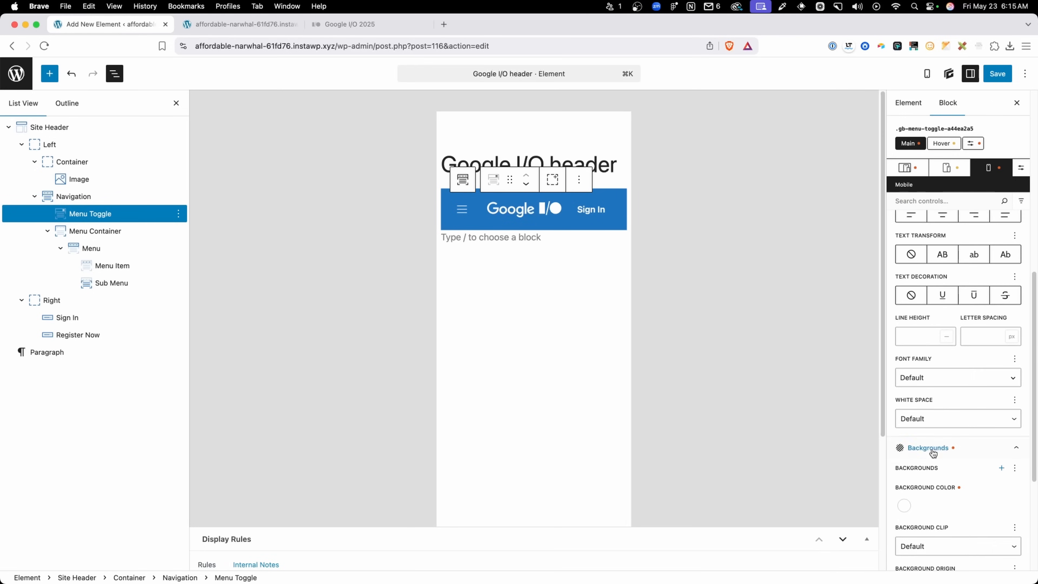
scroll(919, 175, up, 10)
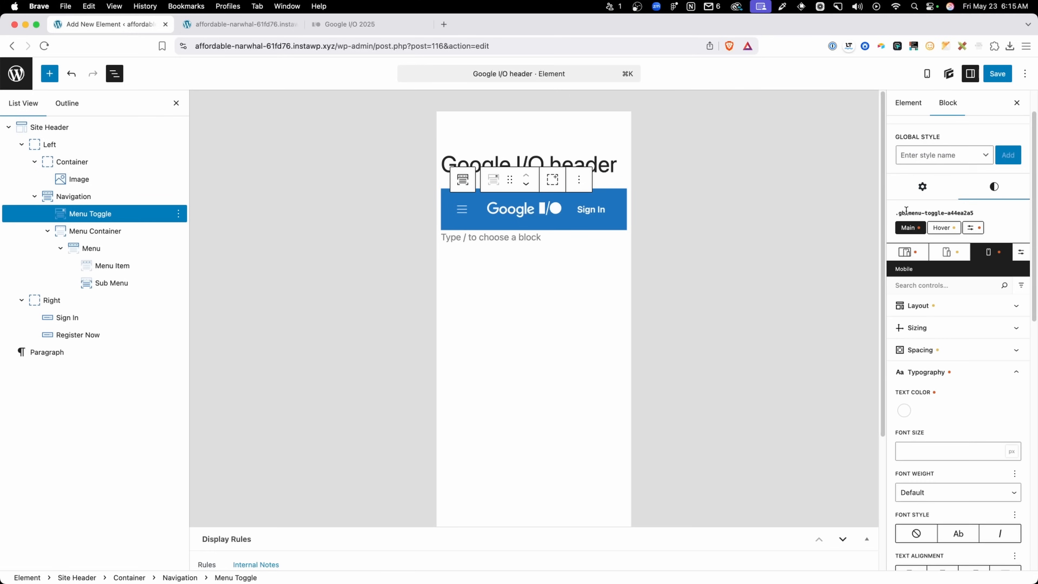
click(915, 193)
click(976, 358)
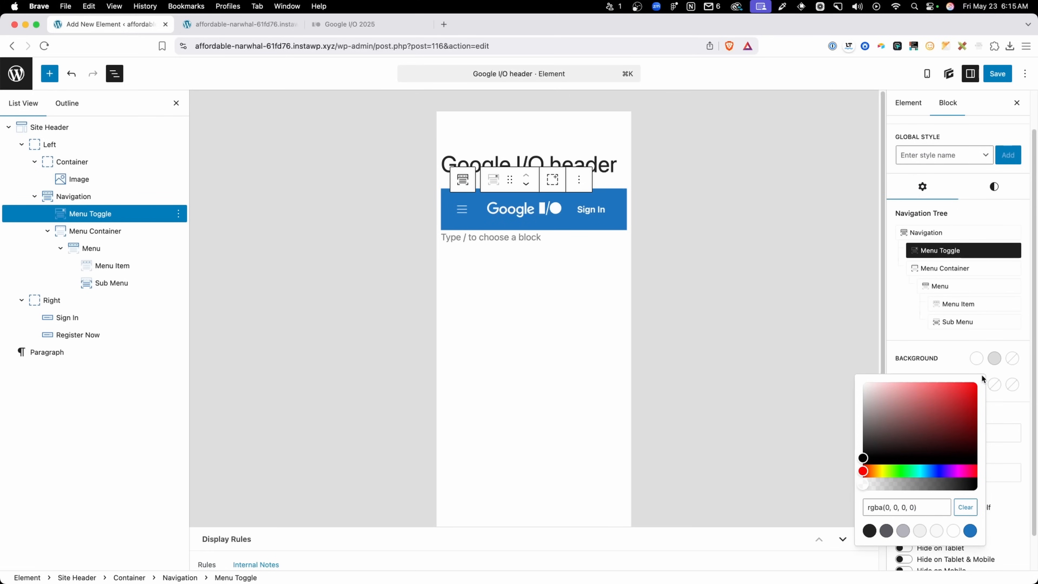
click(993, 358)
drag(978, 484, 836, 486)
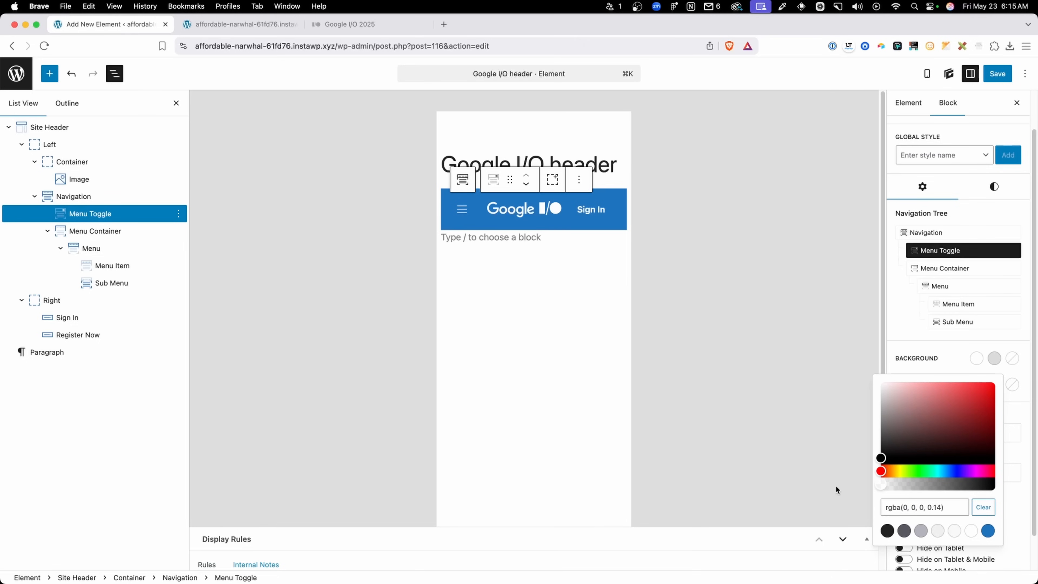
click(1010, 358)
drag(986, 485, 853, 498)
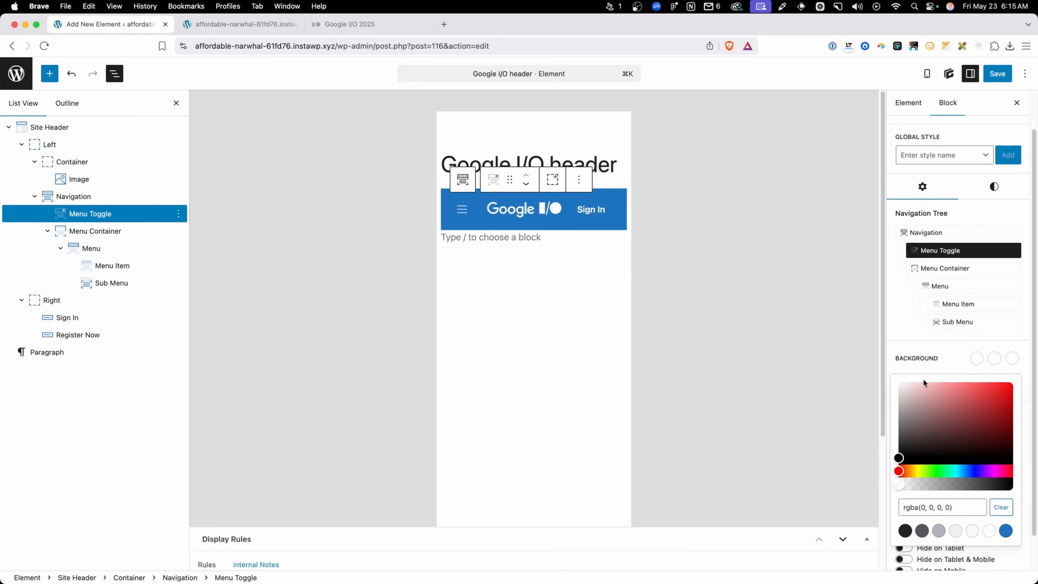
click(940, 367)
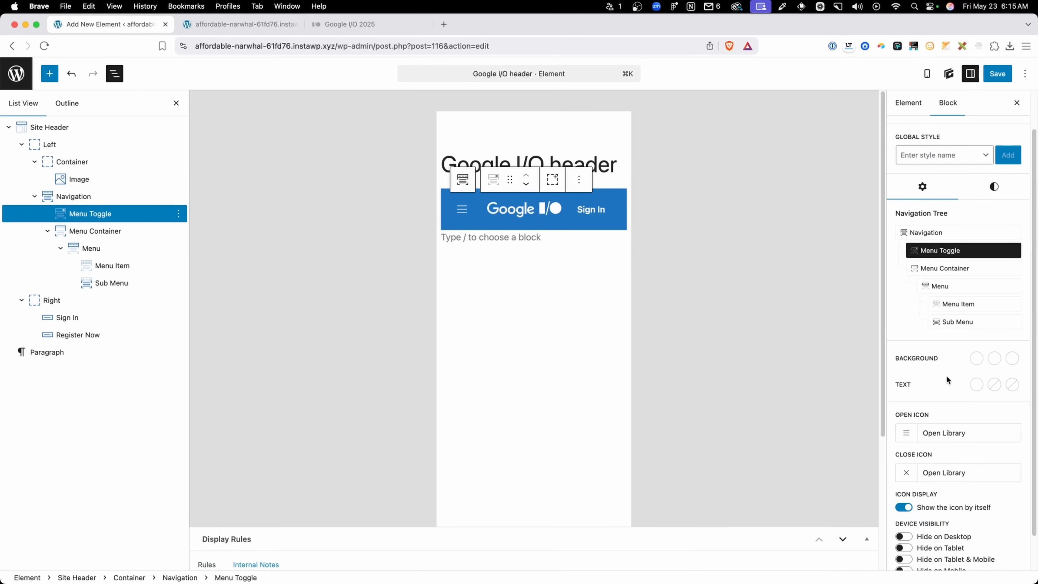
- Set all three of the Menu Toggle's text color states to white, var(--base-3), and save the element
click(974, 385)
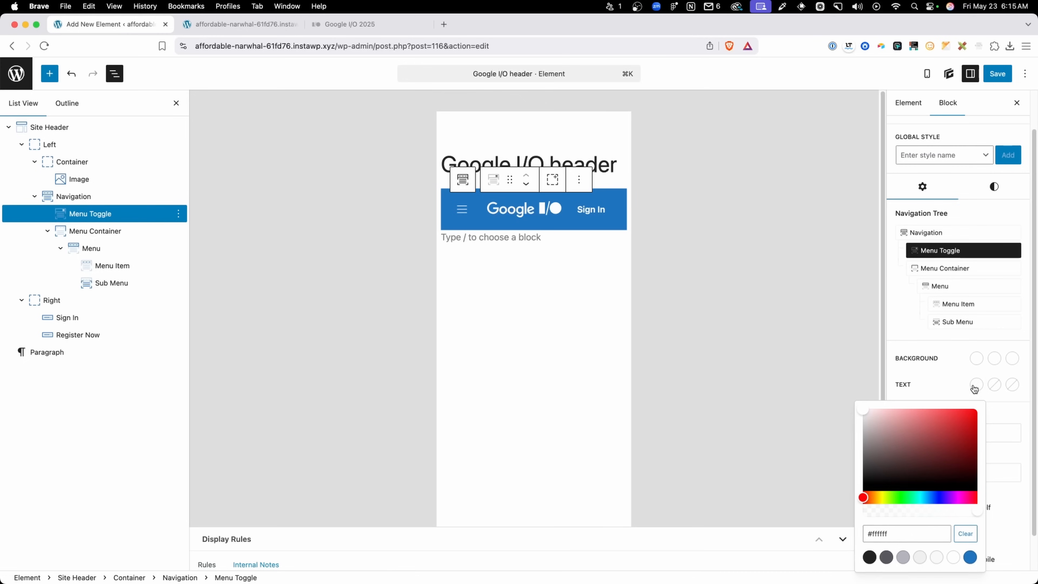
click(955, 557)
click(993, 385)
click(970, 556)
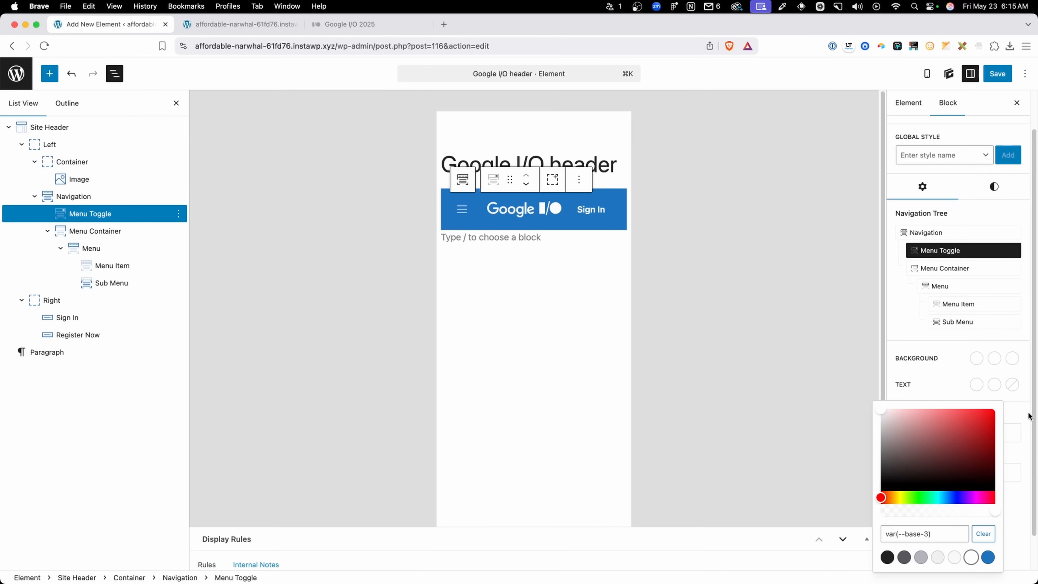
click(1012, 384)
click(989, 557)
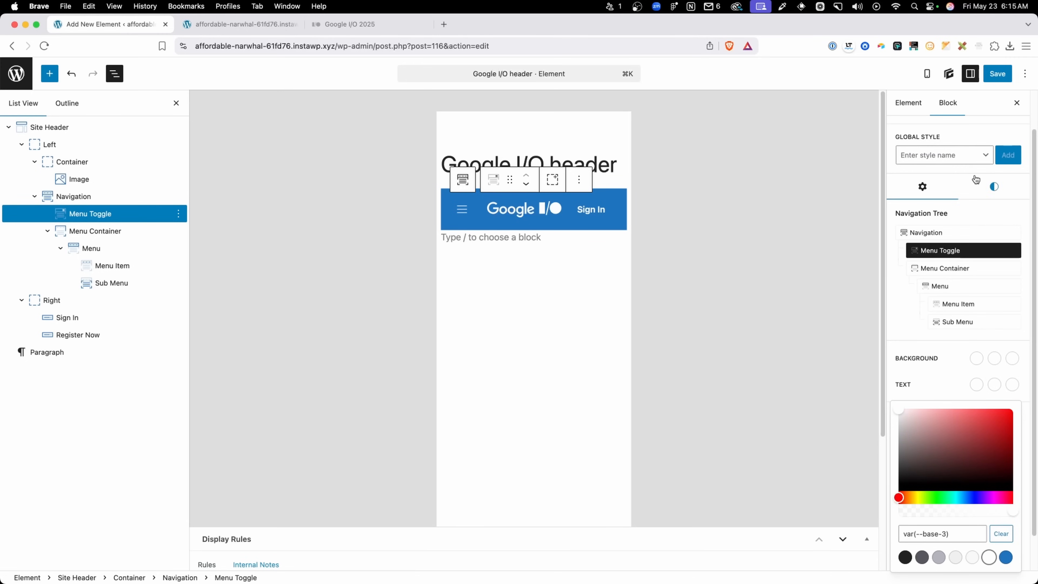
click(995, 68)
- Check the mobile menu's toggle and close icon on the home page, and compare it with the open mobile menu on the Google I/O site
click(252, 25)
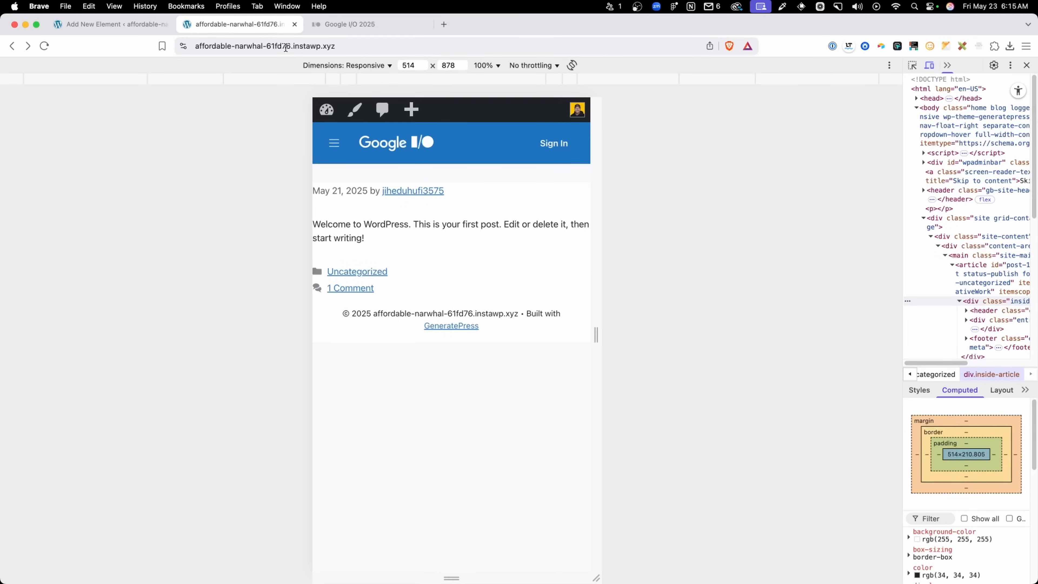
click(333, 143)
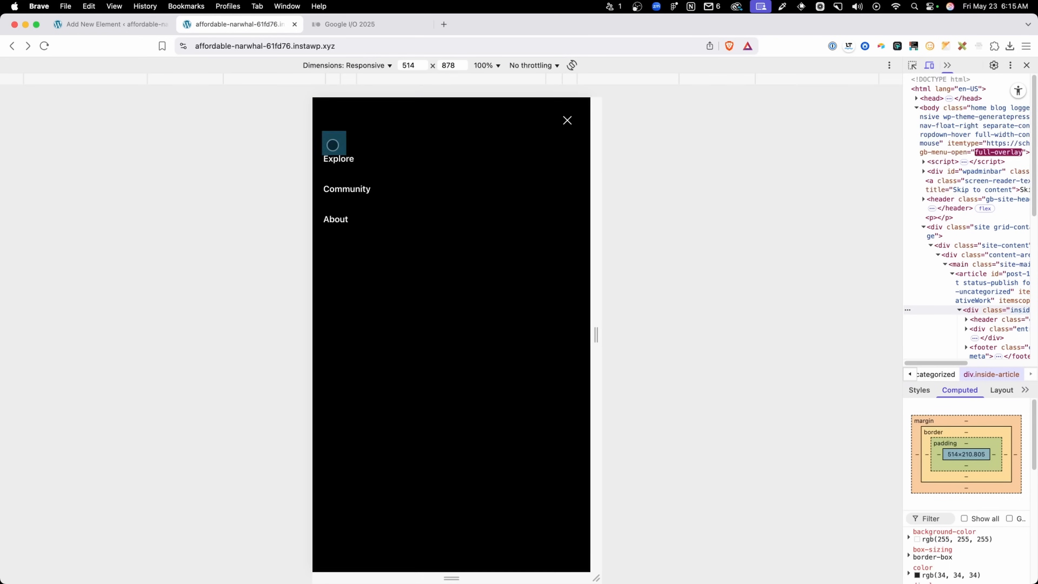
click(566, 120)
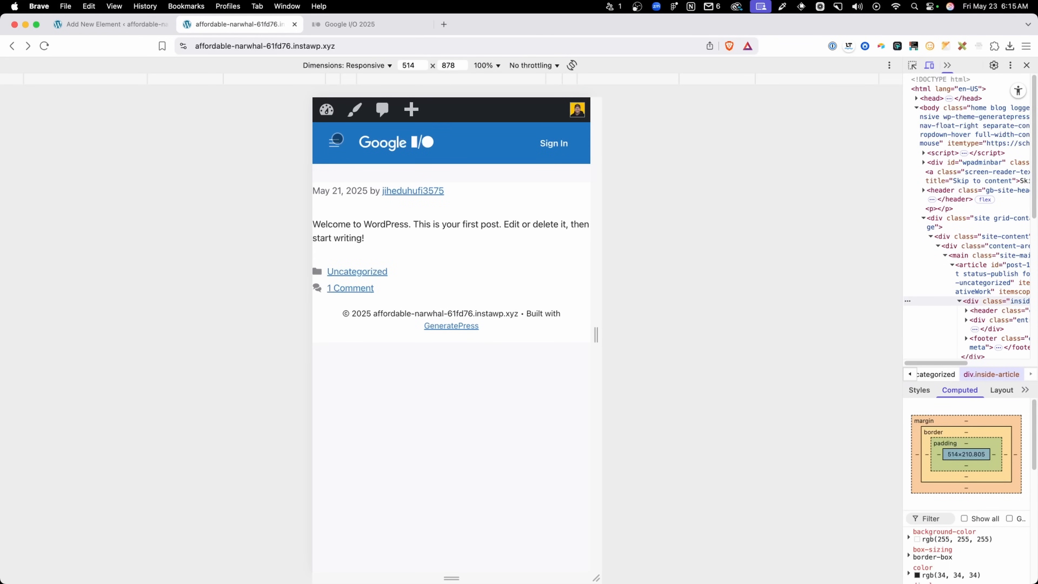
click(334, 142)
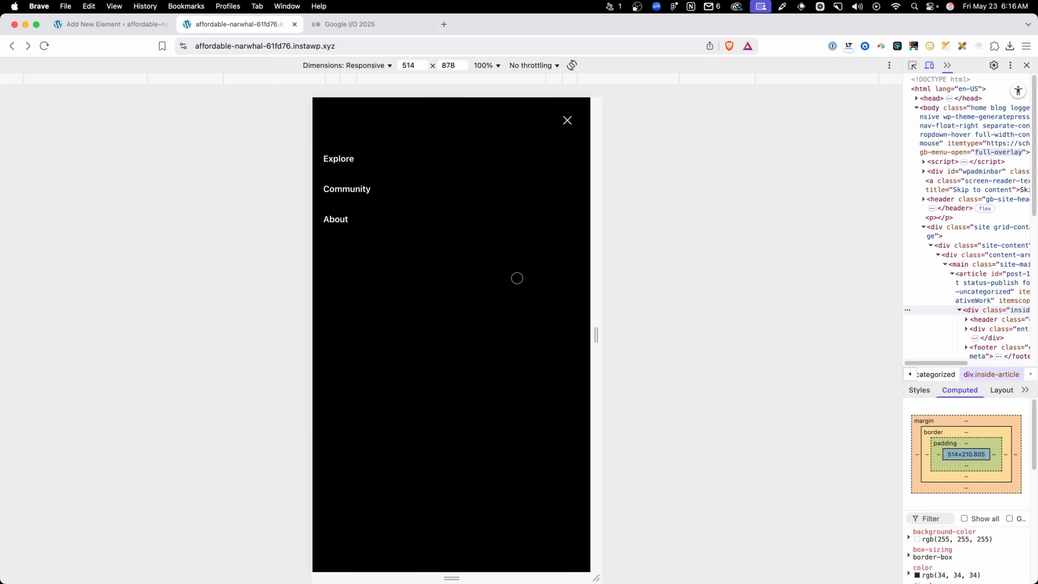
click(373, 24)
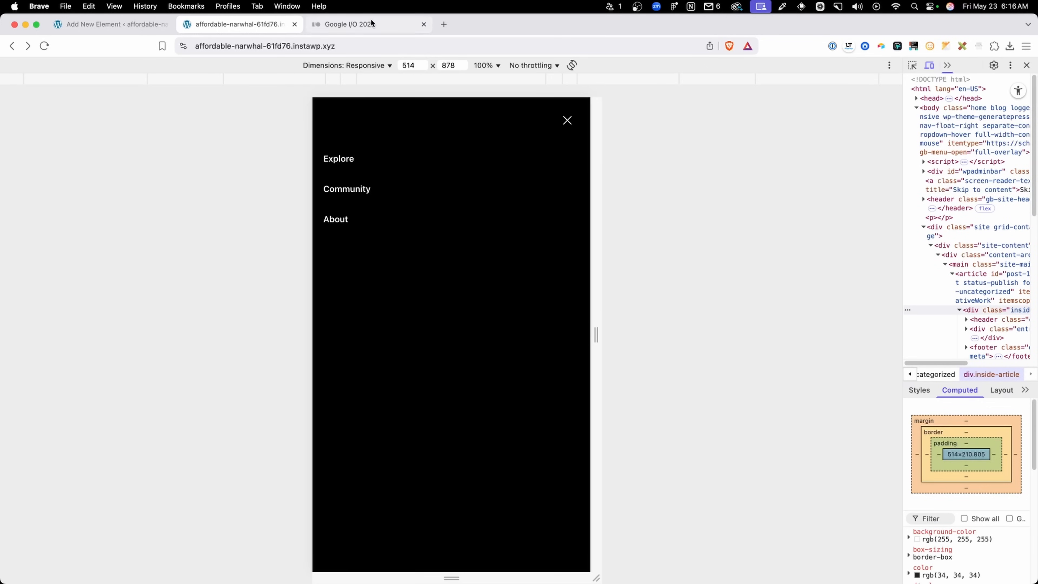
click(329, 115)
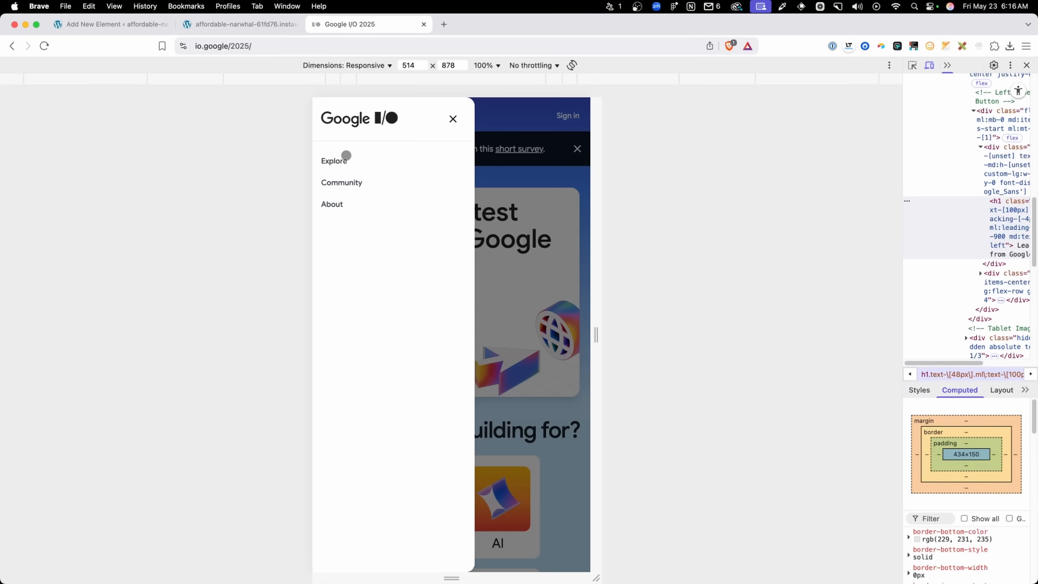
- Return to the element editor and open the mobile menu in the header preview
click(126, 24)
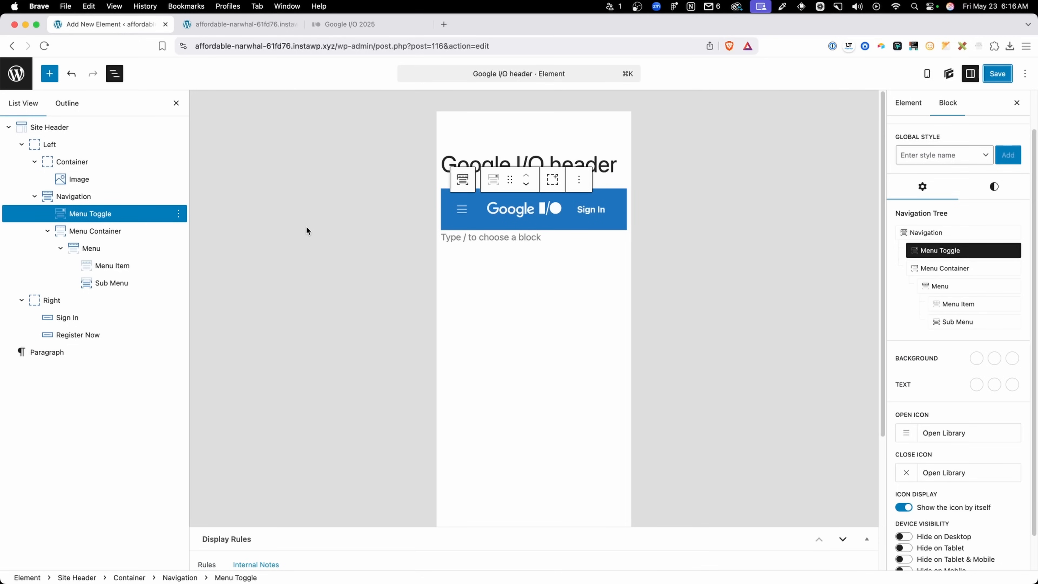
click(463, 211)
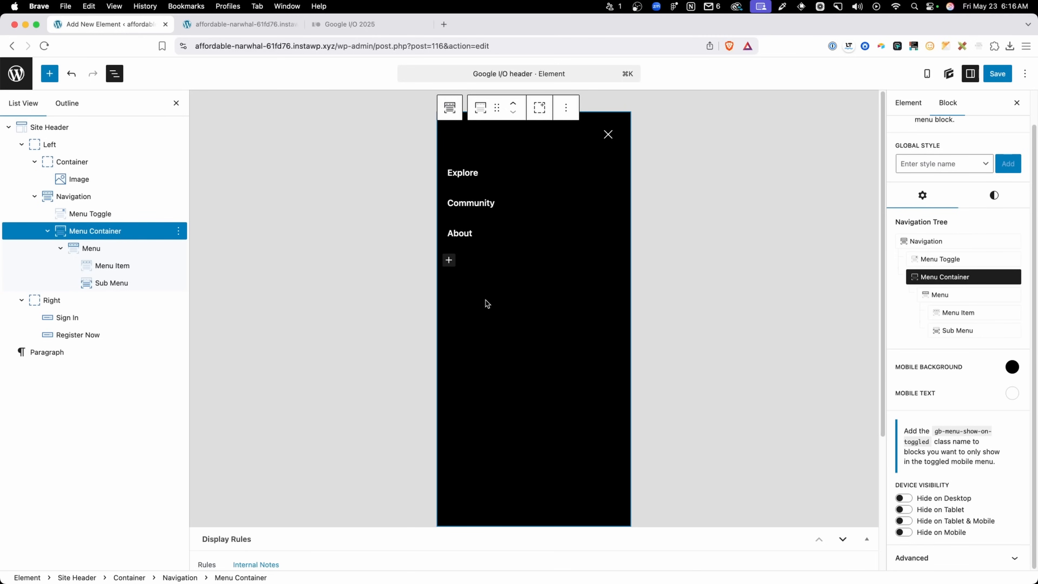
- Try the Partial overlay mobile menu type on the Navigation block, and return it to Full overlay
click(107, 195)
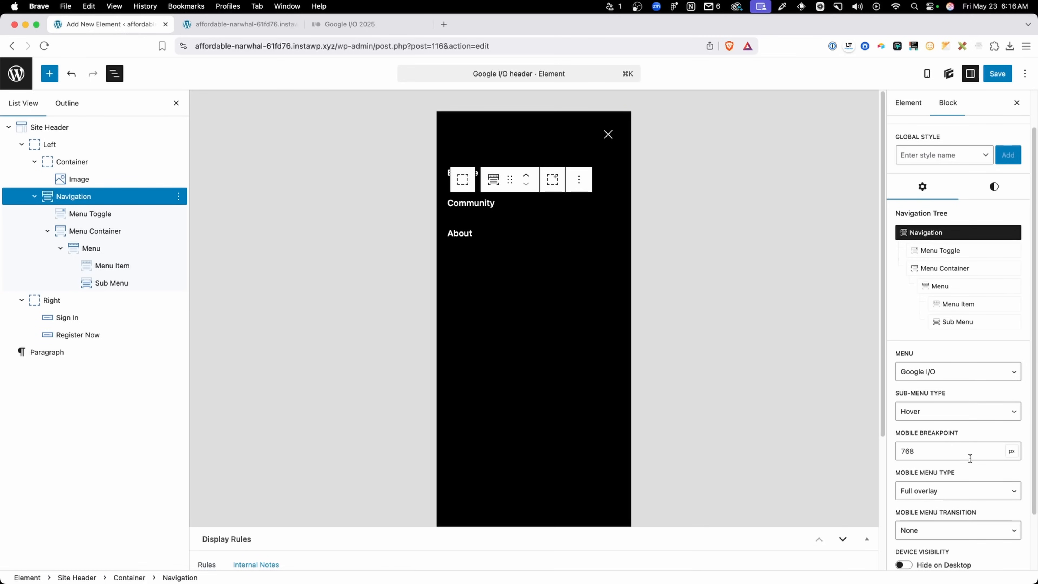
scroll(970, 460, down, 3)
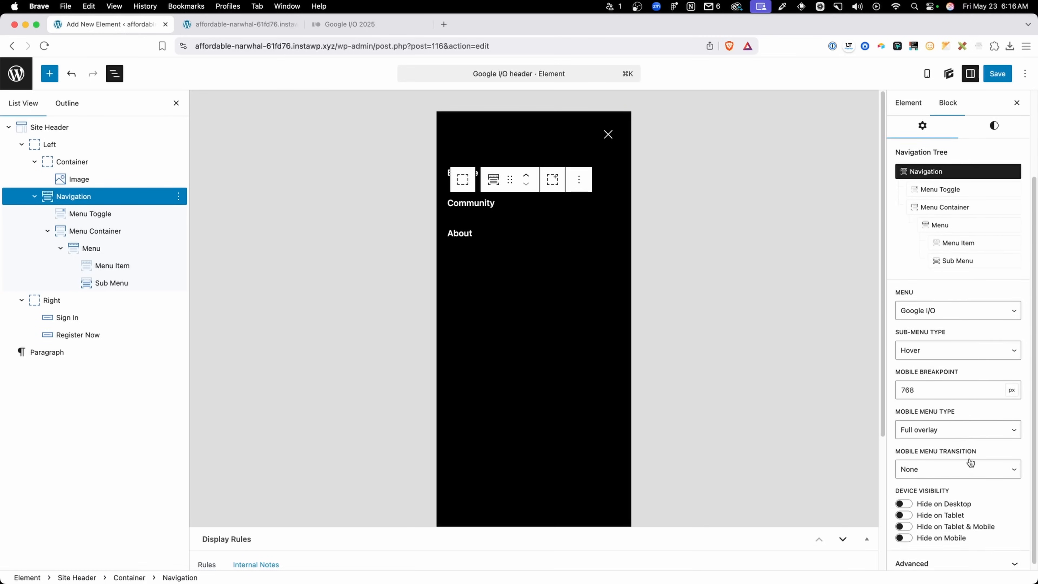
click(932, 421)
click(932, 437)
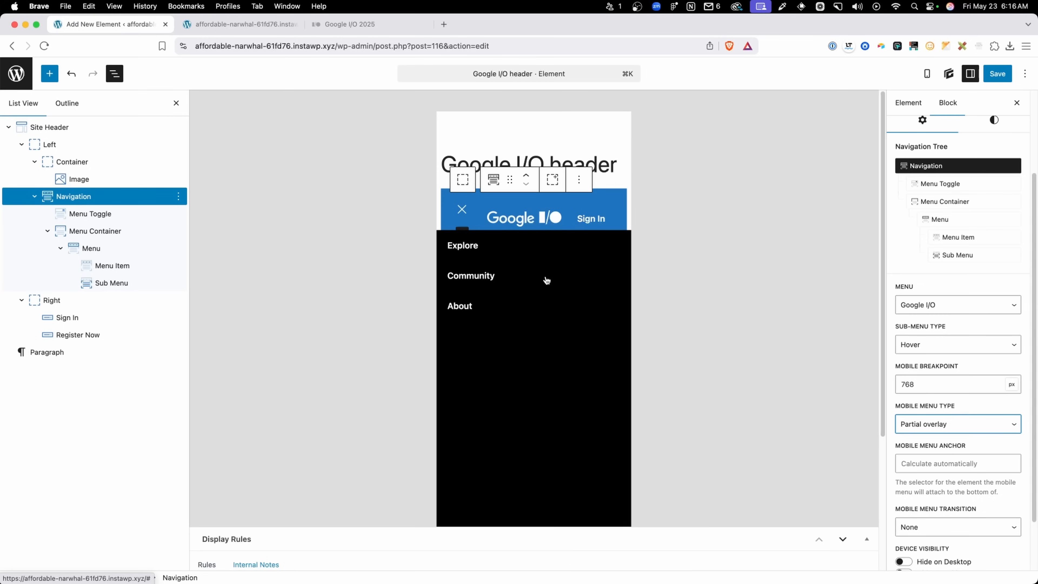
click(939, 431)
click(935, 411)
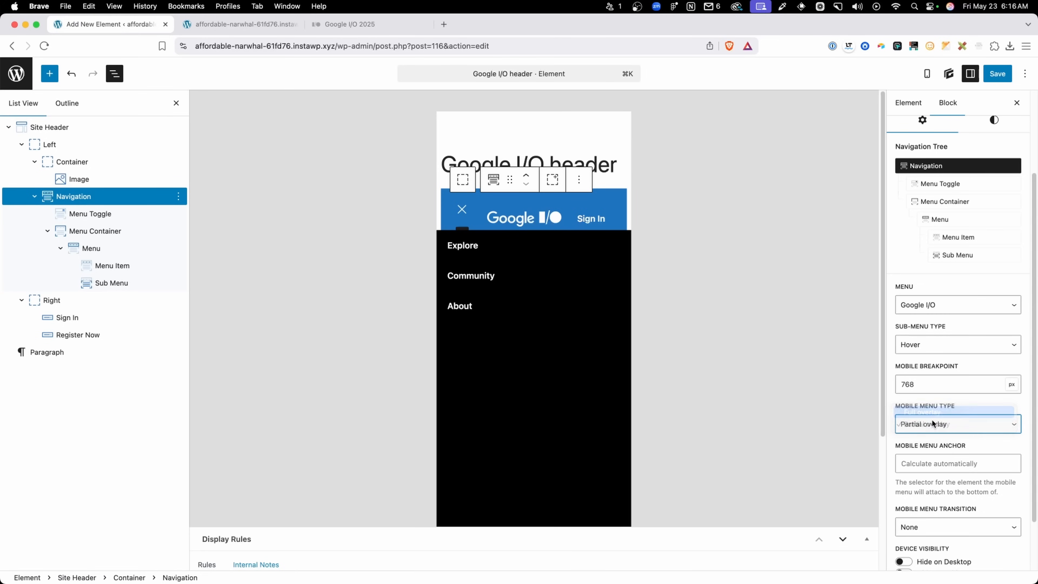
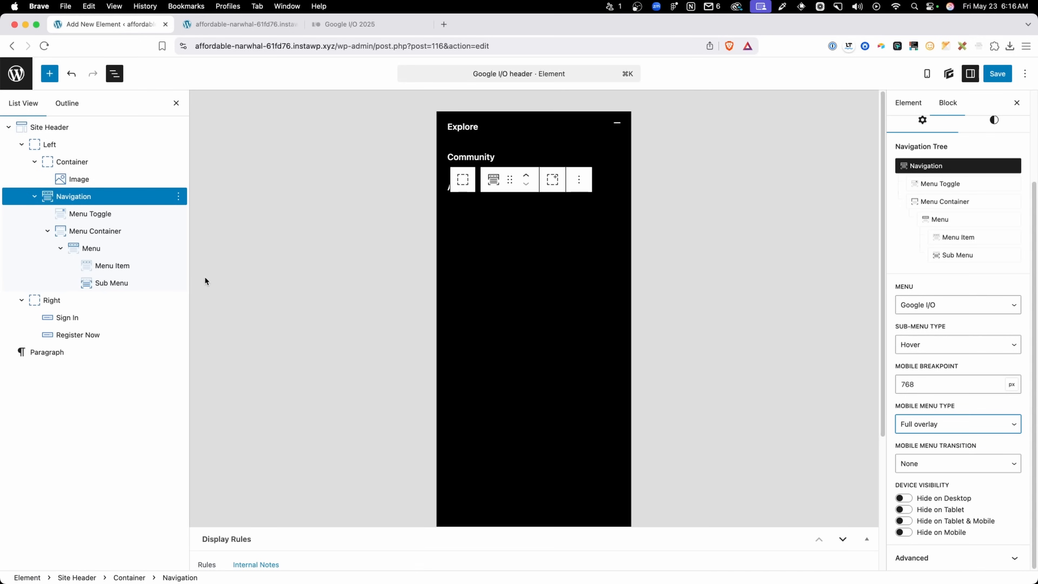
- Set the Menu Container's mobile background to white and its mobile text color to var(--contrast)
click(117, 232)
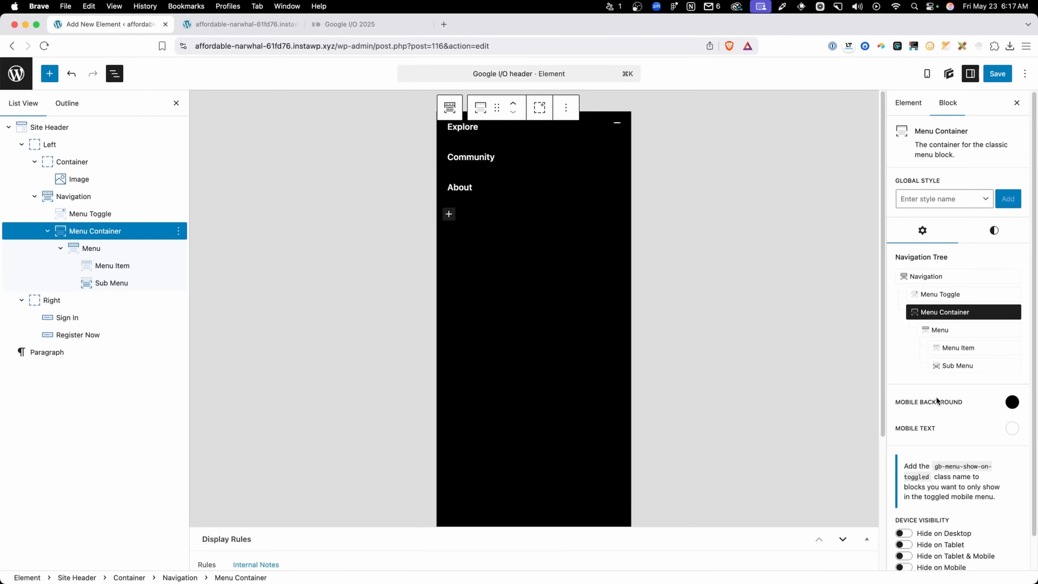
drag(936, 402, 964, 402)
drag(911, 434, 936, 431)
click(933, 428)
click(1005, 403)
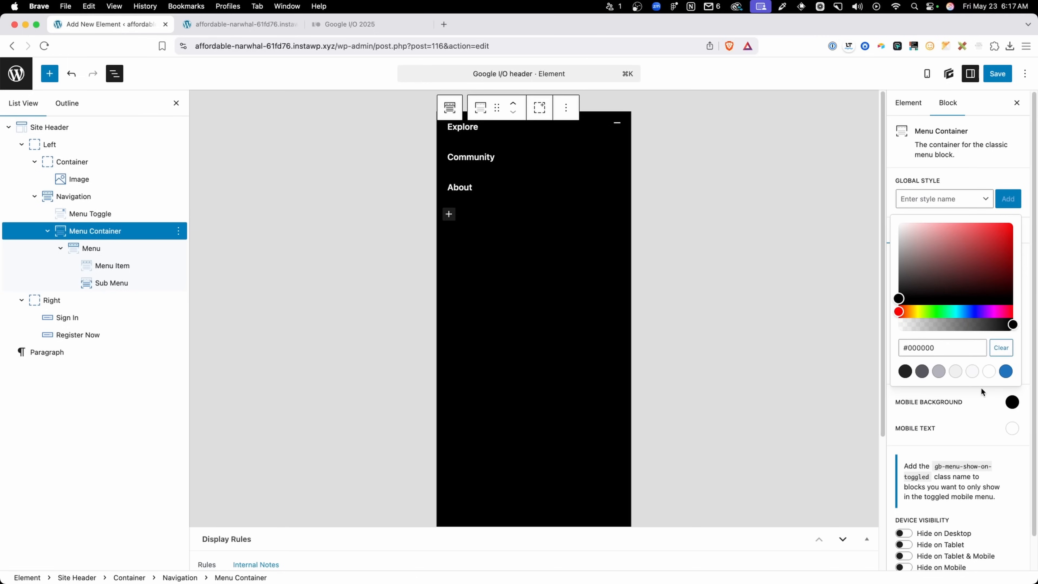
click(988, 370)
click(1009, 426)
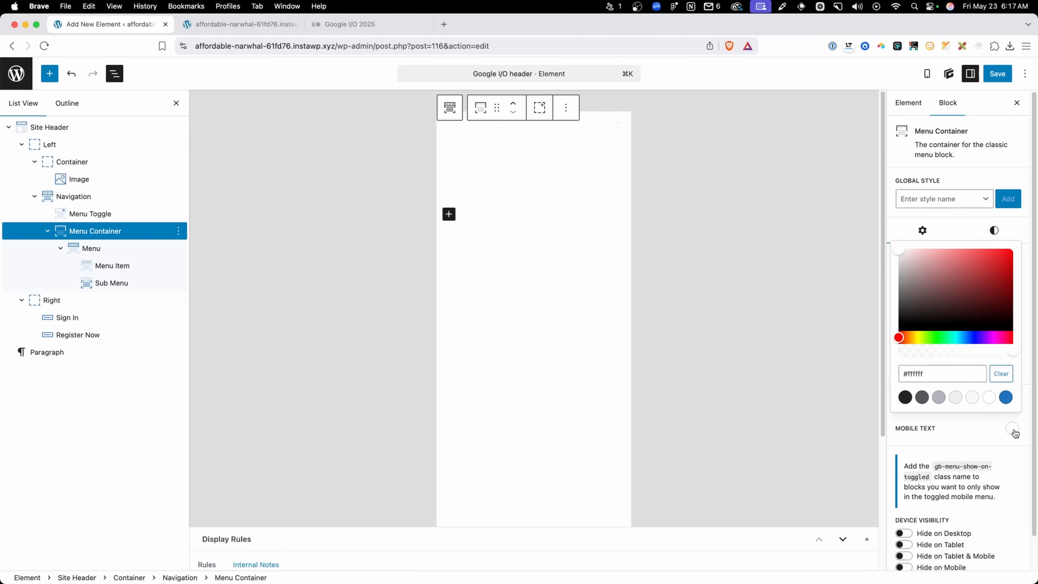
click(905, 397)
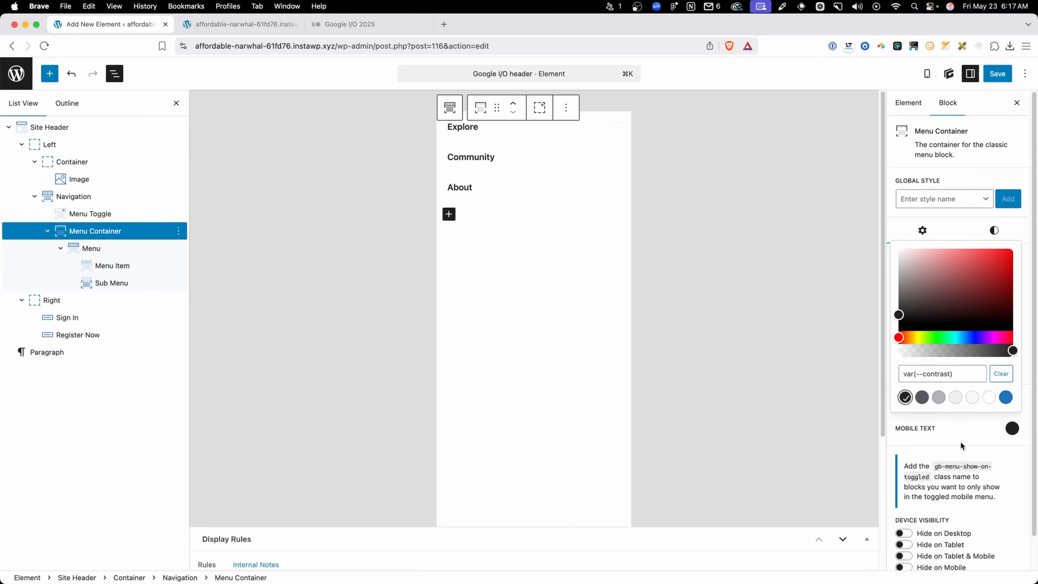
click(961, 441)
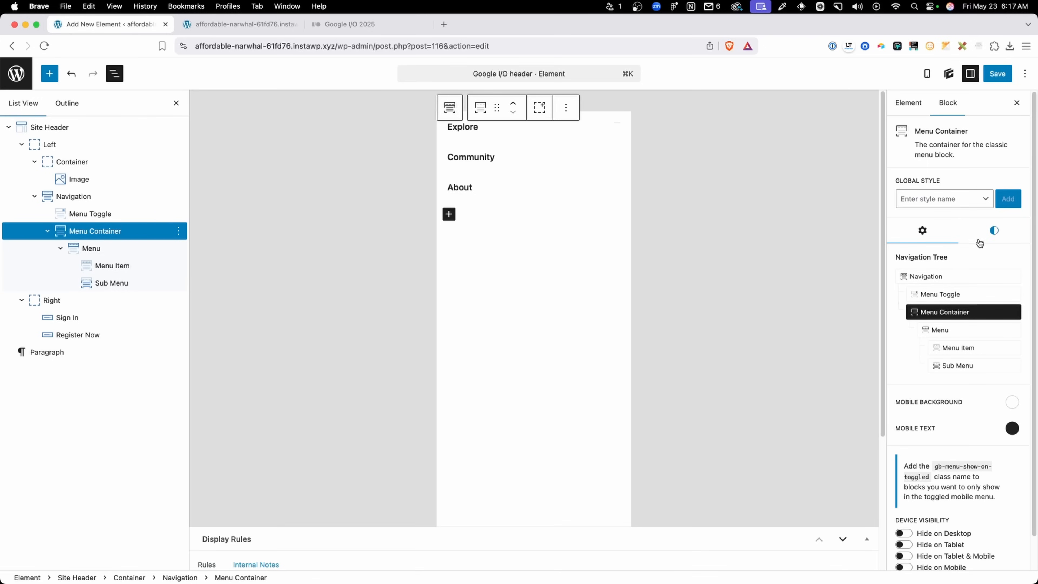
- Limit the Menu Container's mobile max width to 300 px and save the element
click(994, 230)
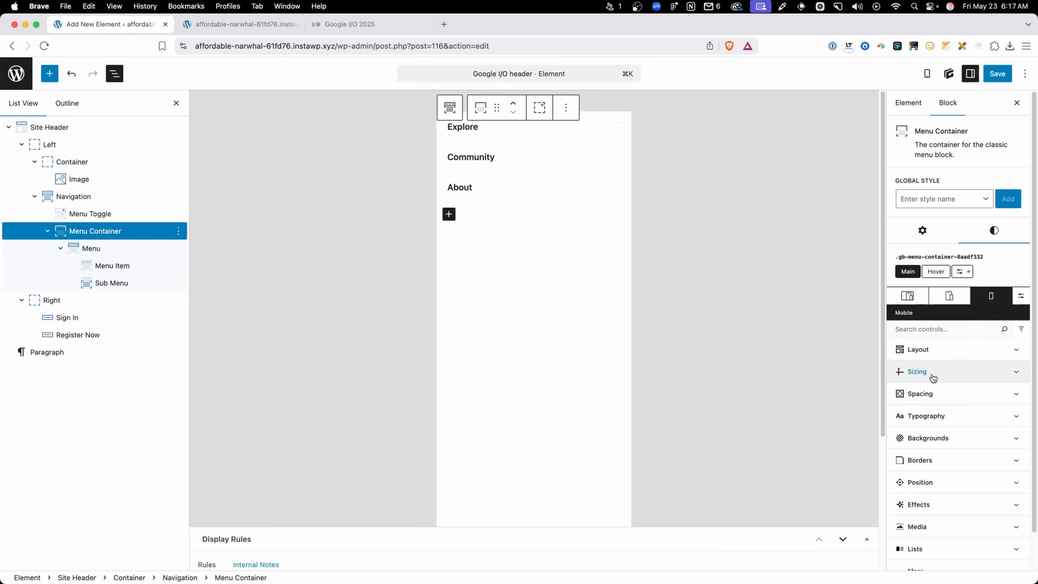
click(916, 371)
scroll(923, 412, down, 3)
click(911, 421)
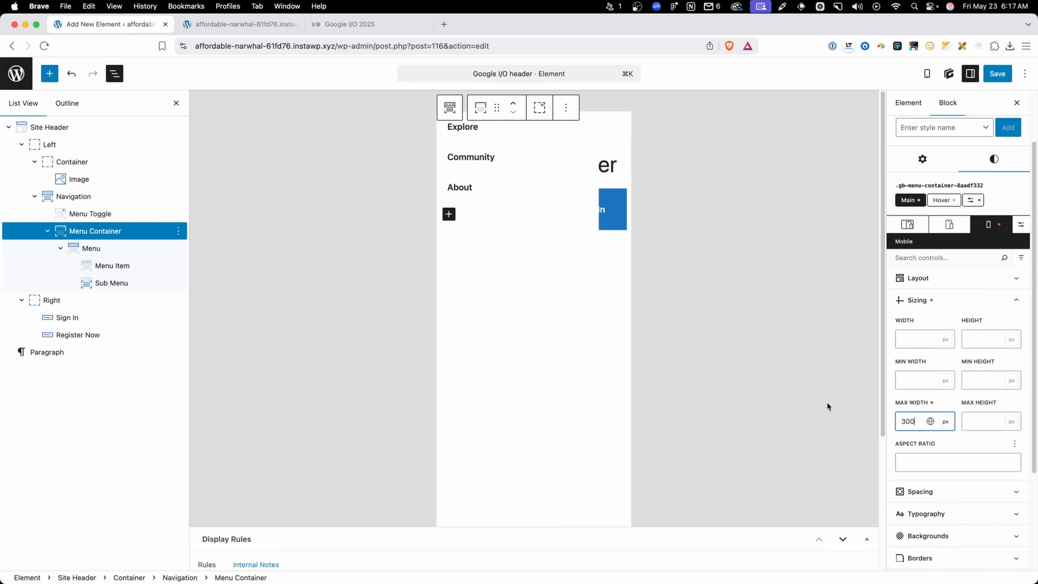
click(997, 74)
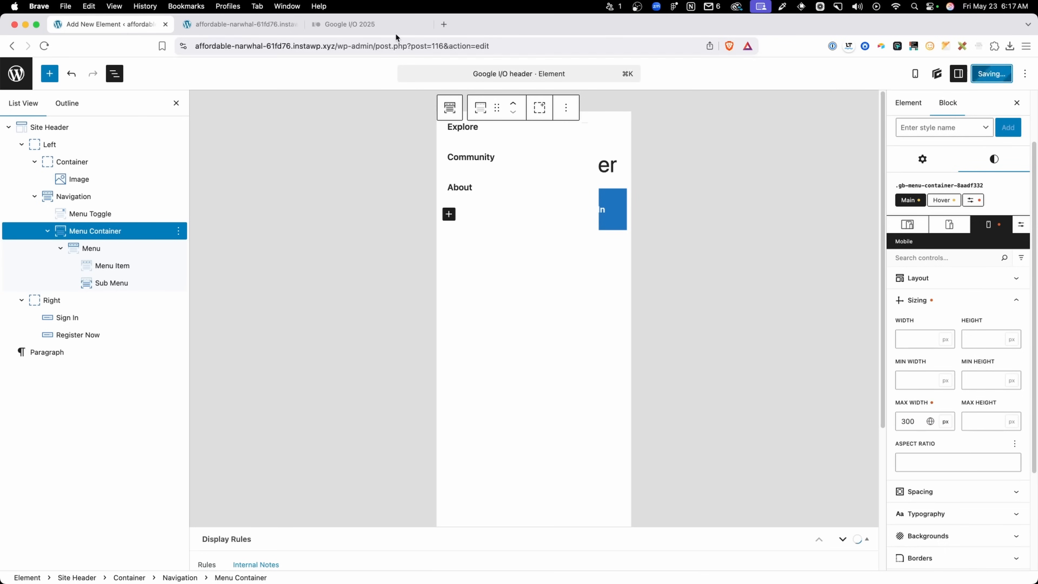
- Reload the home page and open the mobile menu to check the narrower white panel
click(232, 28)
click(269, 47)
key(Return)
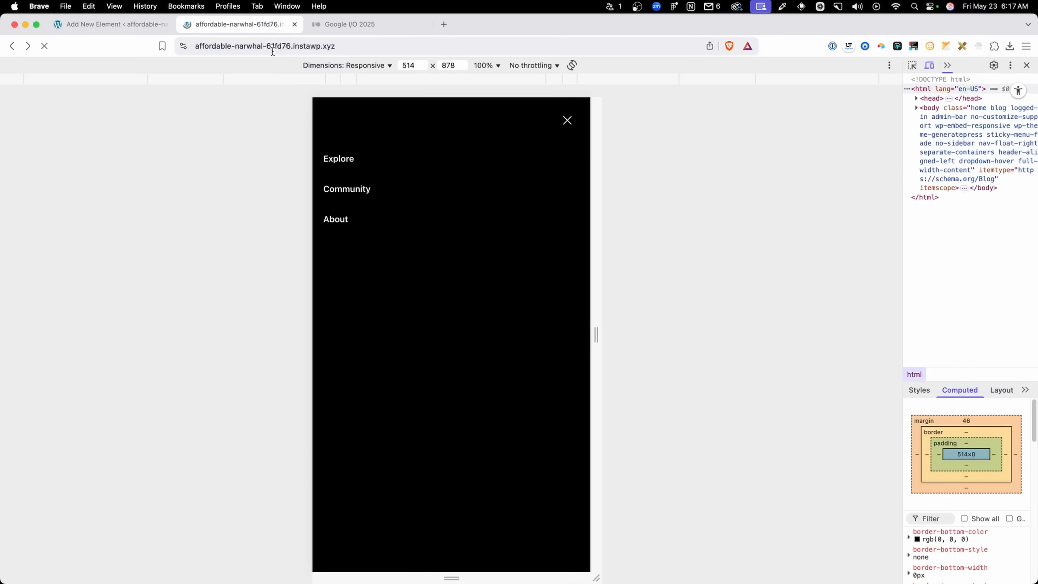
click(331, 143)
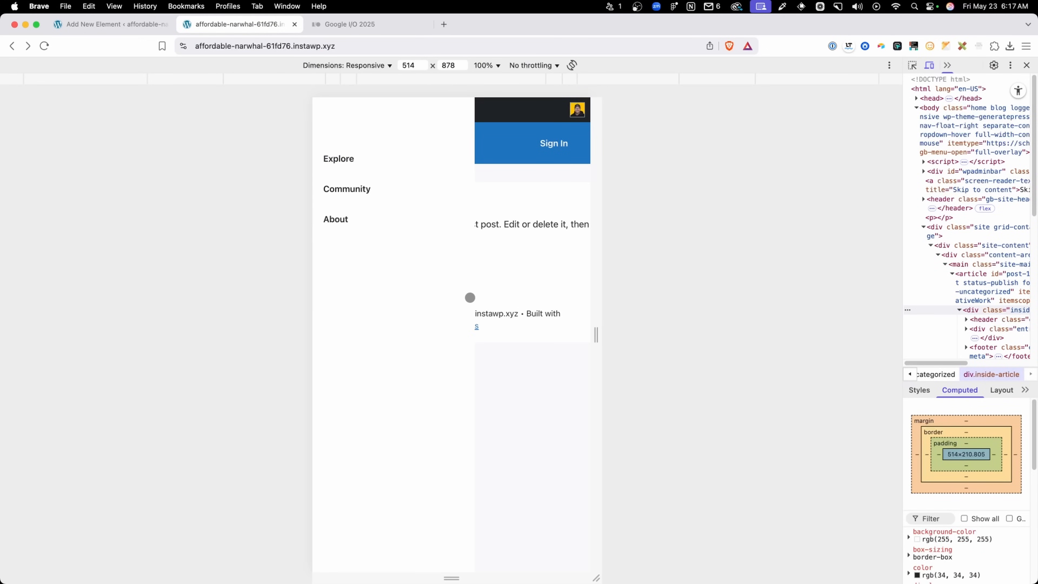
- In the element editor, give the Menu Container a 16 px mobile border radius on its top right and bottom right corners
click(116, 23)
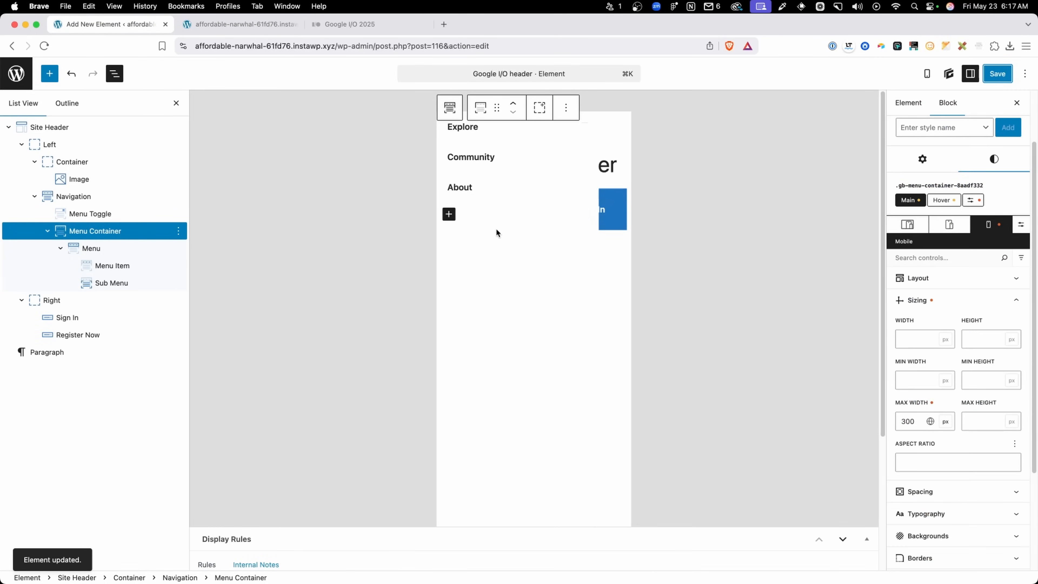
scroll(967, 397, down, 3)
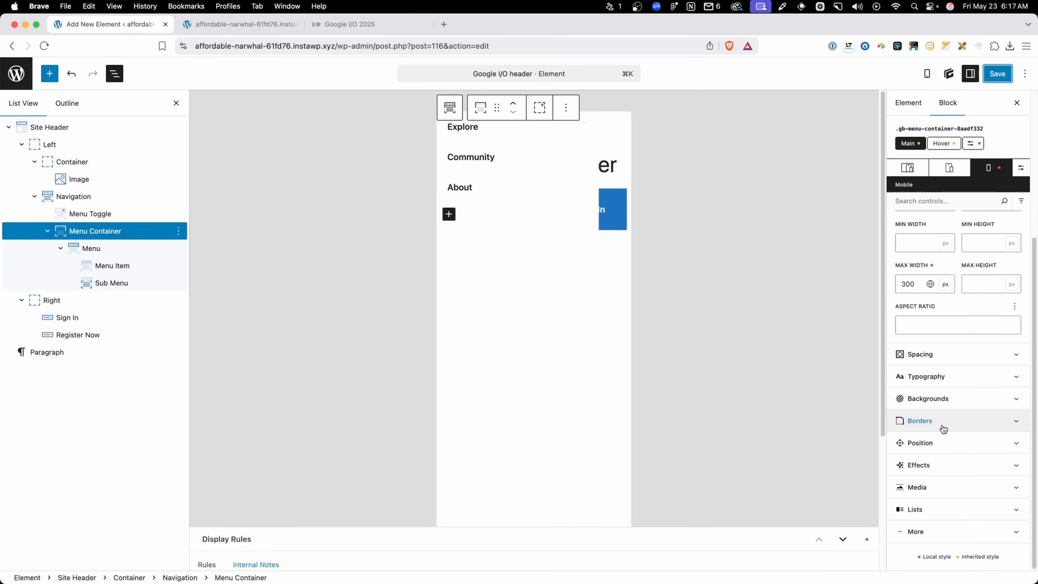
click(939, 421)
scroll(968, 475, down, 2)
click(991, 426)
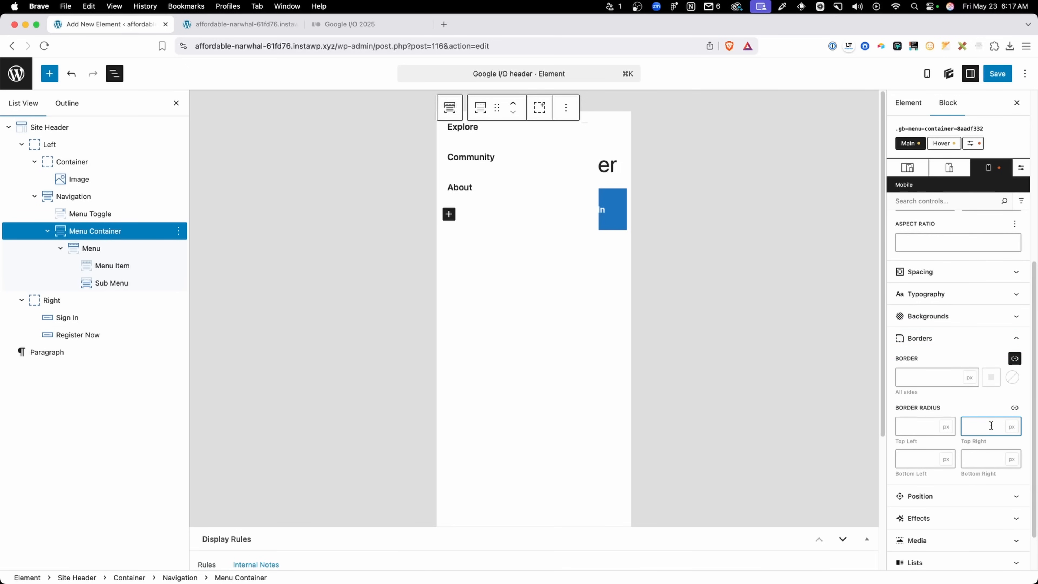
text(16)
click(989, 458)
text(16)
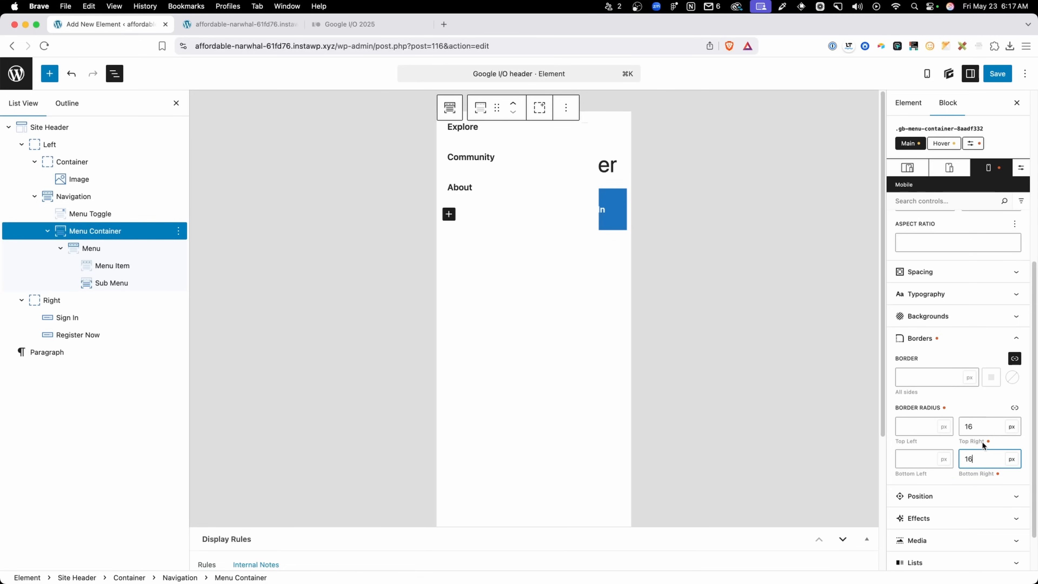
- Compare the home page's open menu with the dimmed page behind the Google I/O menu, and return to the element editor
click(245, 24)
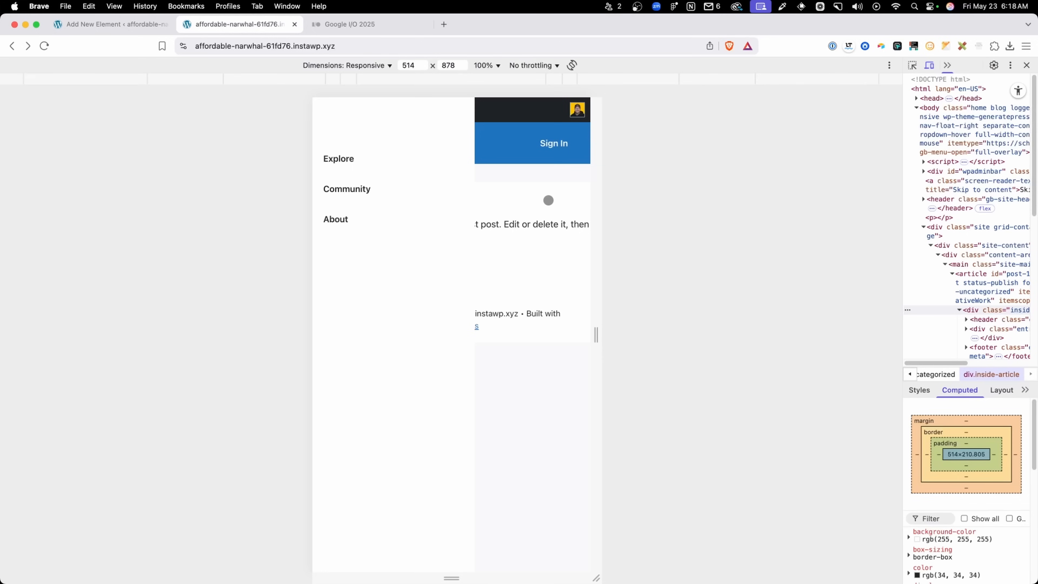
click(343, 27)
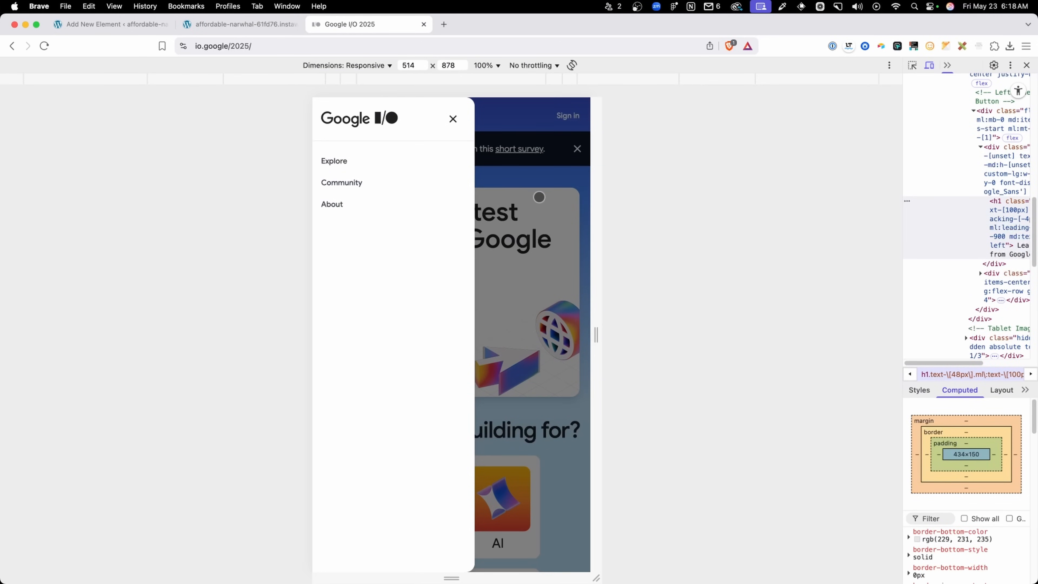
click(134, 25)
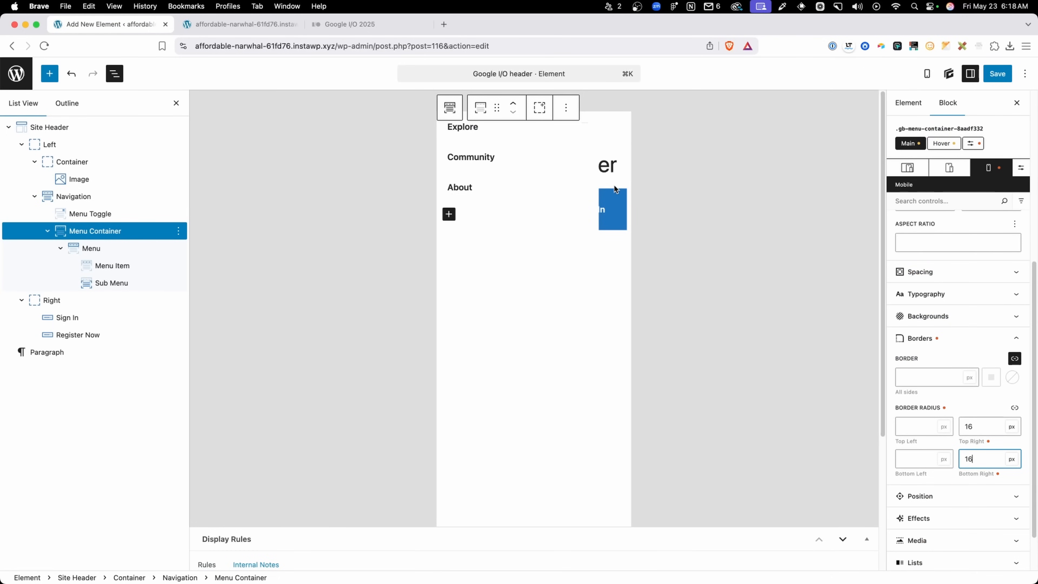
- Add a mobile box shadow to the Menu Container and set its color to var(--contrast)
scroll(973, 409, down, 2)
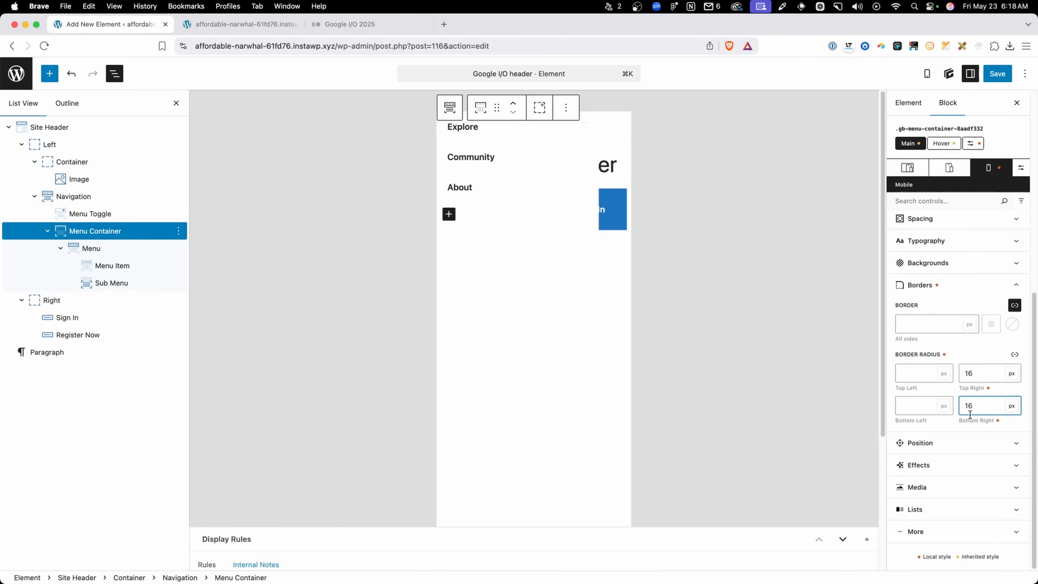
click(947, 476)
scroll(958, 463, down, 3)
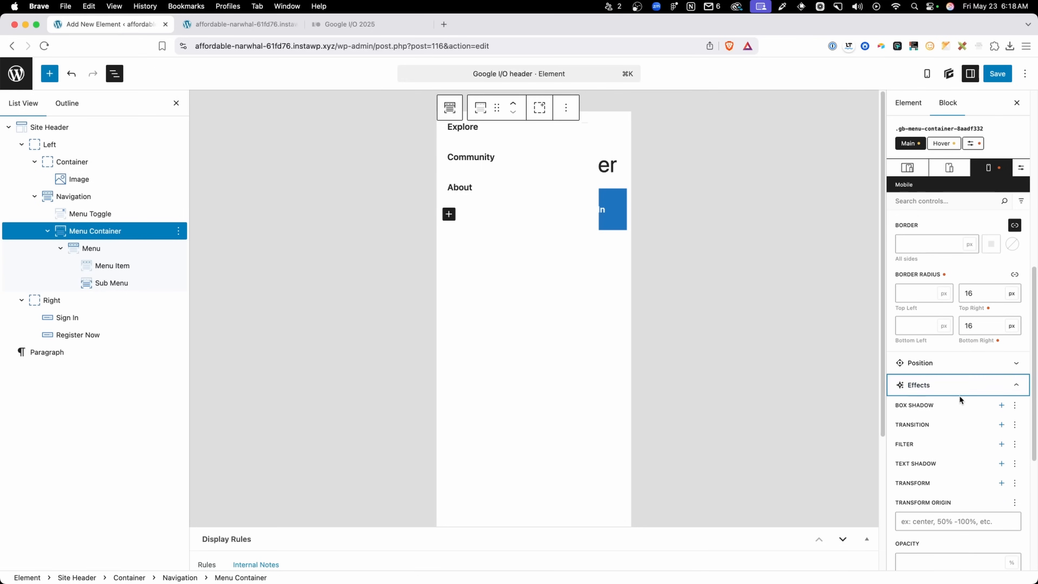
click(1001, 405)
scroll(942, 453, down, 2)
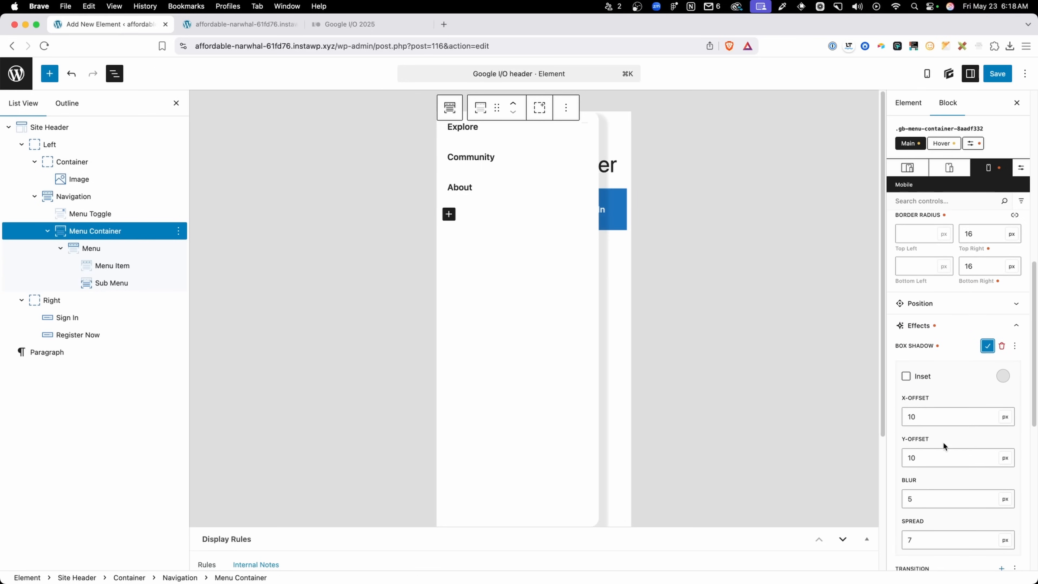
click(1001, 377)
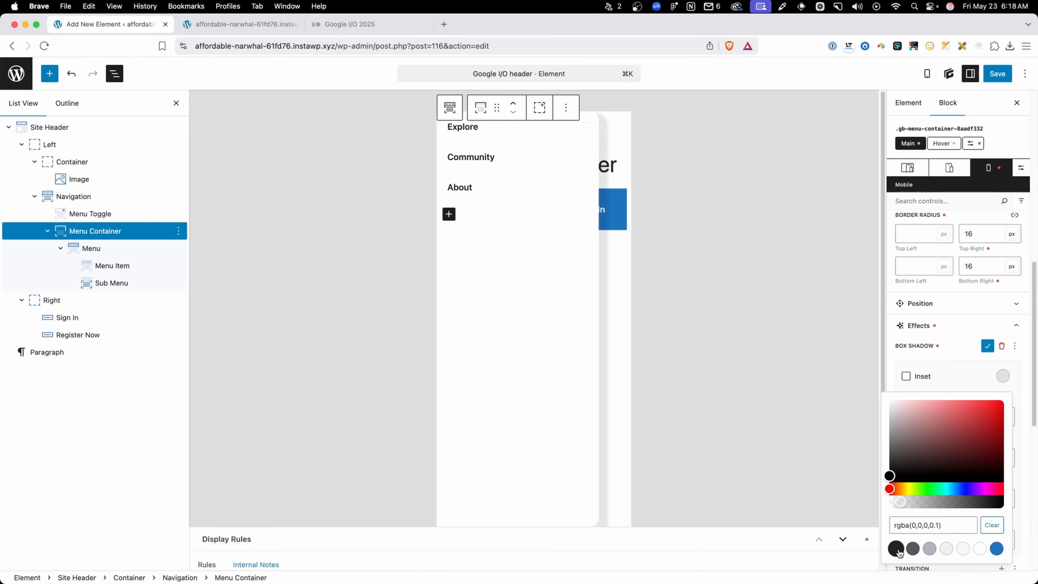
click(896, 549)
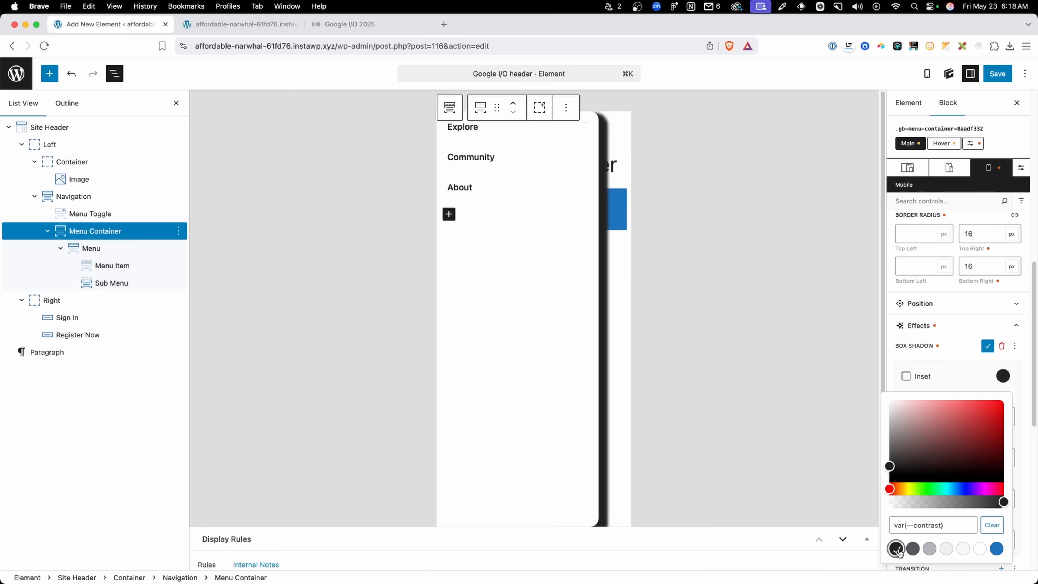
- Set the Menu Container's box shadow to a 0 px Y-offset and a 300 px blur, and save the element
click(958, 378)
double_click(905, 416)
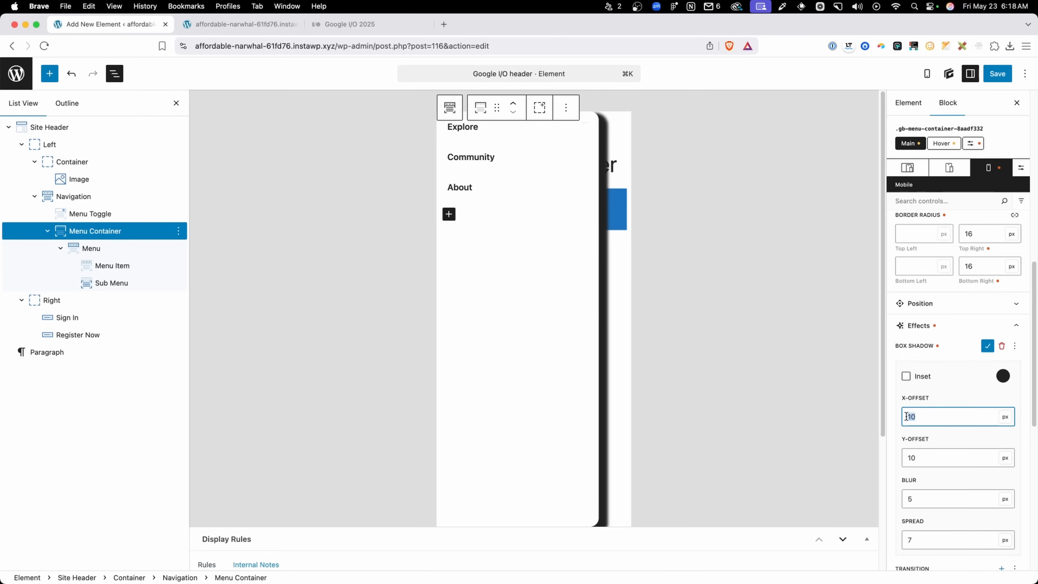
double_click(933, 455)
text(0)
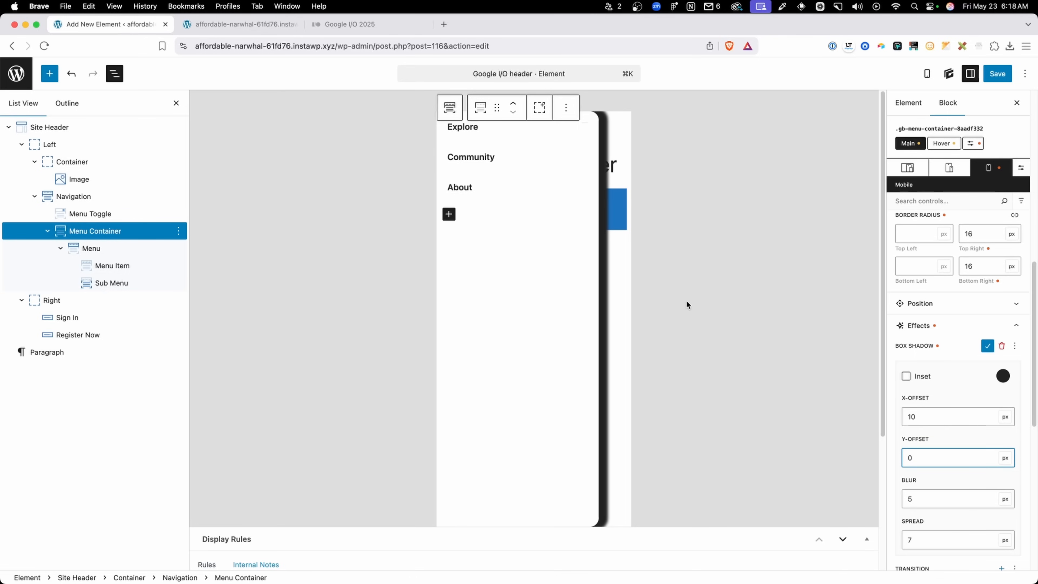
click(926, 497)
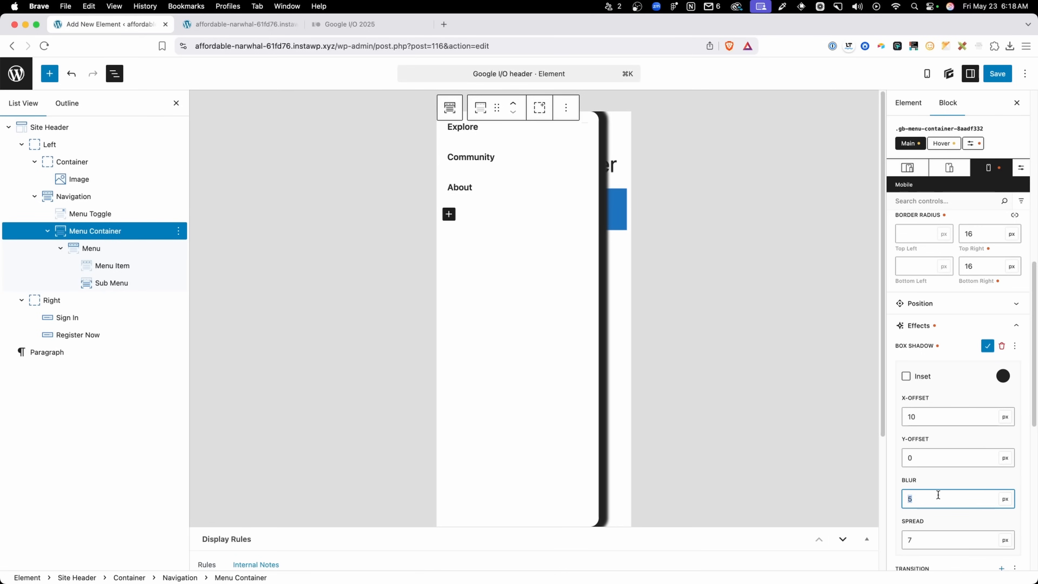
text(300)
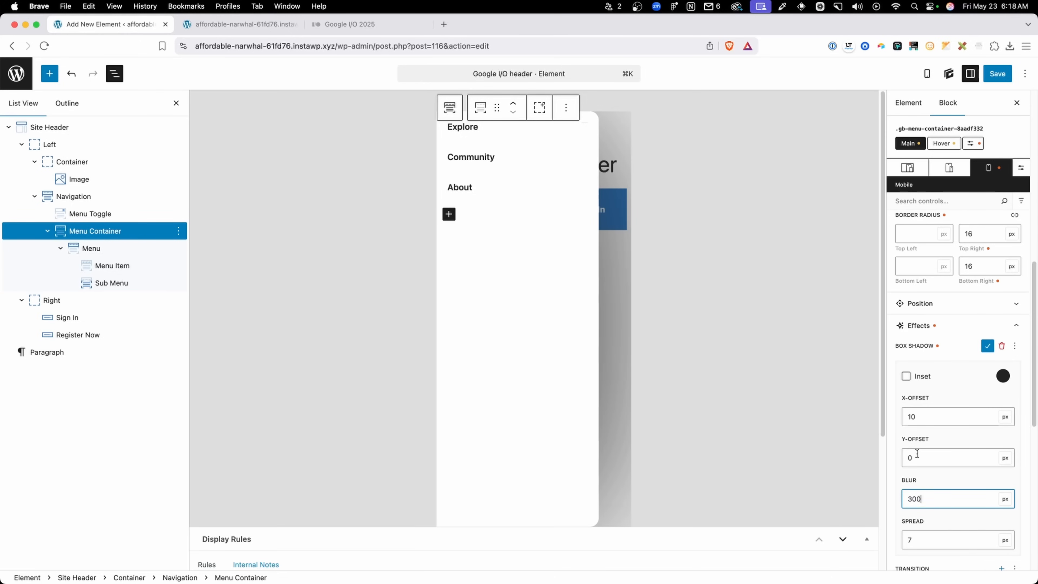
click(994, 77)
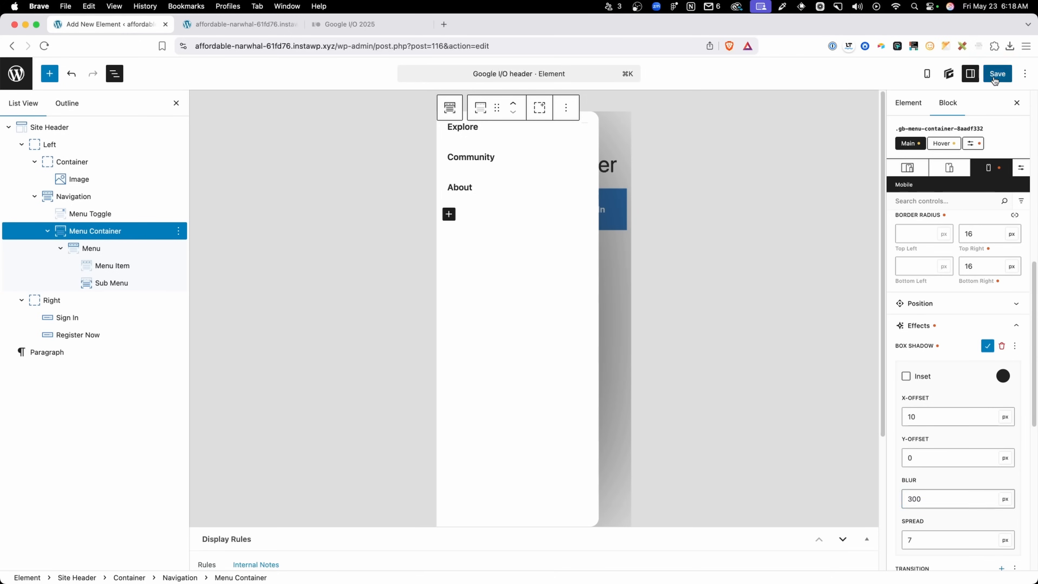
- Reload the home page and open the mobile menu to check the panel's soft shadow over the page
click(254, 24)
click(288, 44)
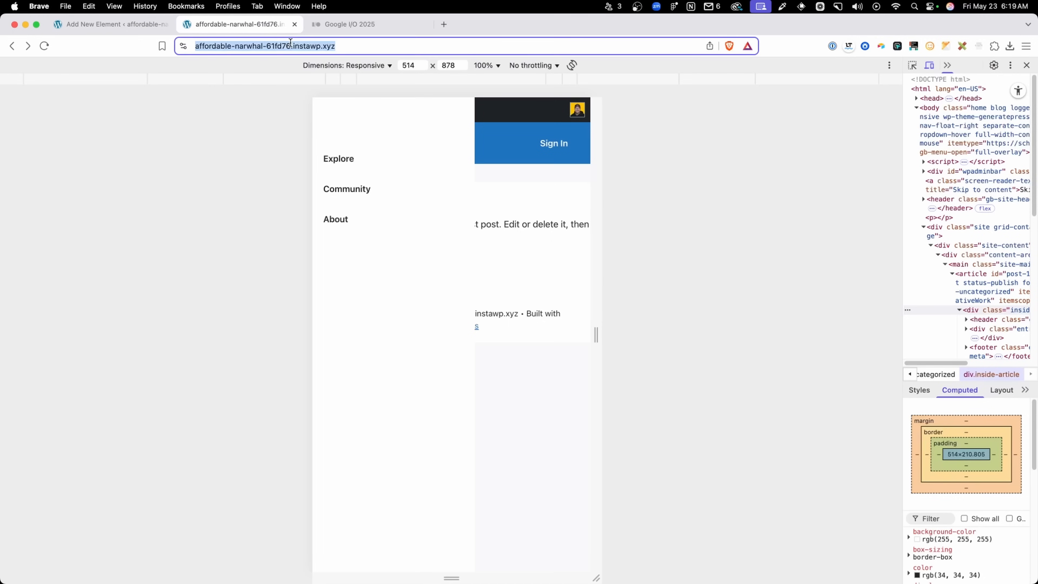
key(Return)
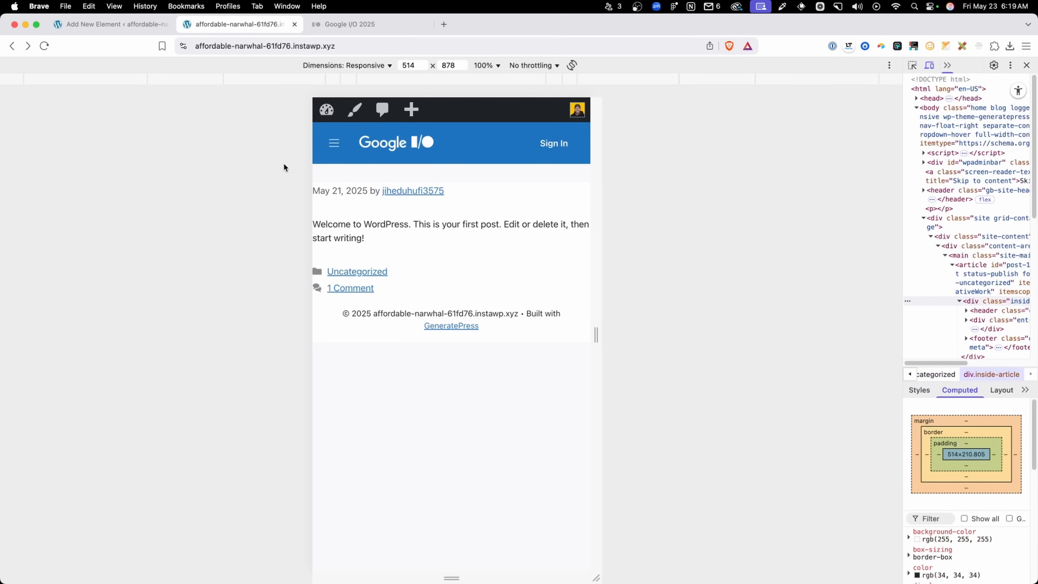
click(333, 142)
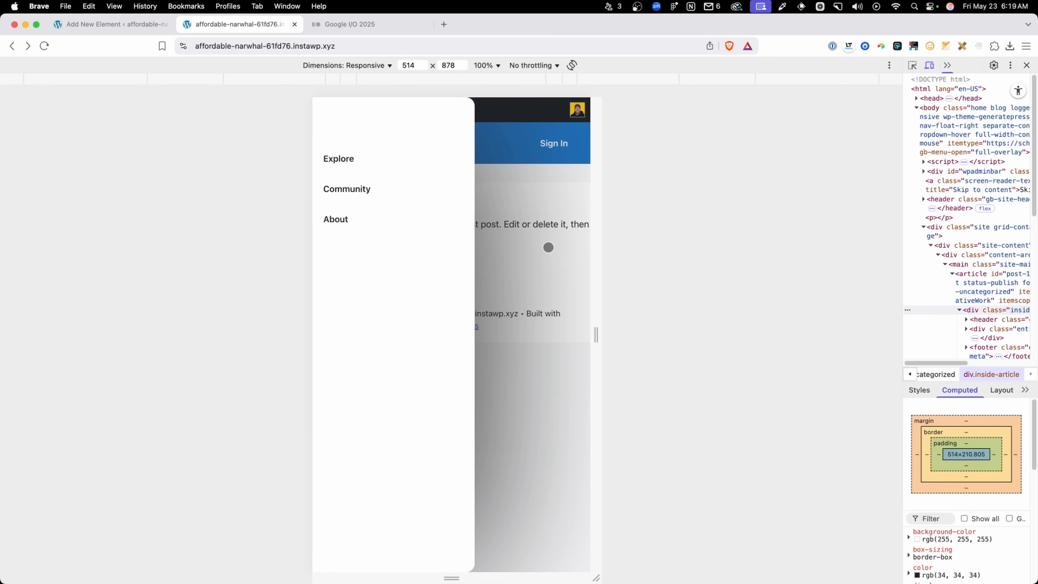
key(super+Tab)
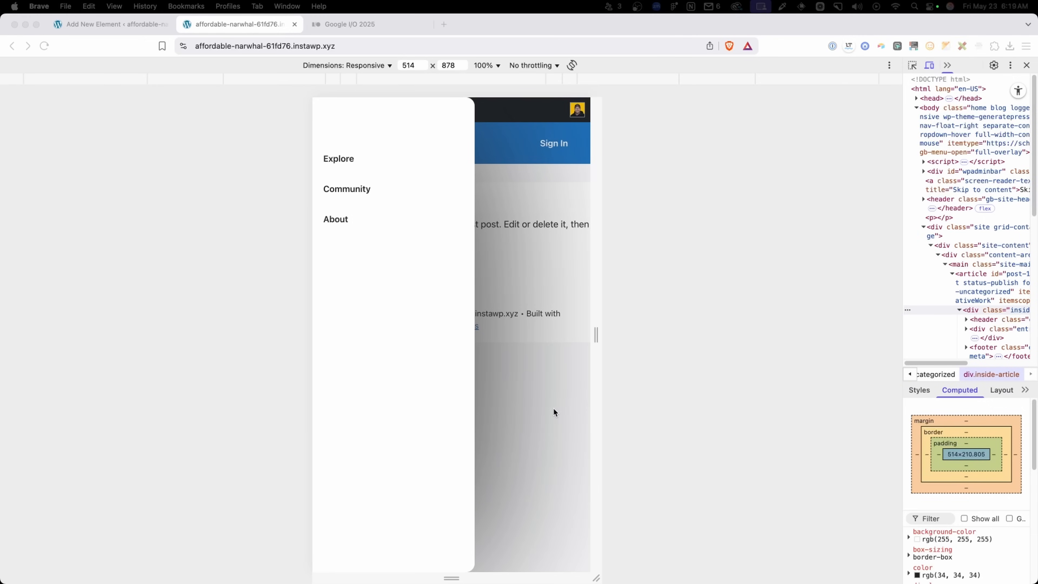
click(483, 126)
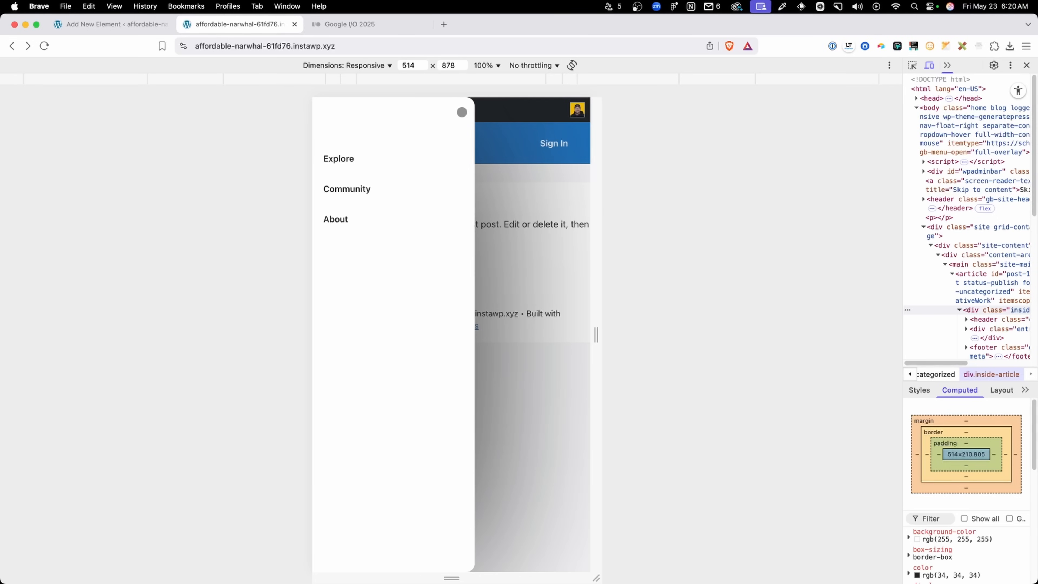
- Inspect the open menu's close button in widened developer tools and pick out its icon's class name, gb-menu-close-icon
click(462, 112)
click(454, 117)
click(454, 117)
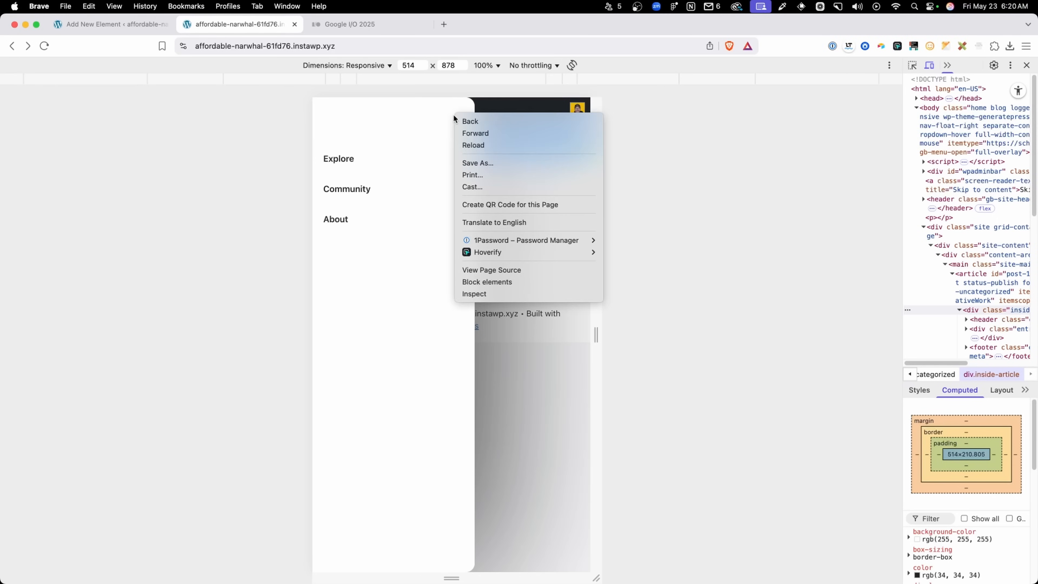
click(447, 116)
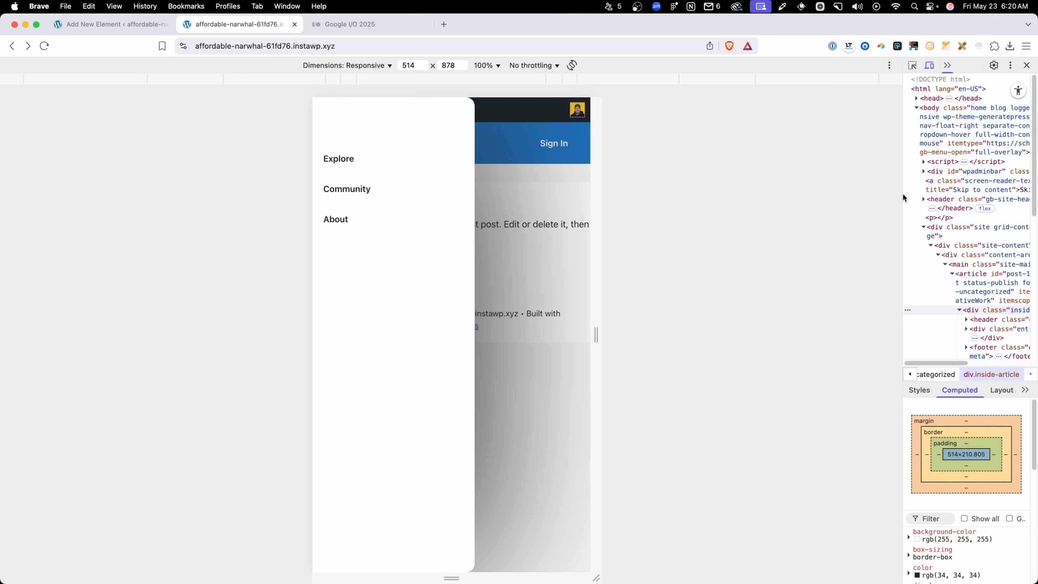
drag(903, 193, 726, 192)
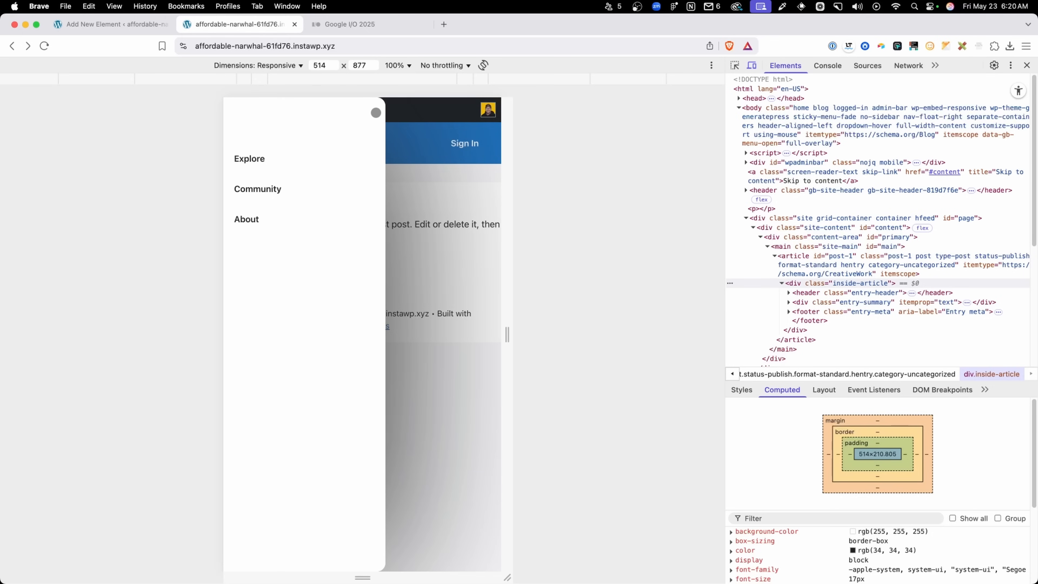
click(735, 65)
click(360, 124)
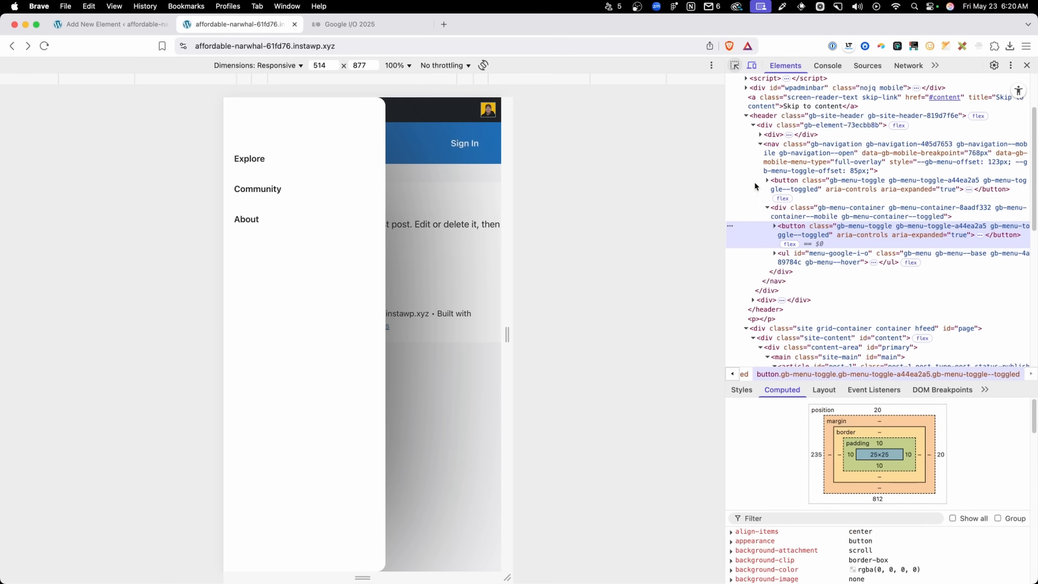
click(774, 226)
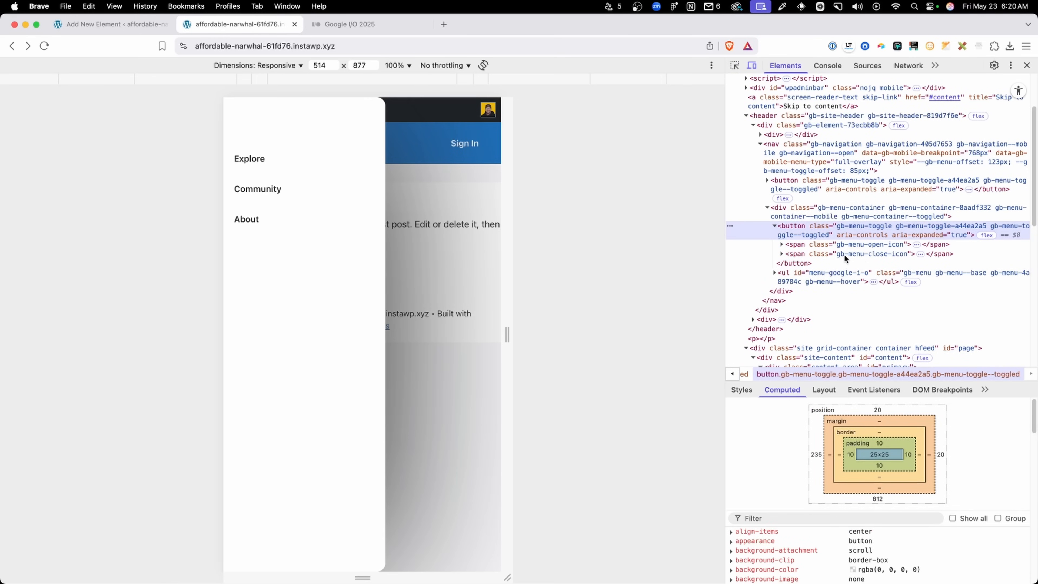
double_click(873, 253)
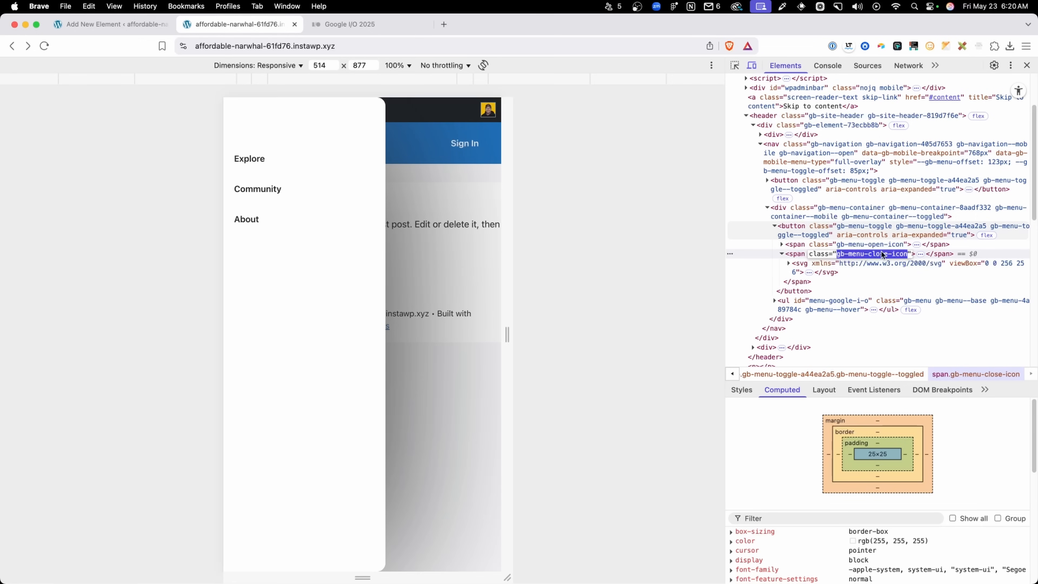
- In the element editor, create a custom selector .gb-menu-close-icon for the Menu Toggle
click(91, 27)
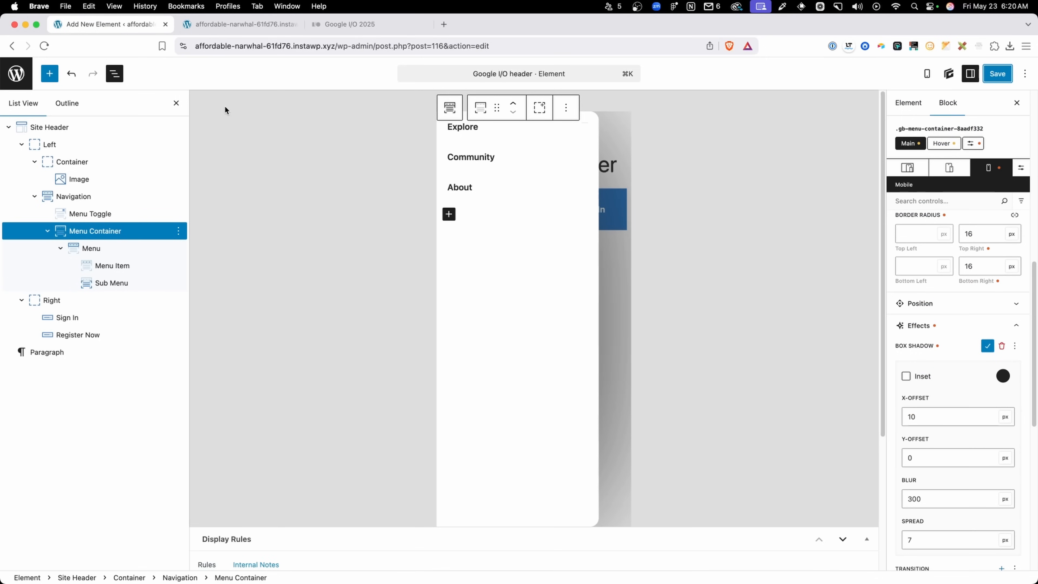
click(101, 214)
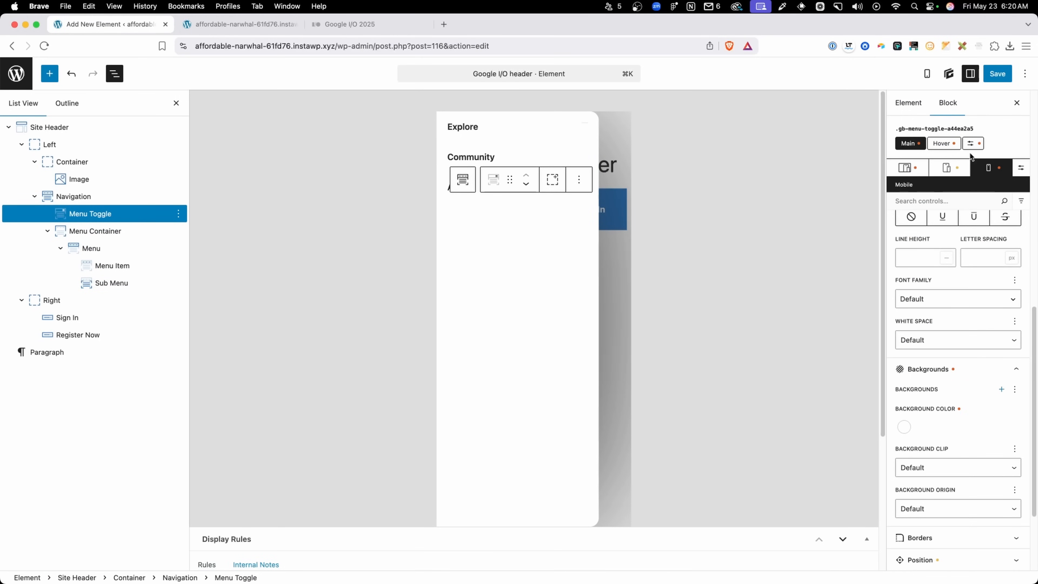
click(973, 143)
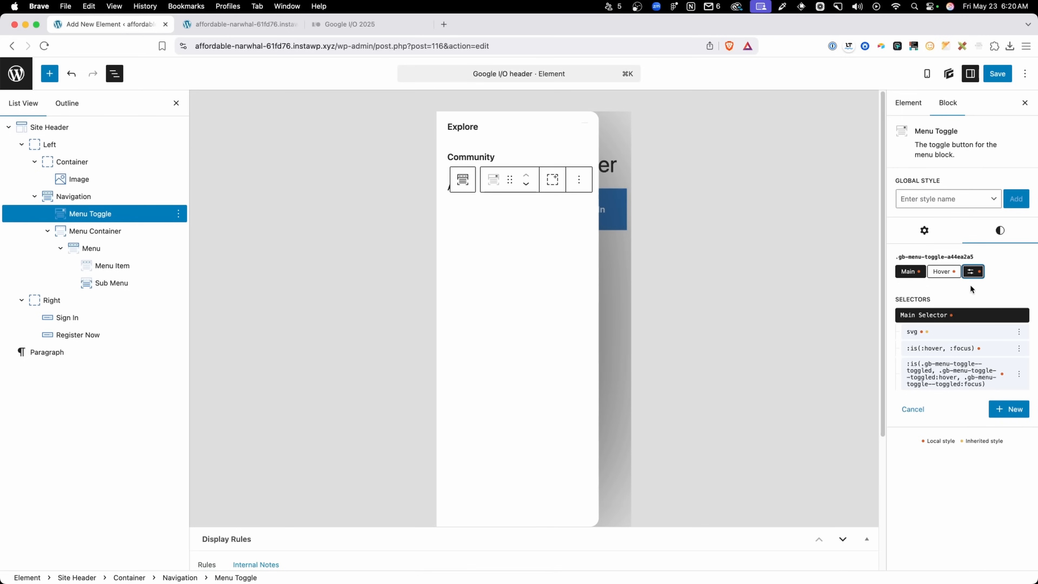
click(1000, 409)
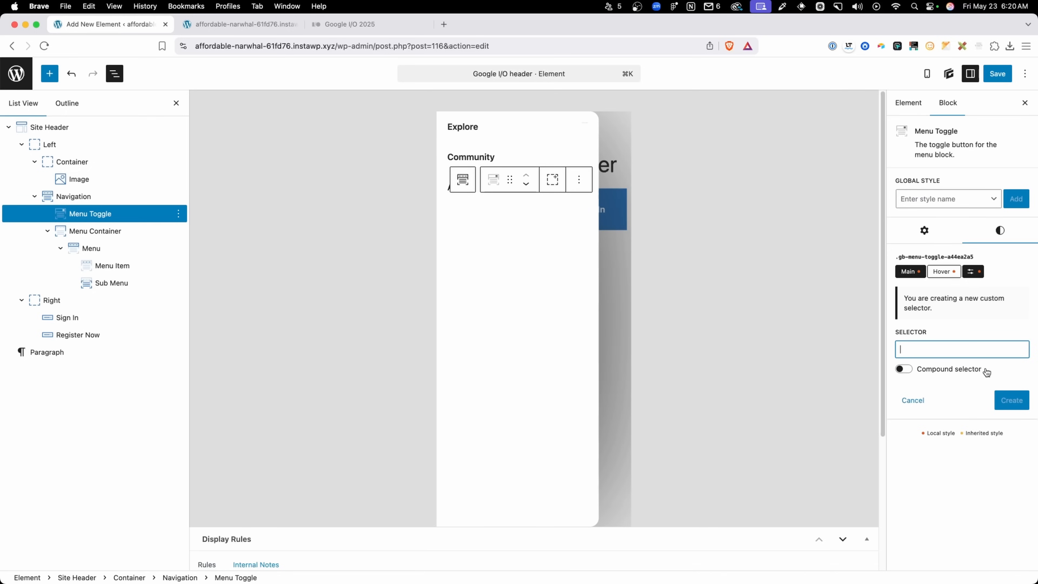
text(.gb-menu-close-icon)
click(1011, 401)
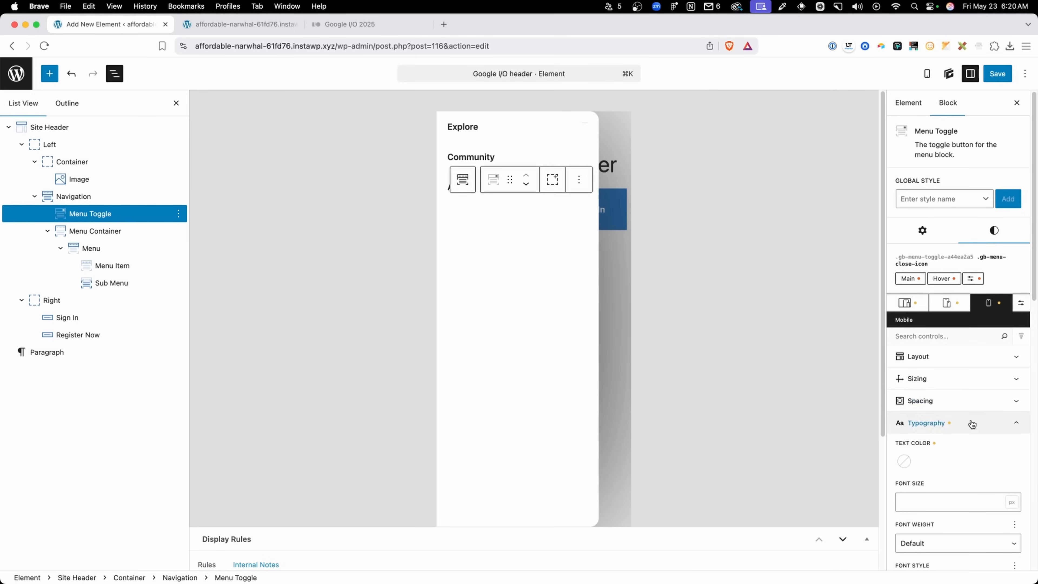
- Set the close icon selector's mobile text color to the dark contrast color and save the element
click(903, 460)
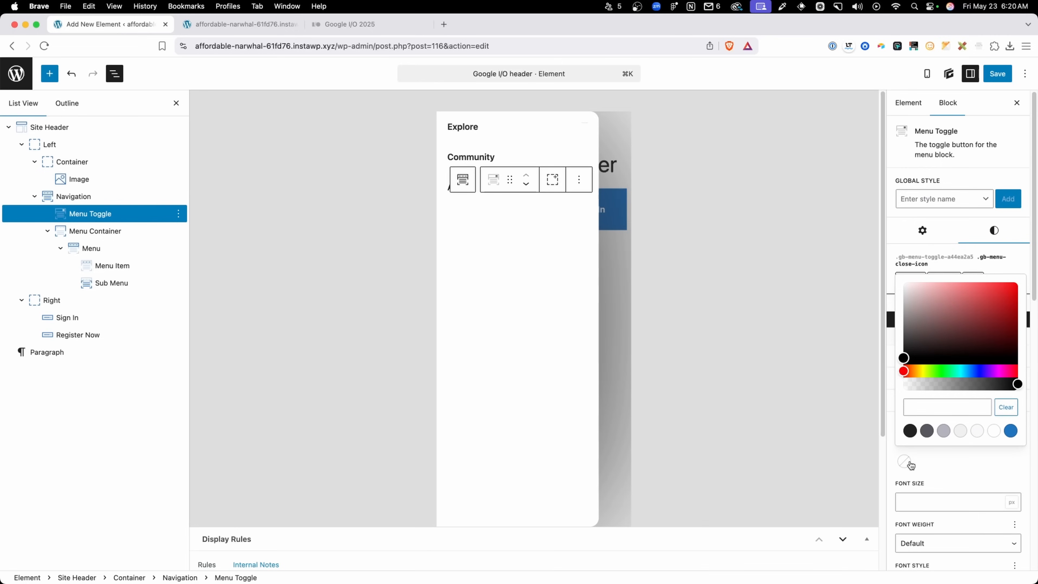
click(910, 431)
click(948, 466)
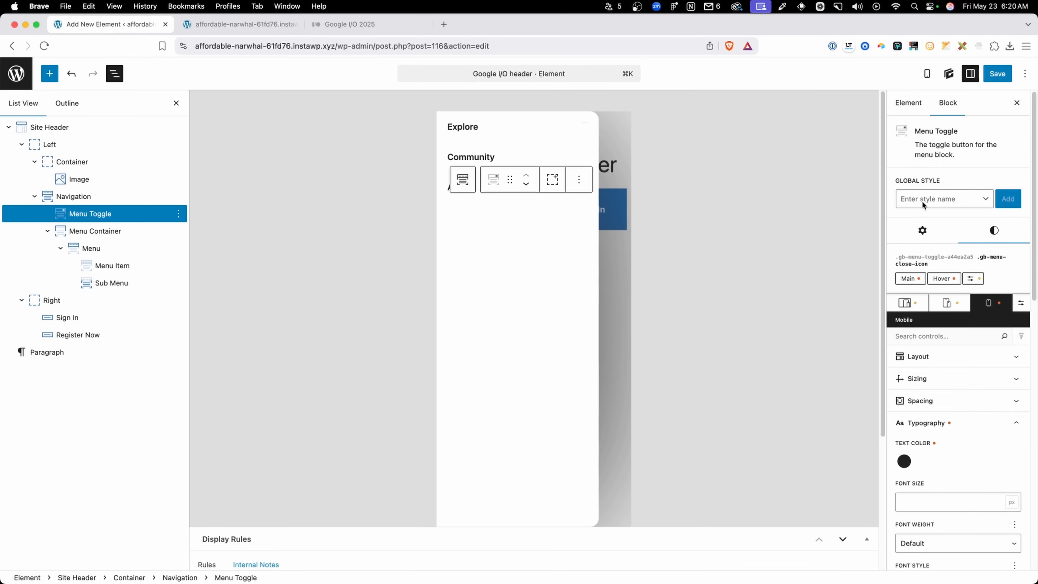
click(997, 74)
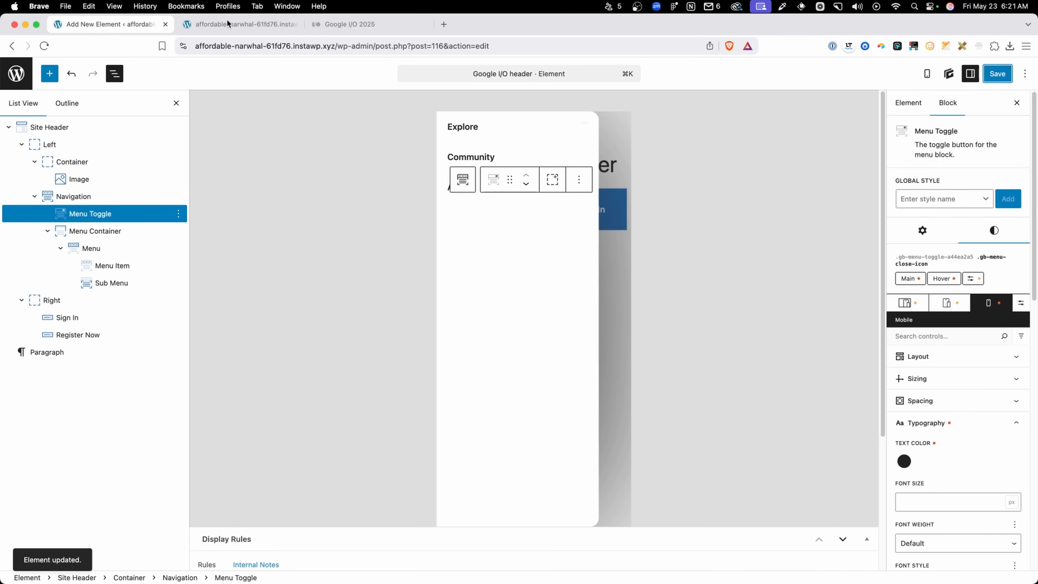
- Reload the home page and open, close and reopen the mobile menu to check the dark close icon
click(241, 24)
click(288, 46)
key(Return)
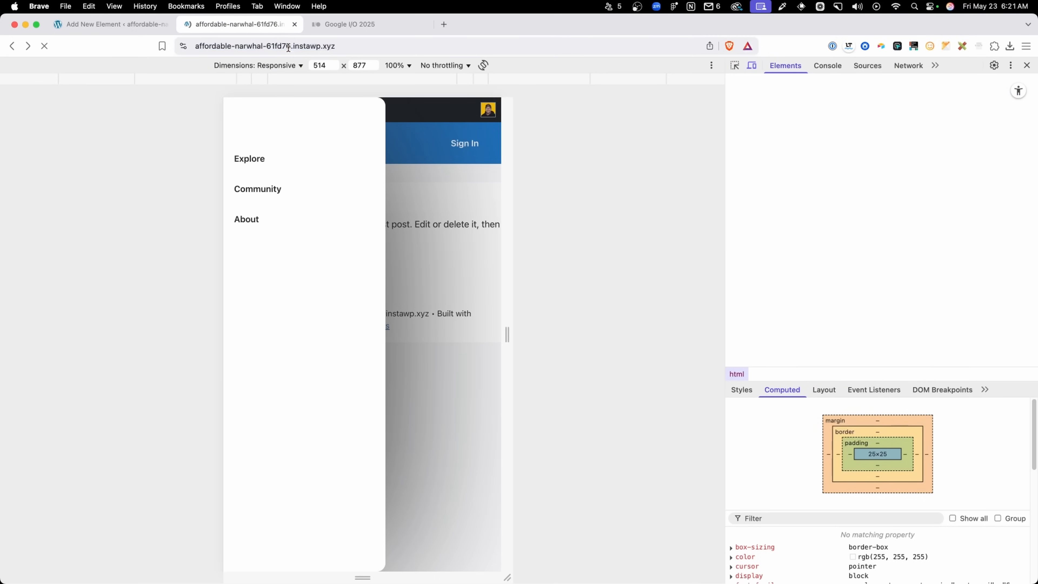
click(239, 143)
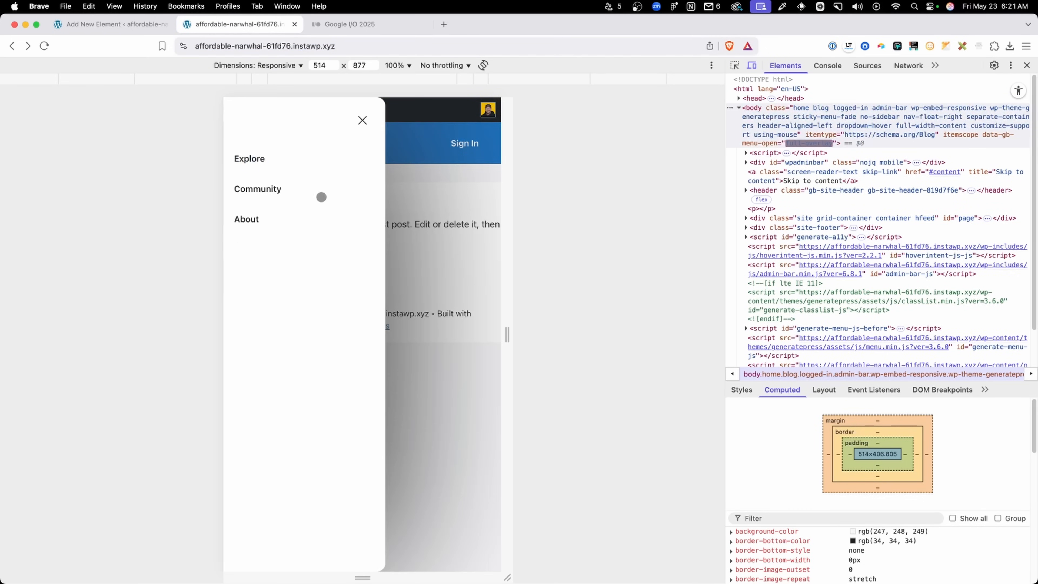
click(363, 120)
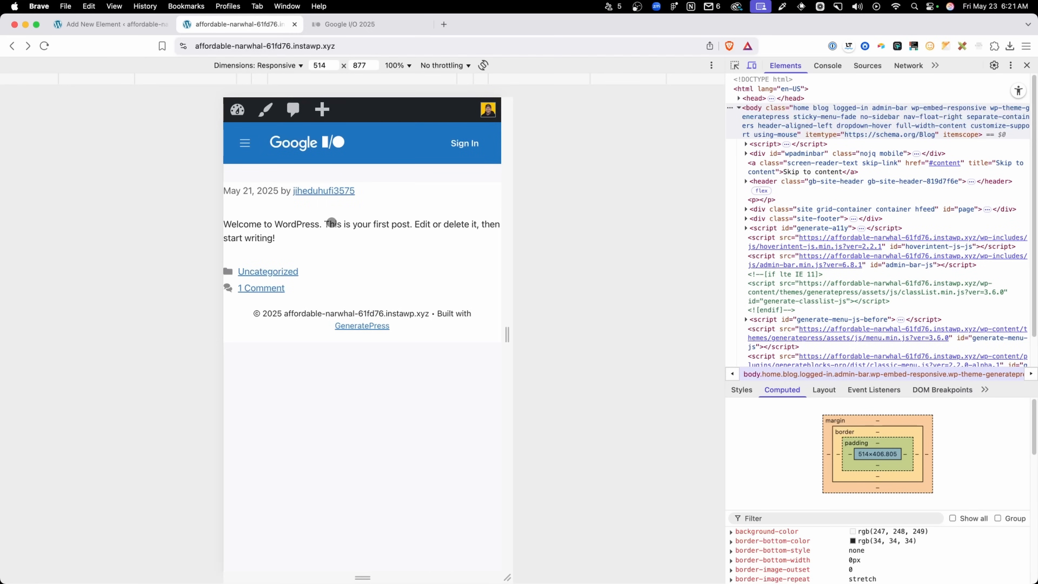
click(245, 145)
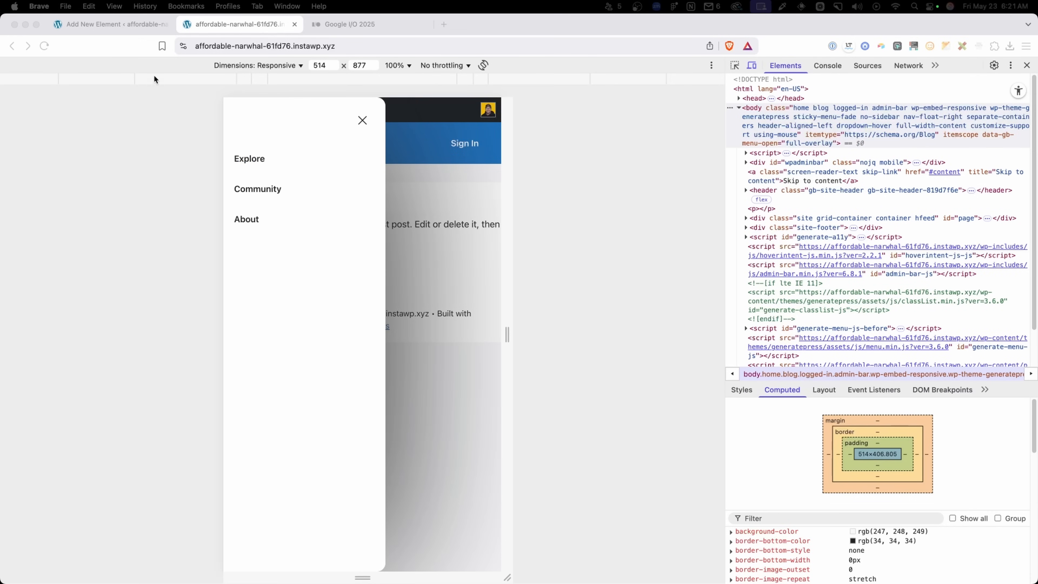
- Back in the element editor, replace the empty paragraph below the Site Header with a Container block
click(118, 27)
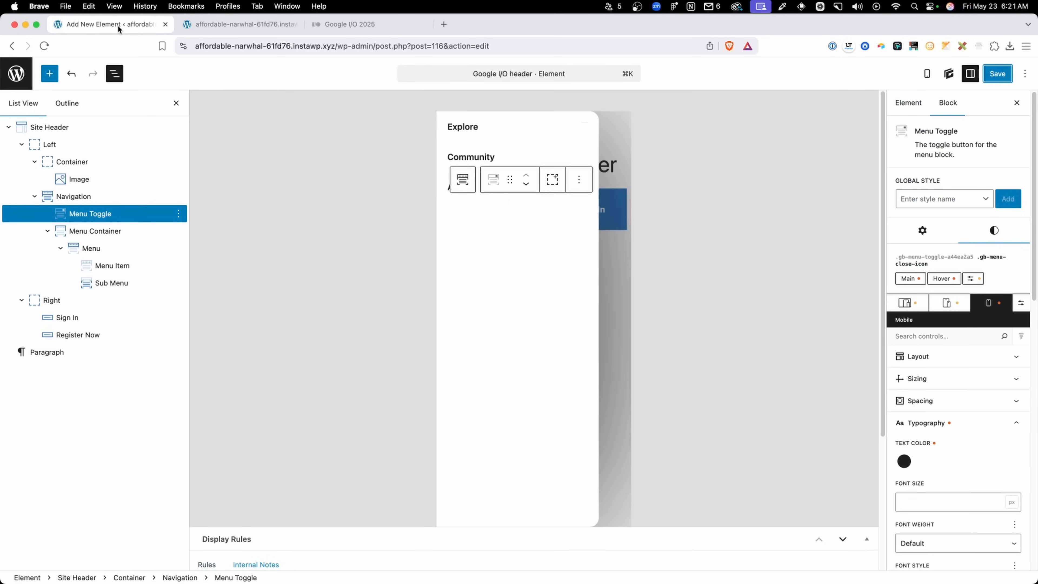
click(47, 352)
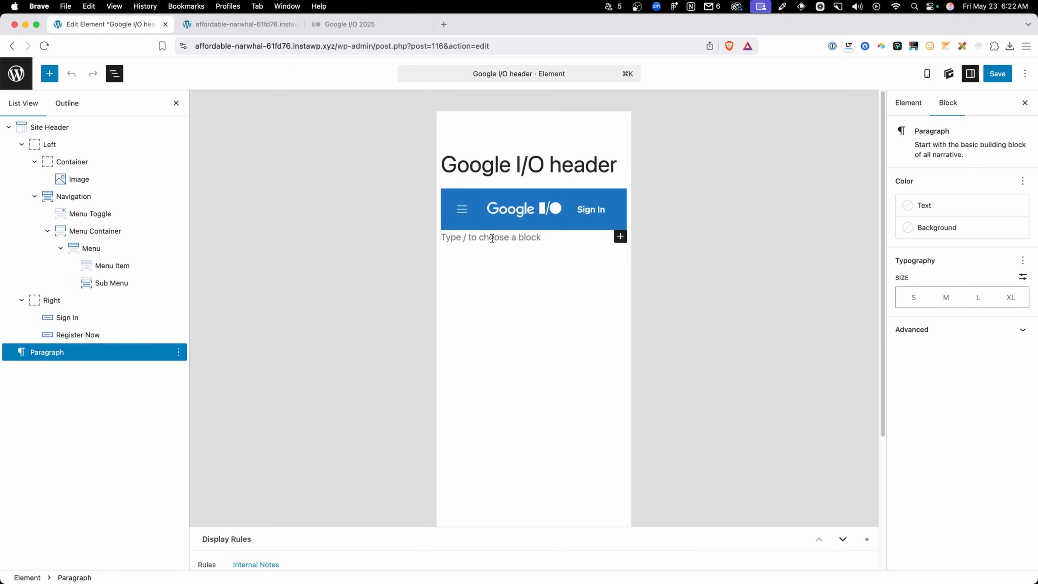
text(/con)
key(Return)
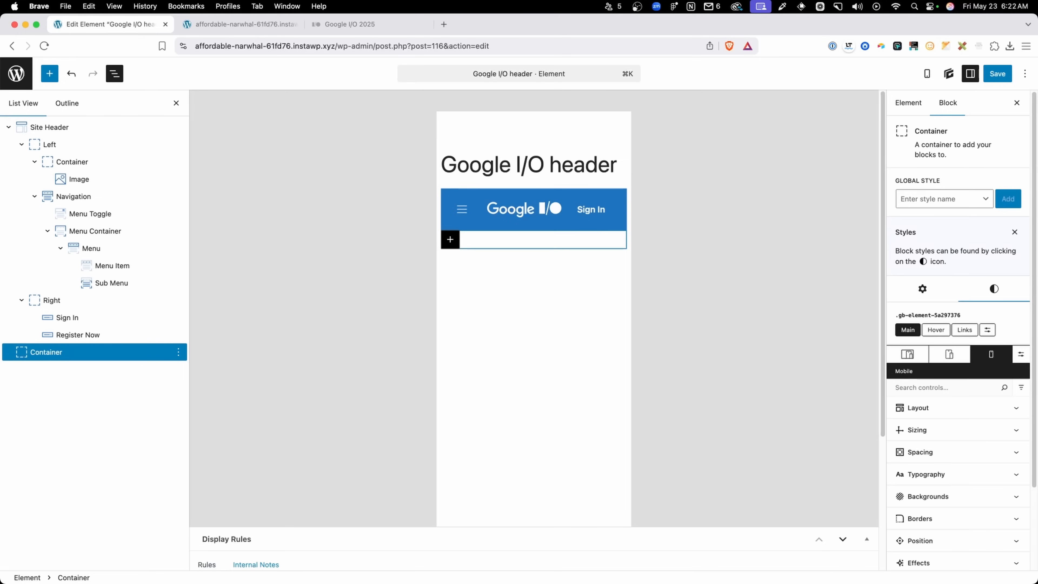
- Add an Image block inside the new Container using the black Google I/O logo, Logo-1.svg, from the media library
click(450, 239)
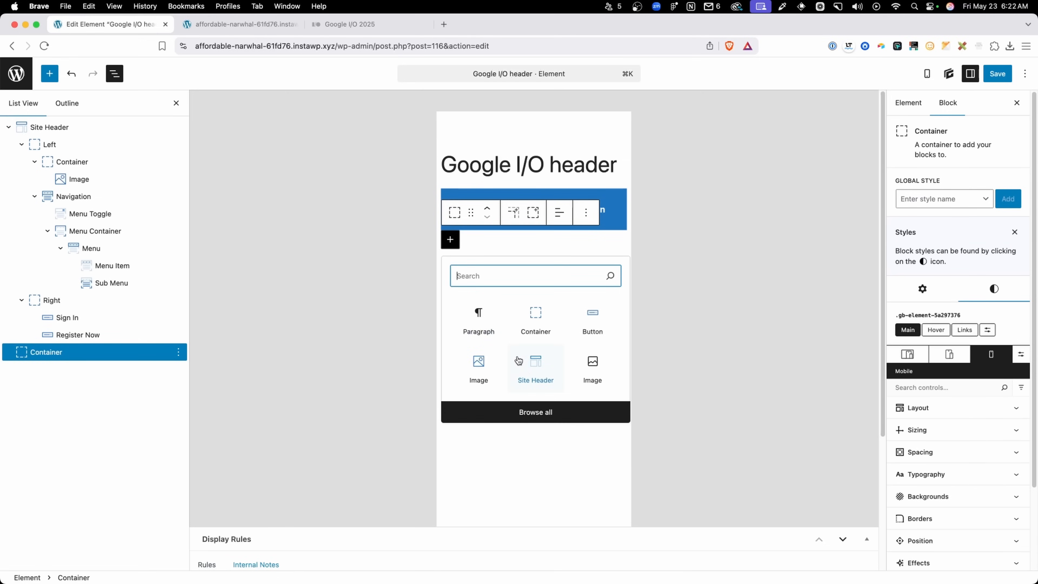
click(481, 371)
click(530, 317)
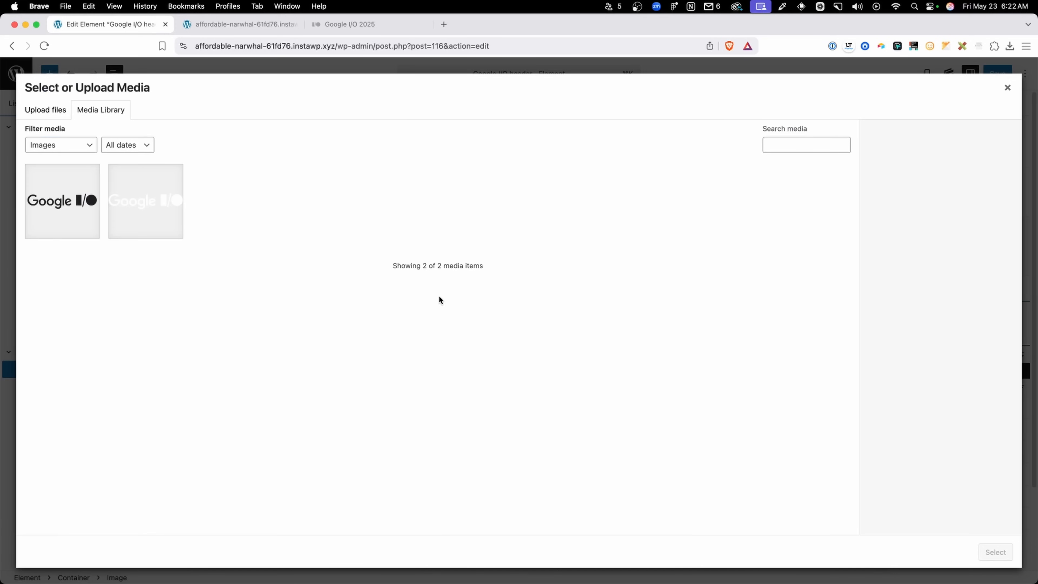
click(80, 208)
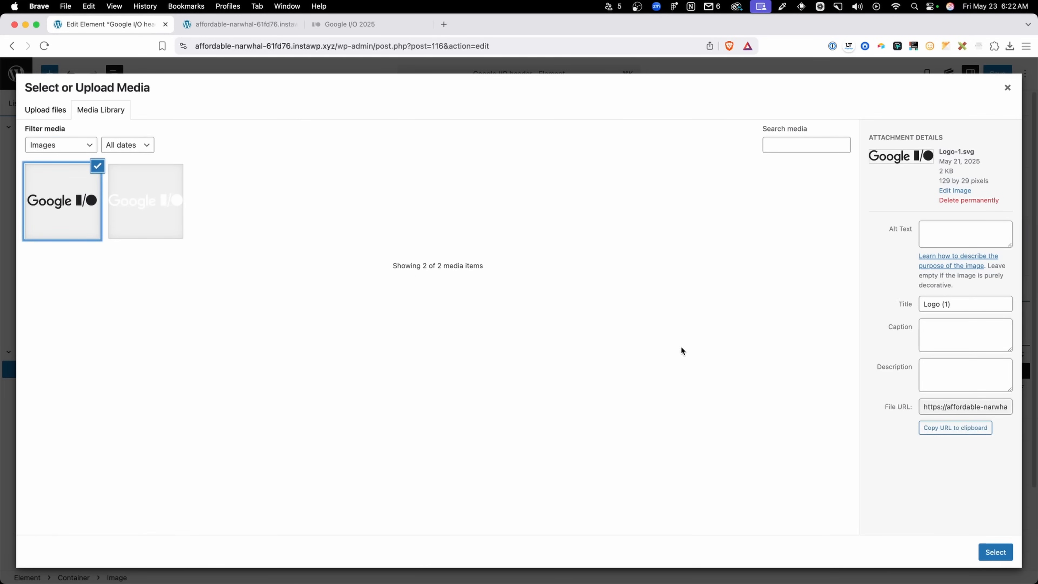
click(996, 552)
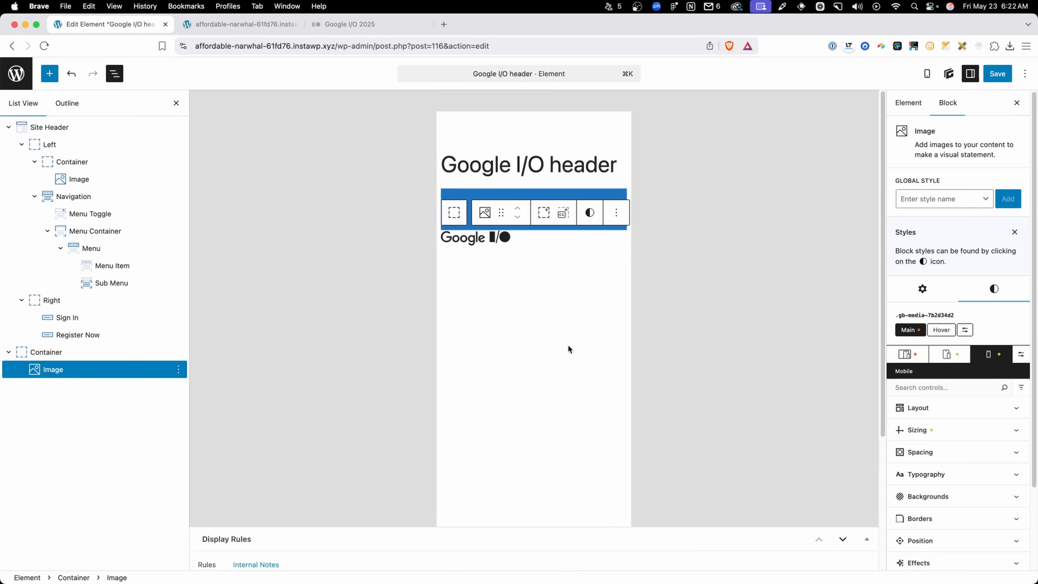
- Rename the Container block holding the black logo as Mobile Logo
click(57, 352)
right_click(55, 353)
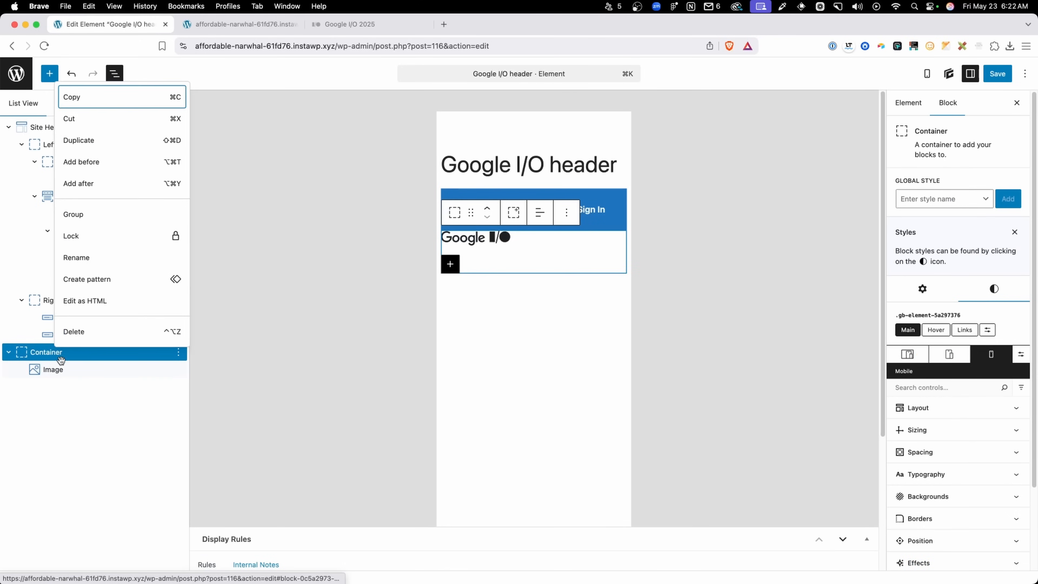
click(92, 257)
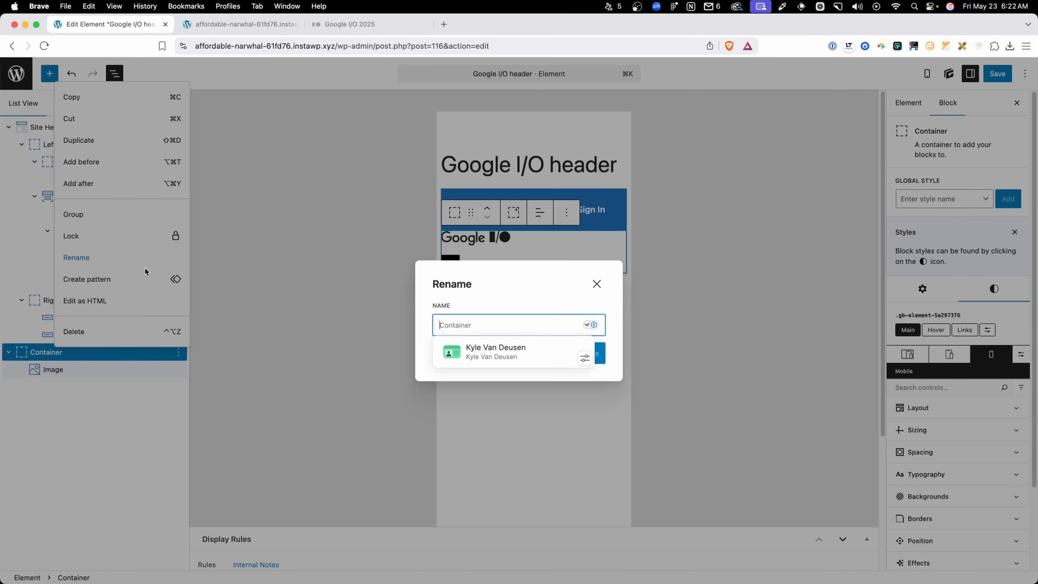
text(Mobile Logo)
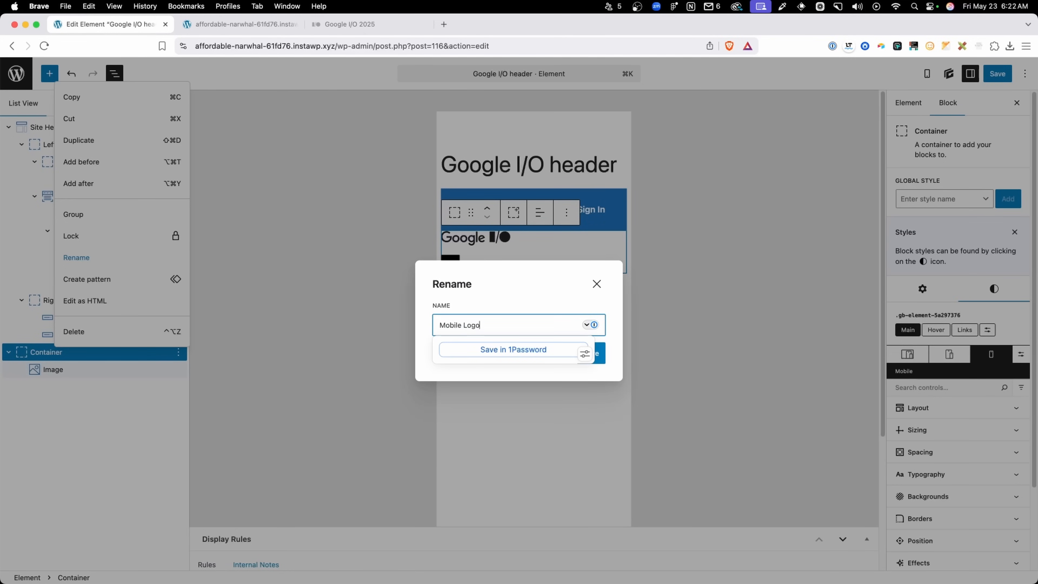
click(594, 351)
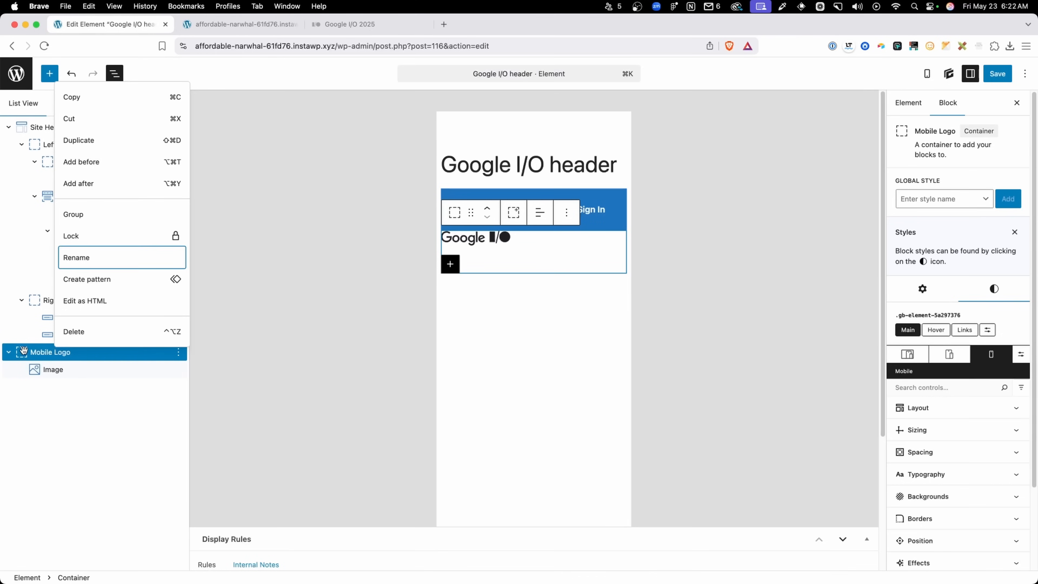
- Move the Mobile Logo container into Menu Container, above the Menu block, and show the header at all-screens size
click(16, 358)
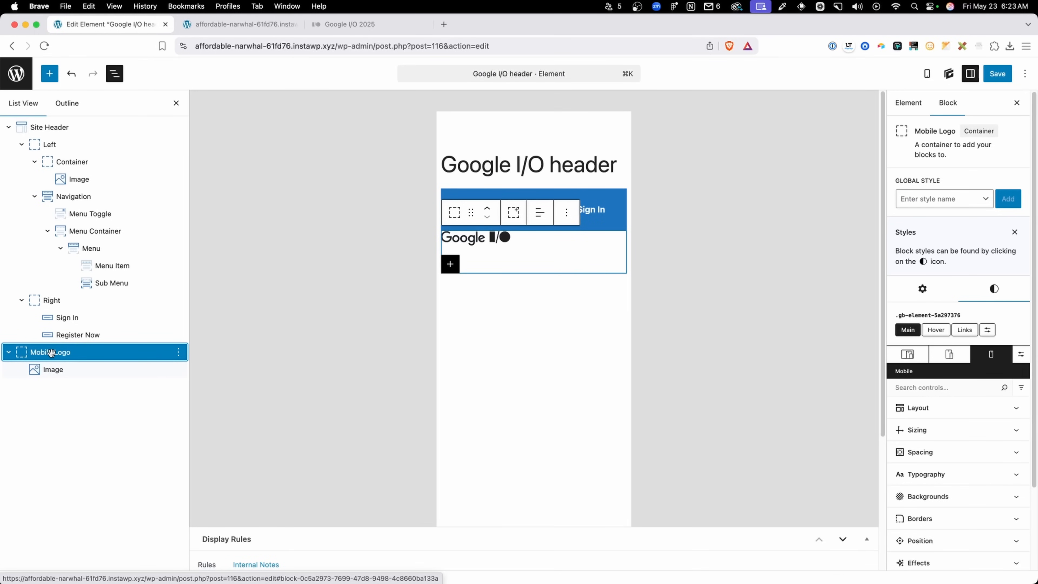
drag(51, 353, 84, 247)
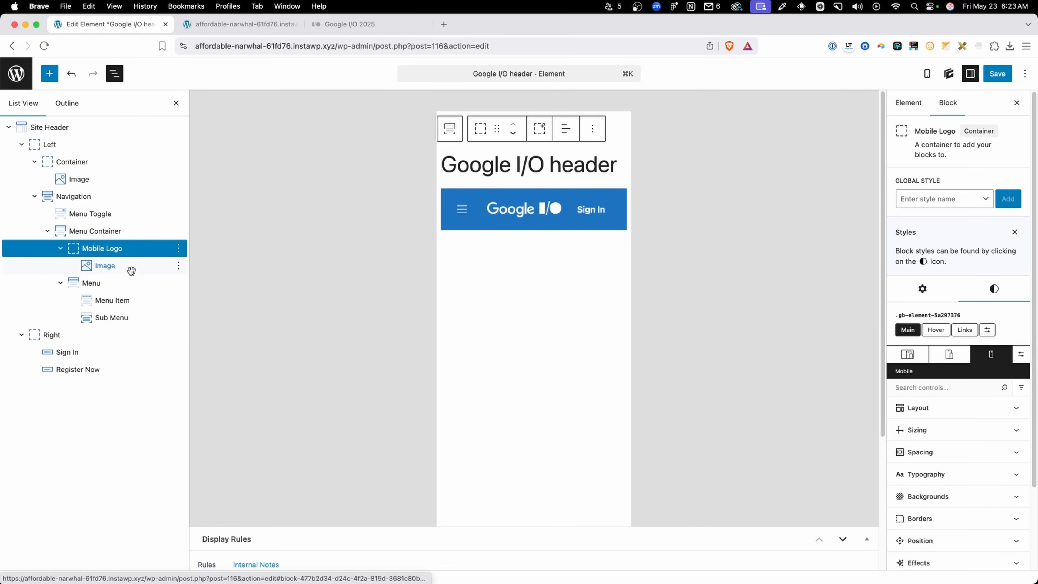
click(907, 354)
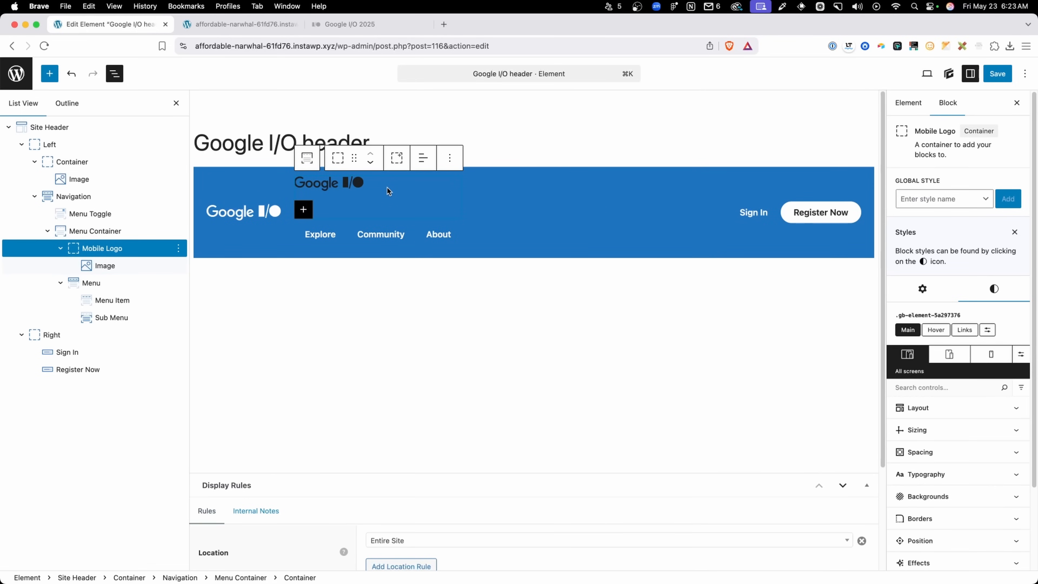
- Copy the gb-menu-show-on-toggled class name from the Menu Container block's settings
click(76, 231)
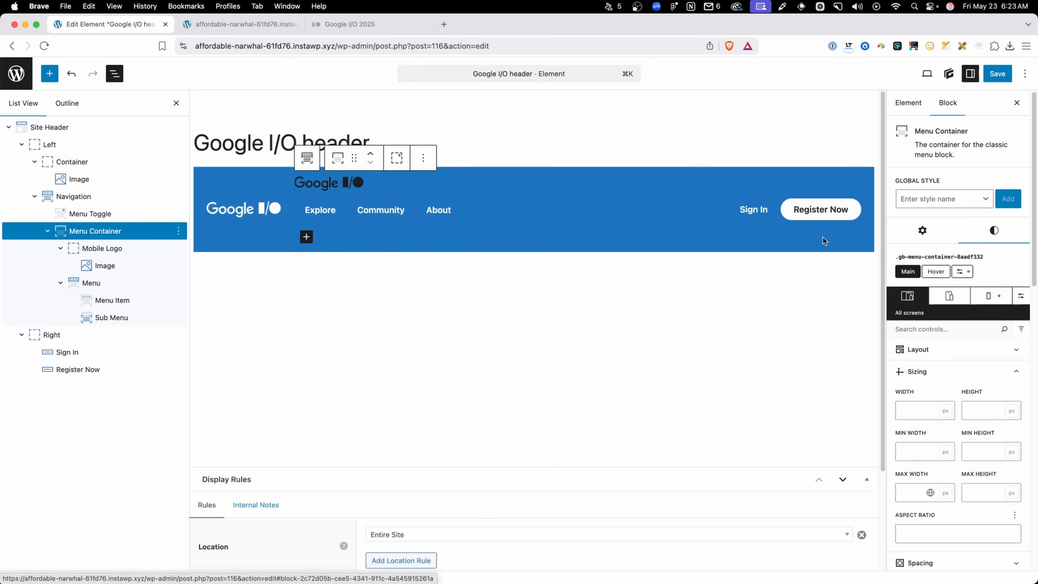
click(922, 230)
scroll(933, 455, down, 2)
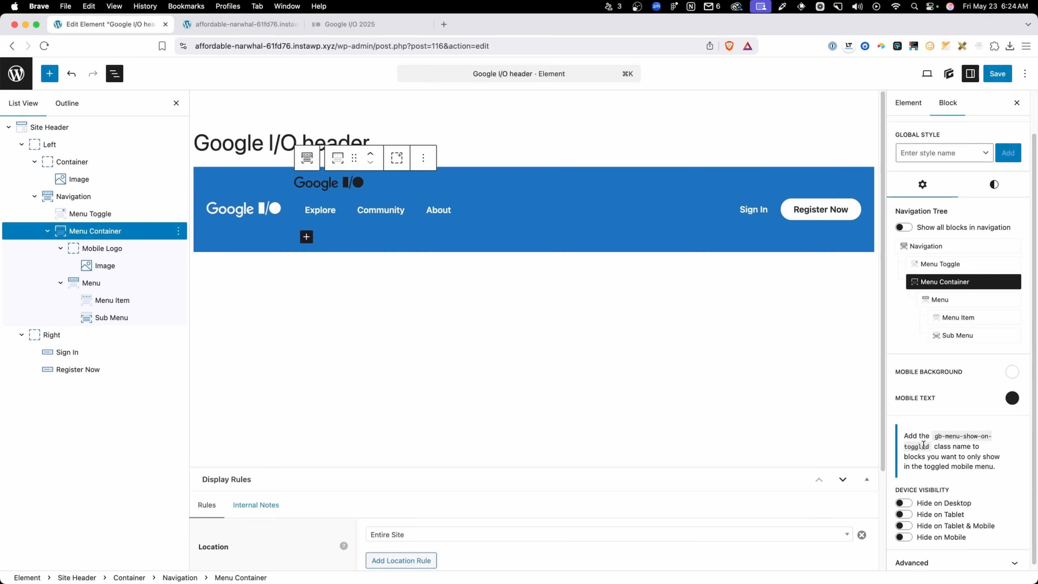
drag(928, 447, 934, 439)
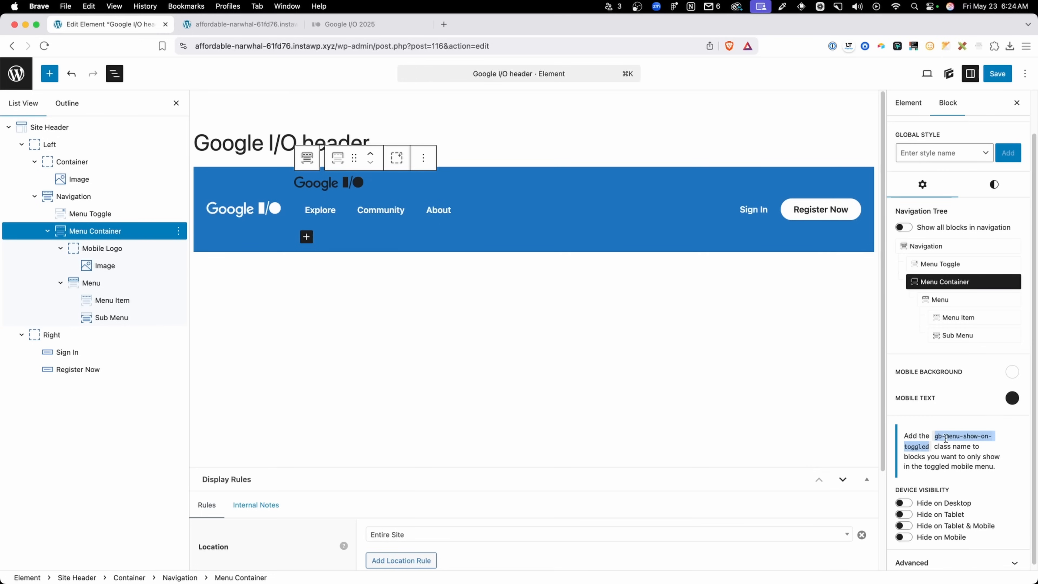
right_click(945, 436)
click(887, 427)
- Add gb-menu-show-on-toggled as an additional CSS class on the Mobile Logo container
click(98, 248)
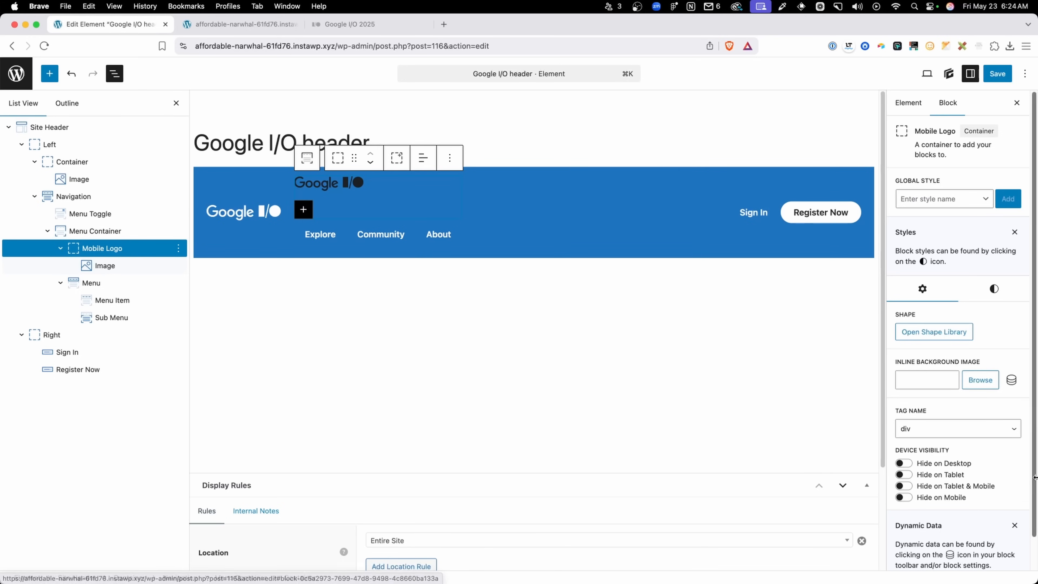
scroll(956, 470, down, 2)
click(936, 557)
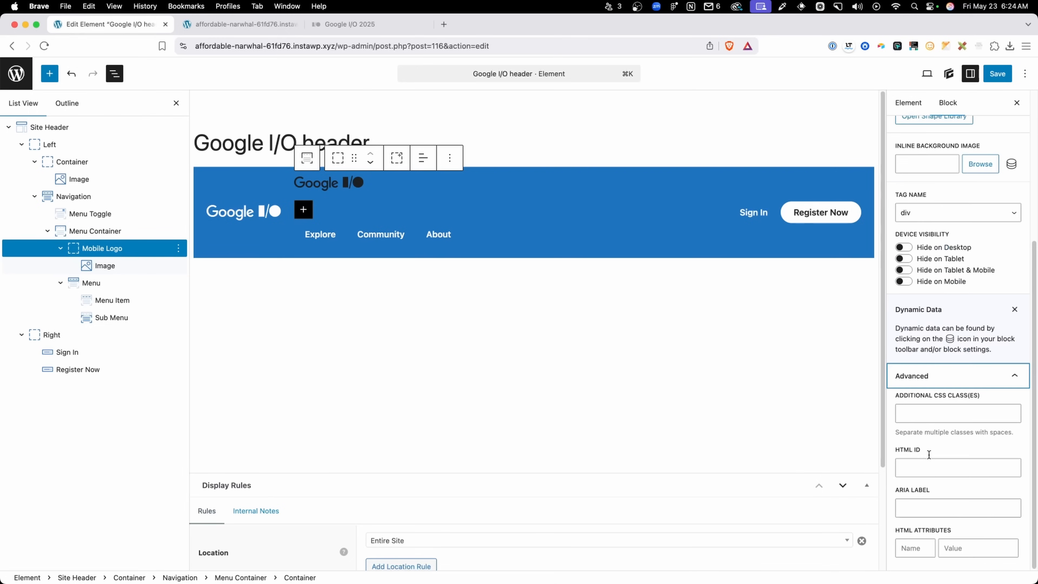
click(928, 417)
key(super+v)
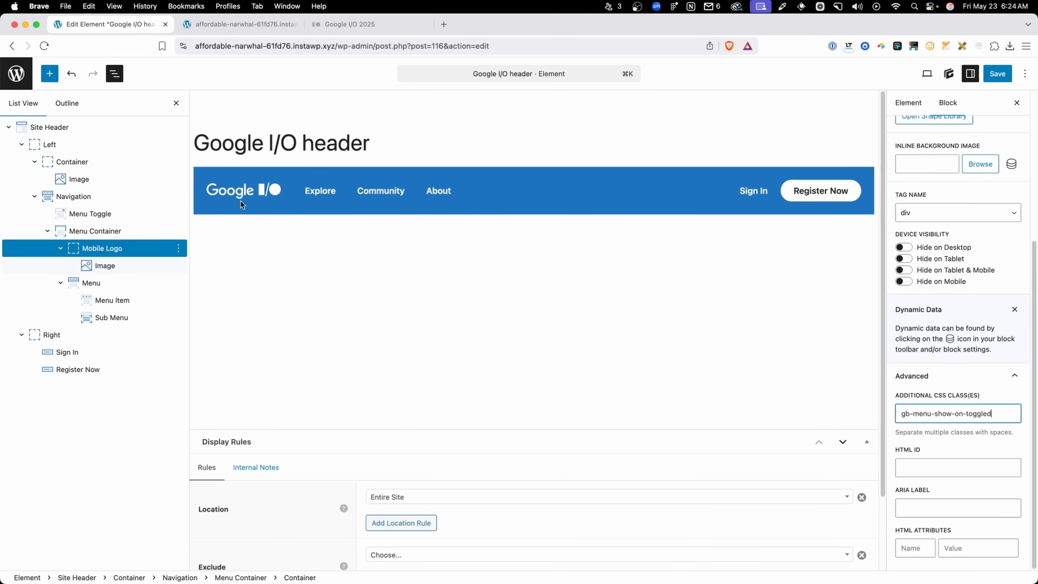
- With the mobile menu open in the preview, set the Mobile Logo container's mobile left and right padding to 20 px
scroll(956, 286, up, 5)
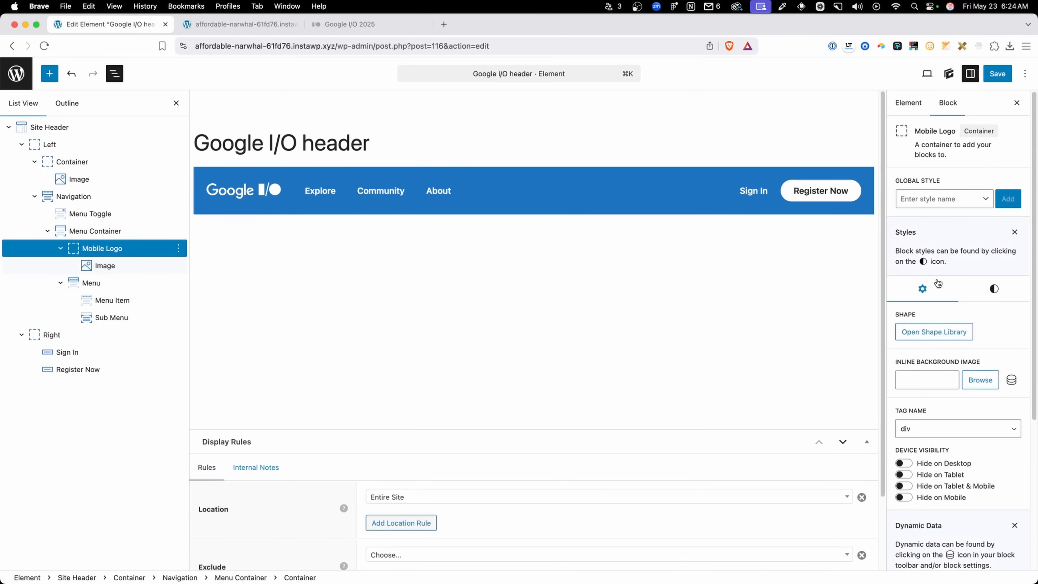
click(994, 291)
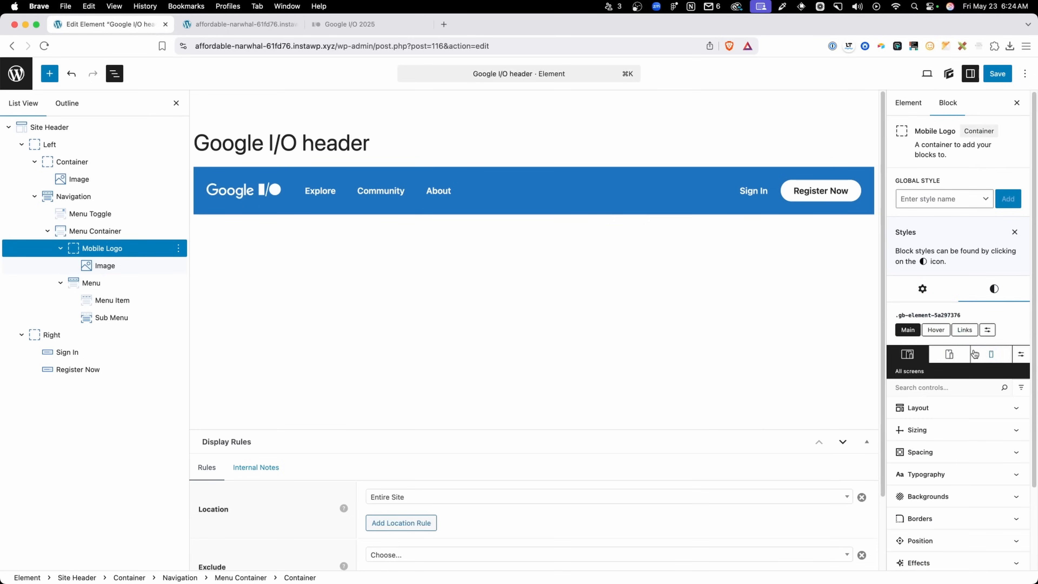
click(990, 354)
click(462, 211)
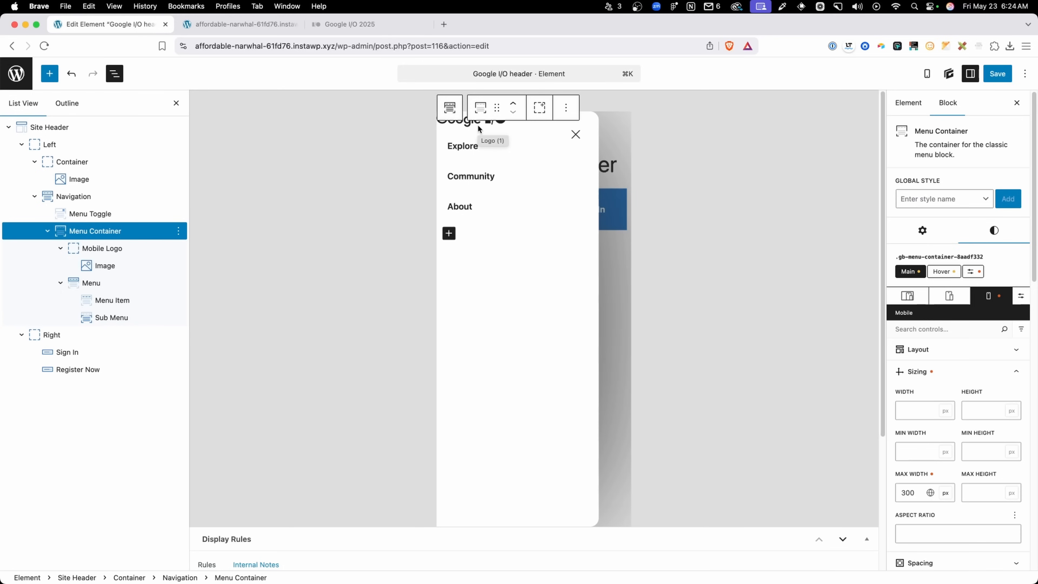
click(120, 249)
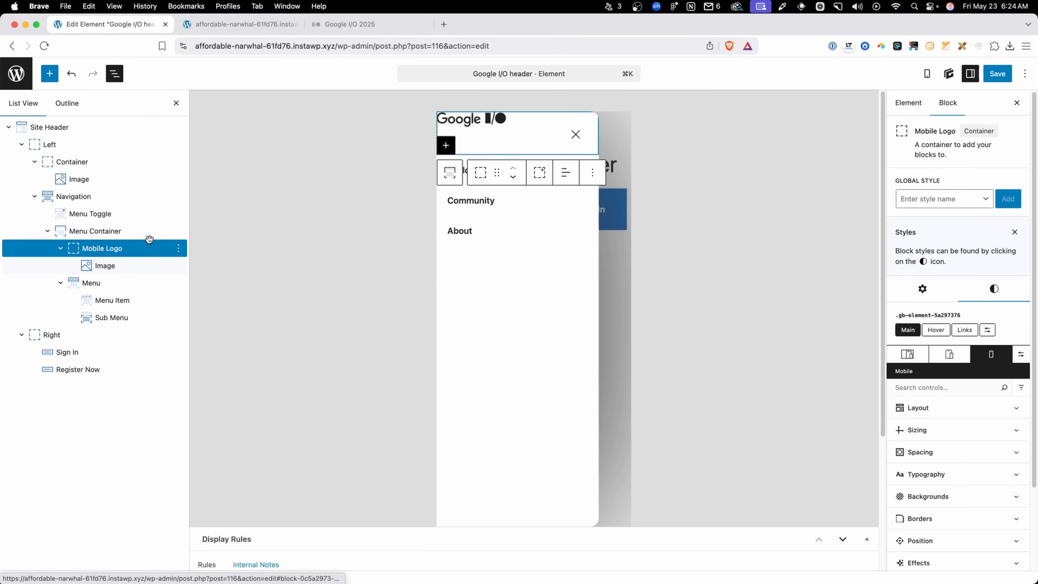
click(935, 457)
scroll(931, 441, down, 5)
click(916, 421)
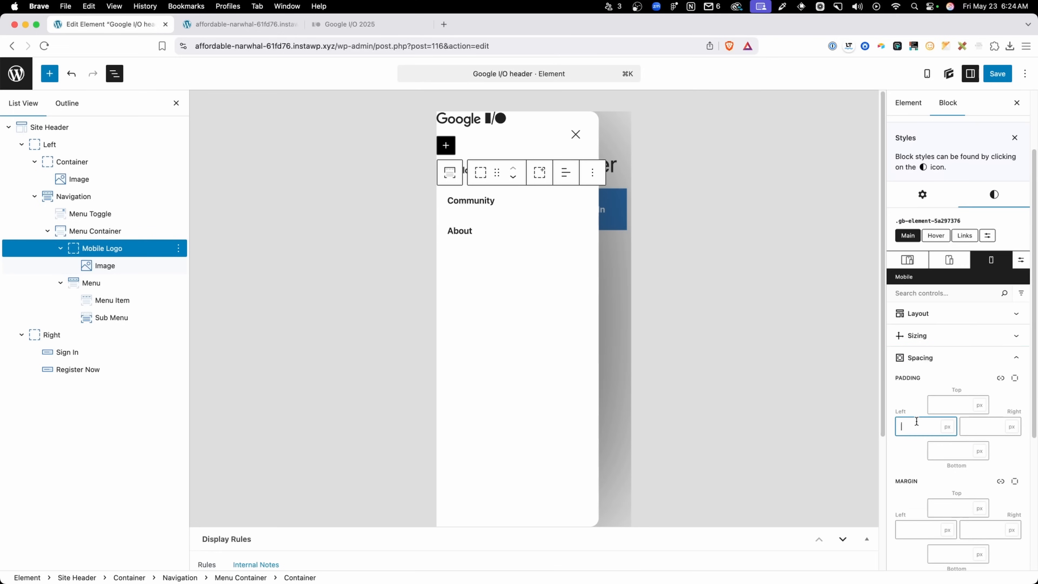
text(20)
click(1000, 481)
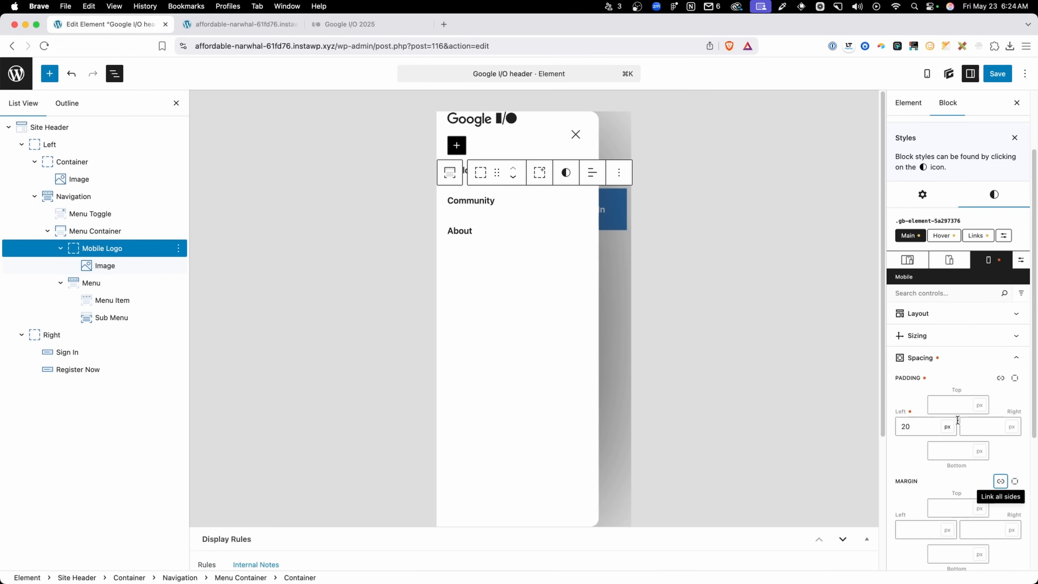
click(980, 427)
text(20)
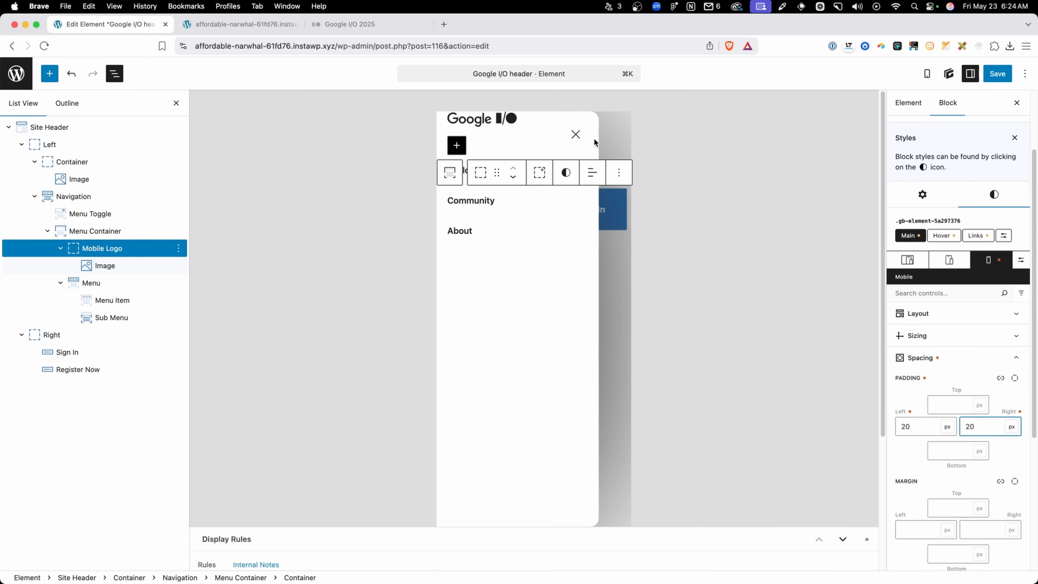
- Set the Mobile Logo container's mobile top and bottom padding to 28 px
click(958, 402)
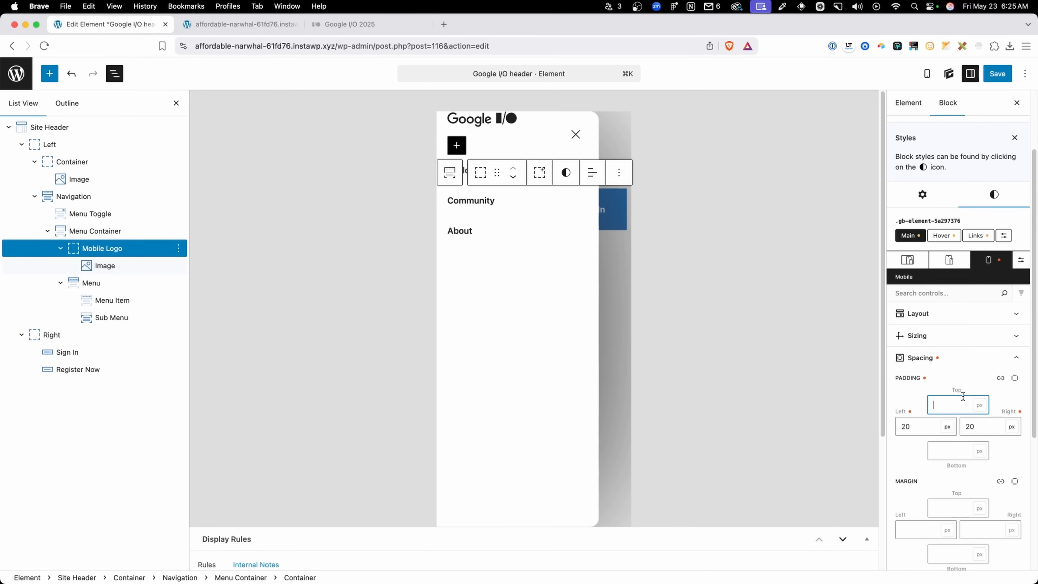
text(28)
click(952, 454)
text(28)
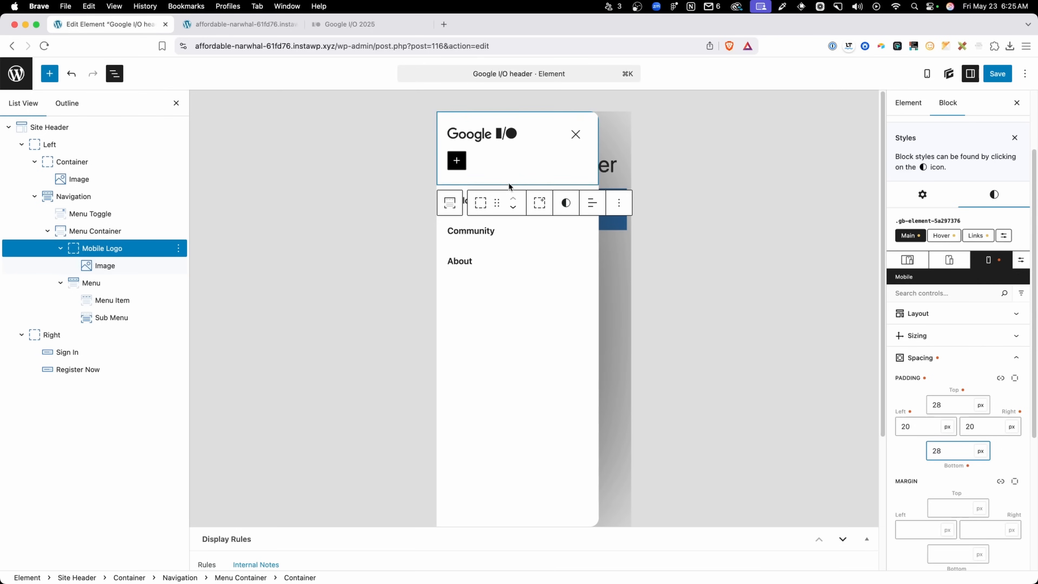
- Give the Mobile Logo container a 1 px bottom border in the base color on mobile and save the element
scroll(936, 429, down, 5)
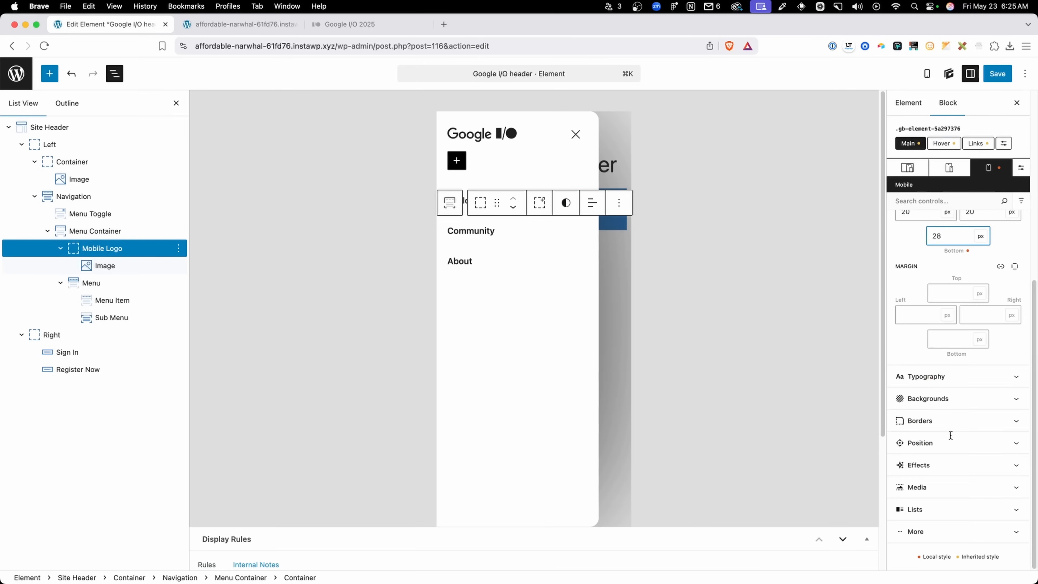
click(943, 423)
click(1010, 361)
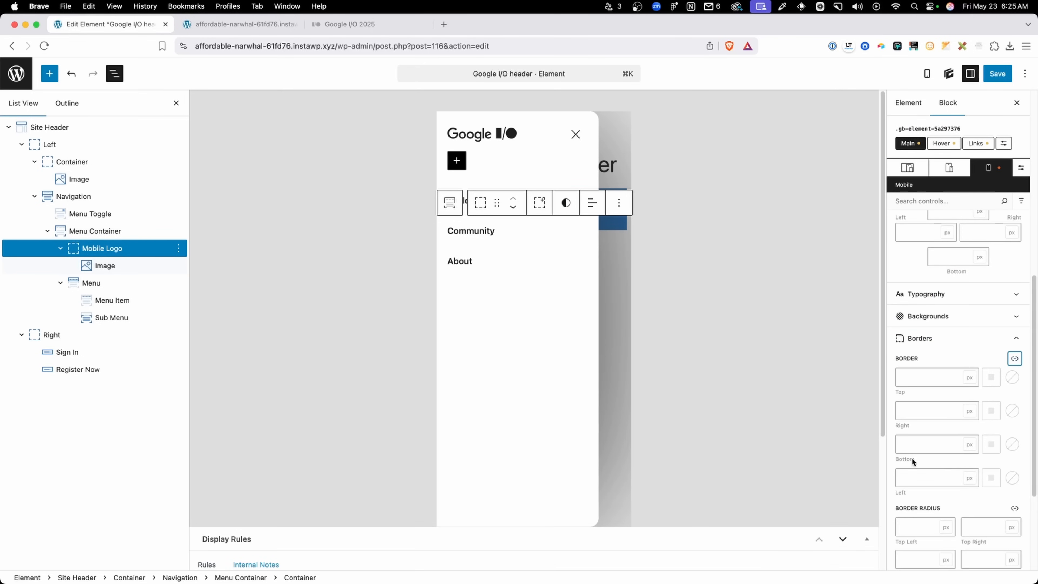
click(924, 447)
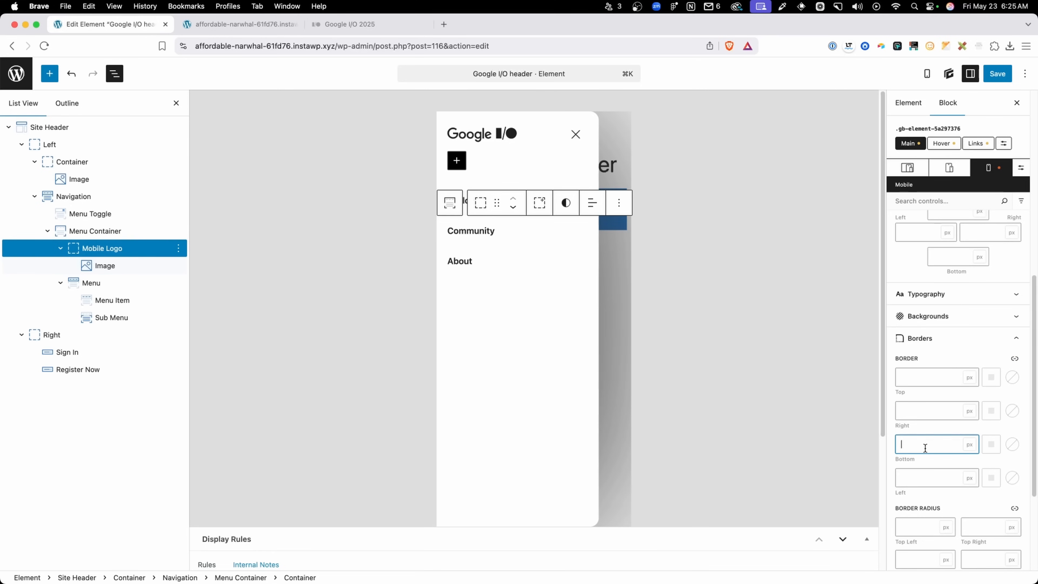
click(1011, 444)
click(955, 413)
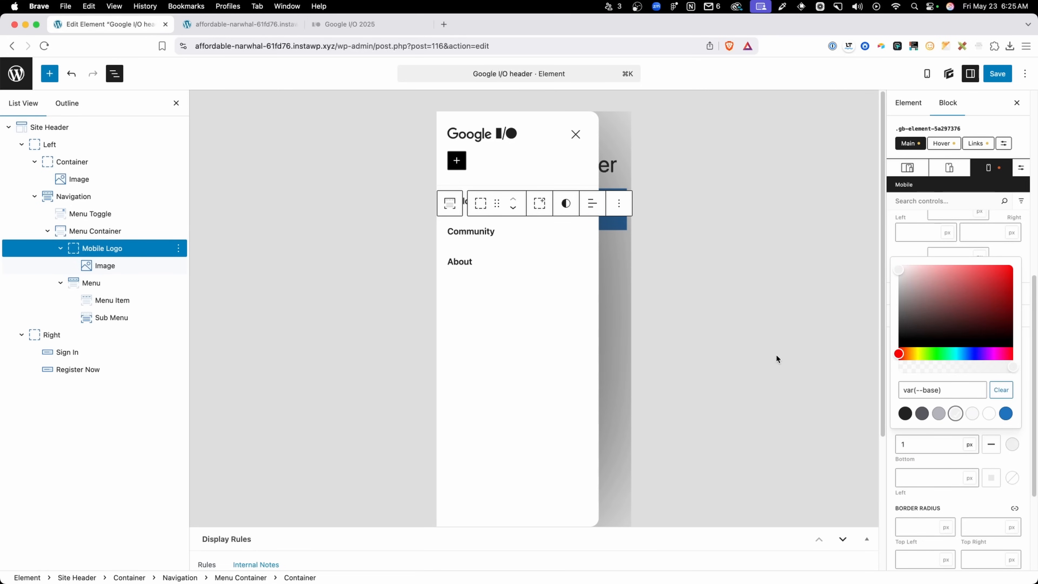
click(993, 79)
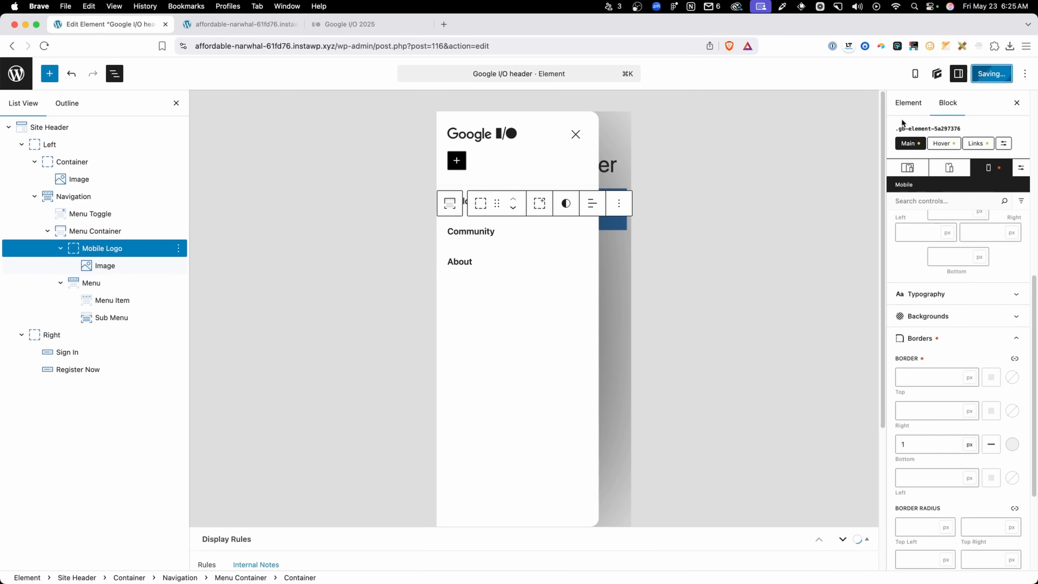
- Reload the home page and open and close the mobile menu several times to check the logo and how the menu appears
click(240, 31)
click(261, 41)
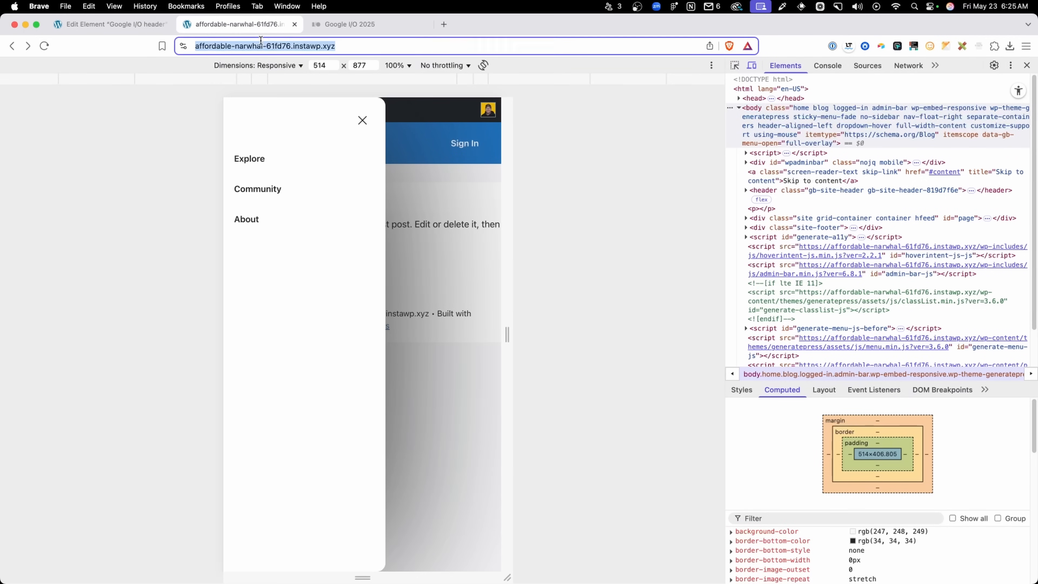
key(Return)
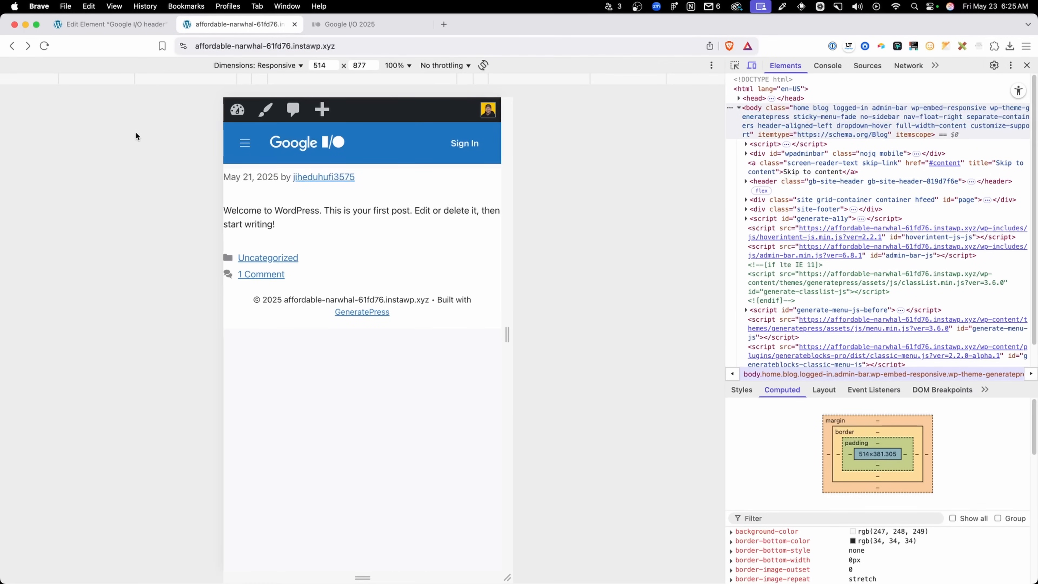
mouse_move(509, 242)
mouse_down()
mouse_move(701, 239)
mouse_move(499, 238)
mouse_up()
click(249, 144)
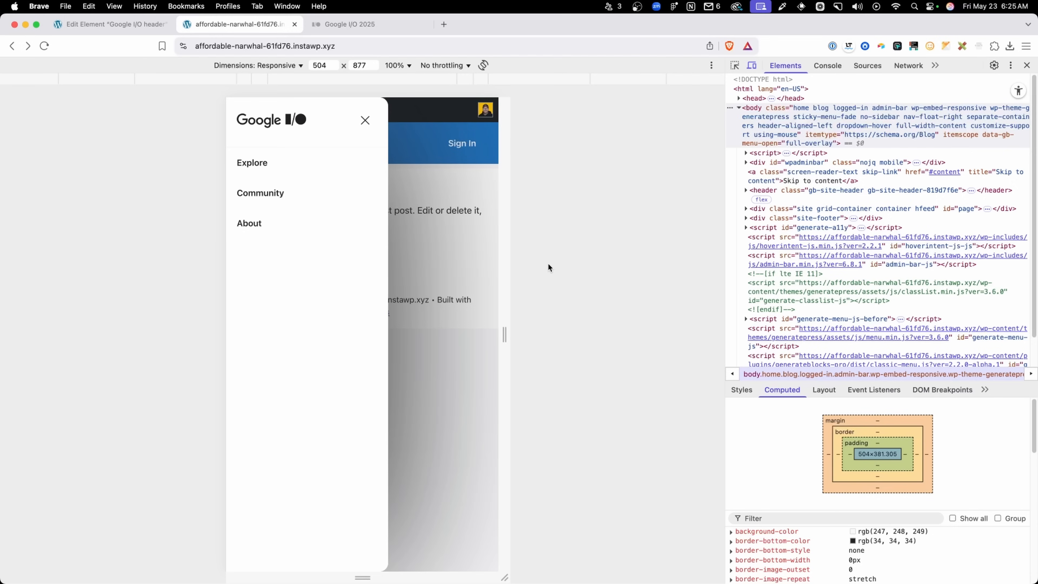
click(367, 121)
click(243, 141)
click(366, 120)
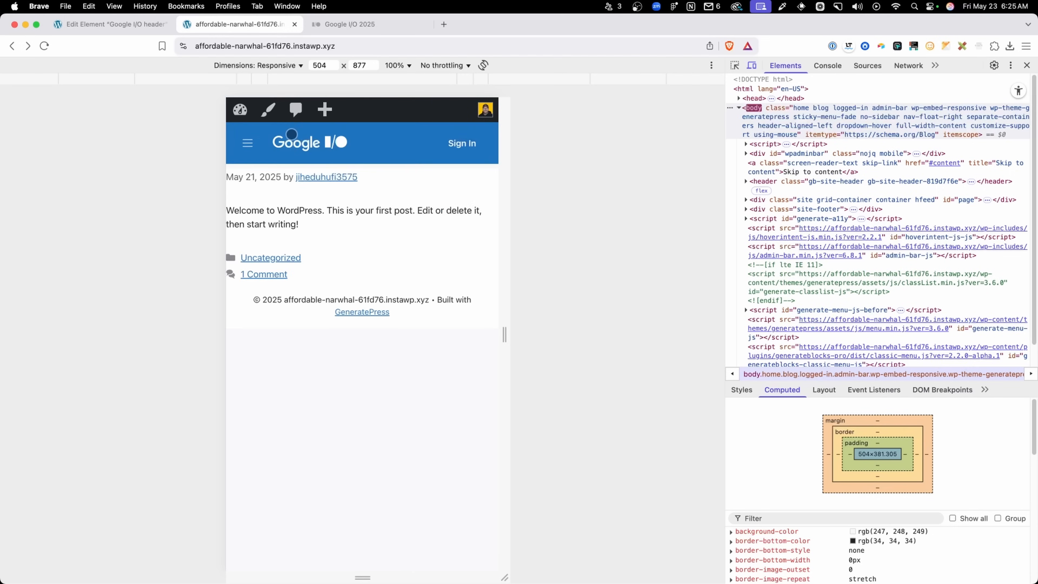
click(251, 143)
click(363, 122)
- Set the Navigation block's mobile menu transition to Slide & fade right with a 250 ms speed and save the element
click(114, 26)
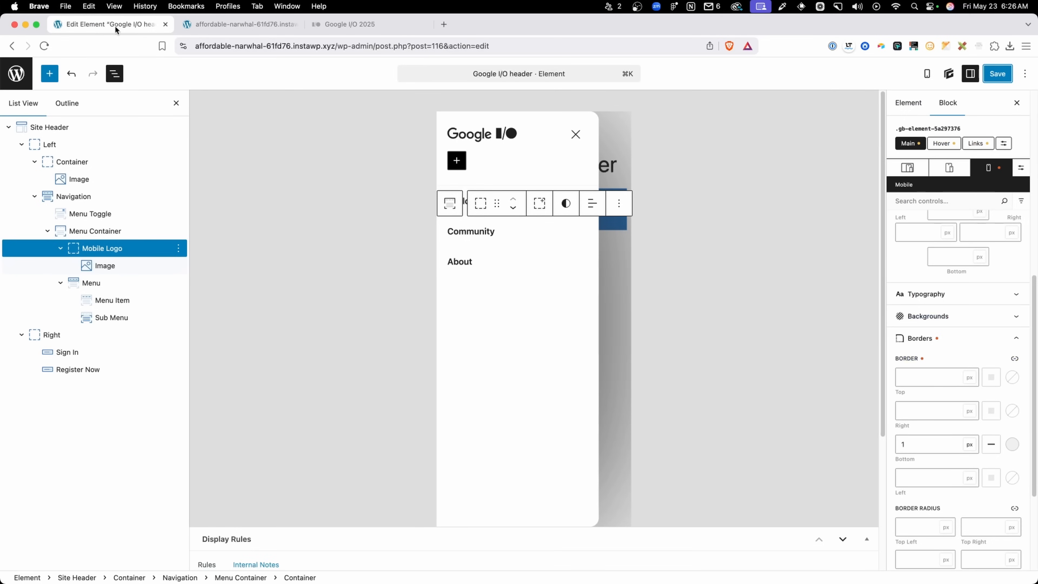
click(89, 197)
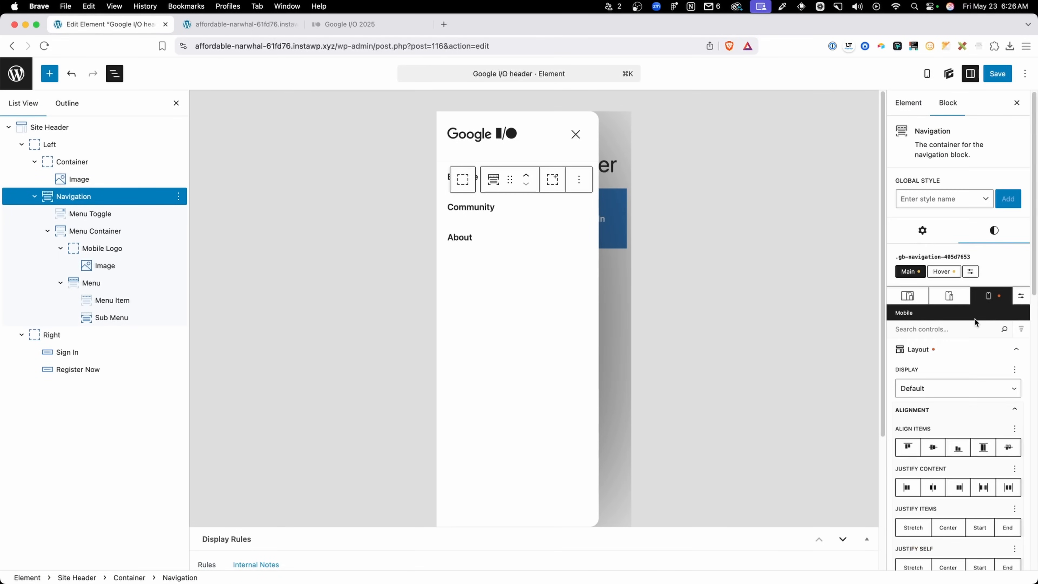
click(922, 231)
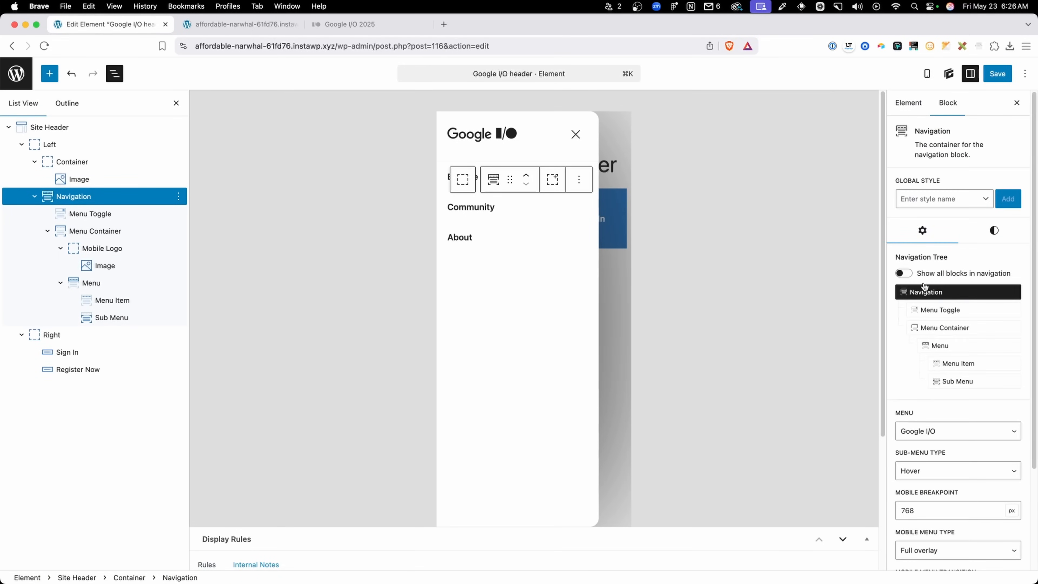
scroll(924, 286, down, 3)
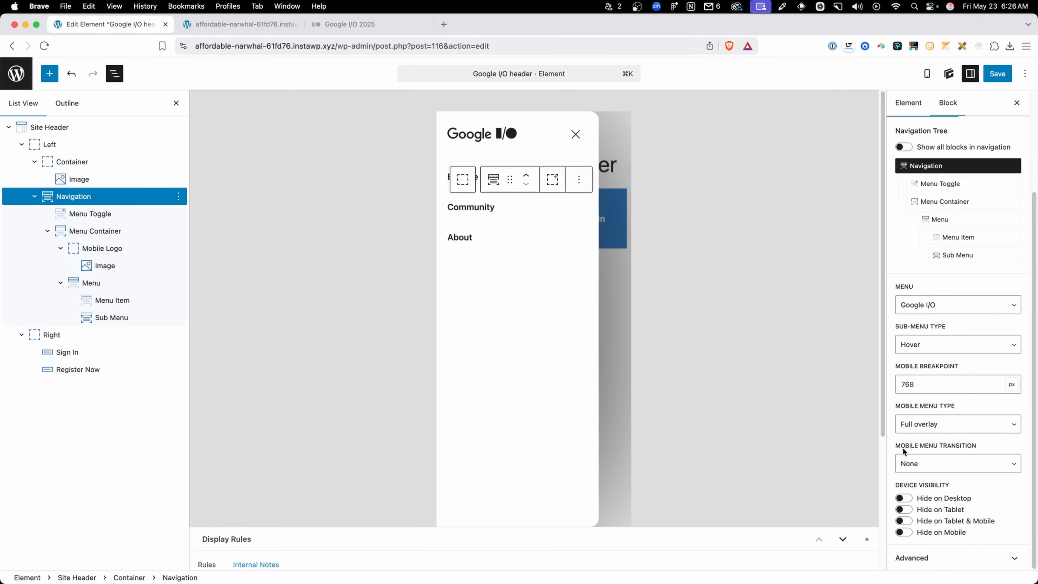
click(946, 463)
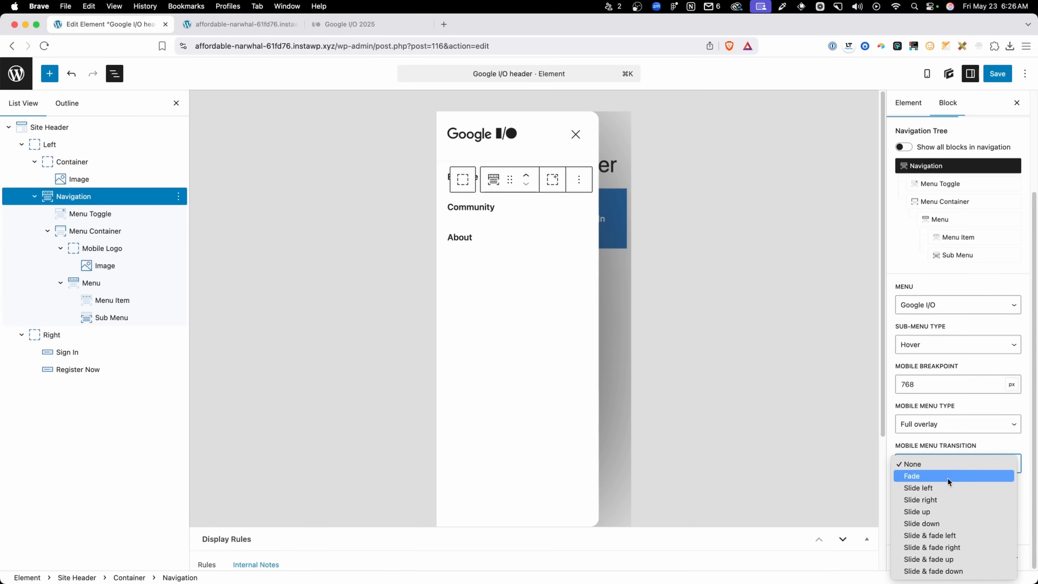
click(934, 552)
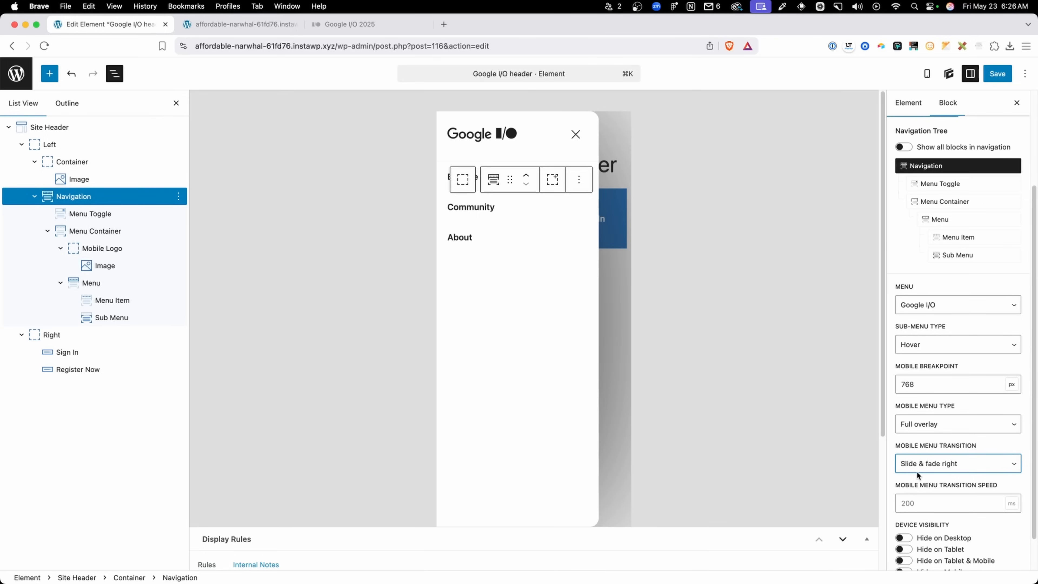
click(917, 504)
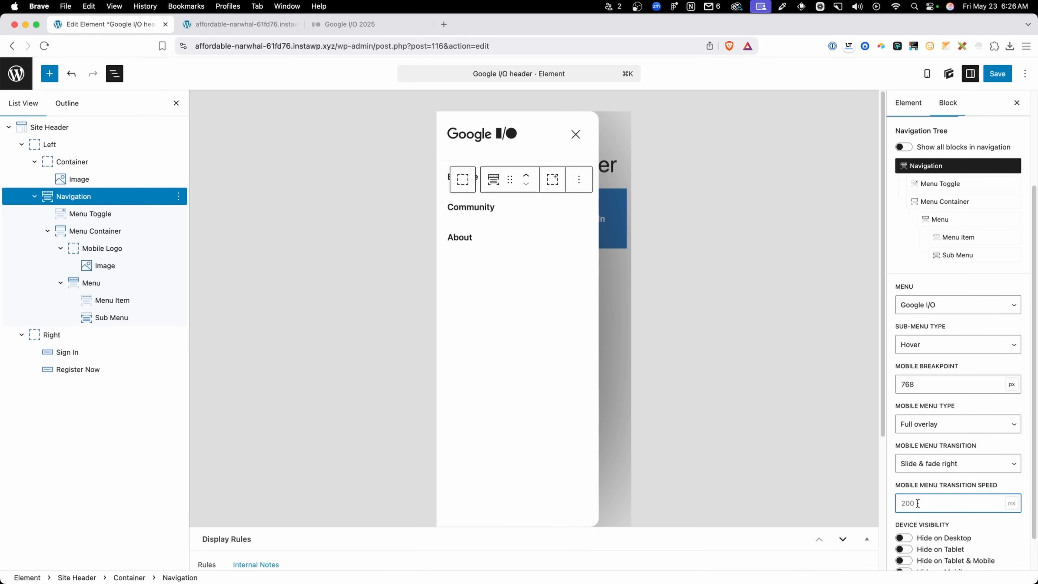
text(250)
click(992, 75)
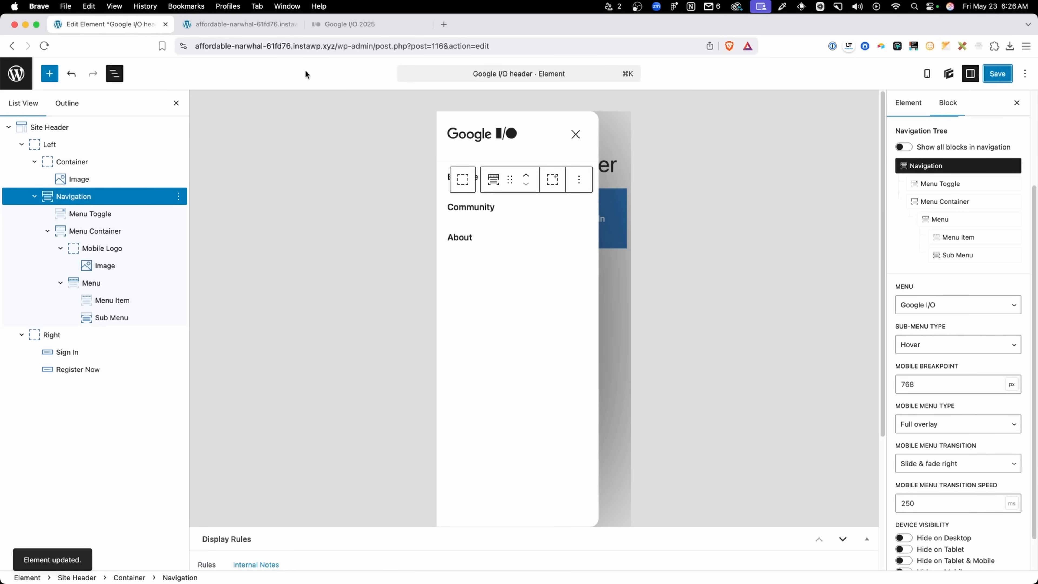
- Open and close the mobile menu on the home page to check the slide and fade transition
click(245, 25)
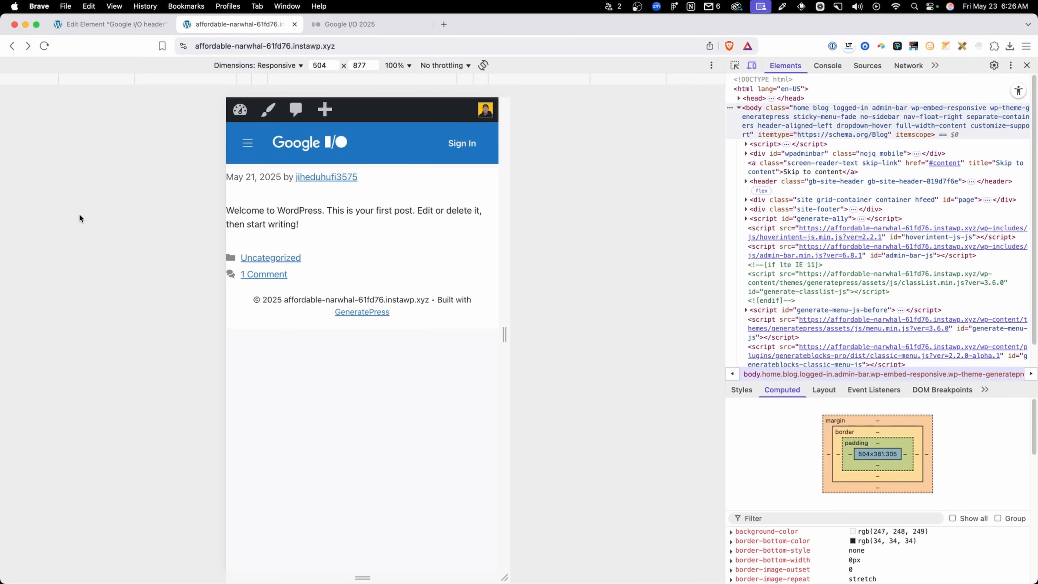
click(247, 143)
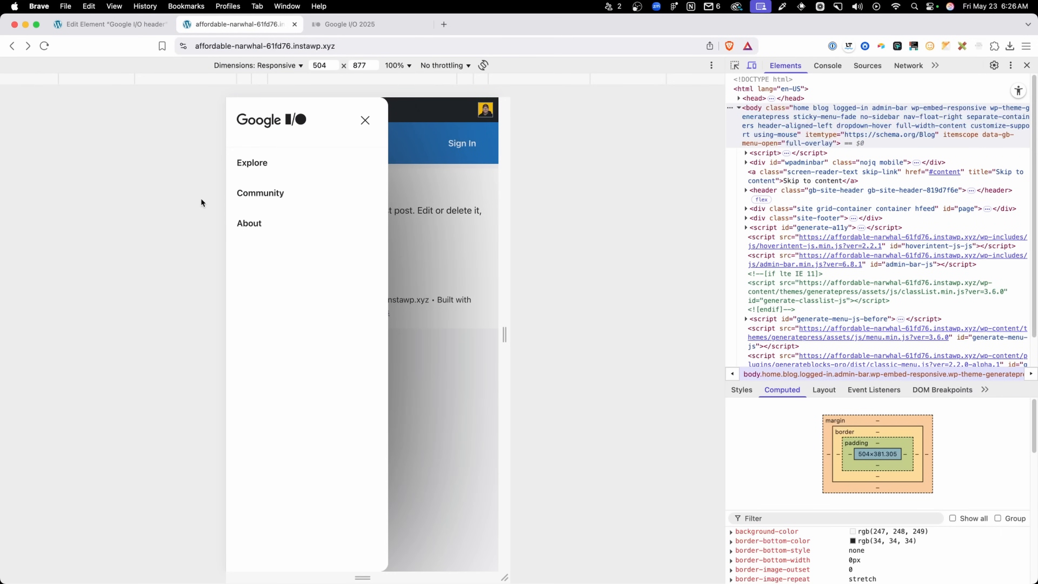
click(365, 120)
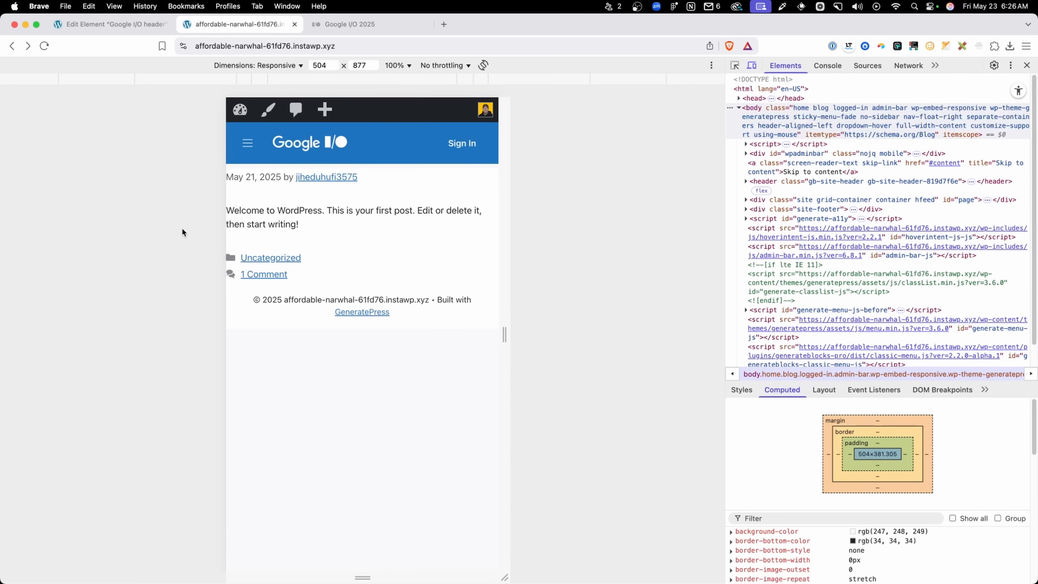
- Resize the responsive home page preview between about 322 and 557 px wide to examine the mobile header's spacing
mouse_move(504, 335)
mouse_down()
mouse_move(628, 334)
mouse_move(519, 334)
mouse_up()
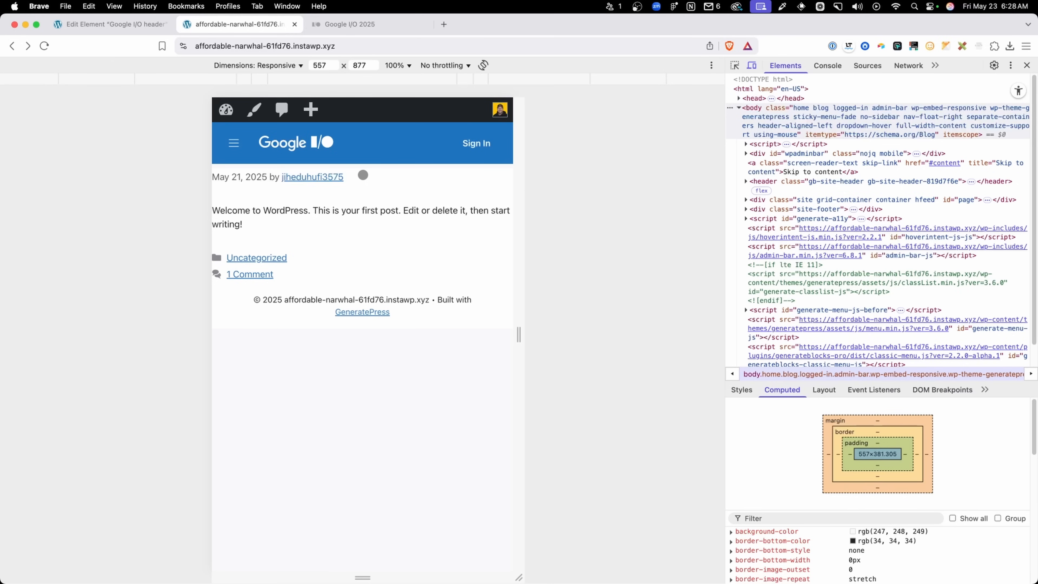
drag(519, 185, 460, 183)
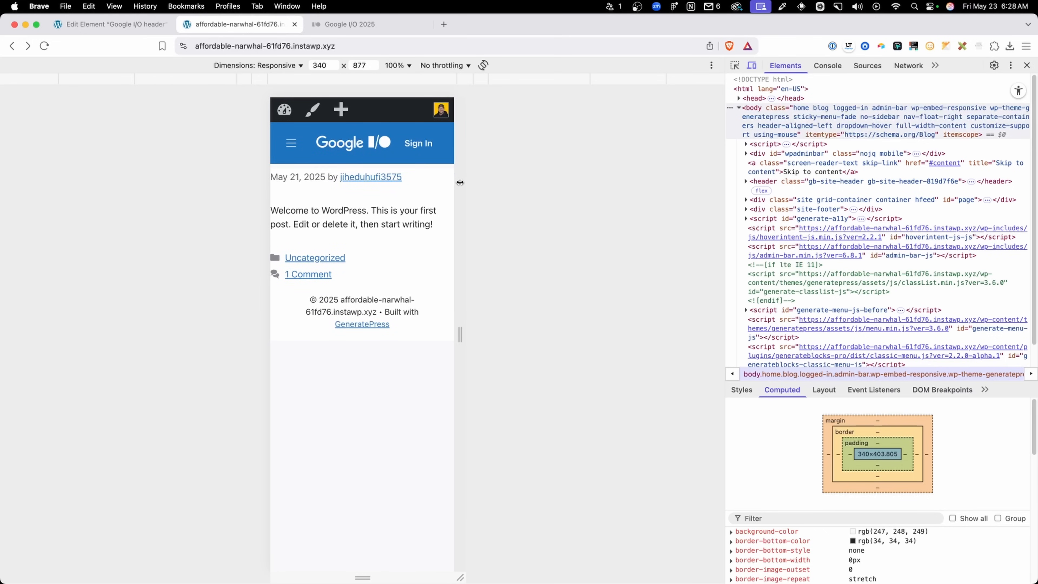
drag(459, 182, 454, 181)
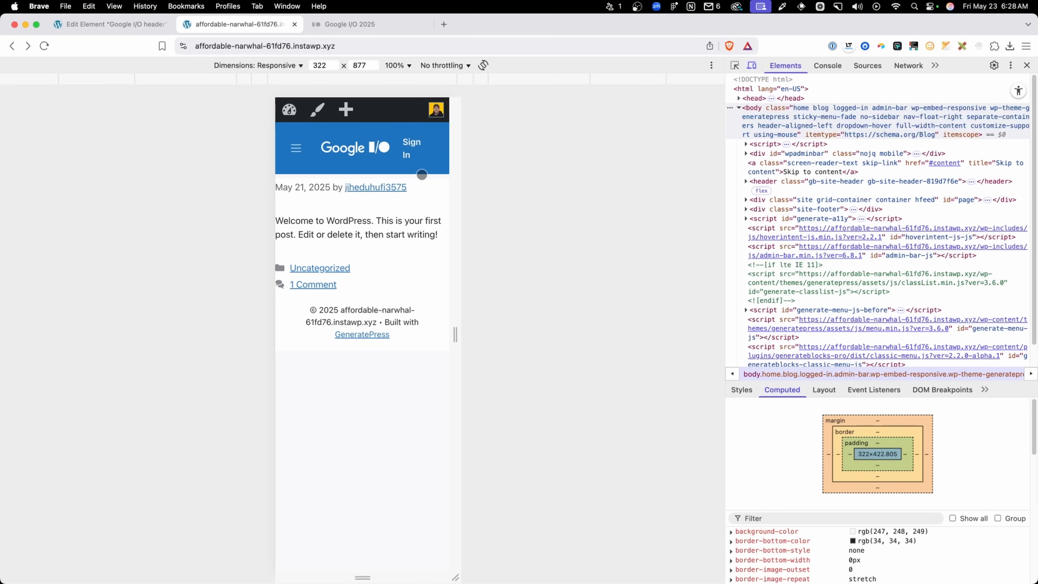
drag(451, 169, 509, 169)
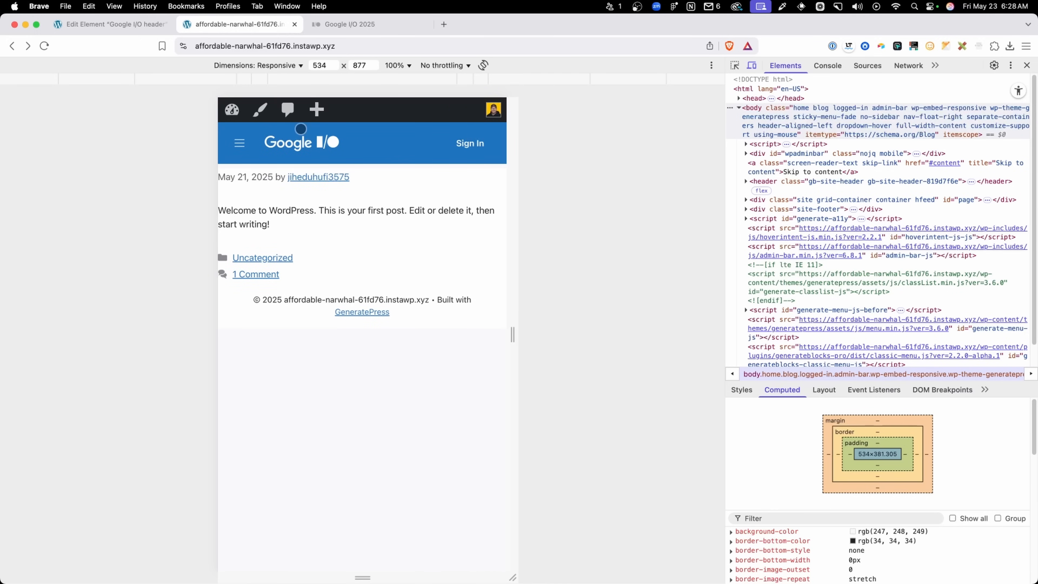
- Return to the header element and link the main logo image in the Left container to "/"
click(93, 22)
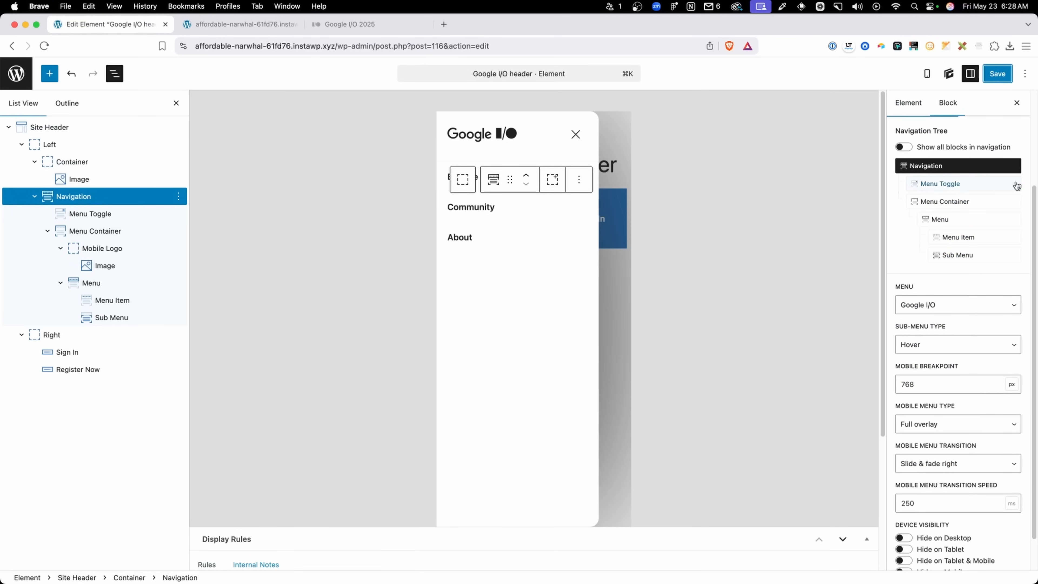
scroll(951, 148, up, 3)
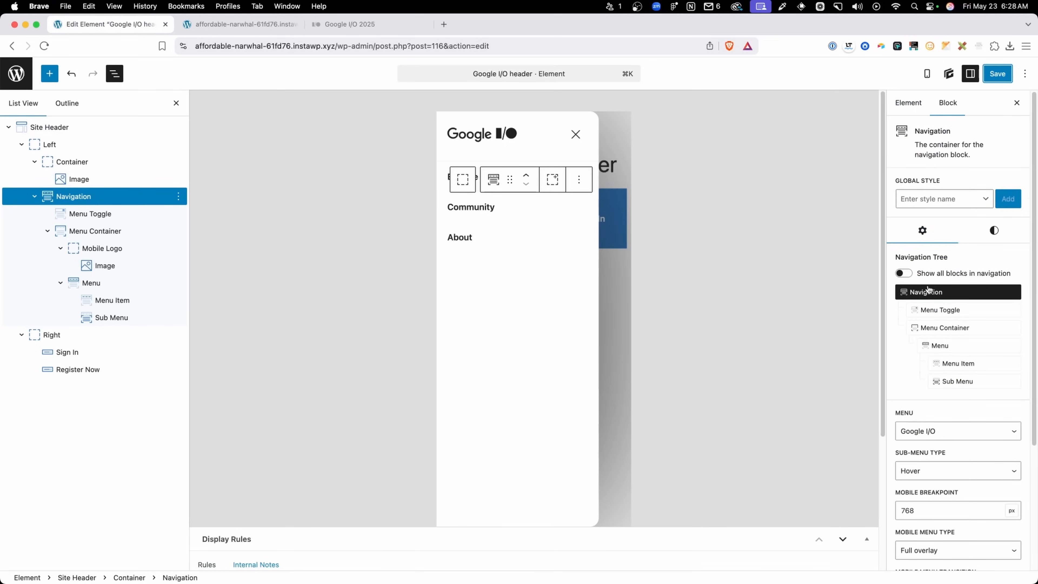
click(993, 231)
click(907, 295)
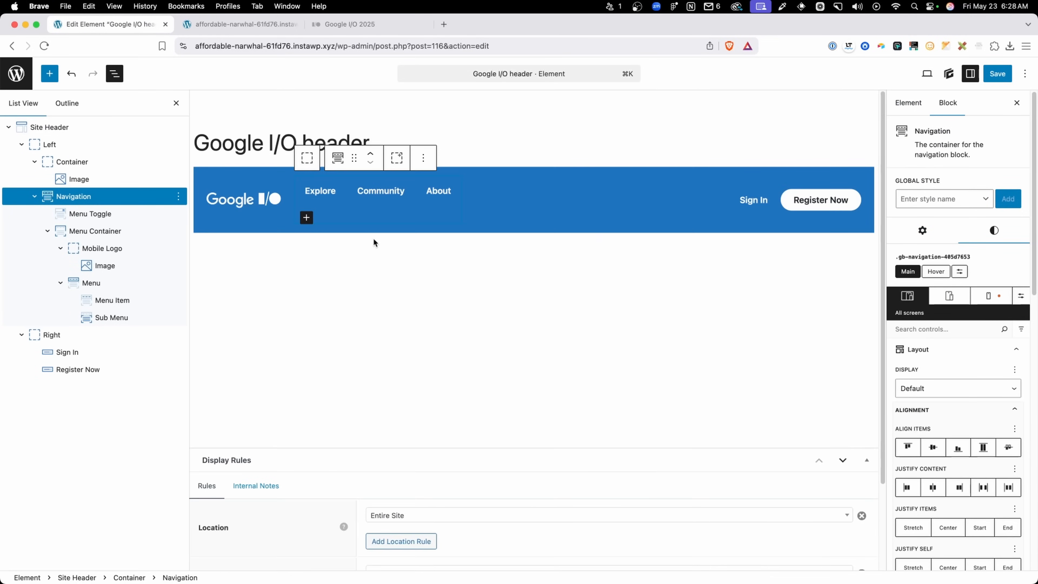
click(236, 197)
click(246, 184)
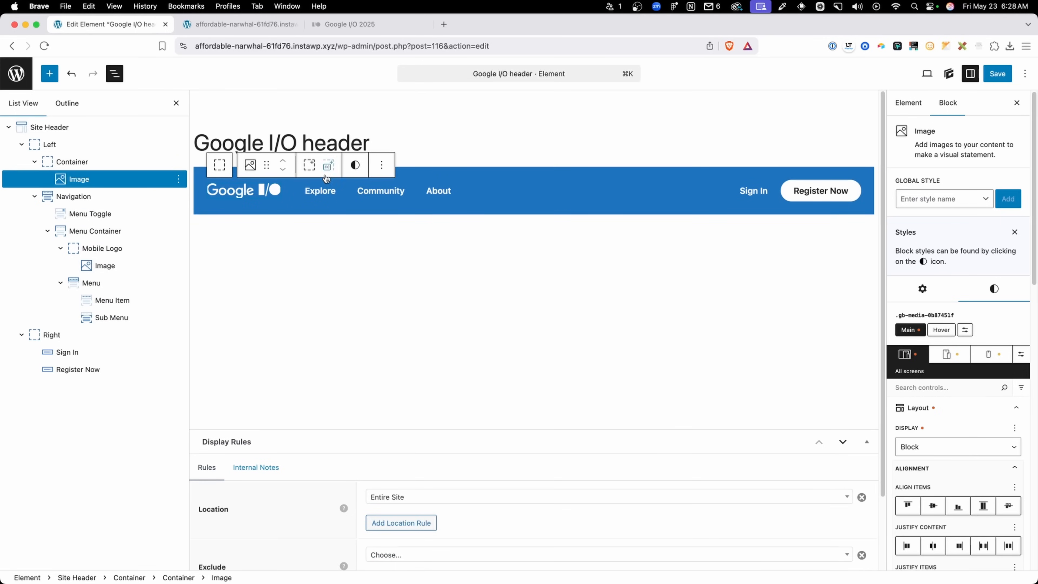
click(922, 290)
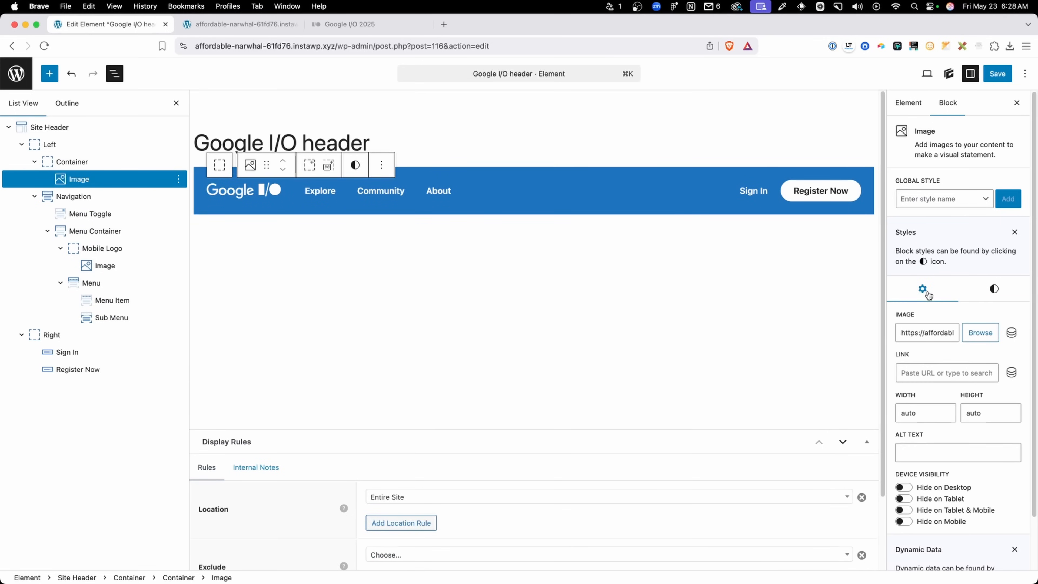
click(933, 374)
text(/)
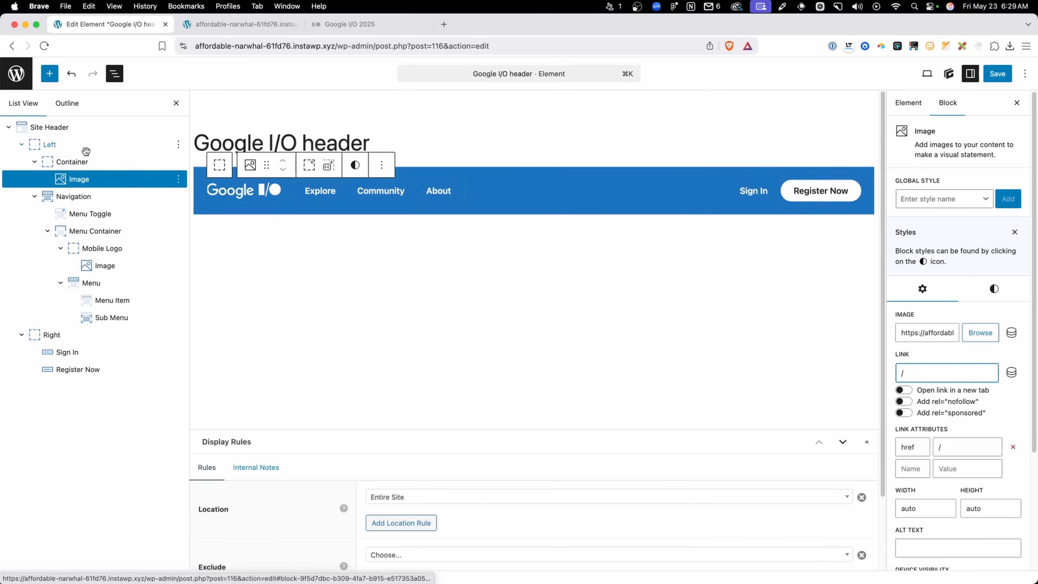
- Set the Left container's mobile column gap to 8 px and save the element
click(26, 145)
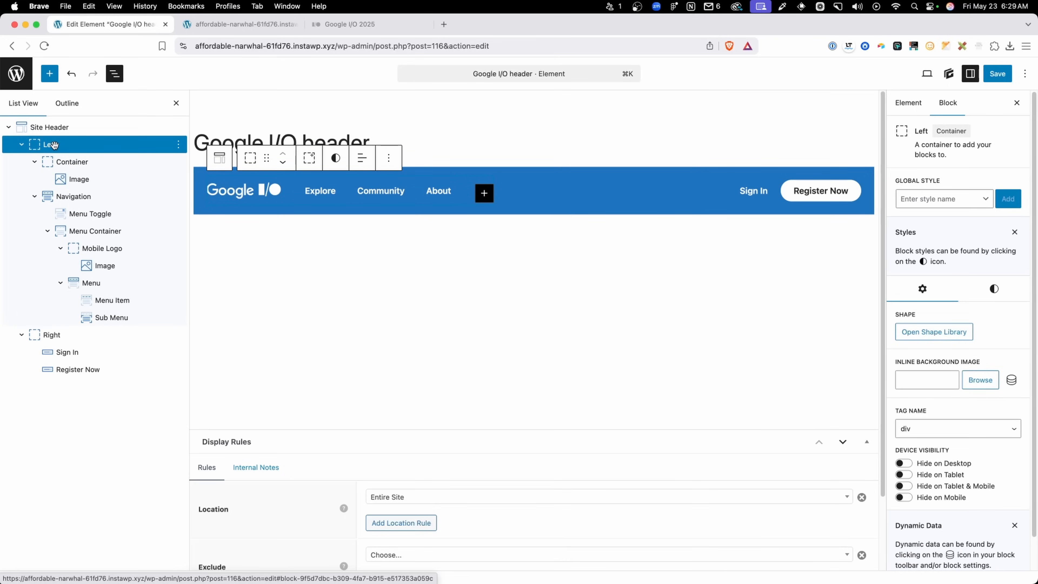
click(993, 289)
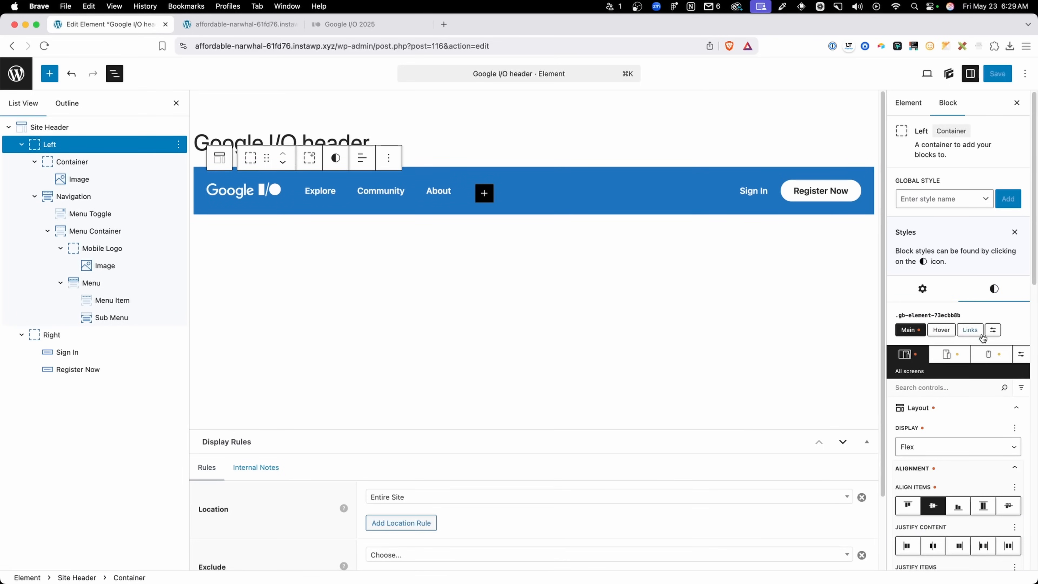
click(986, 355)
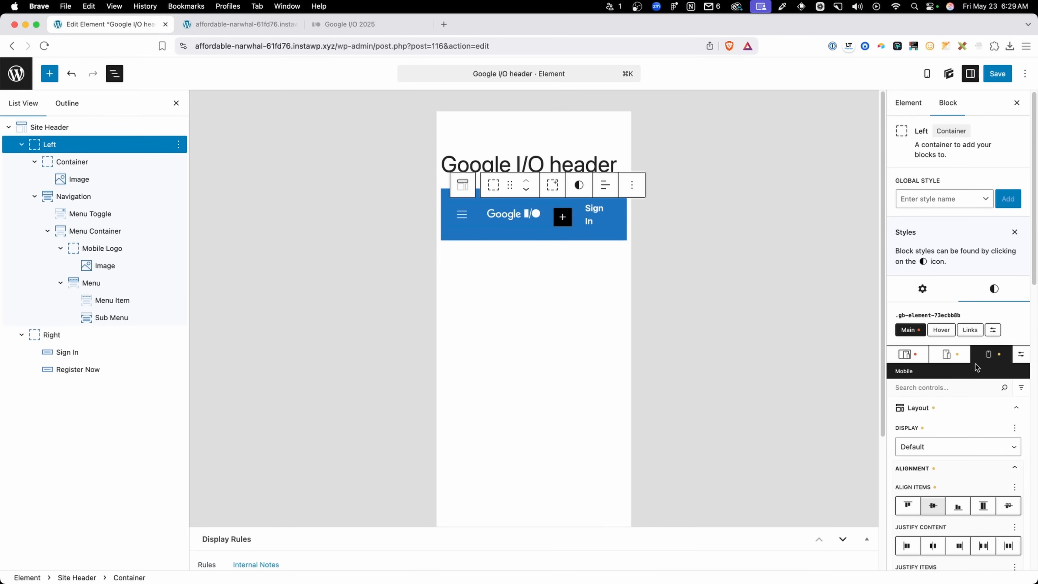
scroll(955, 387, down, 10)
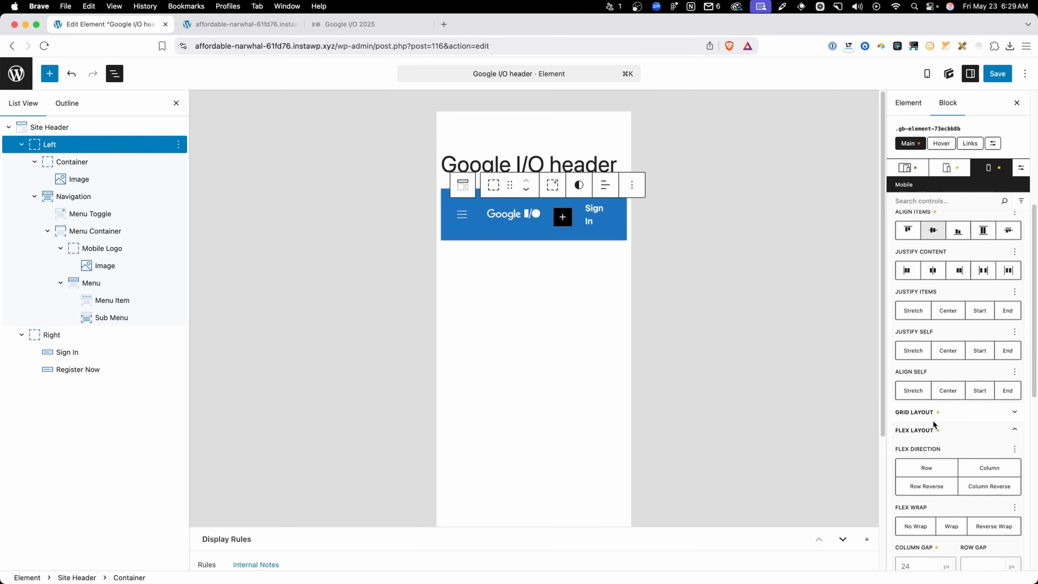
scroll(933, 424, down, 3)
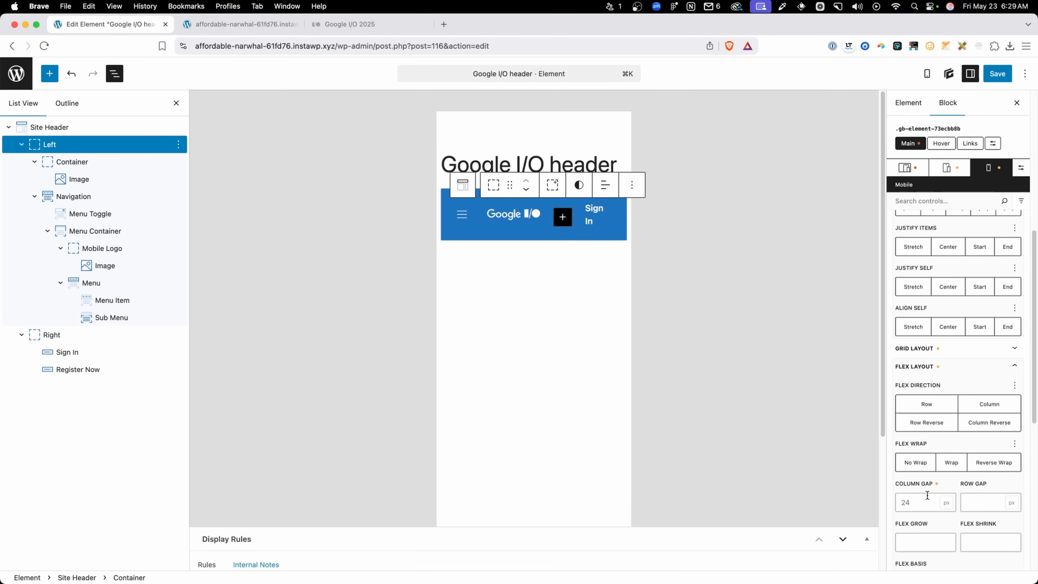
click(914, 504)
text(8)
click(994, 73)
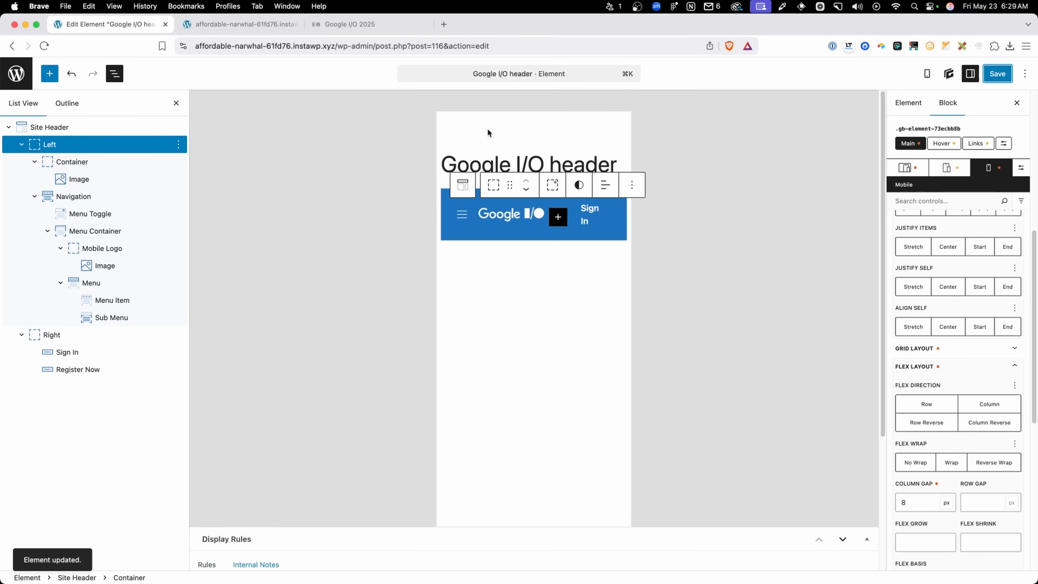
- Reload the home page and check the header at preview widths from about 438 to 1219 px
click(227, 21)
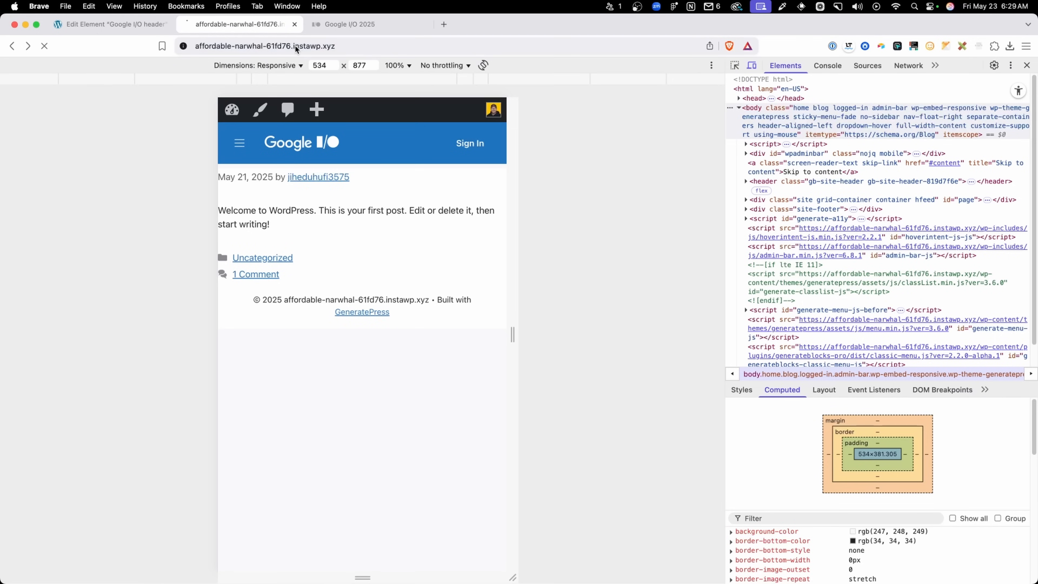
key(super+r)
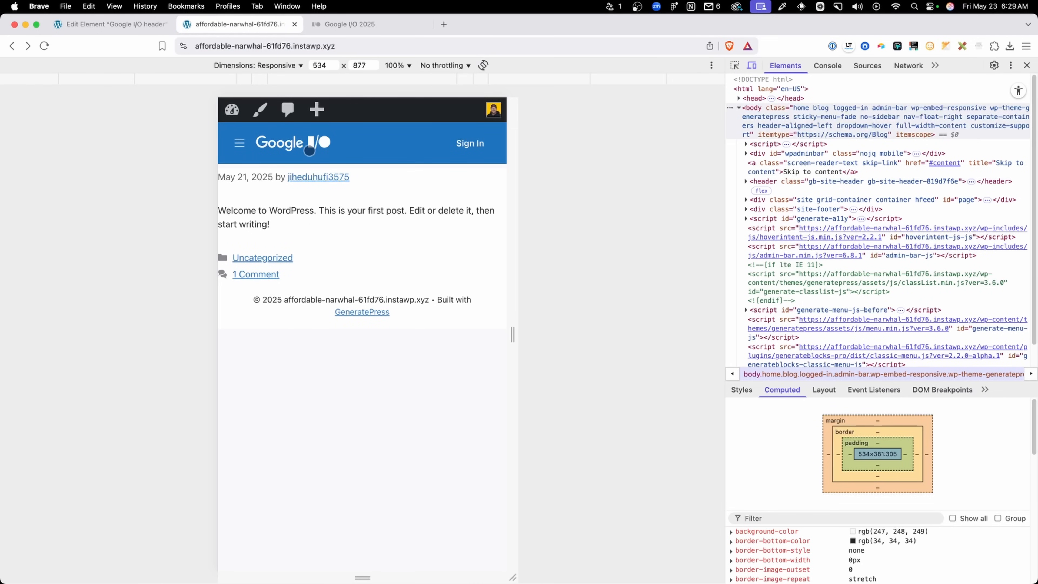
drag(508, 161, 483, 160)
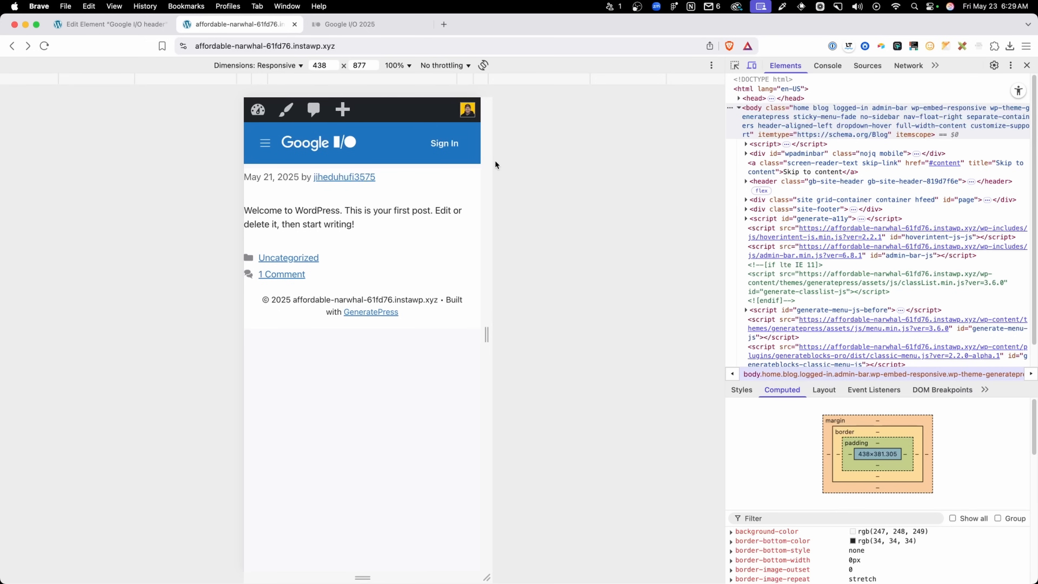
drag(487, 169, 679, 175)
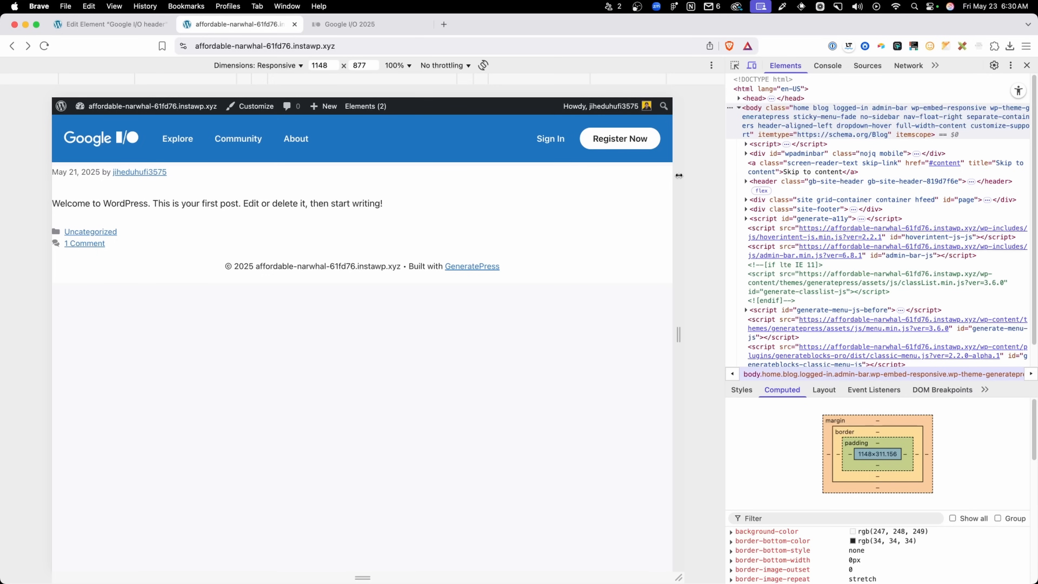
drag(678, 175, 626, 181)
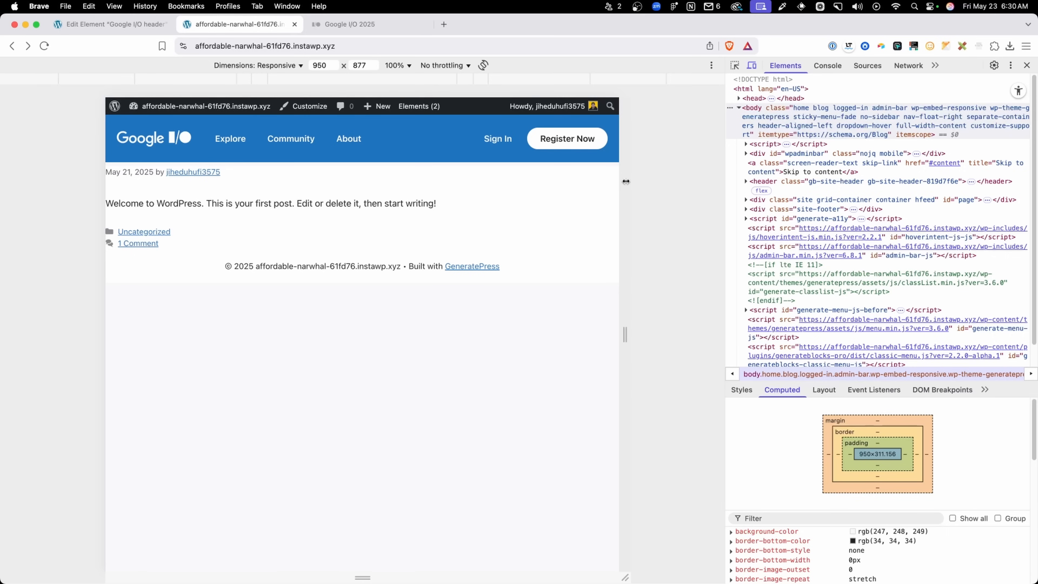
drag(625, 181, 697, 181)
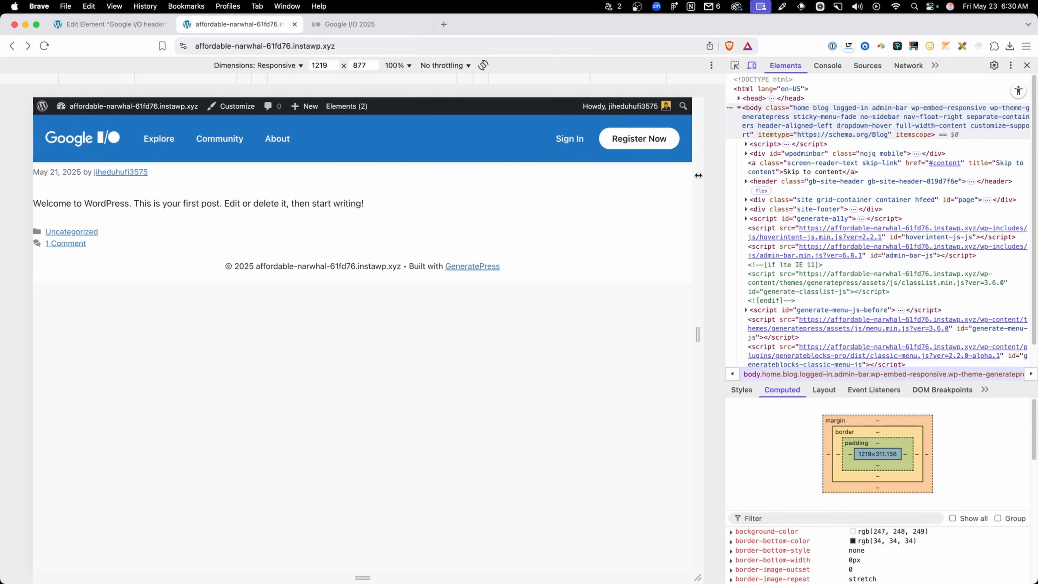